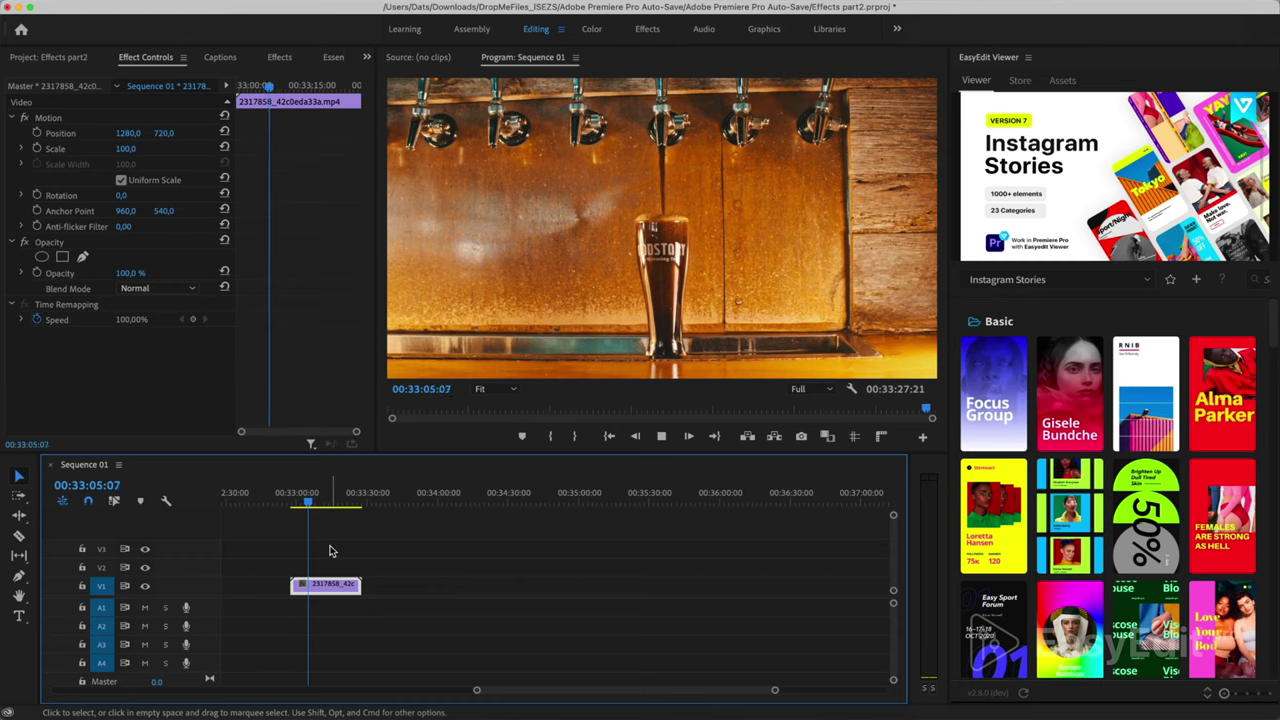
- Stop the beer-tap clip's playback so it rests at 00:33:06:16
key(space)
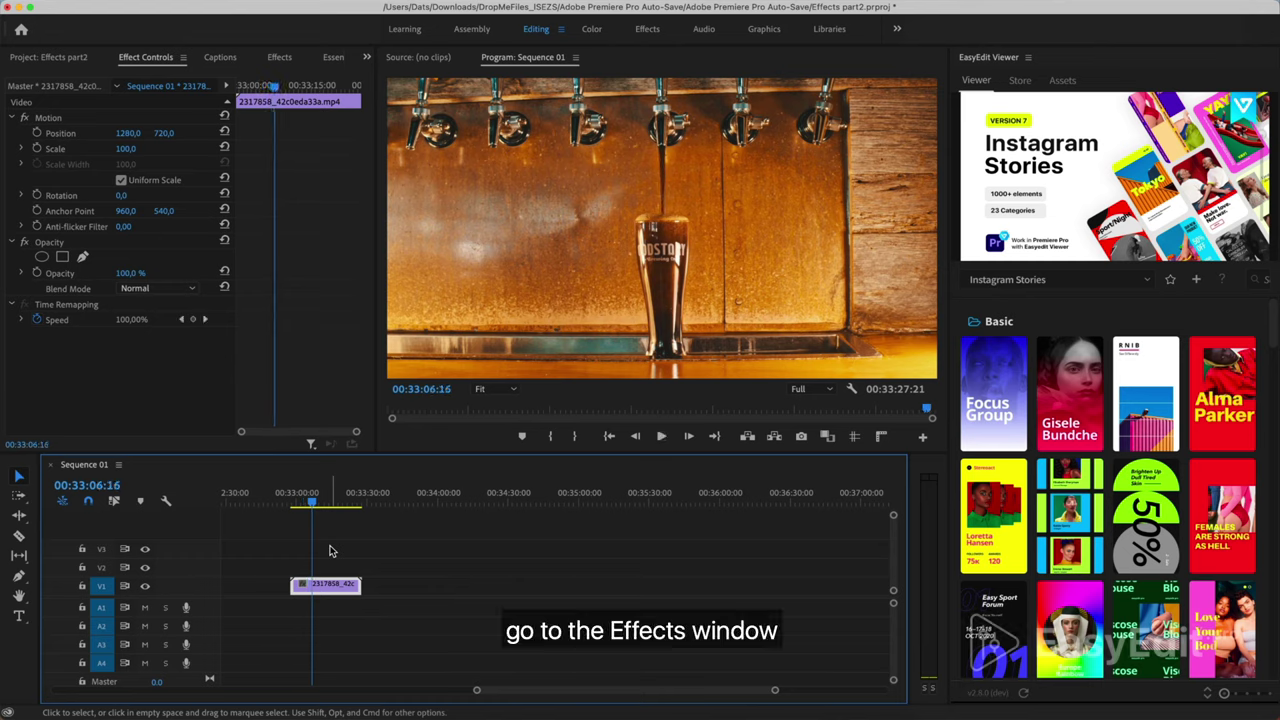
- Apply Gaussian Blur to the beer-tap clip by searching the effects for 'blur'
click(279, 57)
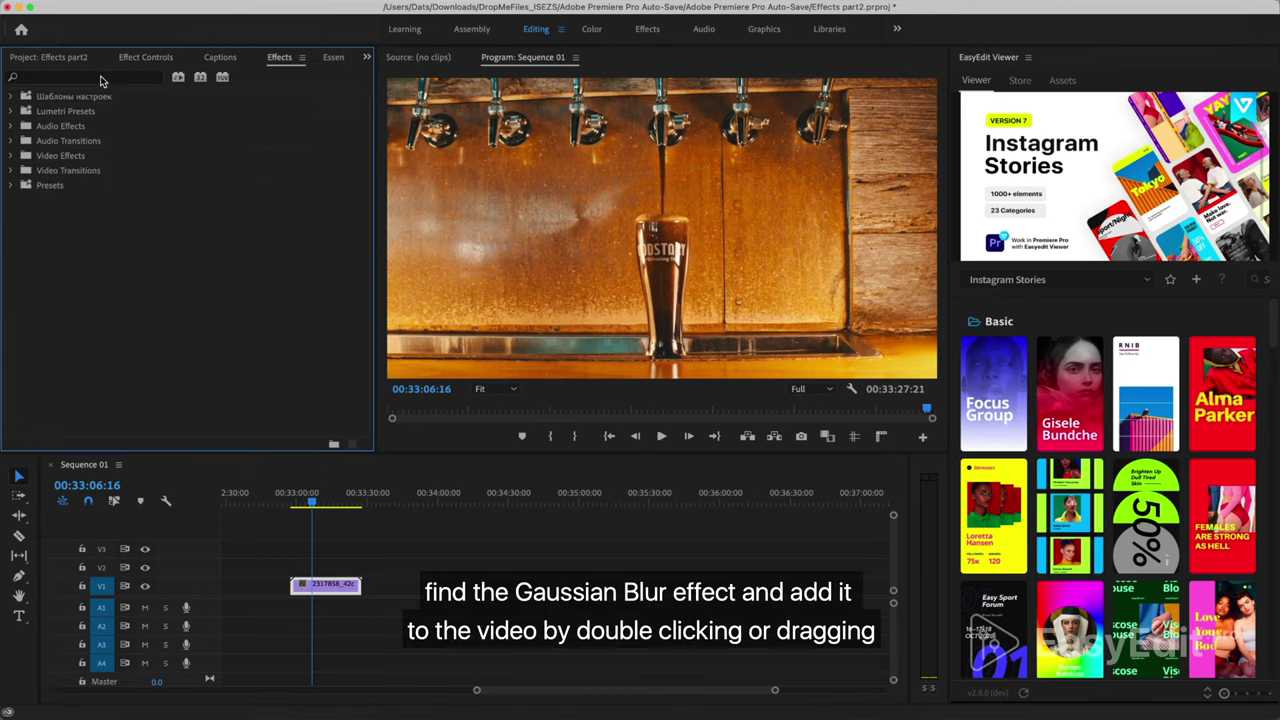
click(100, 77)
text(blur)
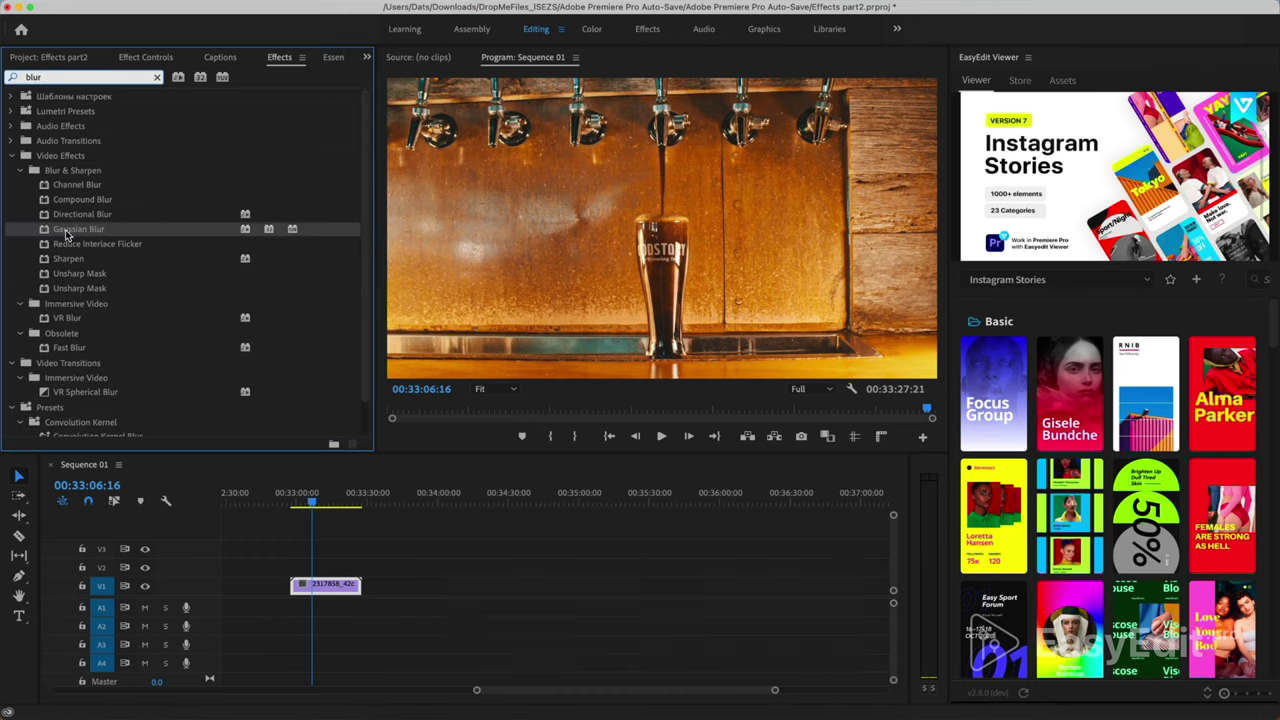
click(66, 233)
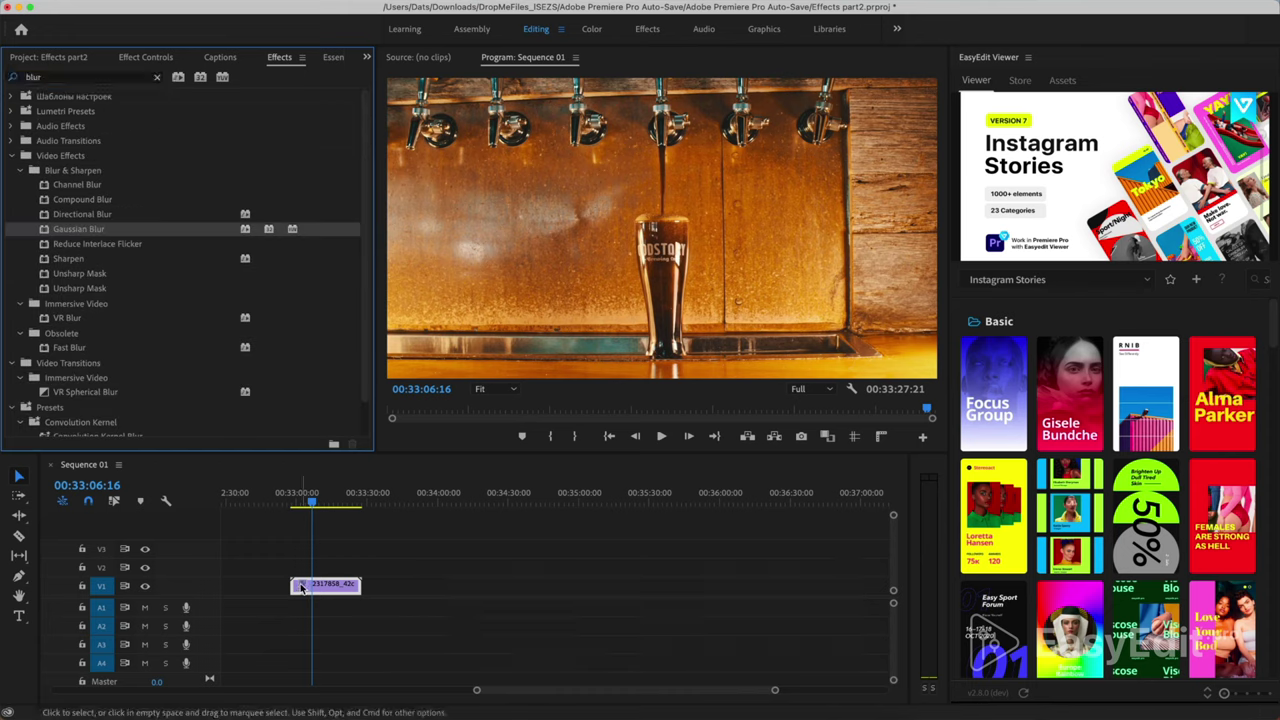
- Preview Blurriness at 136, reset it to 0, and keep Horizontal and Vertical blur dimensions
click(140, 58)
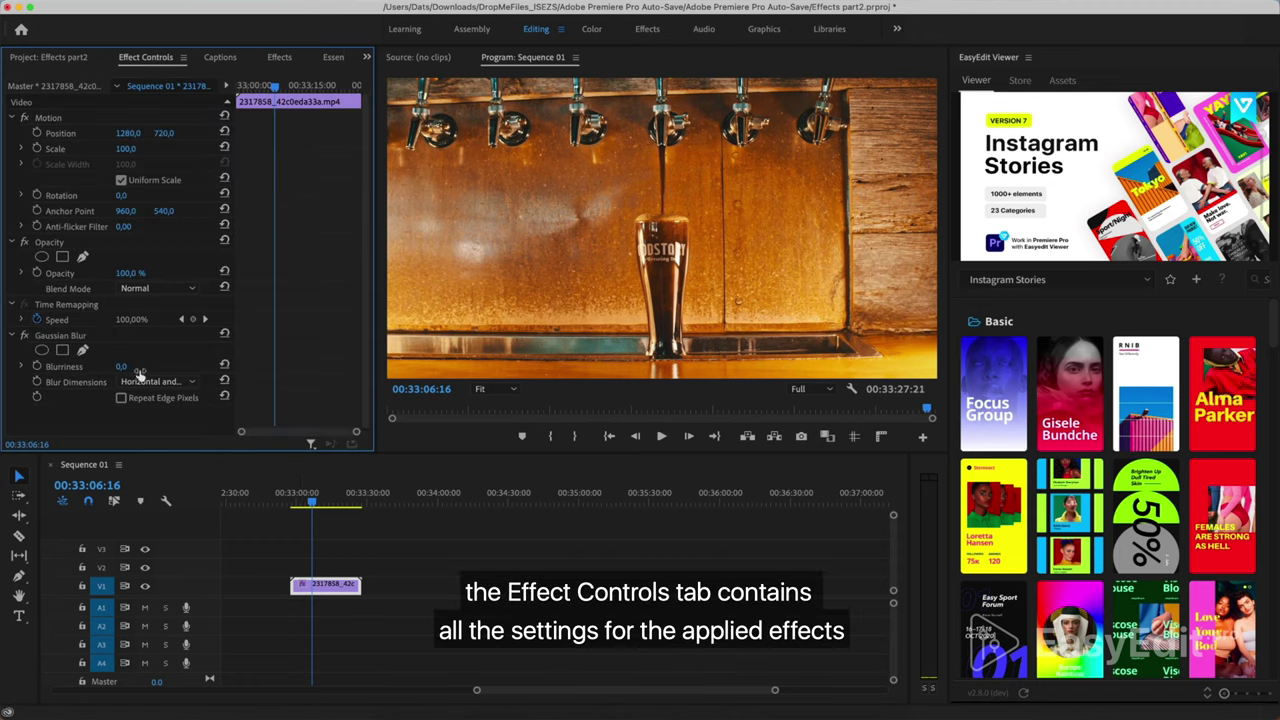
drag(123, 368, 259, 368)
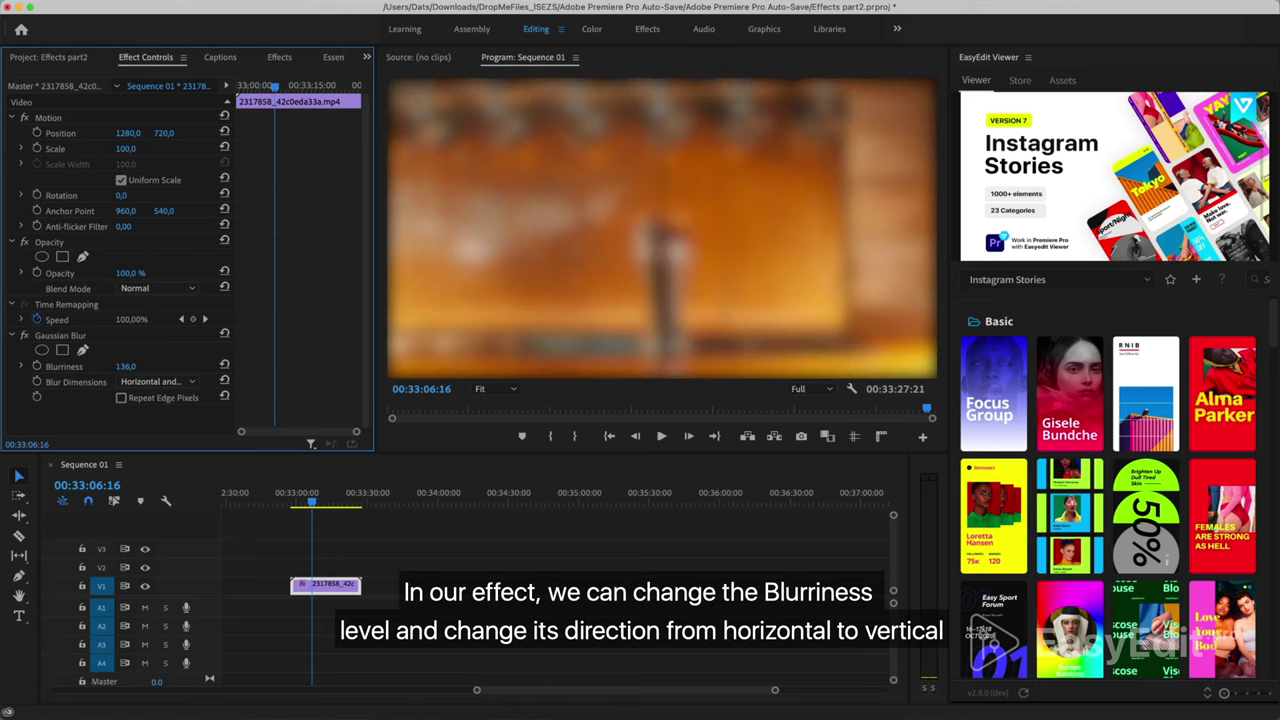
drag(125, 368, 60, 368)
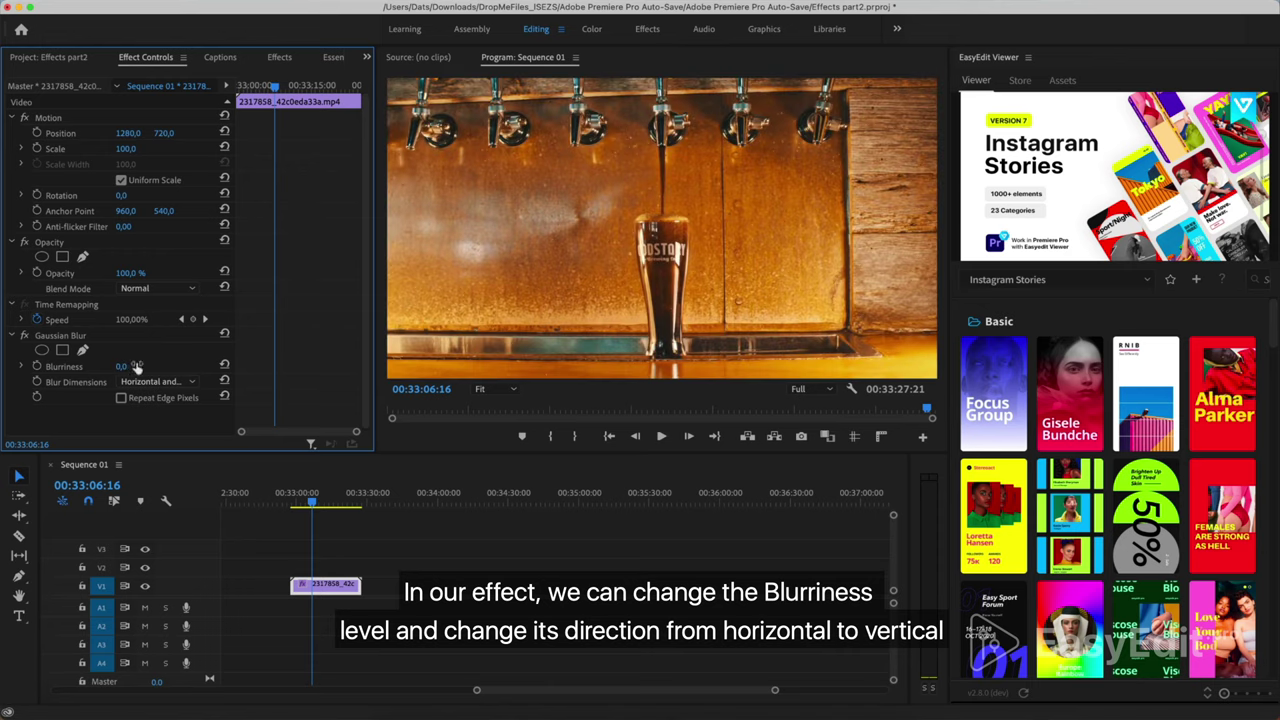
click(190, 382)
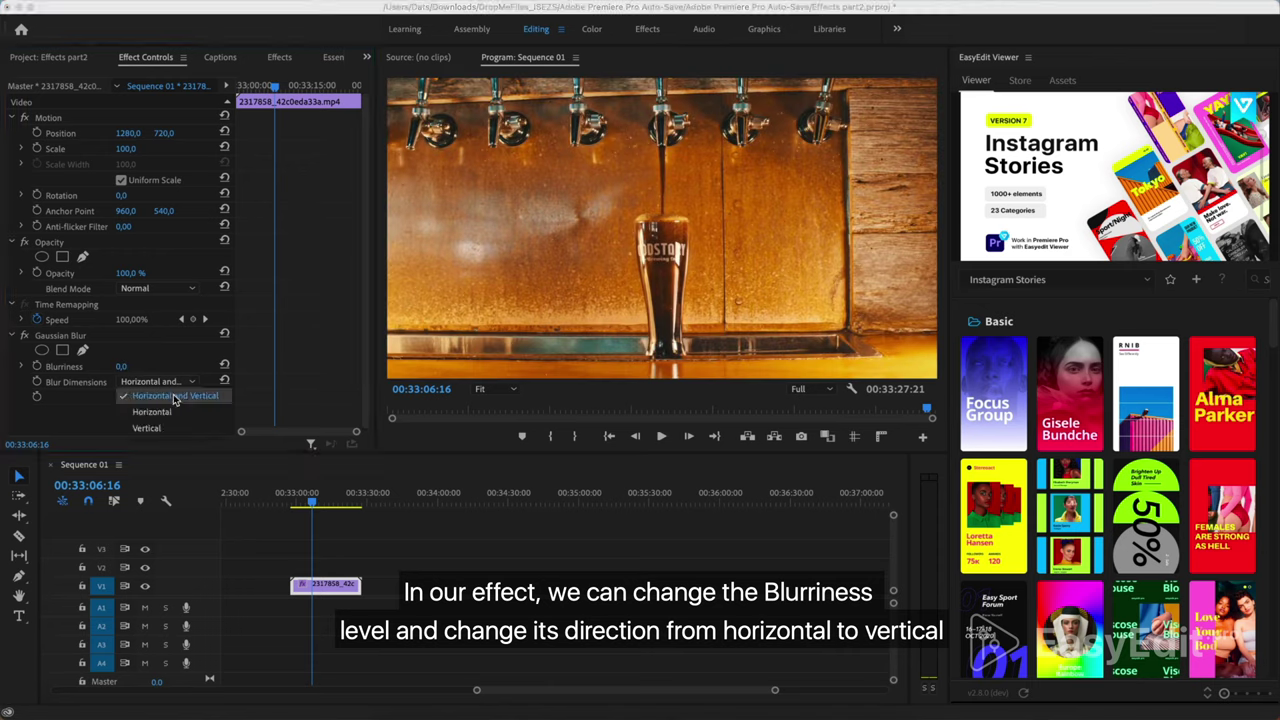
click(193, 384)
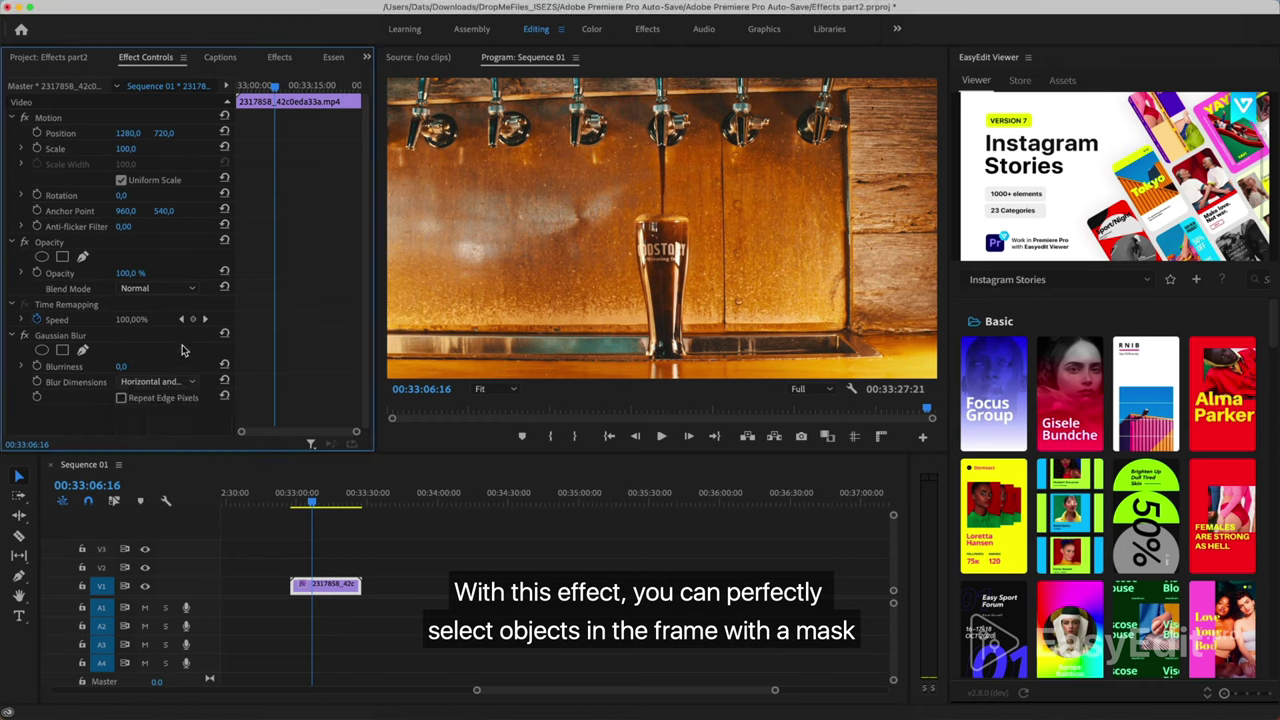
- Add a pen mask to Gaussian Blur and trace the beer glass's edge in the full-screen preview
click(83, 351)
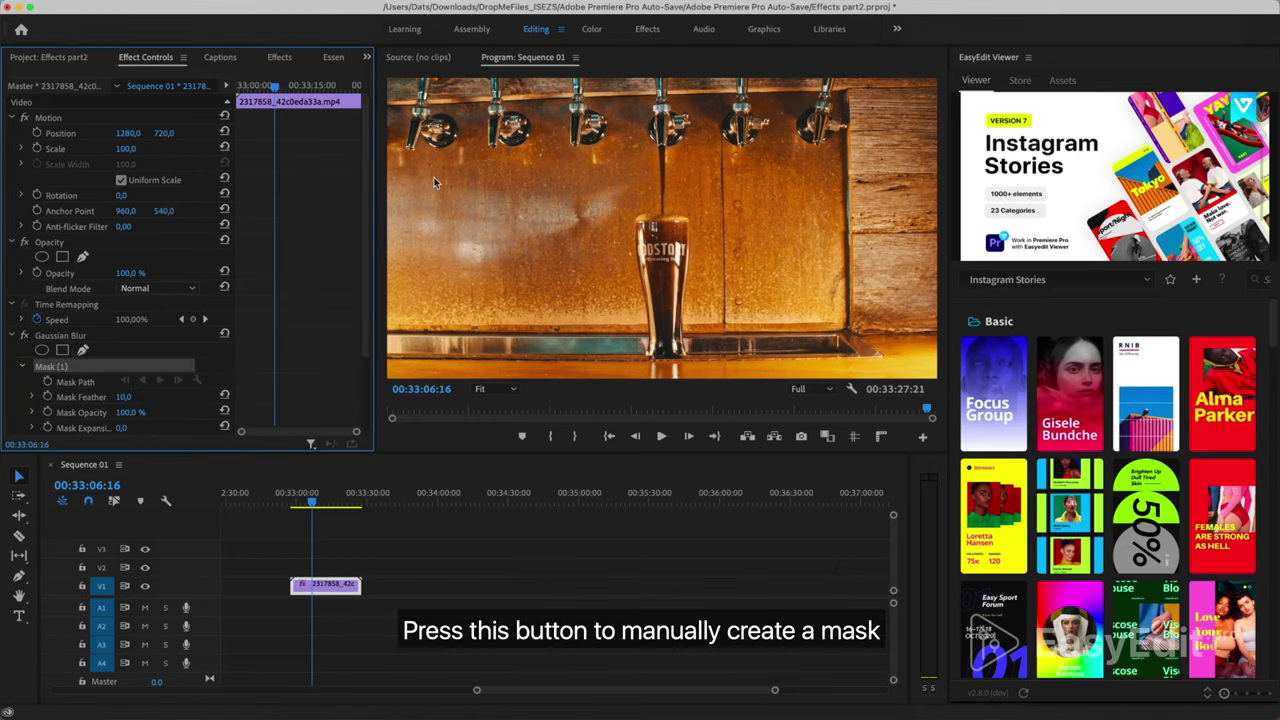
click(748, 66)
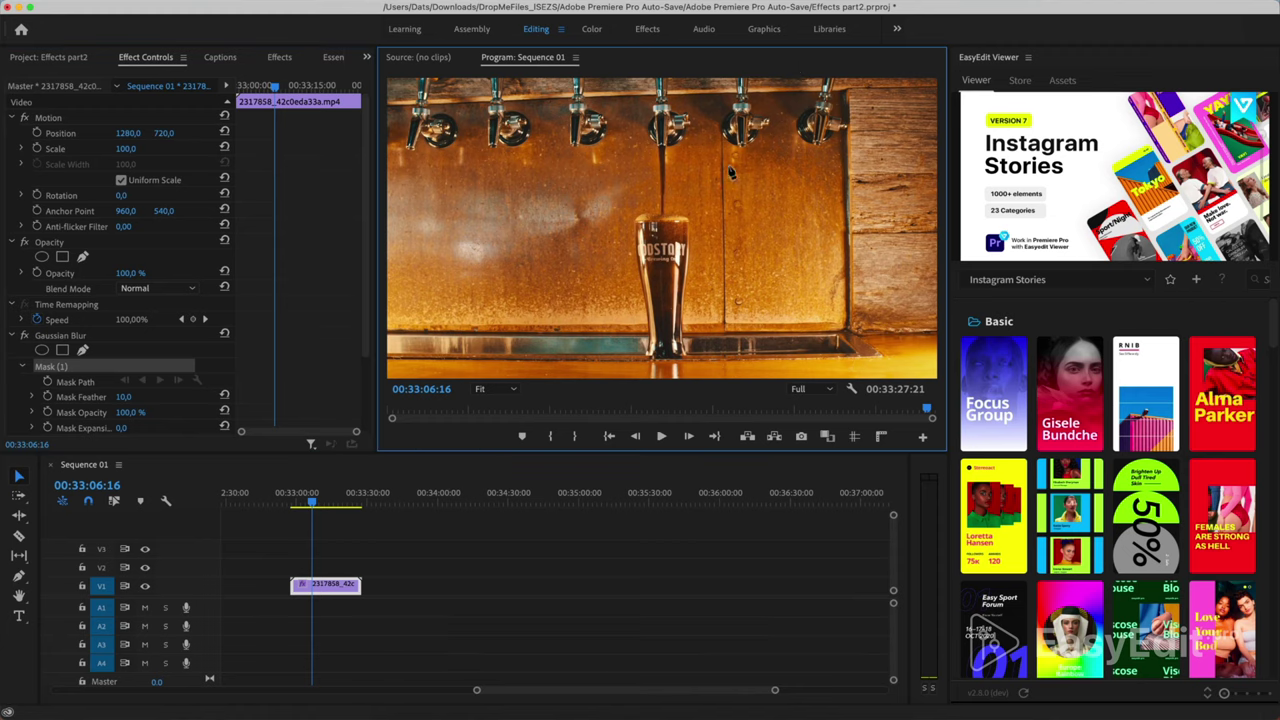
key(grave)
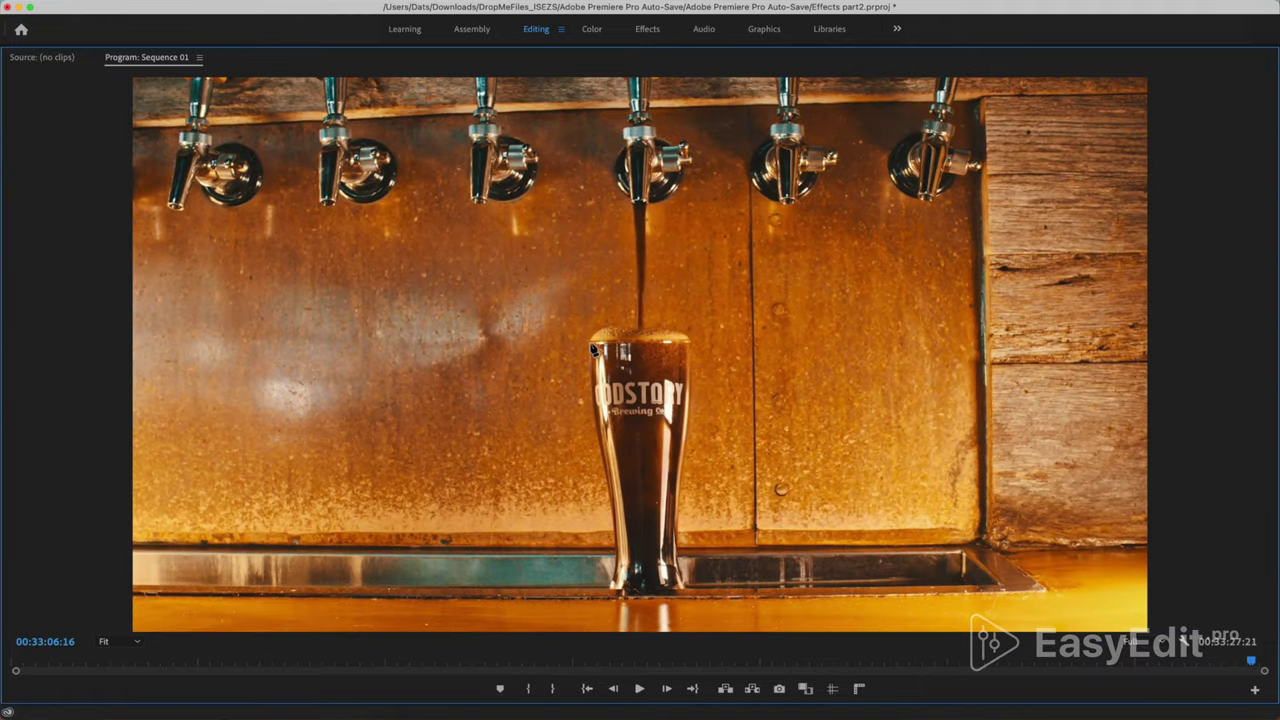
click(594, 416)
click(597, 446)
click(601, 468)
click(606, 490)
click(611, 508)
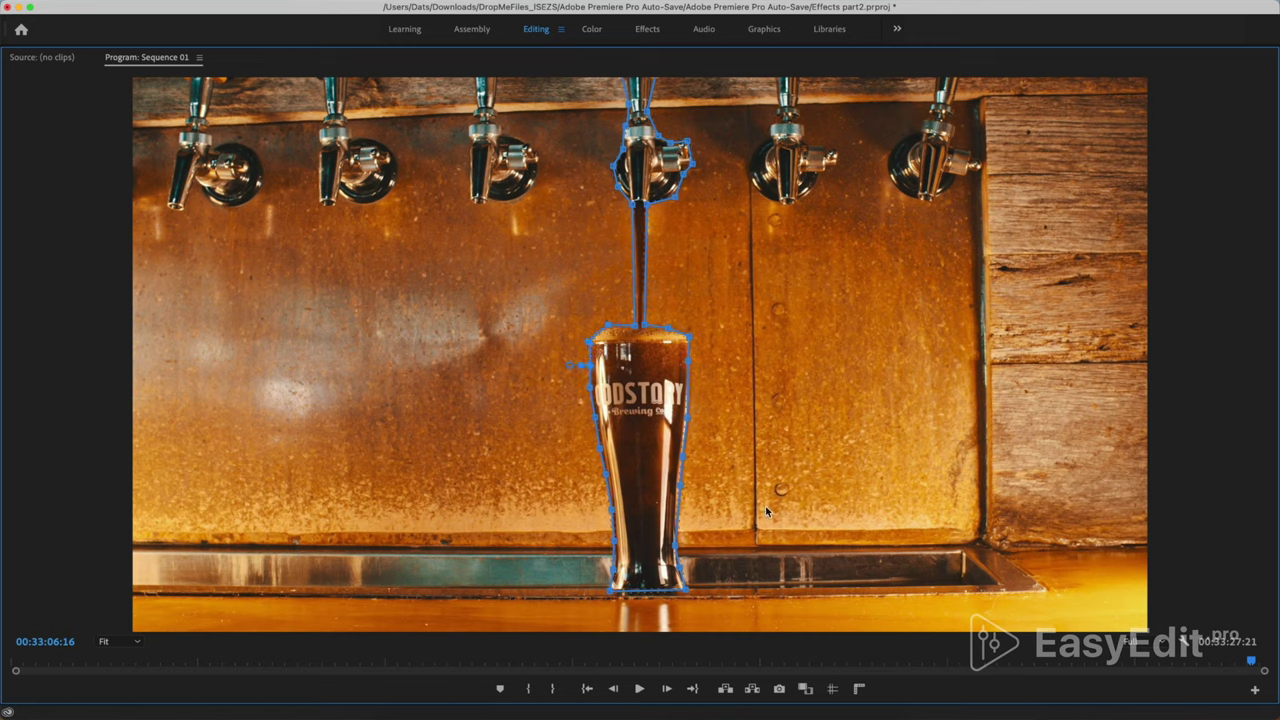
- Invert the glass mask and set Blurriness to 20 so only the background blurs
key(grave)
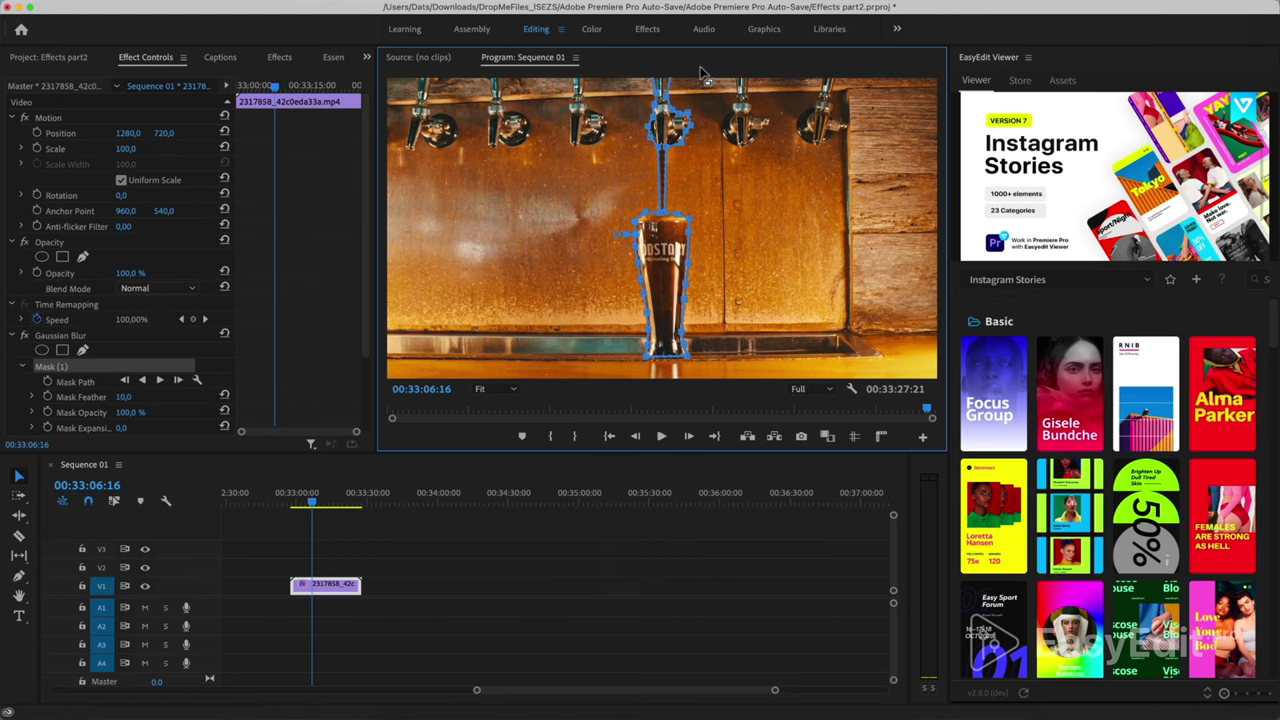
scroll(258, 358, down, 3)
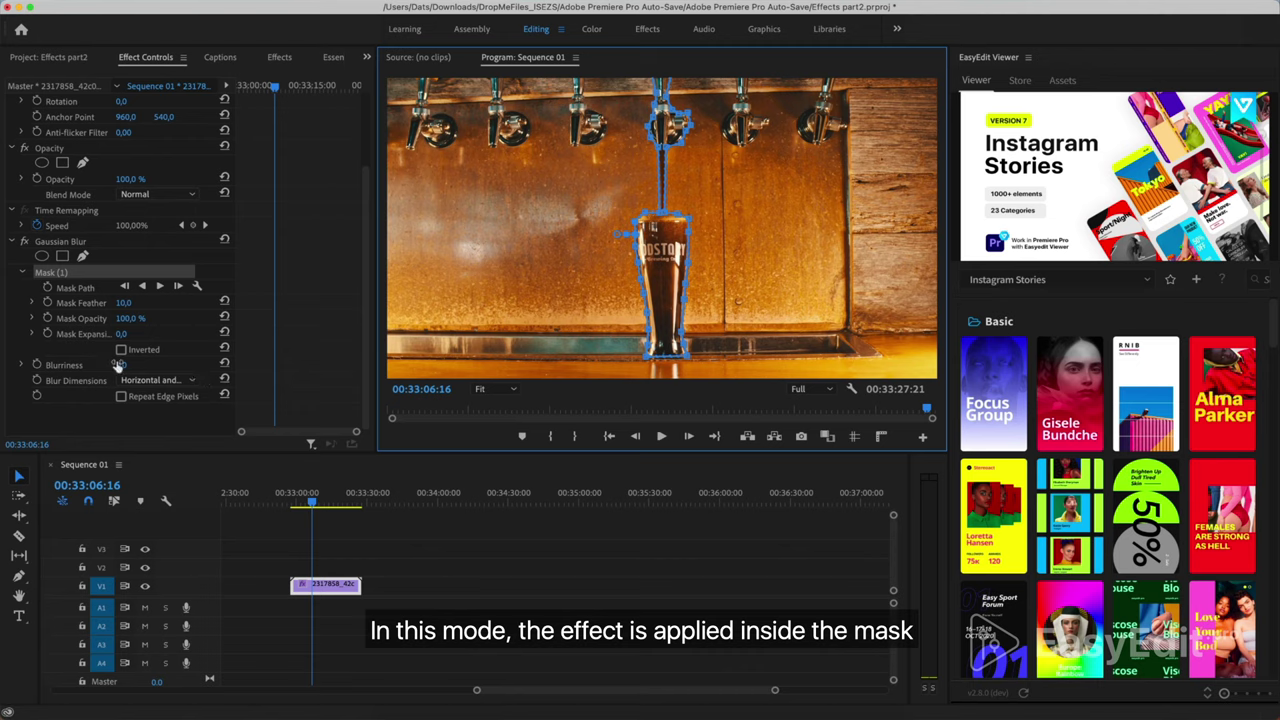
mouse_move(121, 365)
mouse_down()
mouse_move(196, 365)
mouse_move(121, 365)
mouse_up()
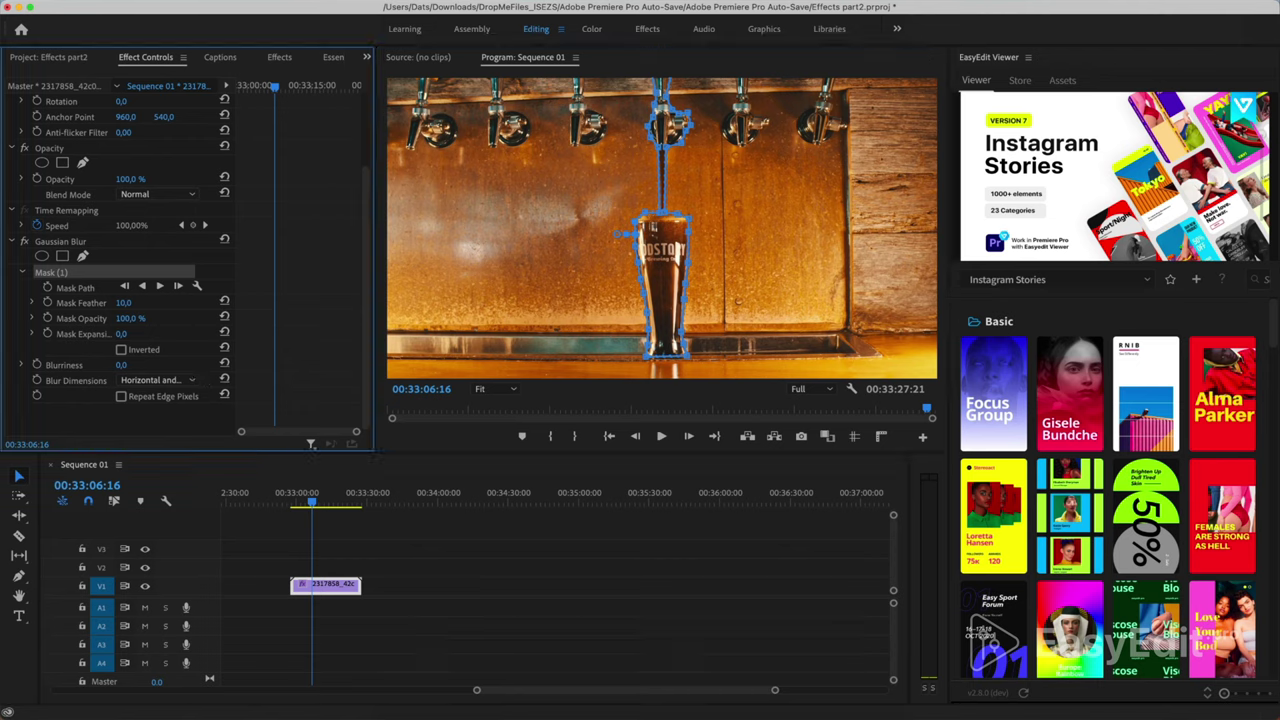
click(121, 349)
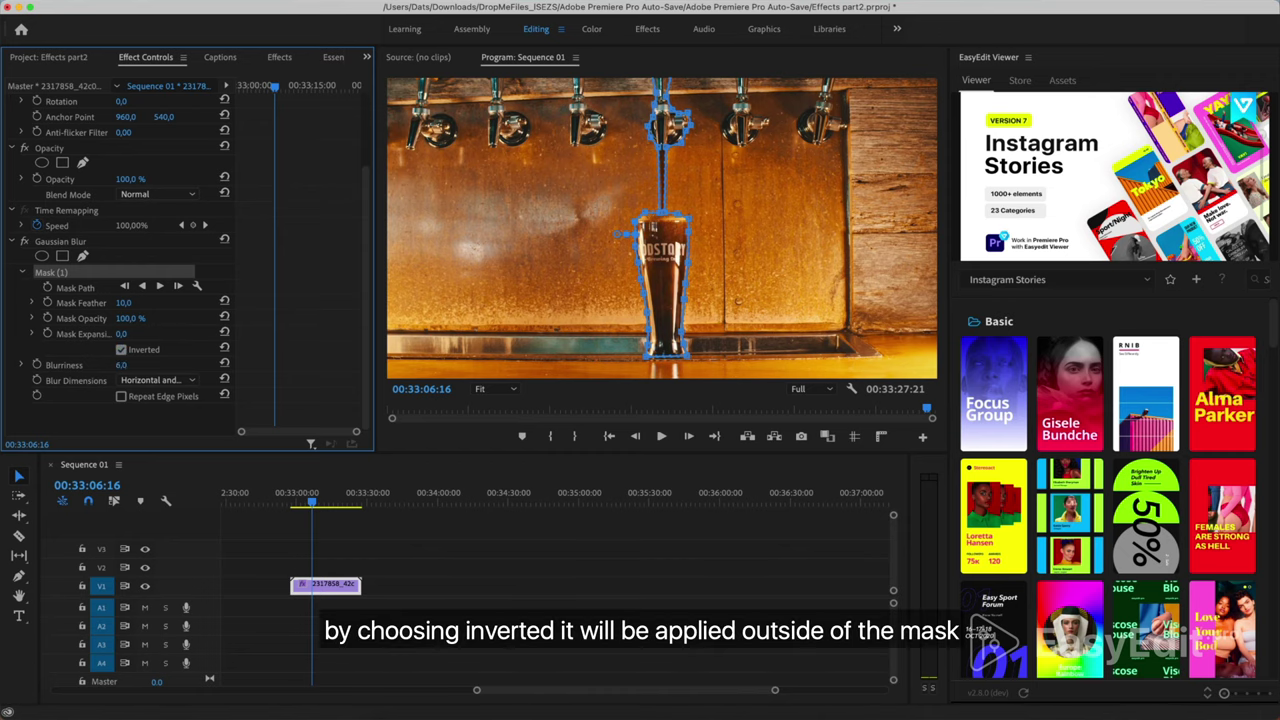
drag(121, 365, 150, 365)
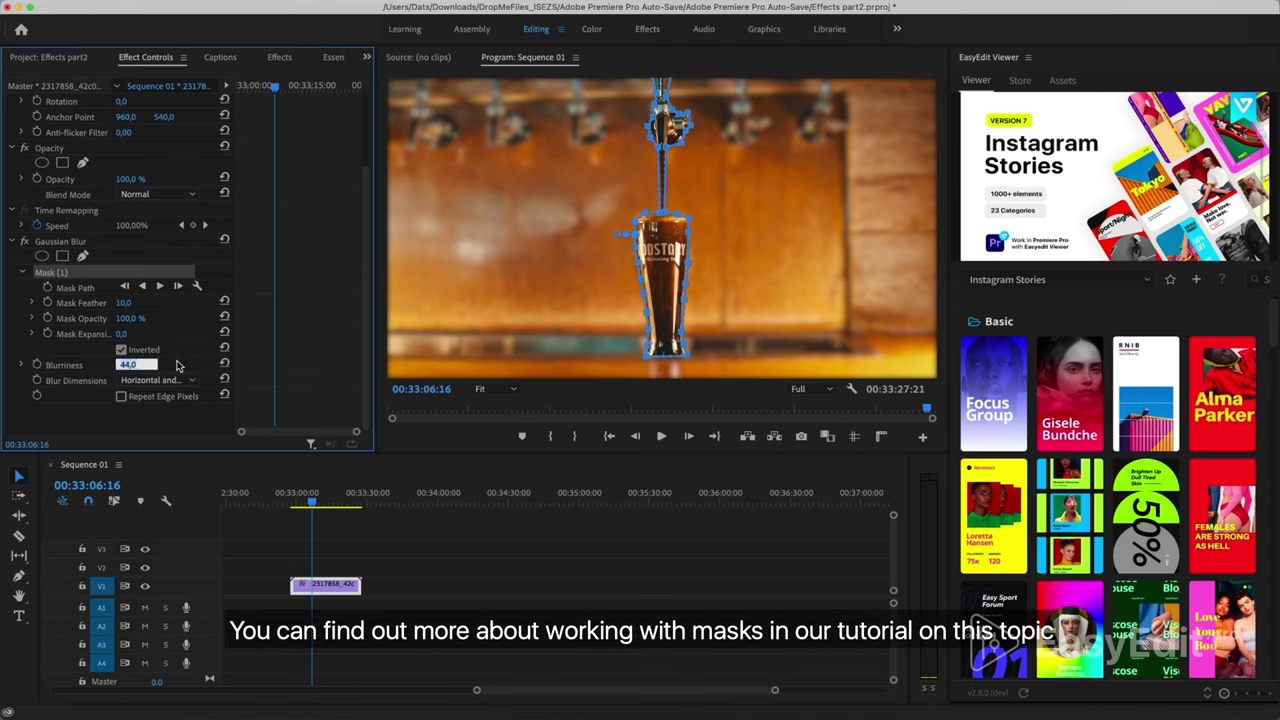
key(Return)
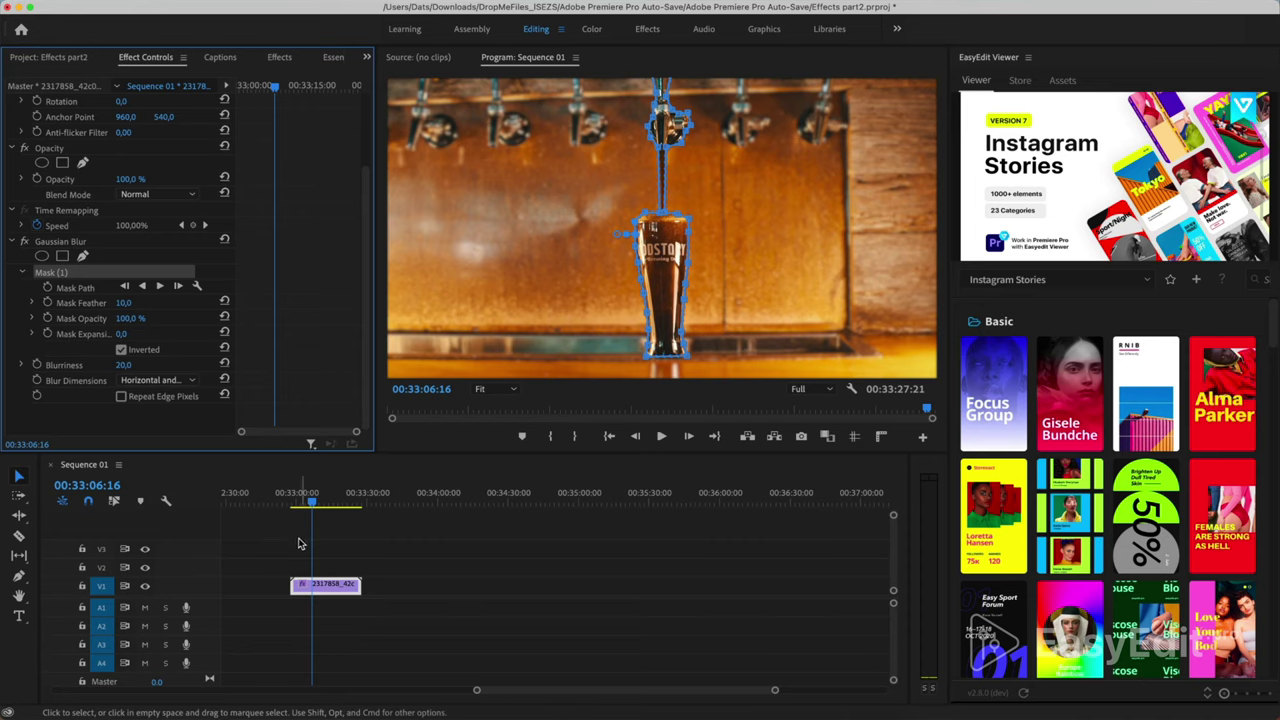
- Feather the glass mask to 12 while reviewing playback
key(space)
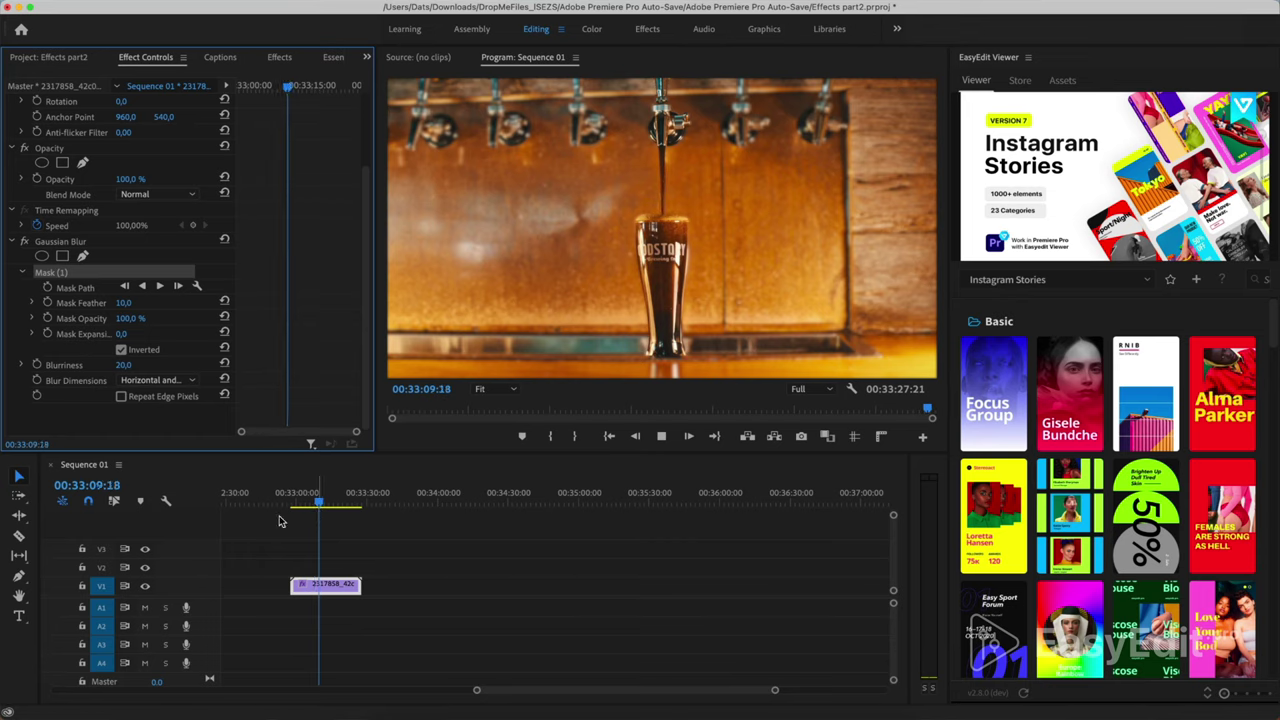
drag(138, 311, 84, 303)
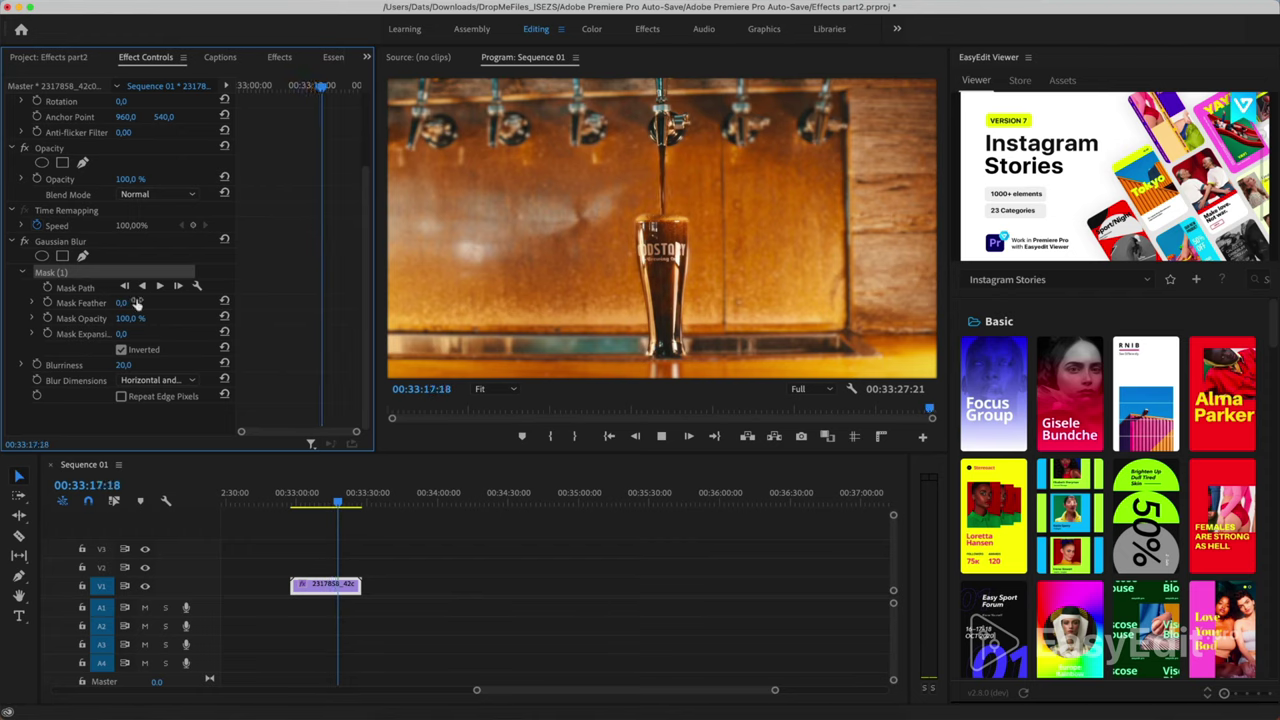
drag(137, 303, 149, 303)
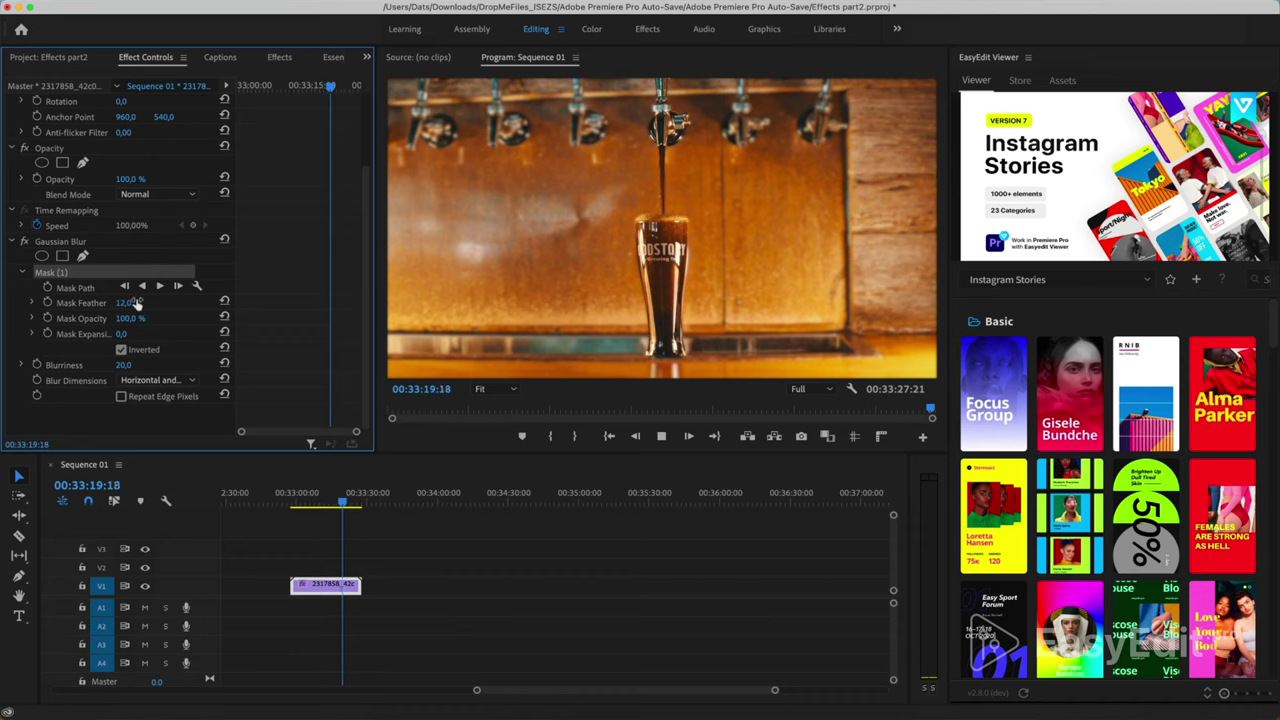
key(space)
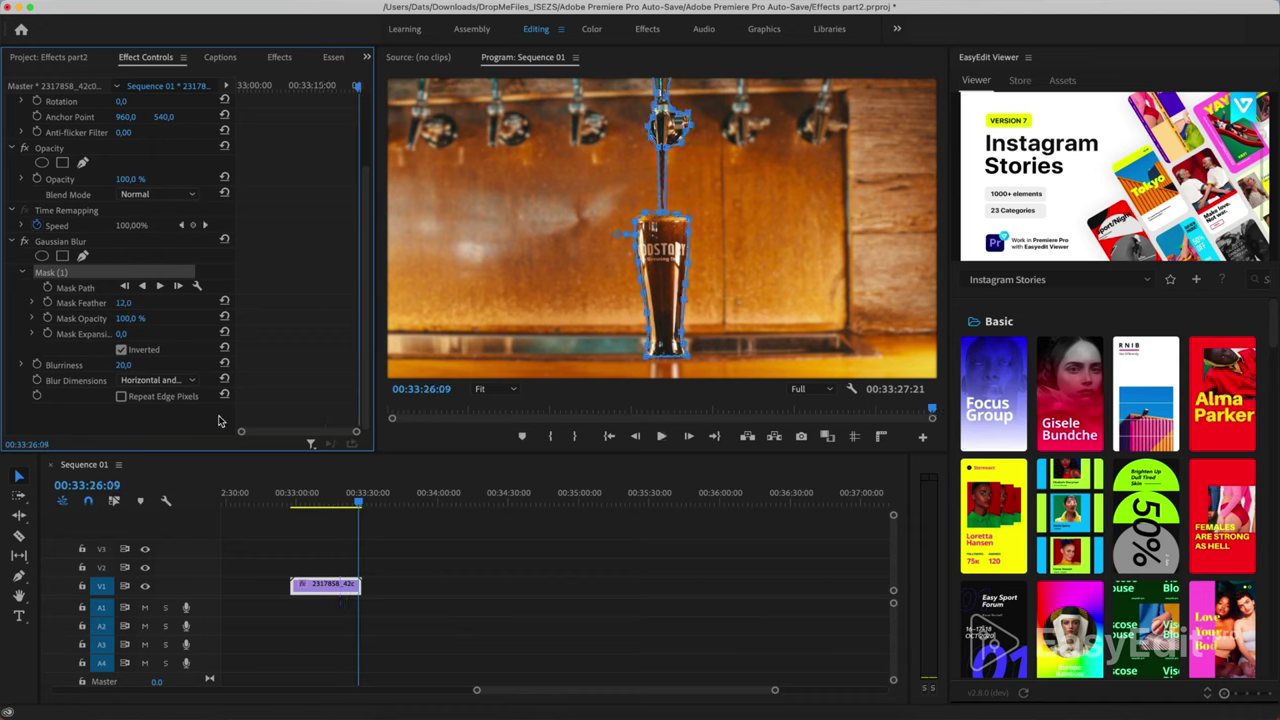
- Replay from 00:33:03:18 and raise the background Blurriness to 106
click(305, 500)
key(space)
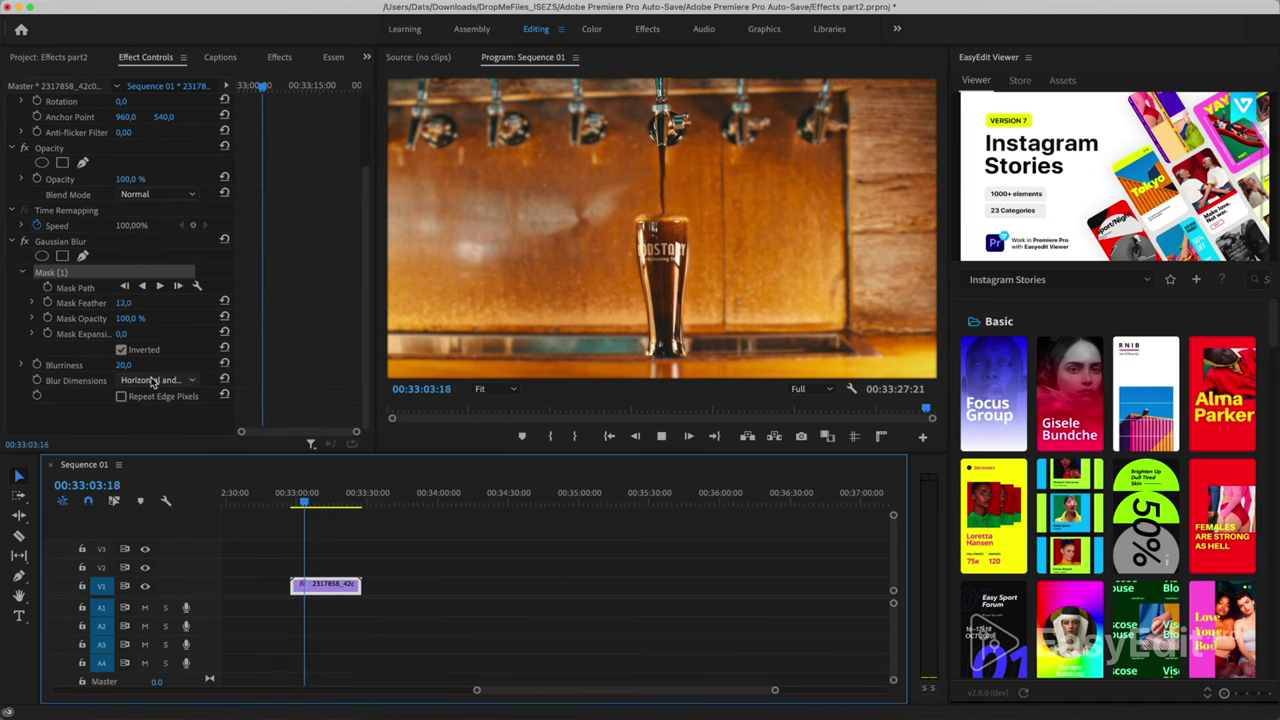
drag(123, 365, 160, 365)
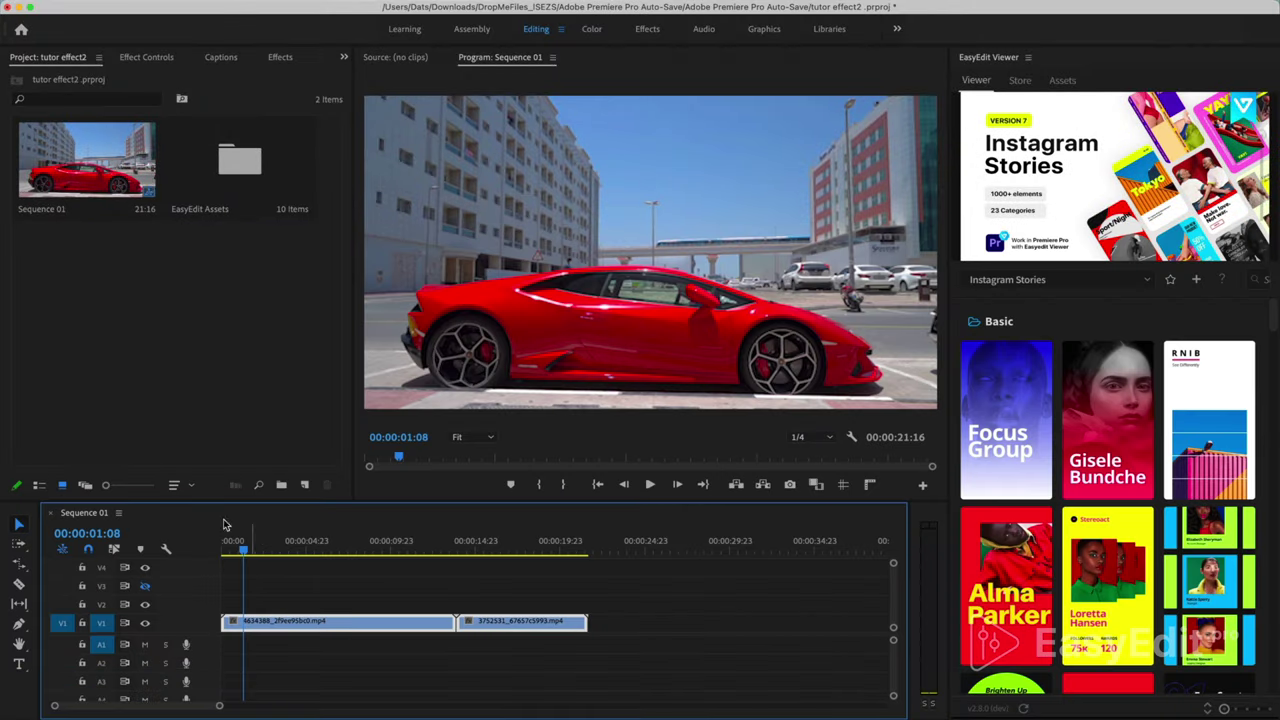
- Apply Sharpen to both red car clips in Sequence 01
click(281, 63)
click(120, 76)
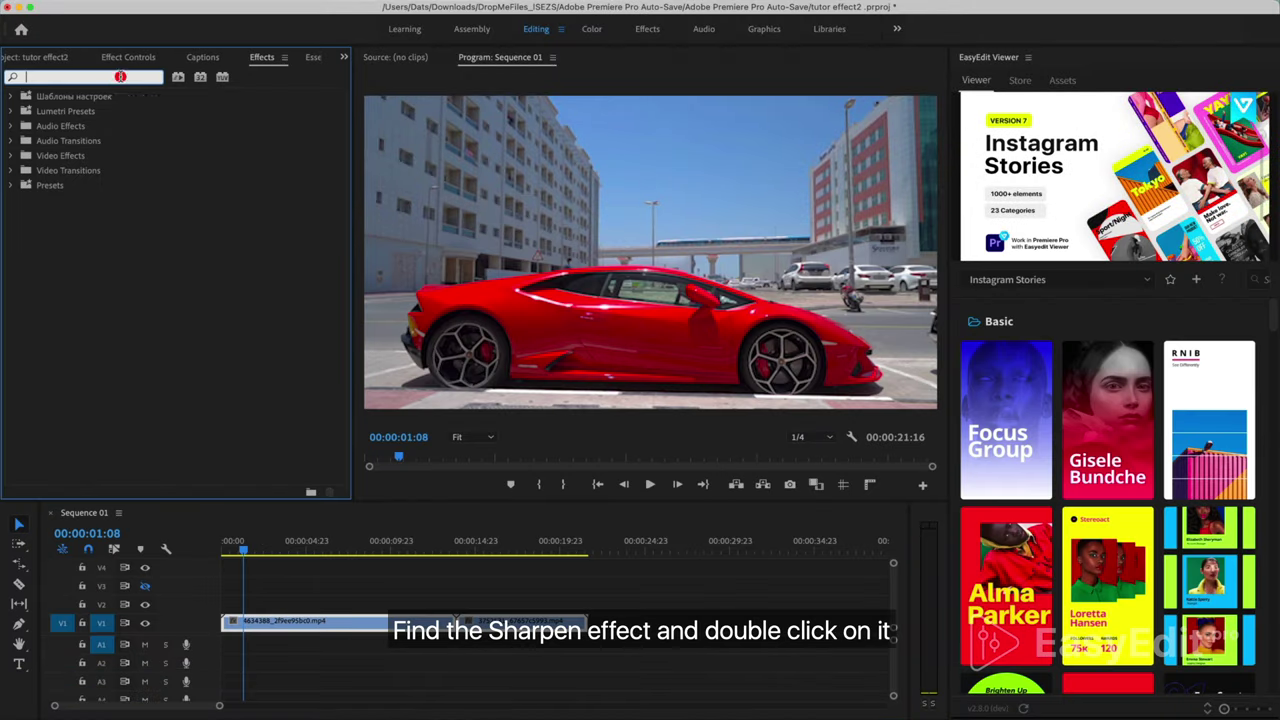
text(sharp)
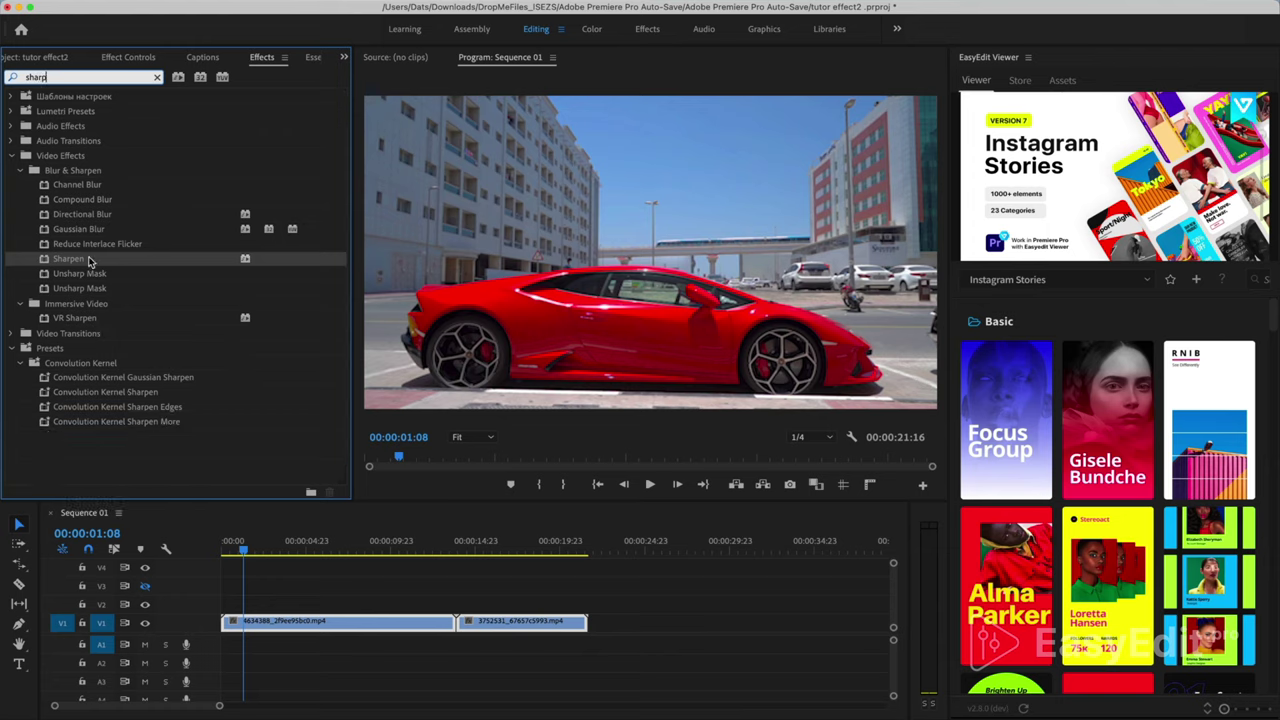
drag(58, 260, 320, 624)
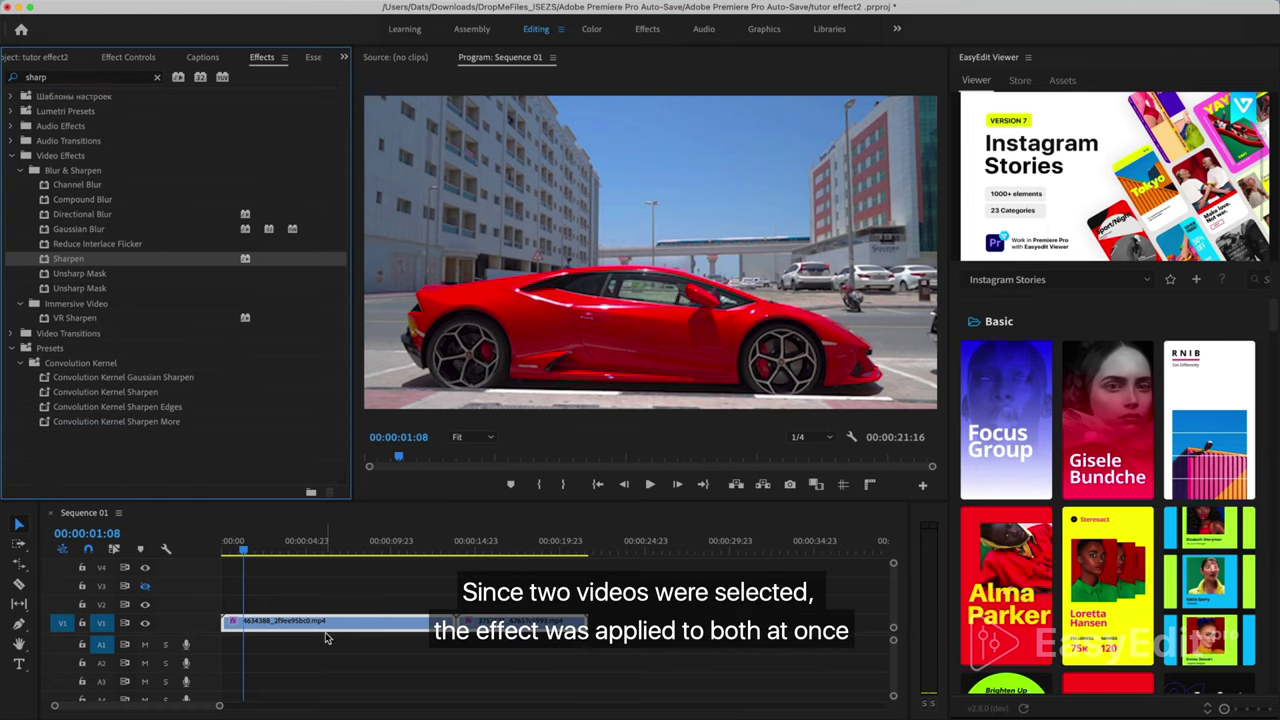
- Select the first car clip and raise its Sharpen Amount to 381
click(331, 549)
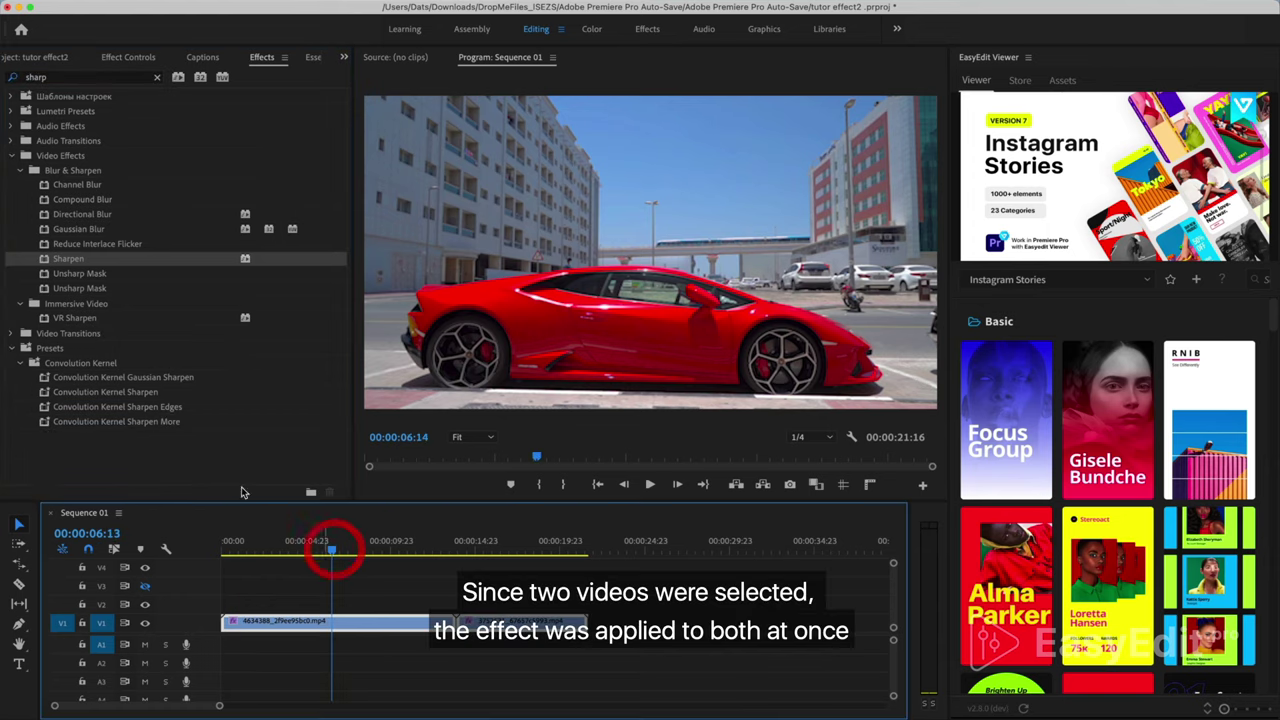
click(112, 58)
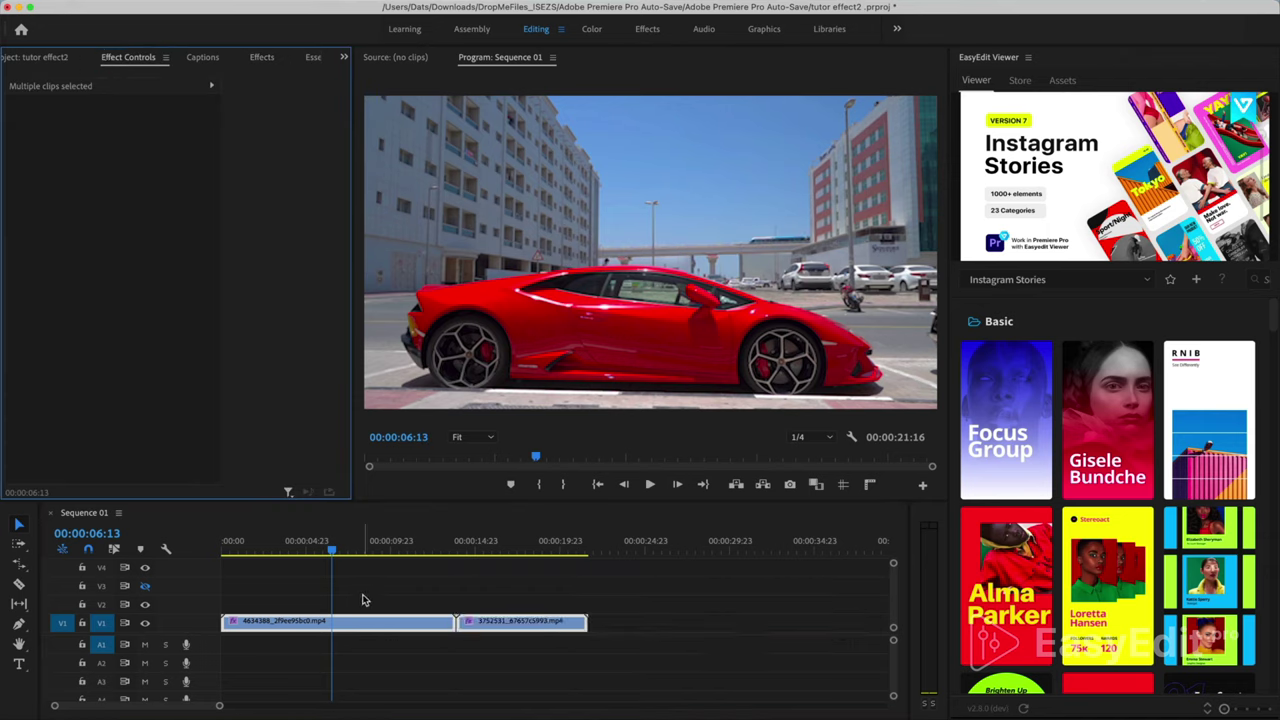
click(362, 596)
click(365, 620)
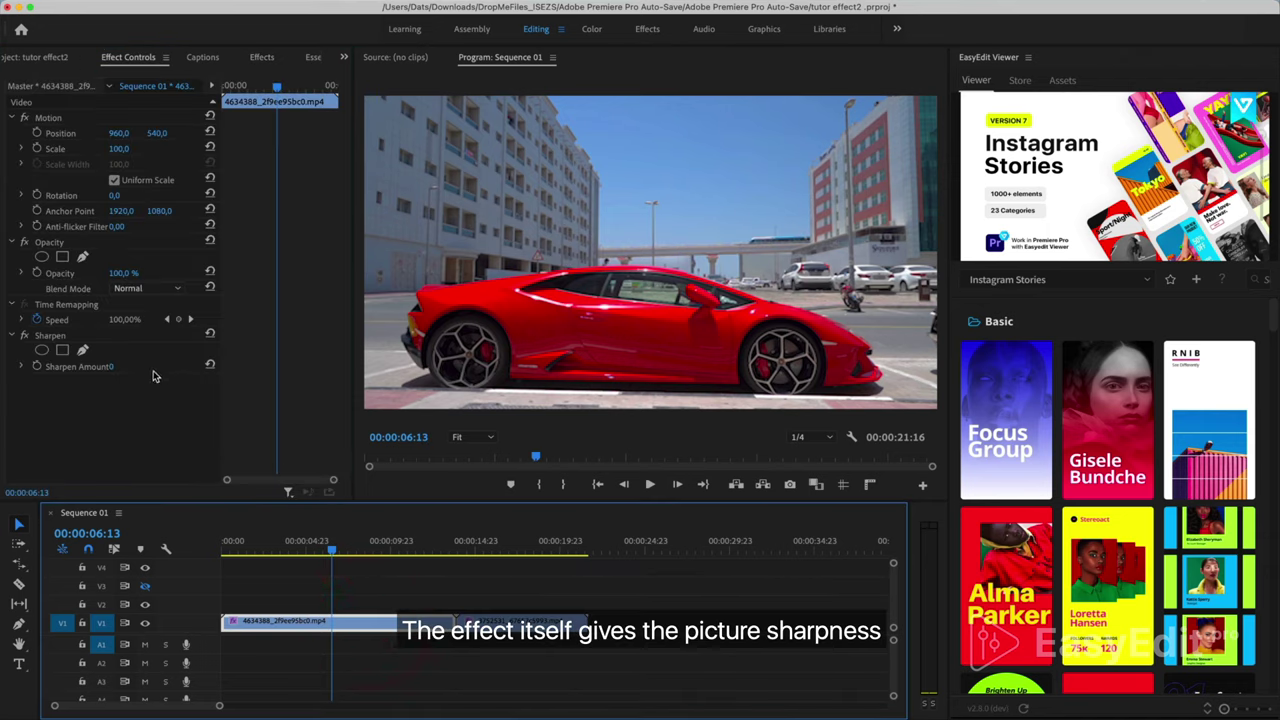
mouse_move(115, 366)
mouse_down()
mouse_move(185, 366)
mouse_move(110, 366)
mouse_move(129, 367)
mouse_up()
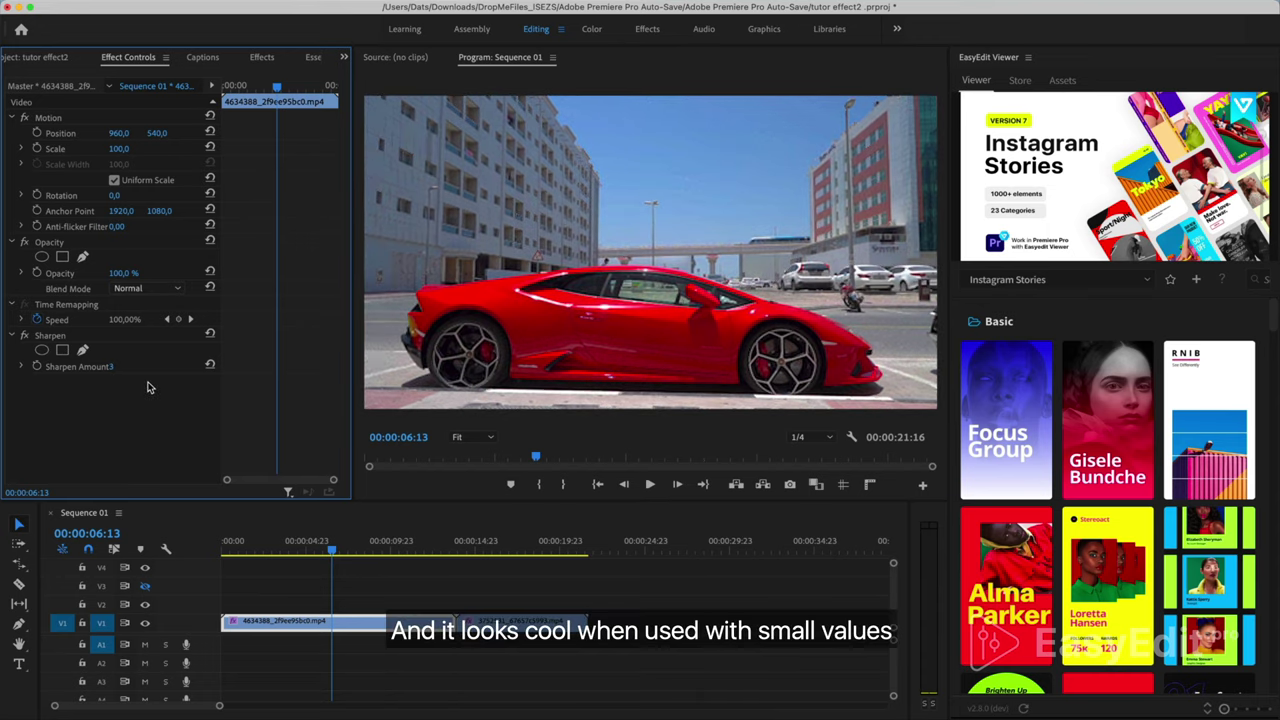
- Preview heavy Sharpen on the speedometer clip, then return its Amount to 0
click(504, 553)
click(328, 578)
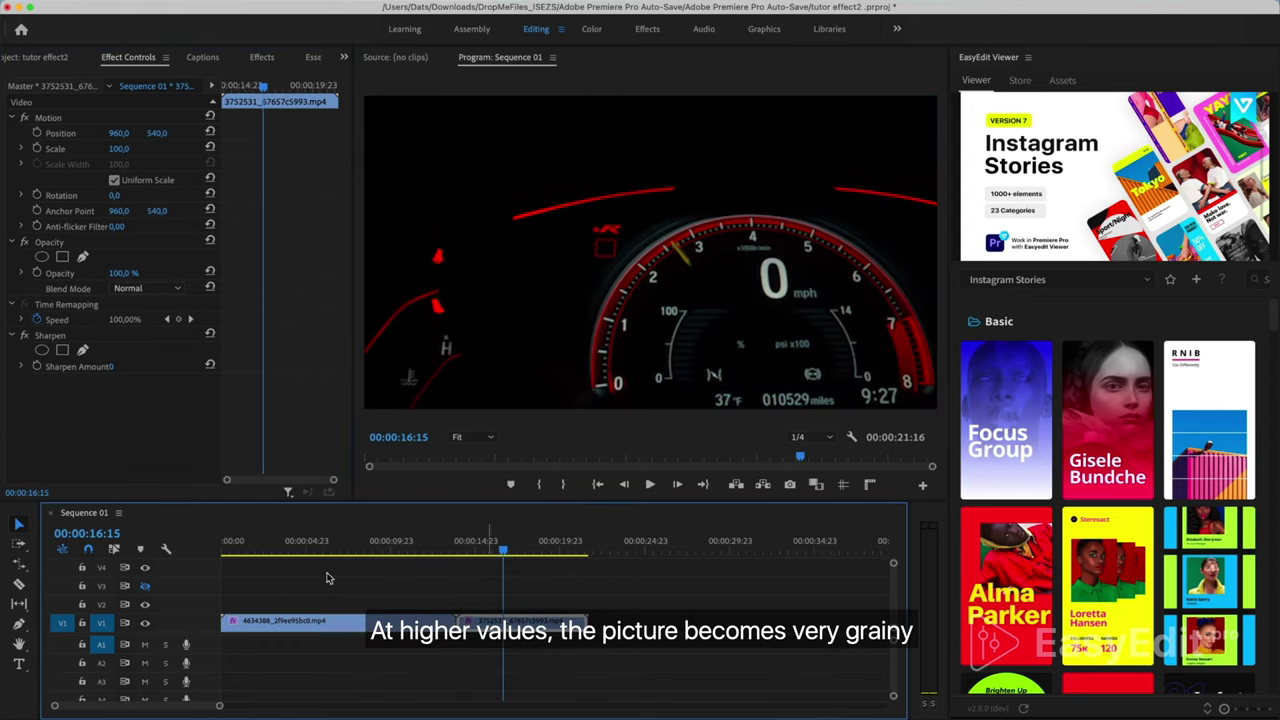
drag(112, 367, 250, 367)
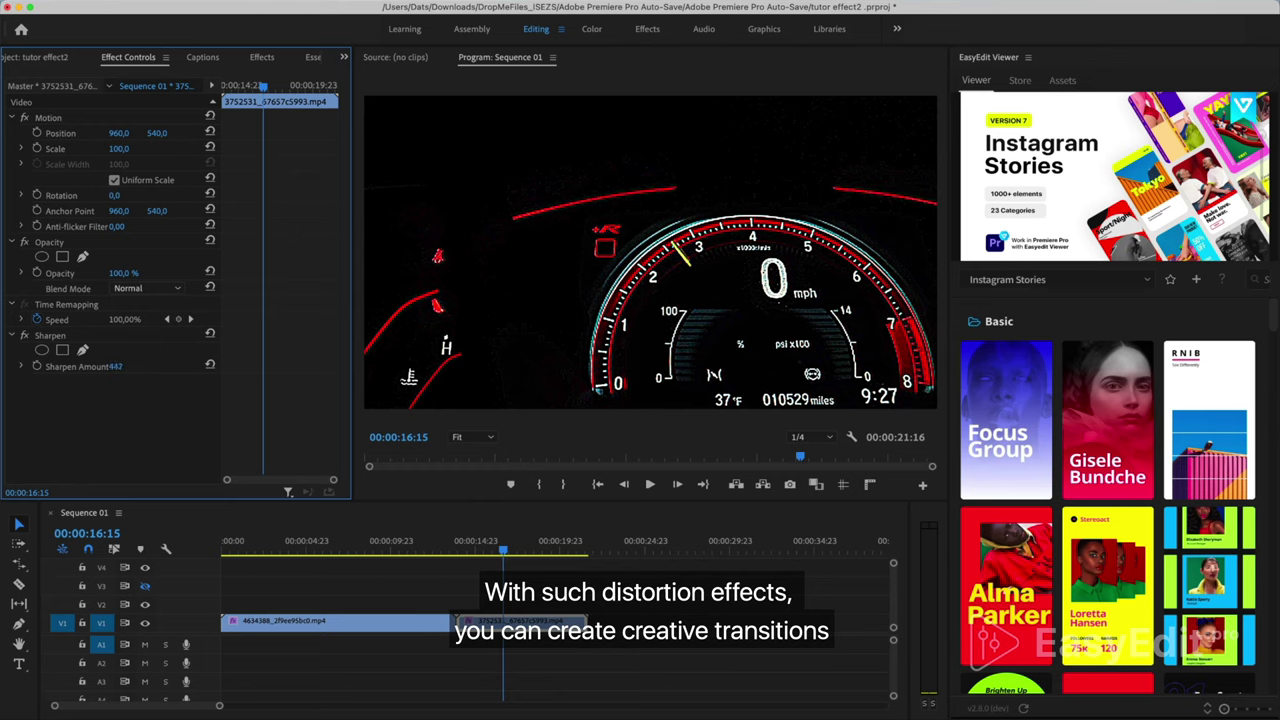
drag(116, 367, 60, 367)
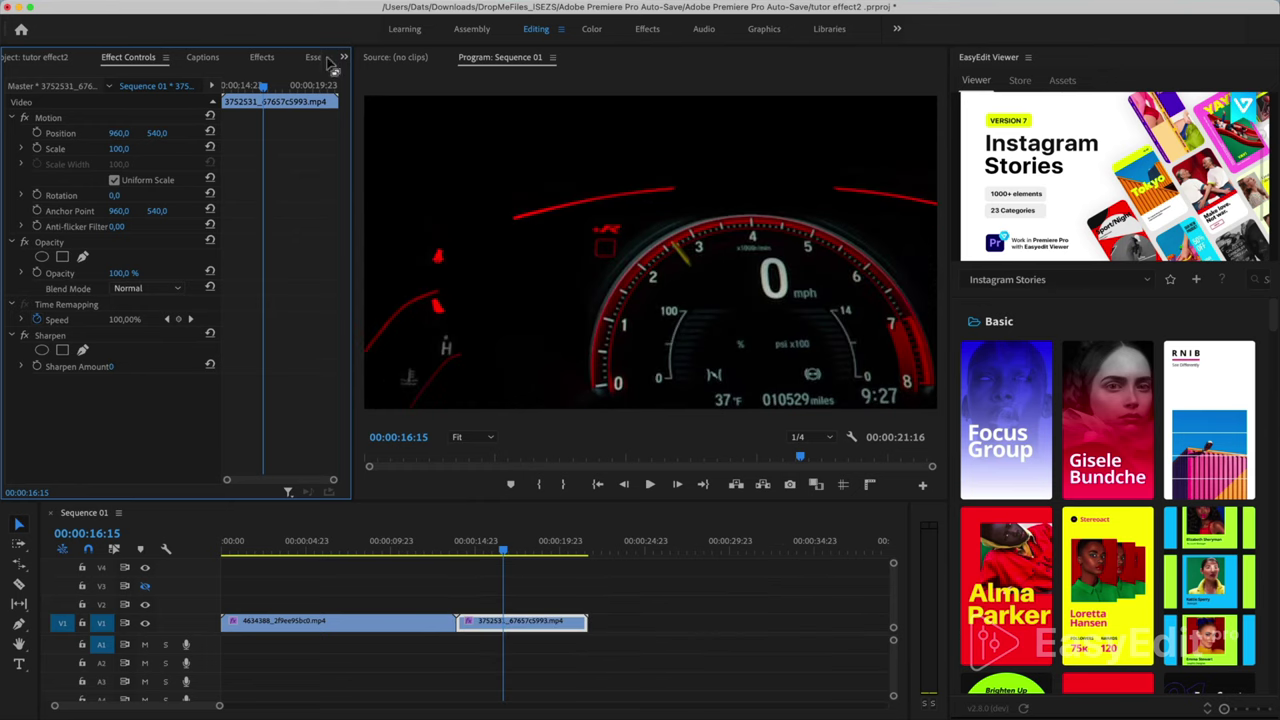
click(43, 60)
- Create a new 1920×1080 Adjustment Layer in the Project panel
right_click(250, 339)
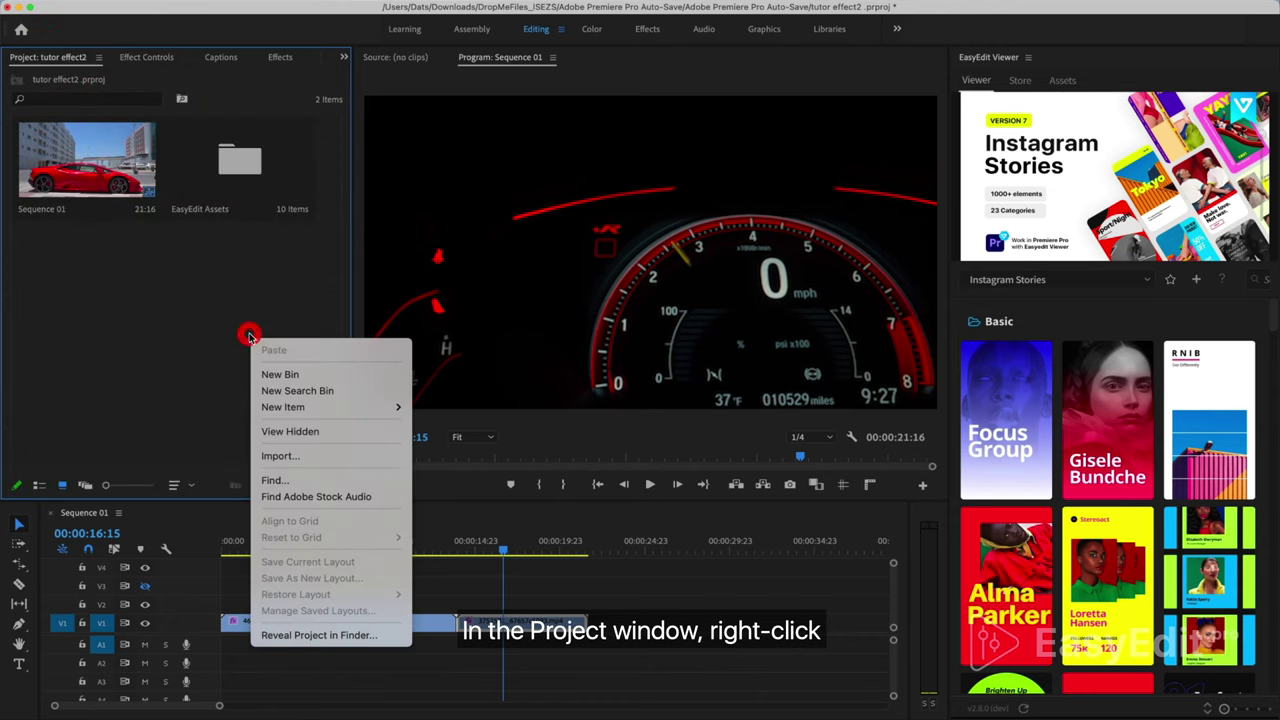
mouse_move(325, 410)
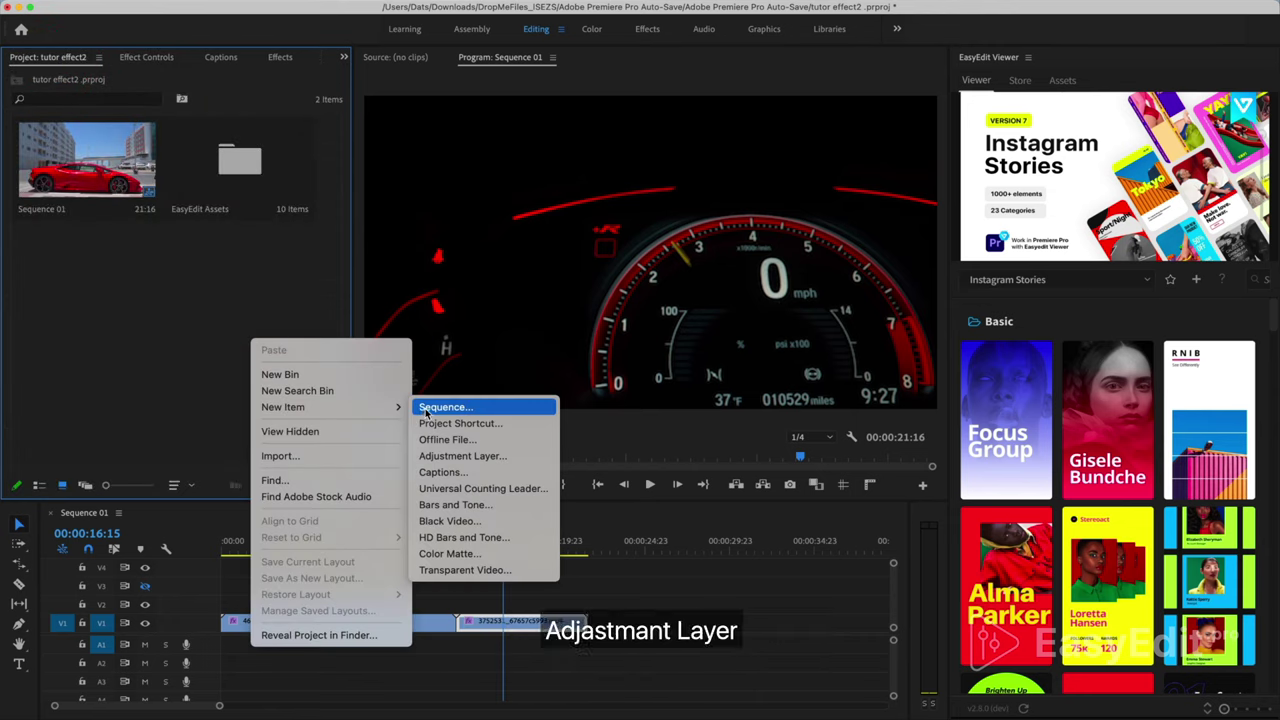
click(484, 456)
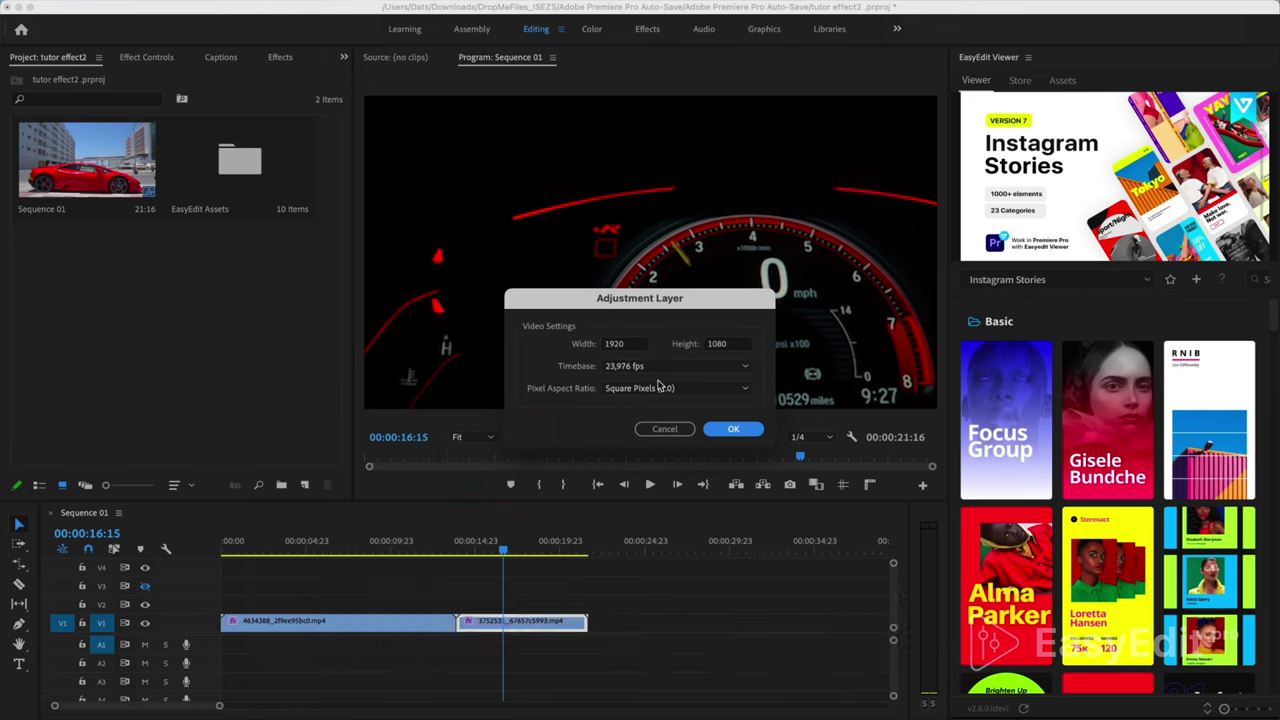
click(732, 430)
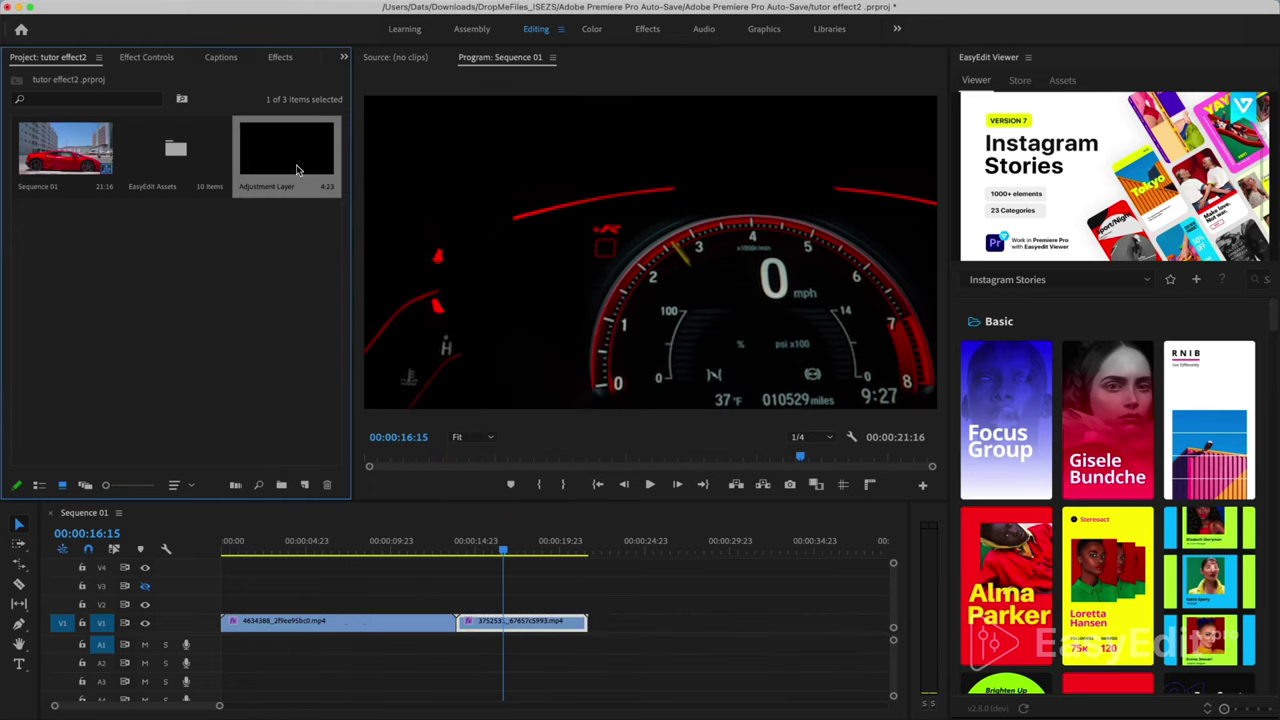
- Place the Adjustment Layer on V2 spanning the cut between the two car clips
drag(434, 580, 420, 602)
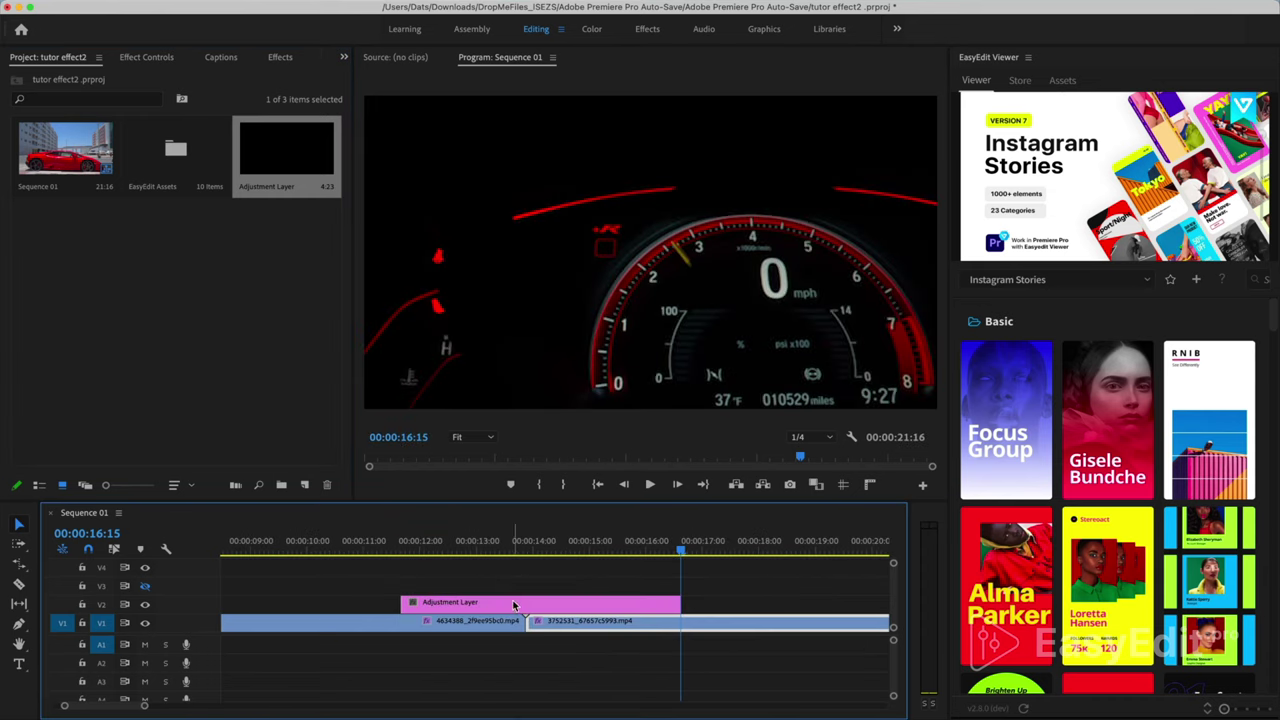
click(513, 604)
click(280, 58)
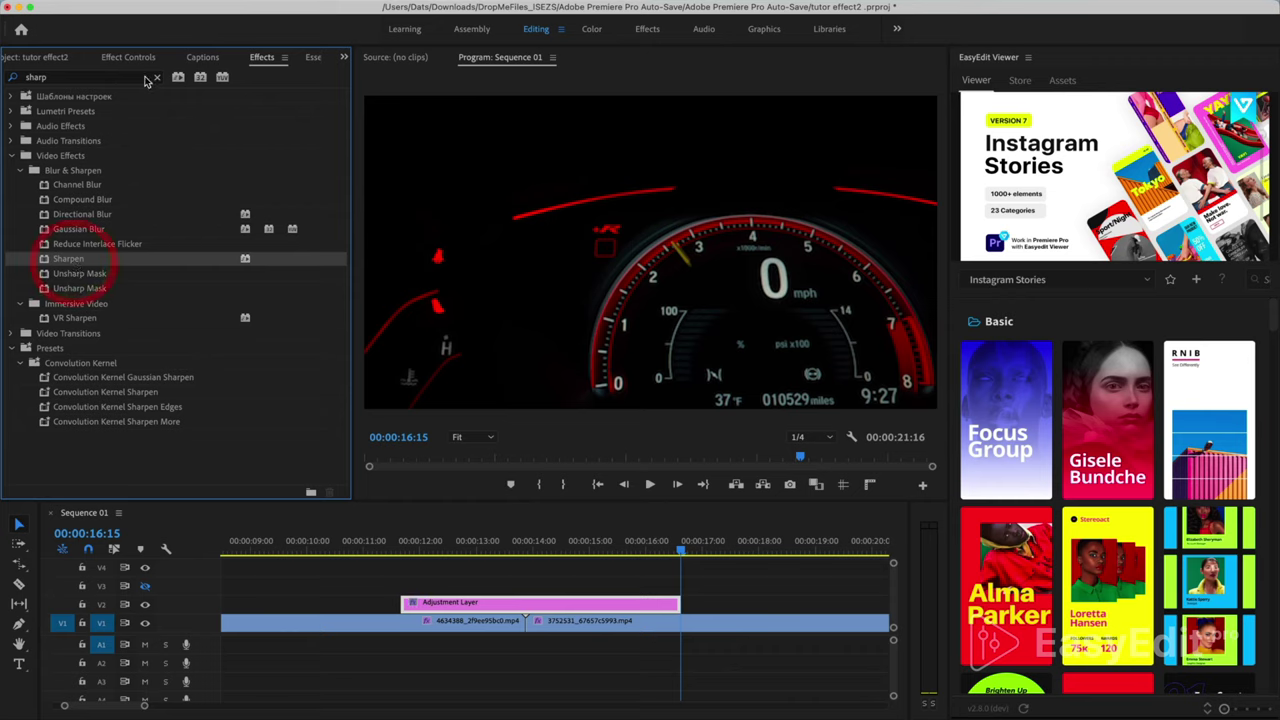
- Give the adjustment layer Sharpen 120 and razor-cut it at the red car frame
click(136, 60)
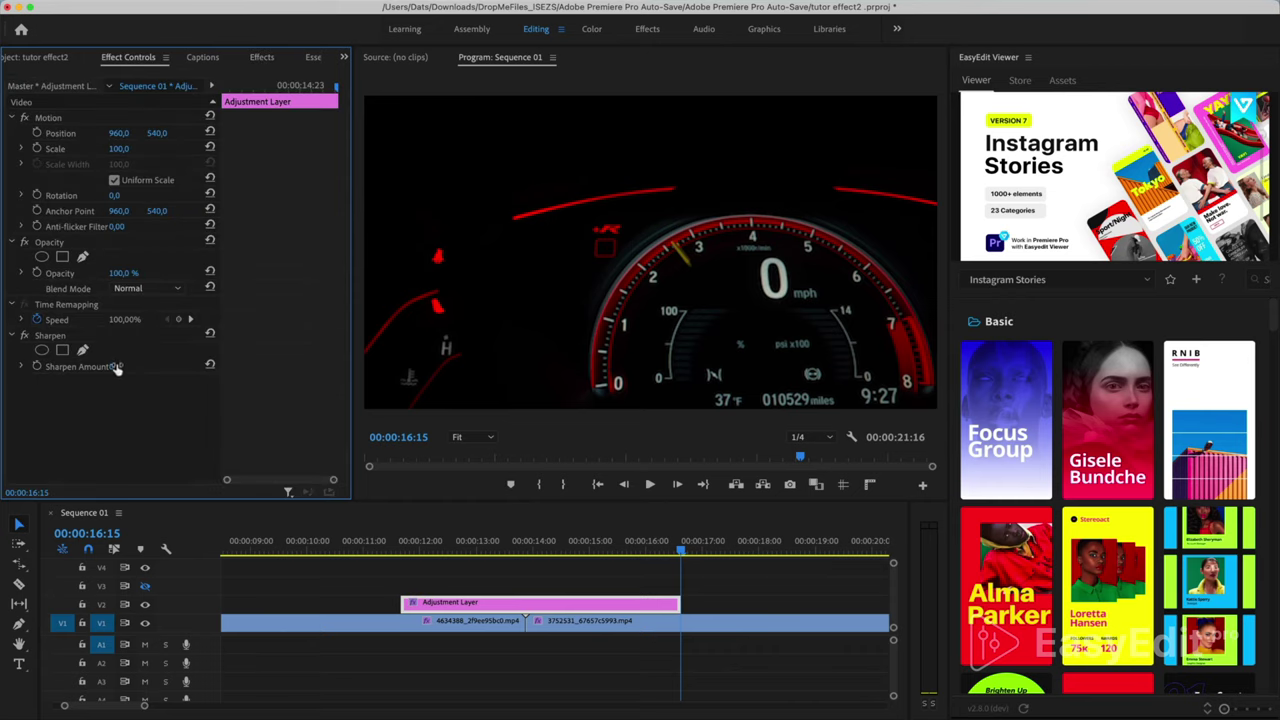
drag(117, 368, 128, 368)
click(592, 541)
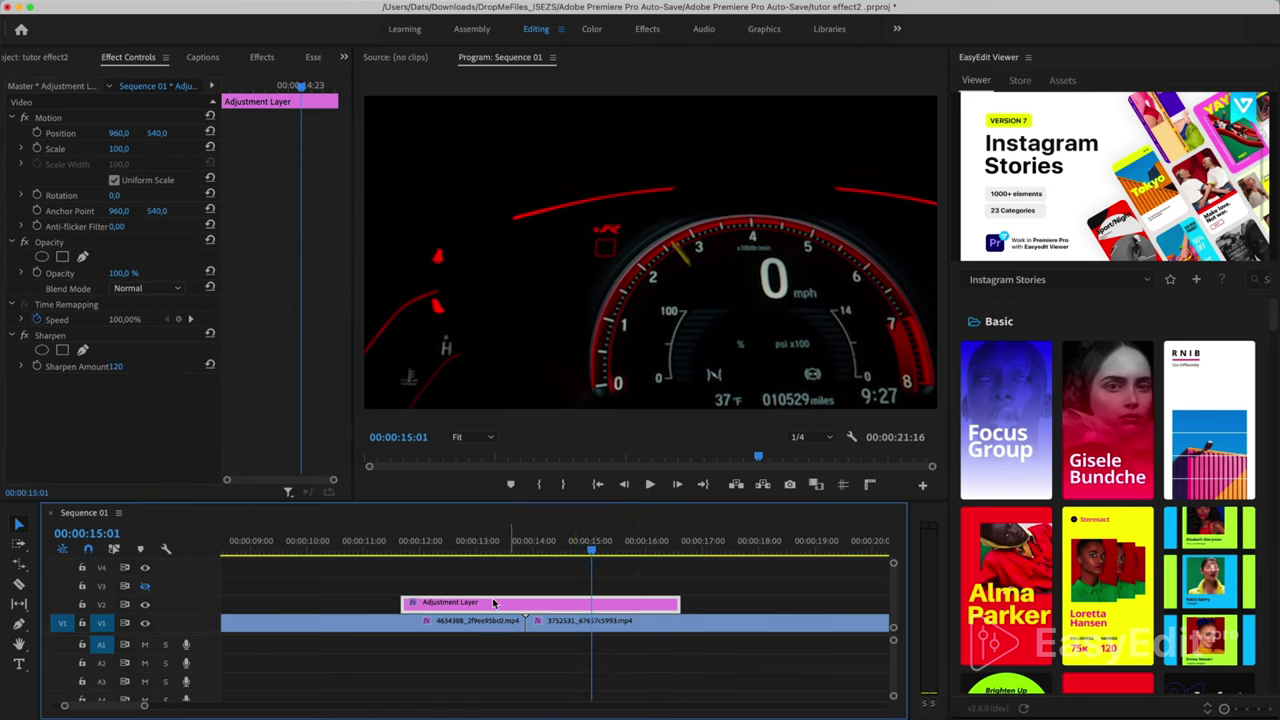
click(446, 541)
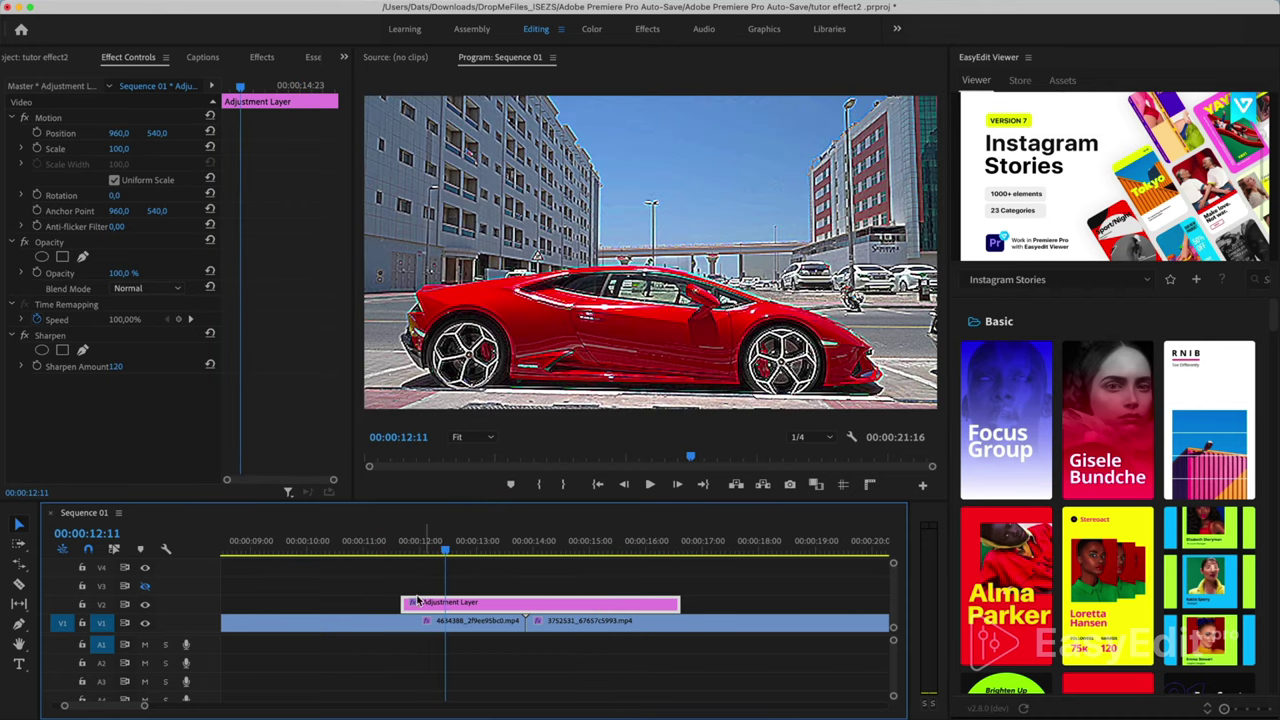
click(528, 605)
key(v)
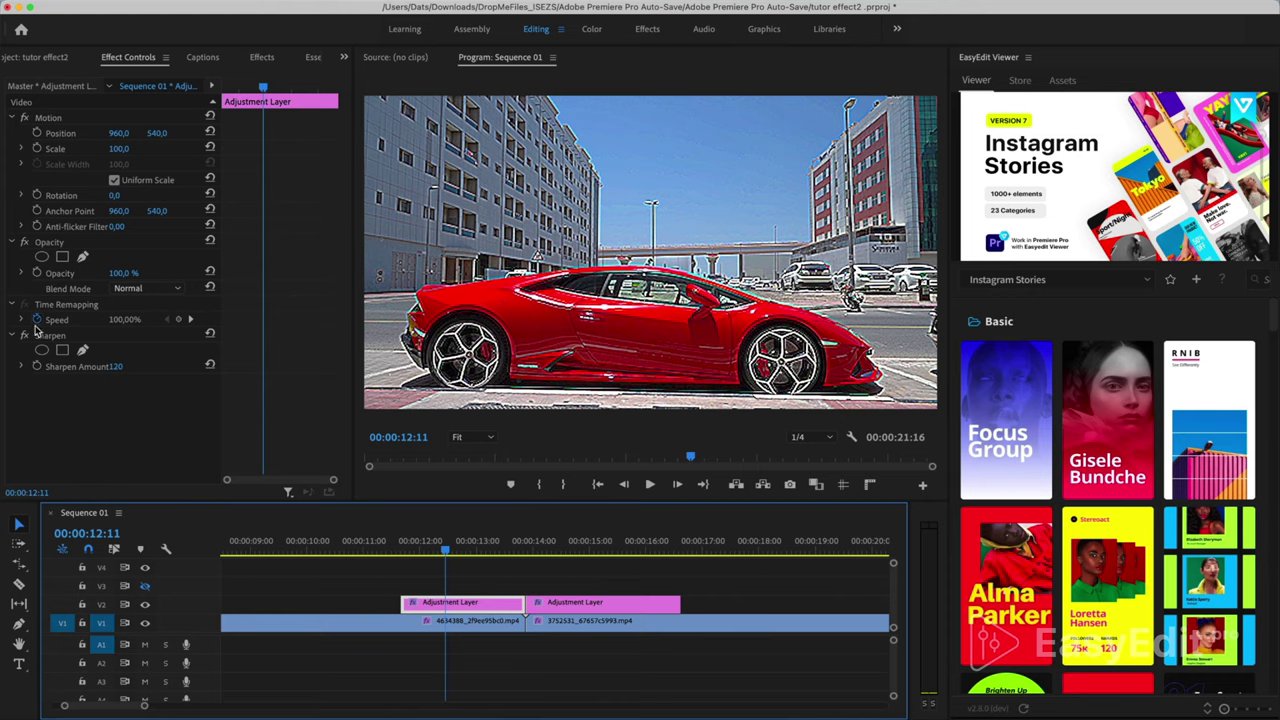
- Start a pen mask on the Sharpen effect, tracing along the red car's lower edge
click(82, 351)
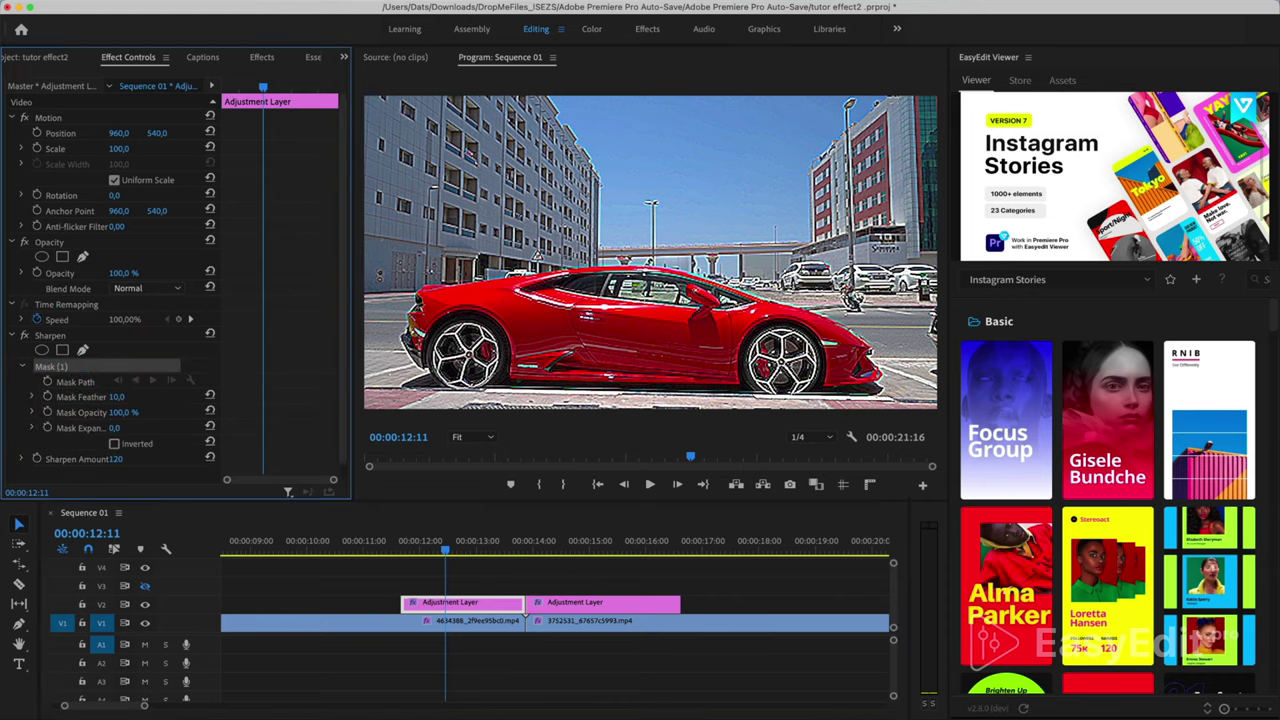
click(406, 336)
click(410, 368)
click(444, 394)
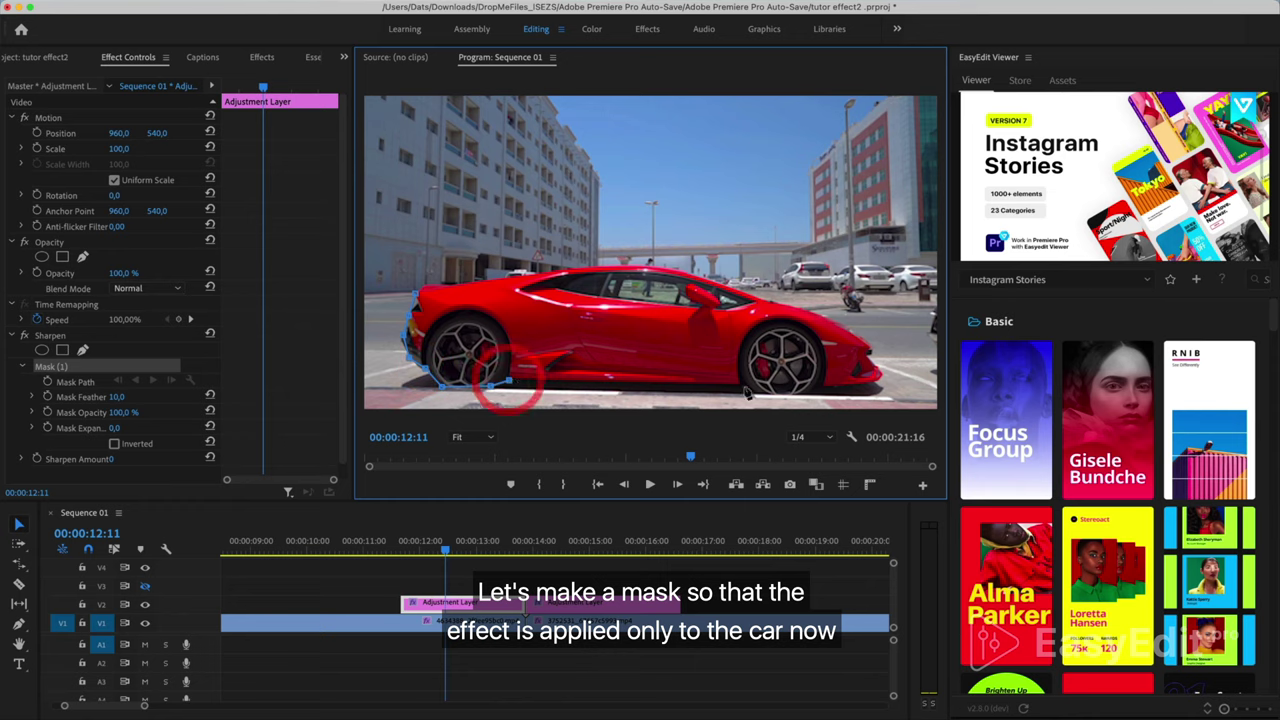
click(510, 384)
click(742, 378)
click(766, 390)
click(812, 384)
click(835, 388)
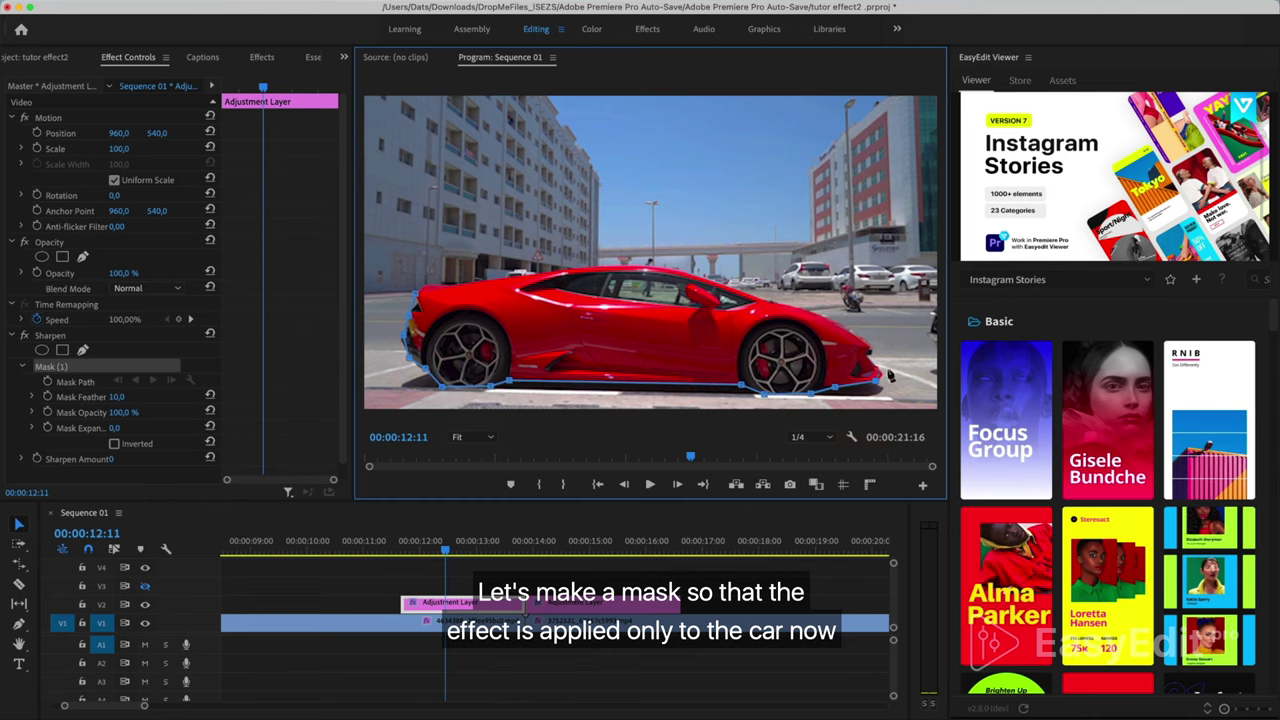
- Trace the car's rear and roof to close the mask, and set Sharpen Amount to 347
click(886, 372)
click(877, 356)
click(850, 334)
click(815, 310)
click(748, 296)
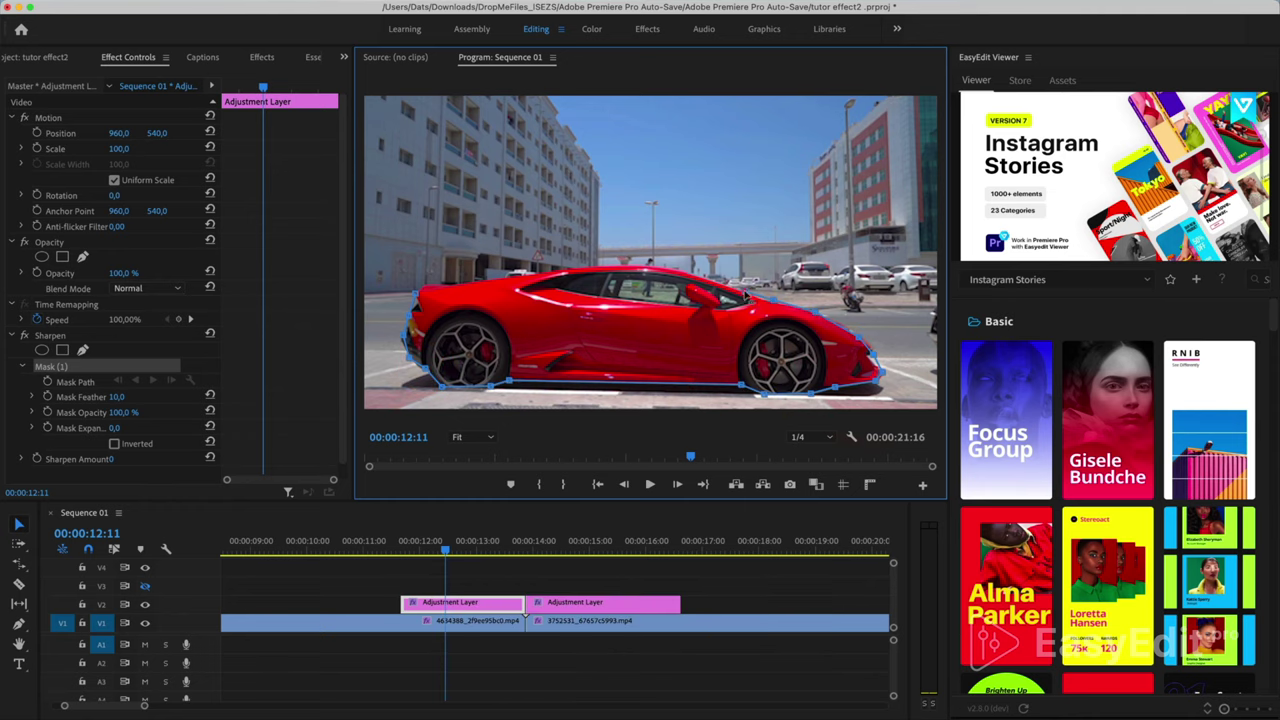
click(672, 267)
click(418, 290)
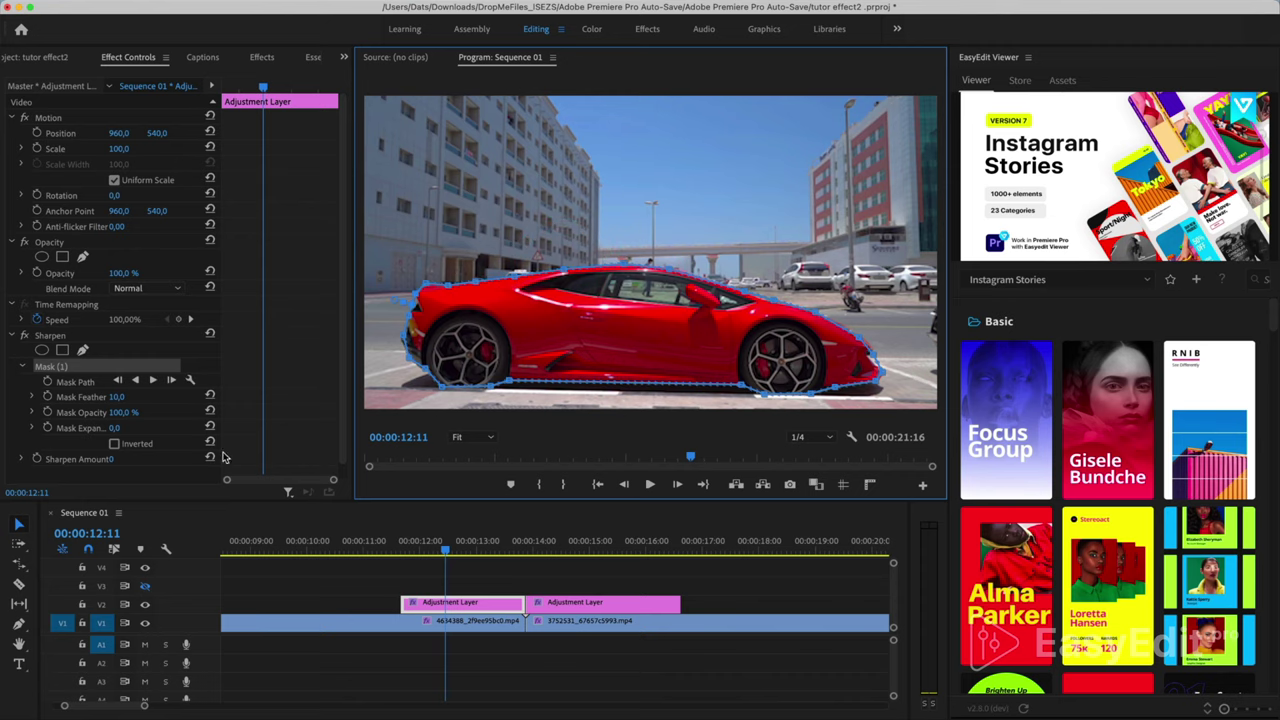
mouse_move(110, 459)
mouse_down()
mouse_move(146, 458)
mouse_move(108, 458)
mouse_move(128, 458)
mouse_up()
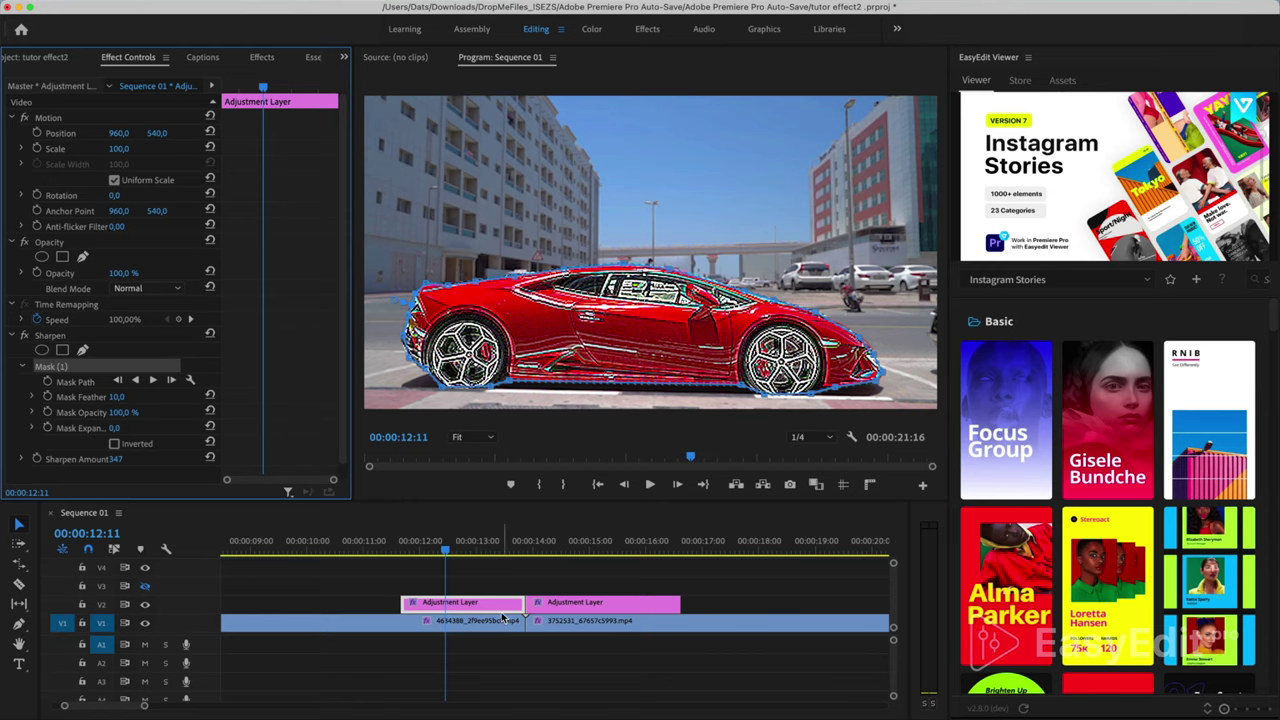
scroll(503, 620, up, 3)
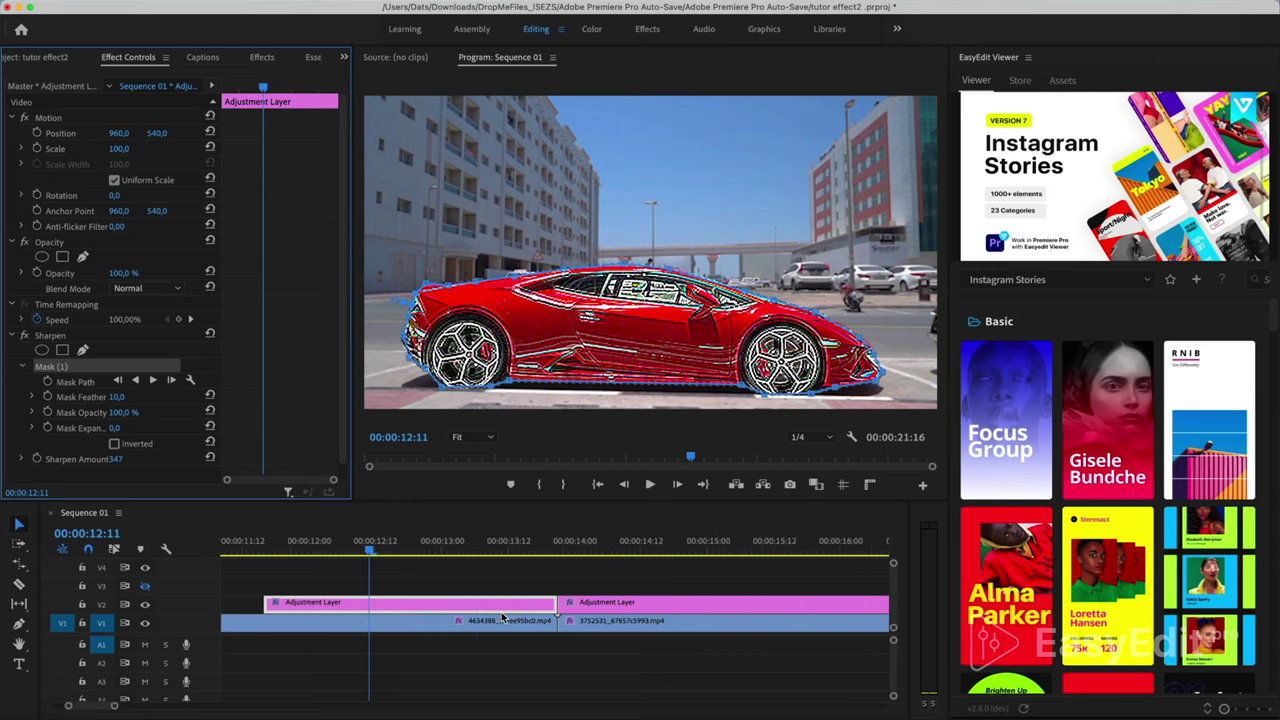
- Razor-cut the adjustment layer at 00:00:12:23
click(432, 550)
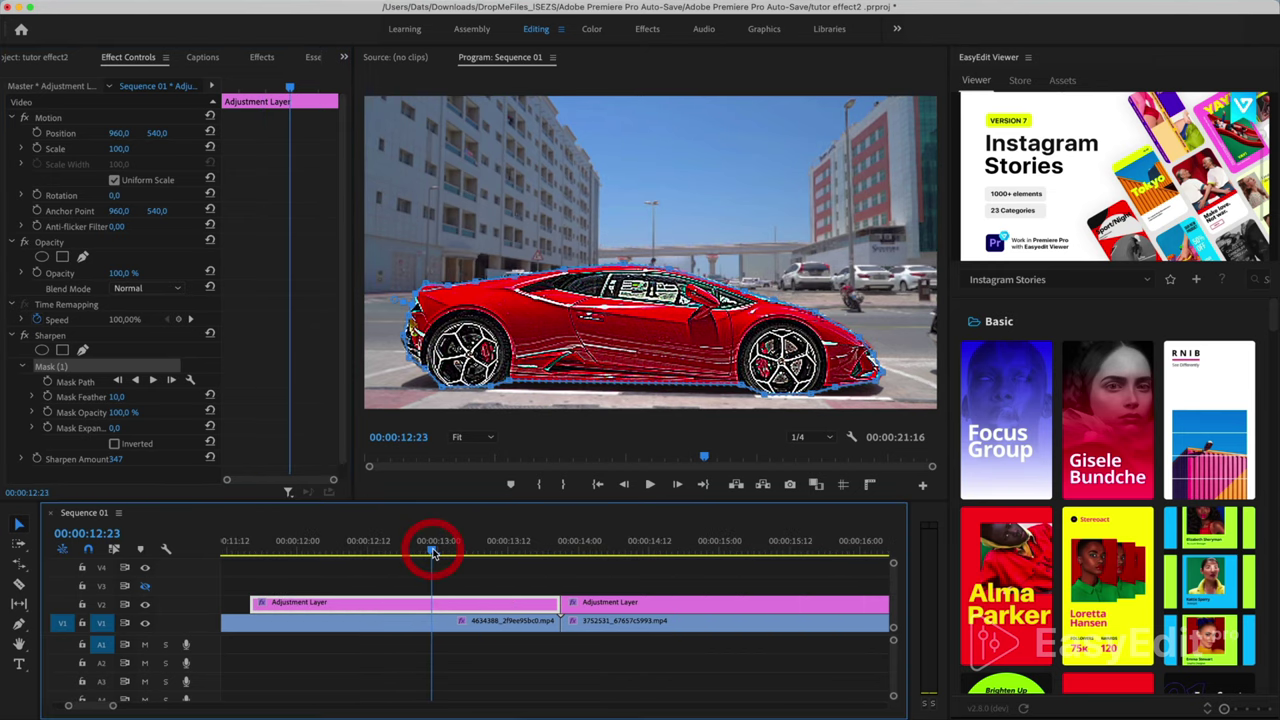
click(435, 602)
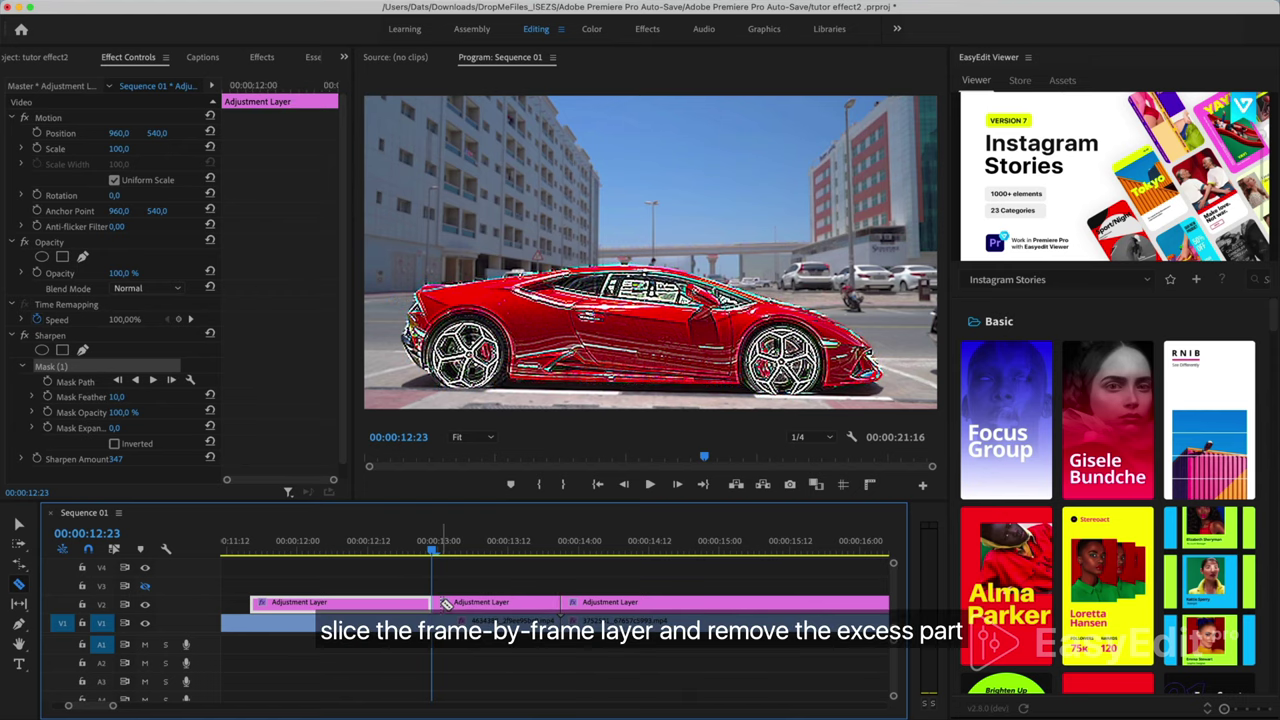
scroll(465, 604, up, 4)
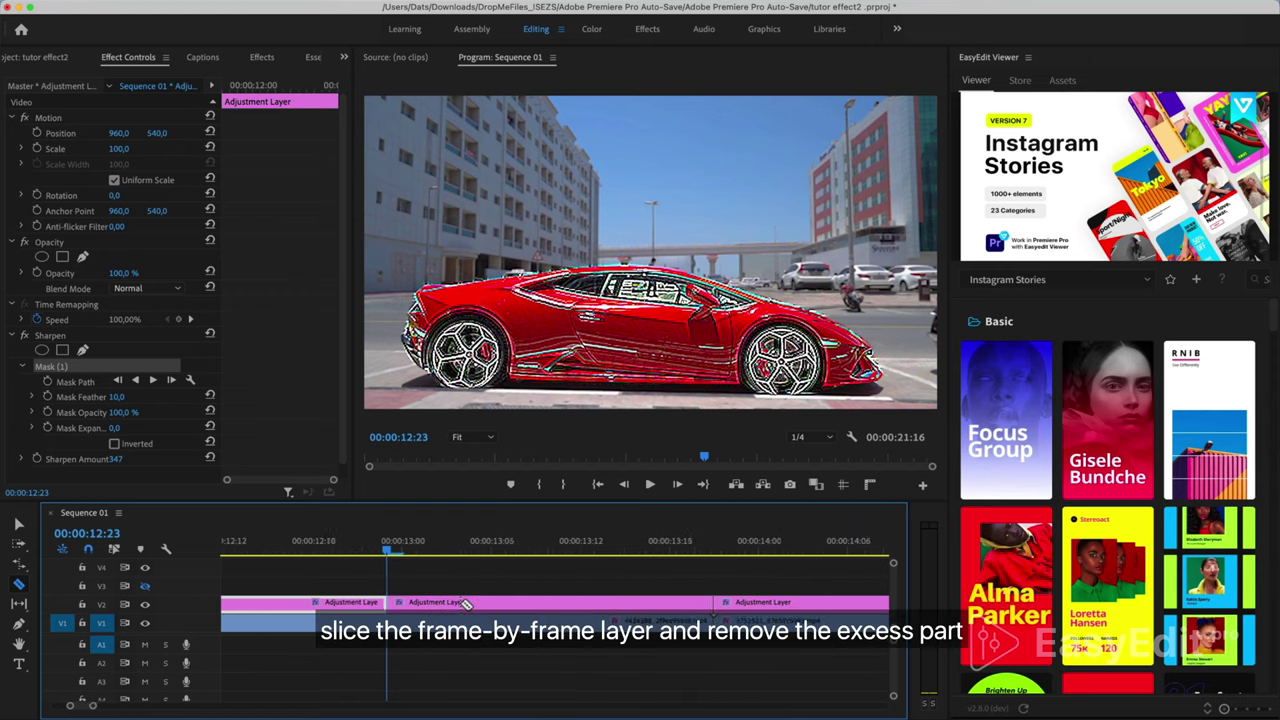
- Slice the adjustment layer into single-frame pieces around 00:00:13
click(648, 604)
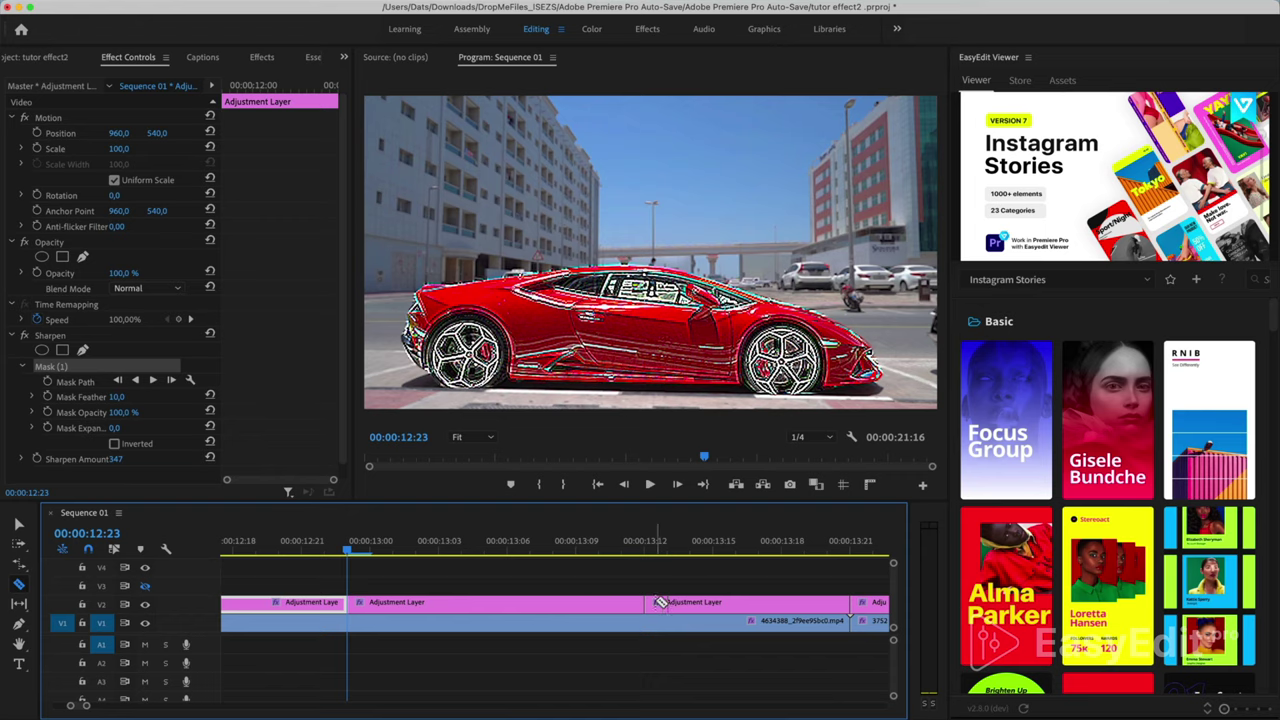
click(671, 604)
click(694, 604)
click(717, 604)
click(740, 604)
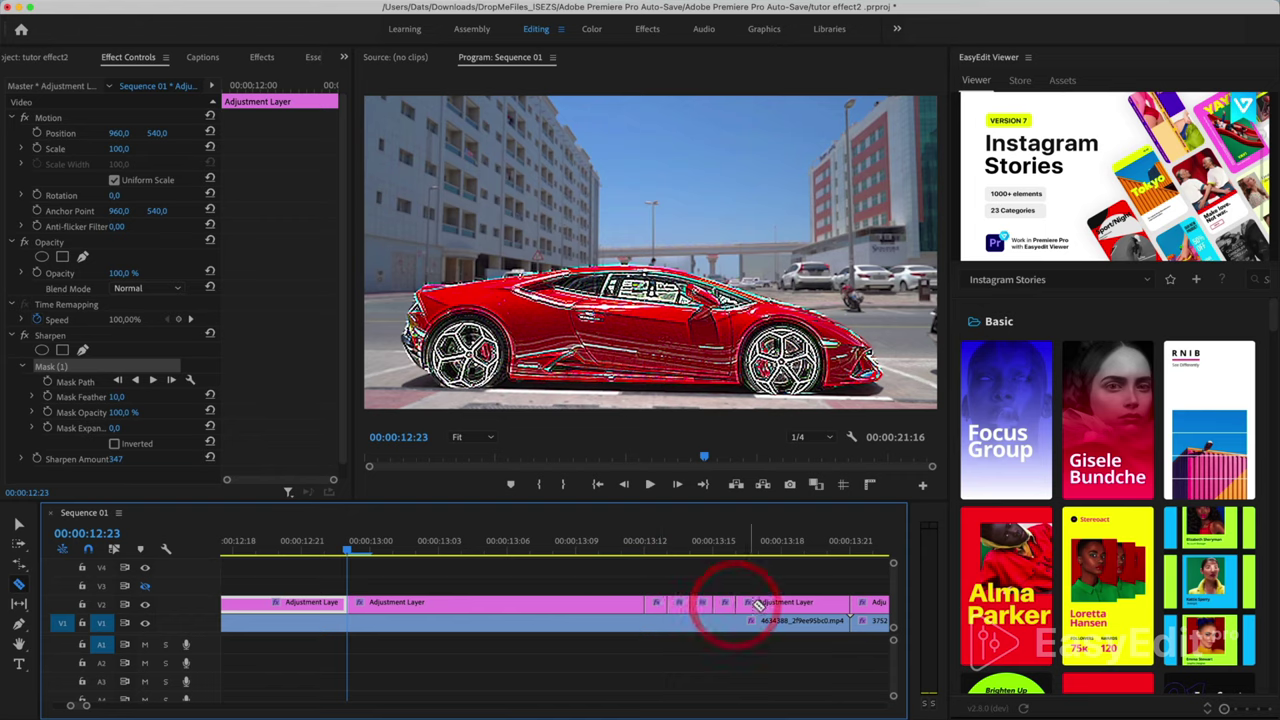
click(763, 604)
click(786, 604)
click(809, 604)
click(832, 604)
click(625, 604)
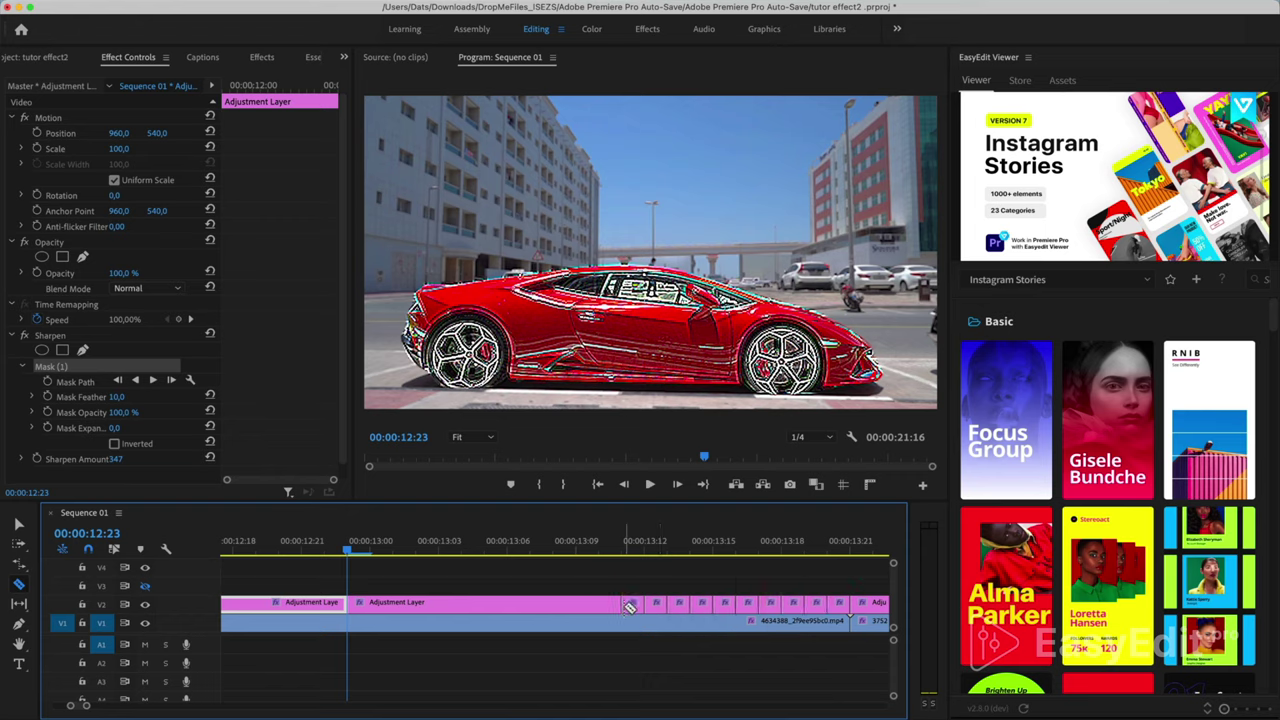
click(602, 604)
click(579, 604)
click(556, 604)
scroll(502, 603, down, 3)
- Delete the two leading adjustment-layer pieces and play back from 00:00:13:05
key(v)
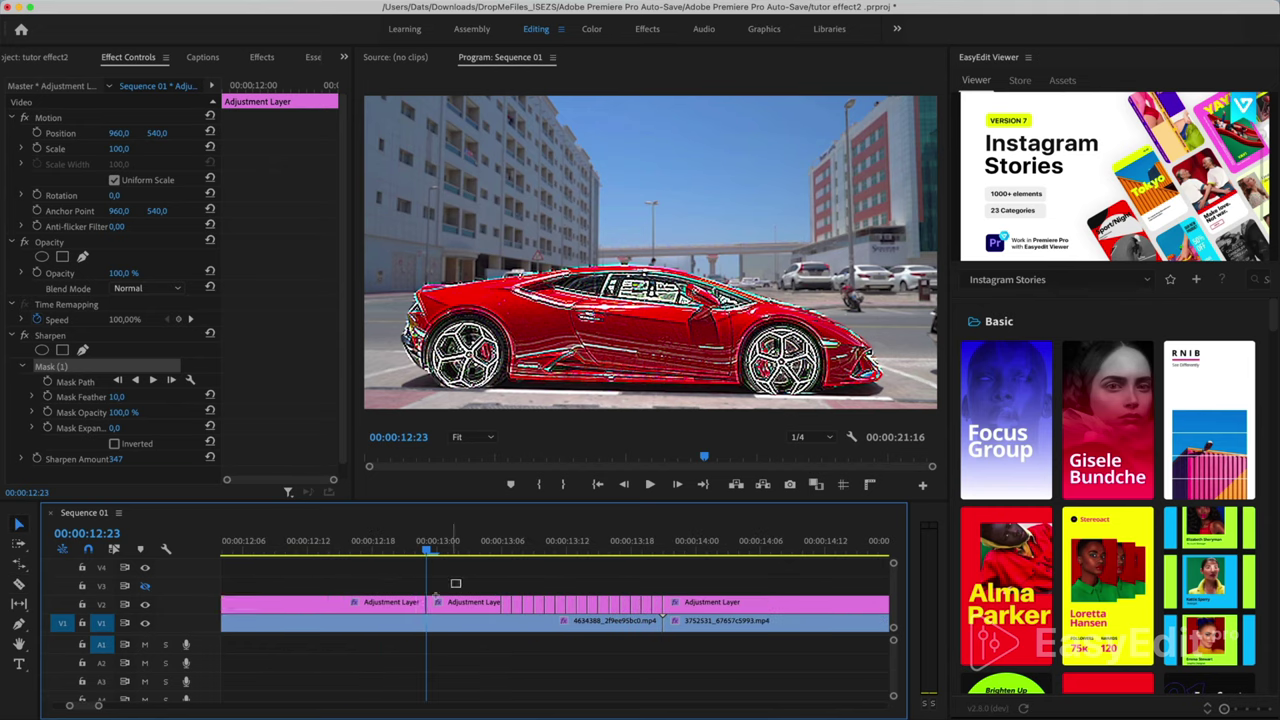
drag(455, 583, 400, 603)
key(Delete)
click(492, 550)
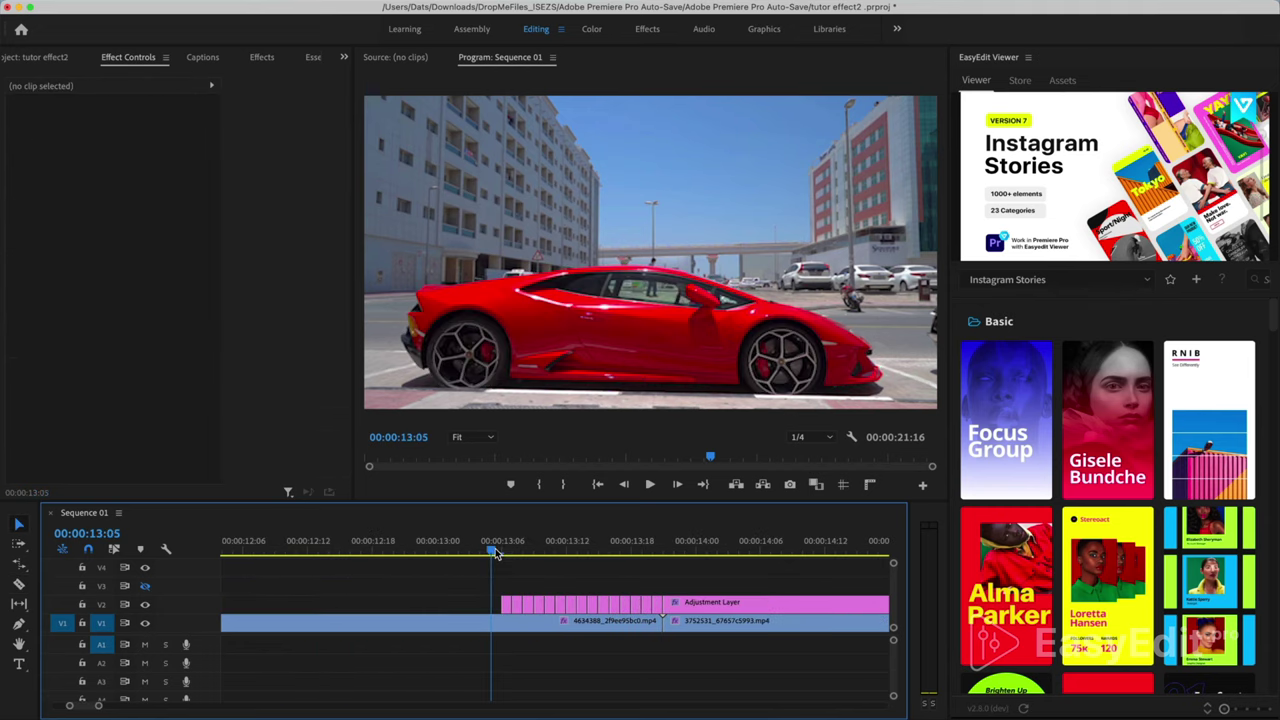
click(495, 553)
key(space)
key(space)
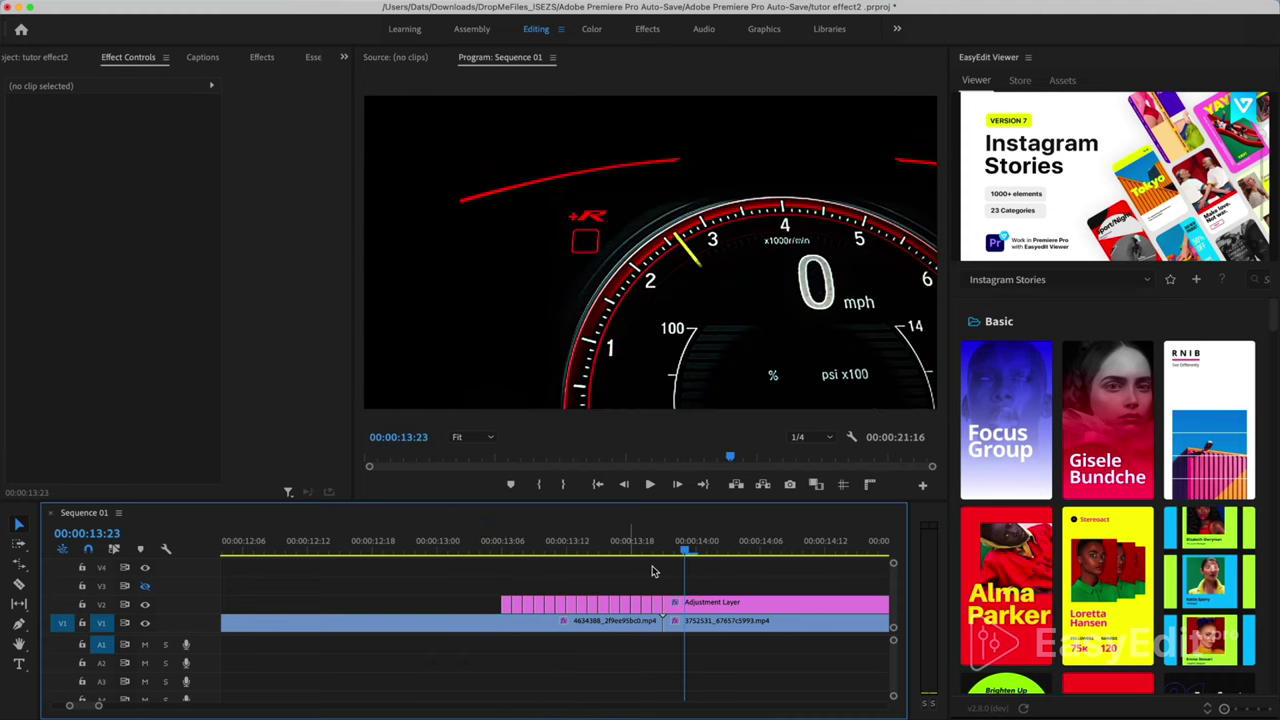
scroll(636, 582, down, 2)
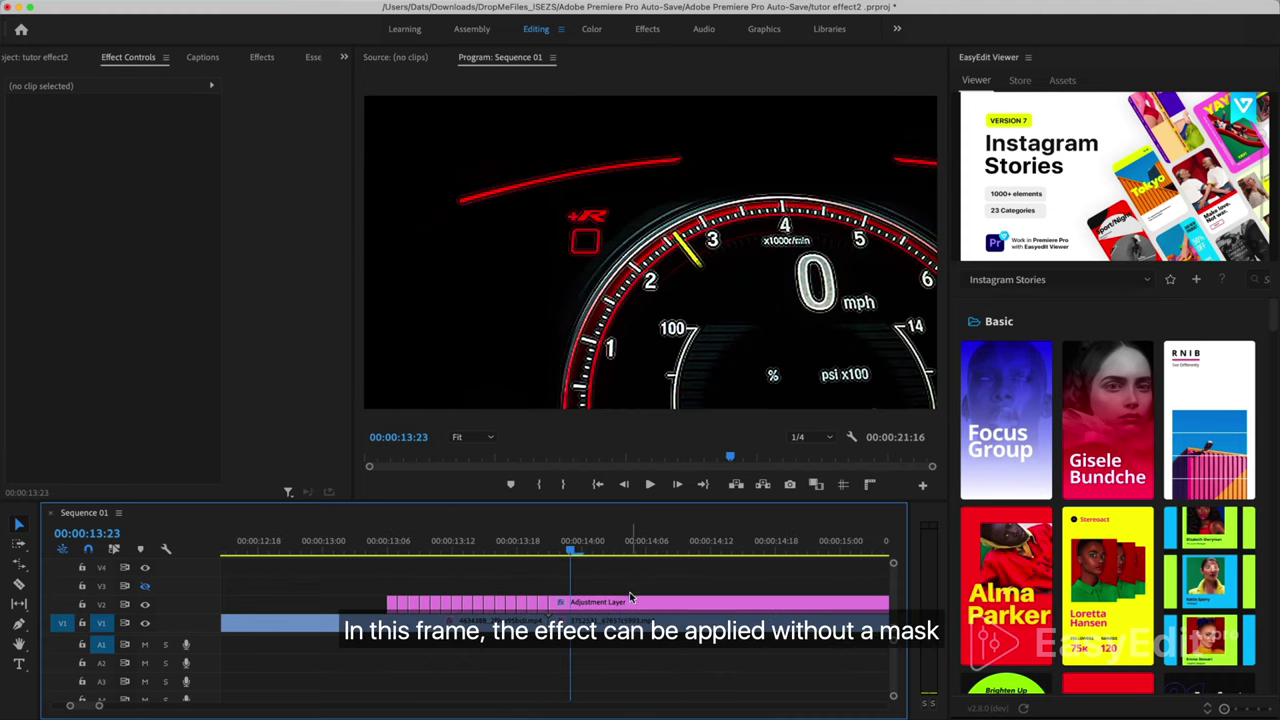
- Set the long adjustment layer's Sharpen Amount to 347
click(619, 608)
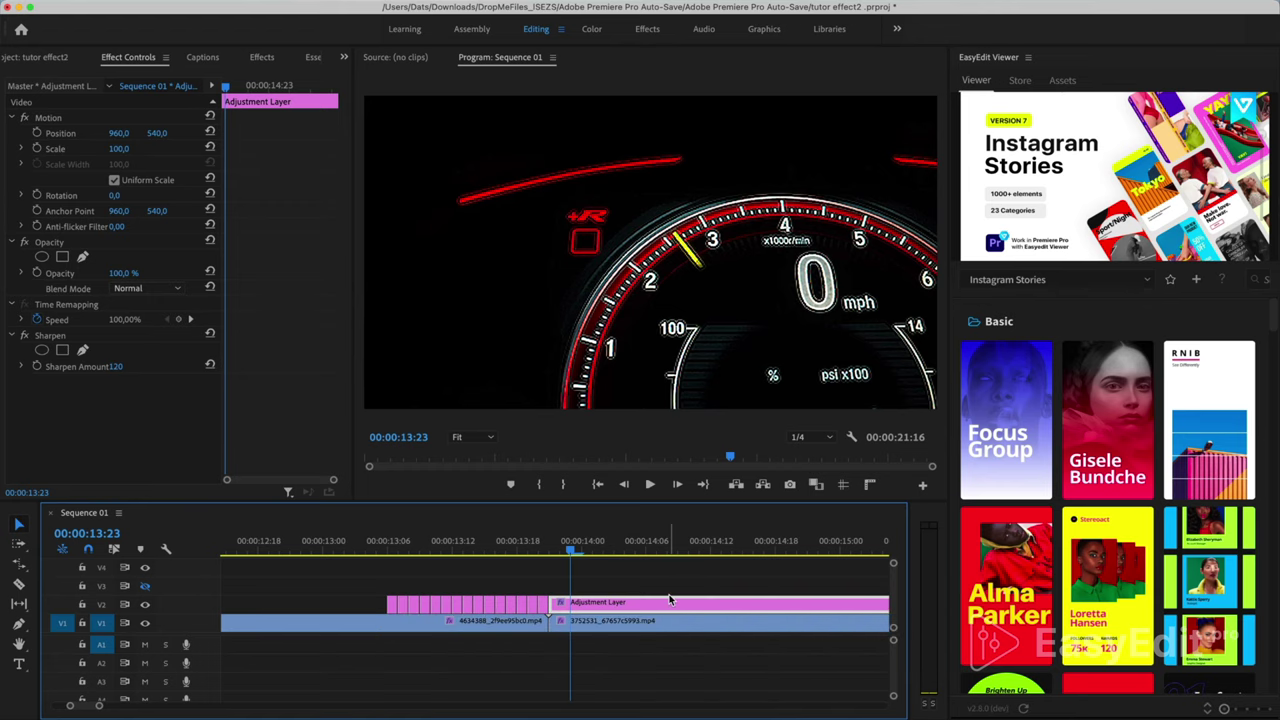
click(482, 545)
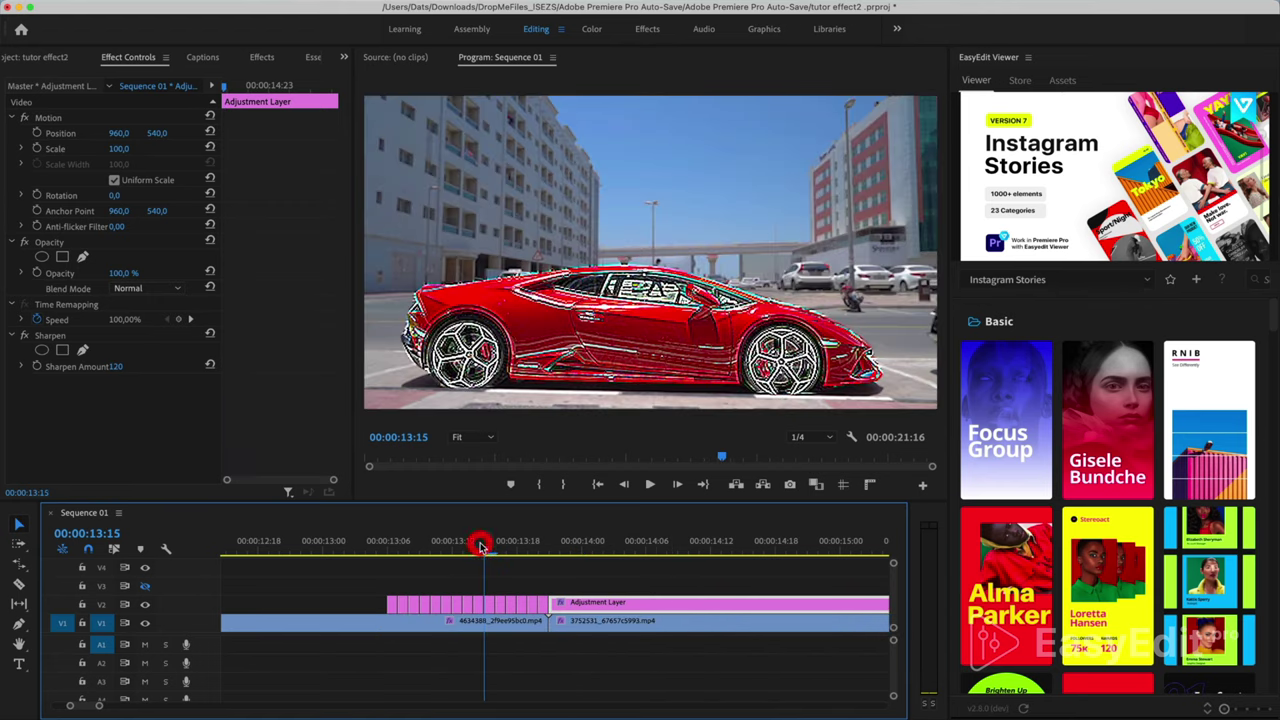
click(489, 603)
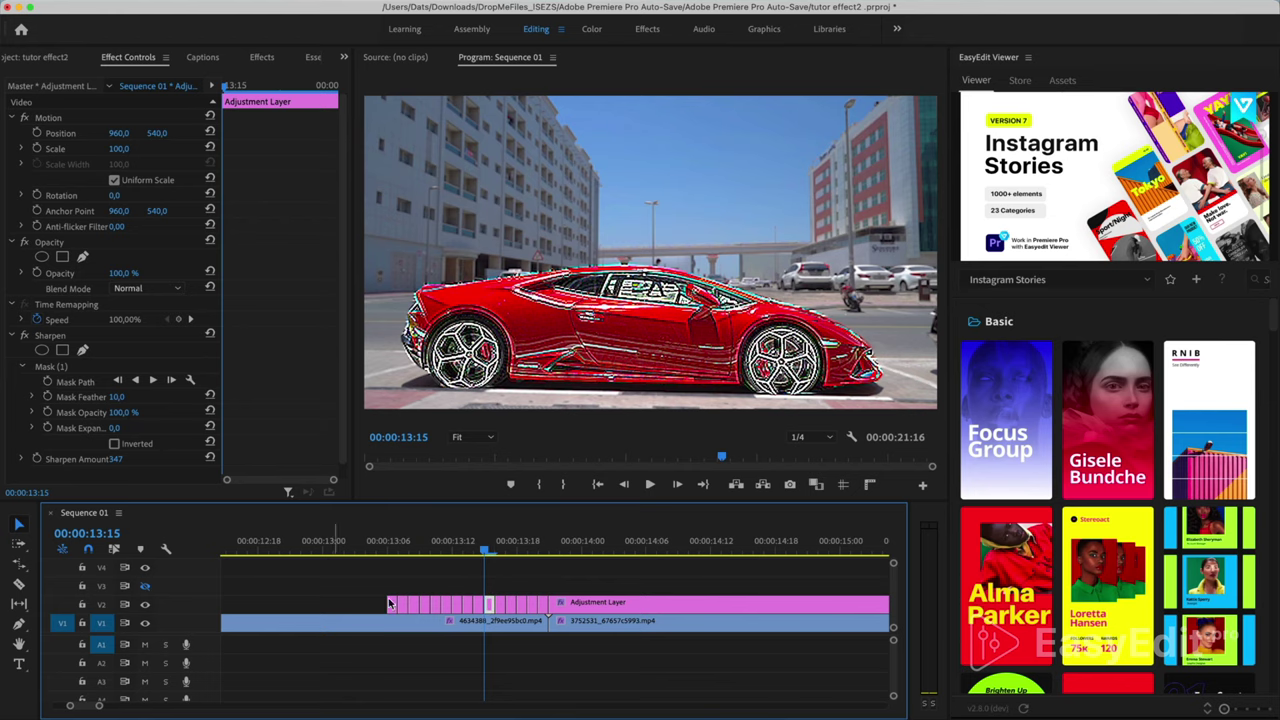
click(583, 548)
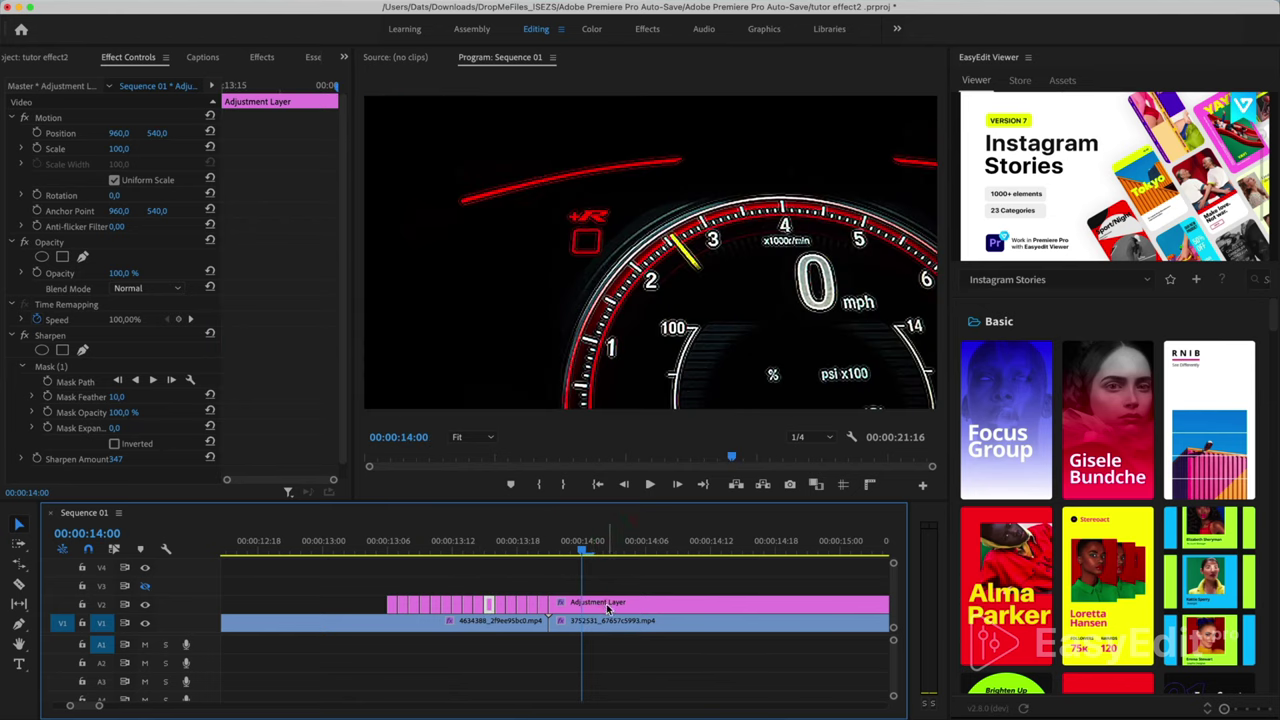
click(590, 603)
click(125, 367)
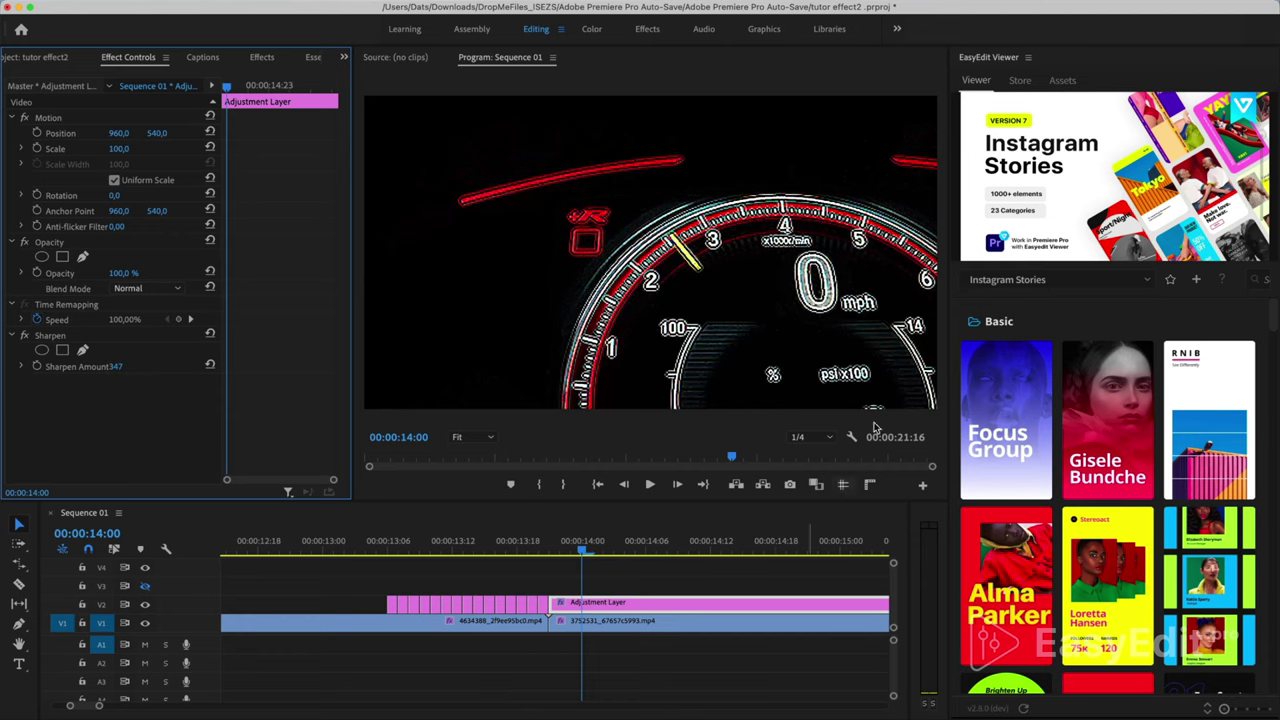
scroll(533, 576, up, 2)
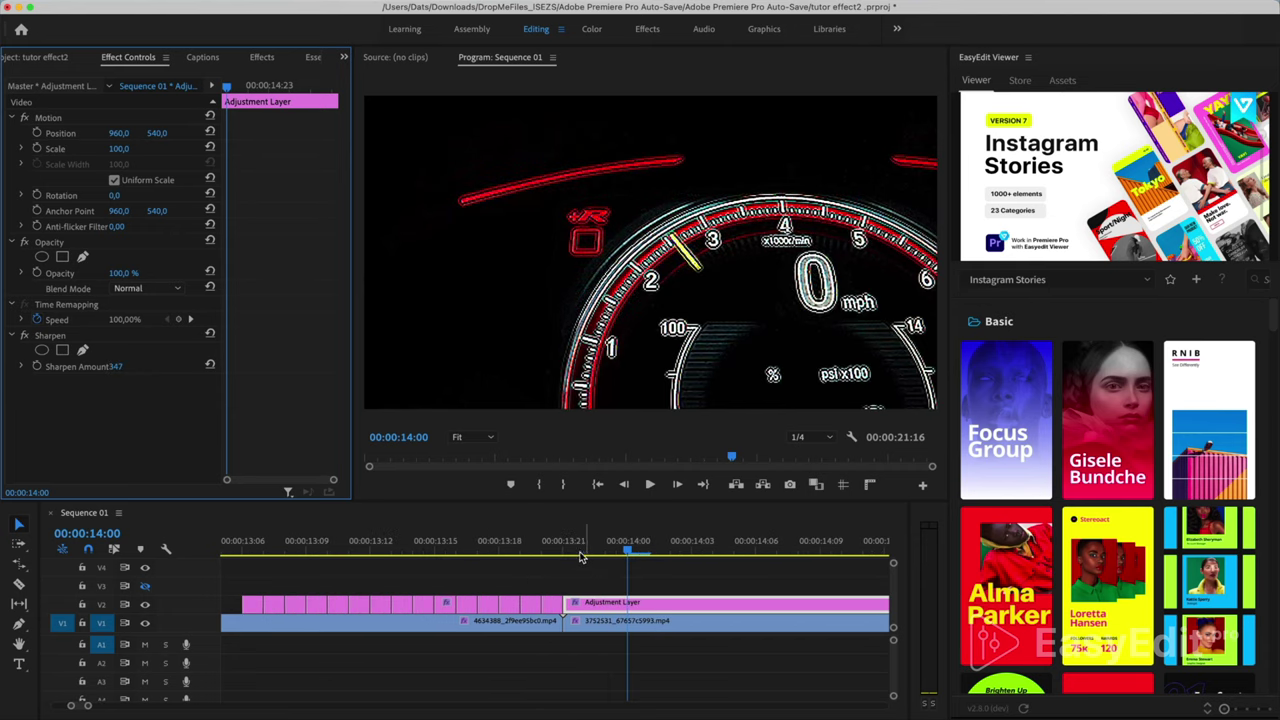
- Razor the adjustment layer into one-frame pieces from 13:22 past the 14:00 cut
click(580, 555)
key(c)
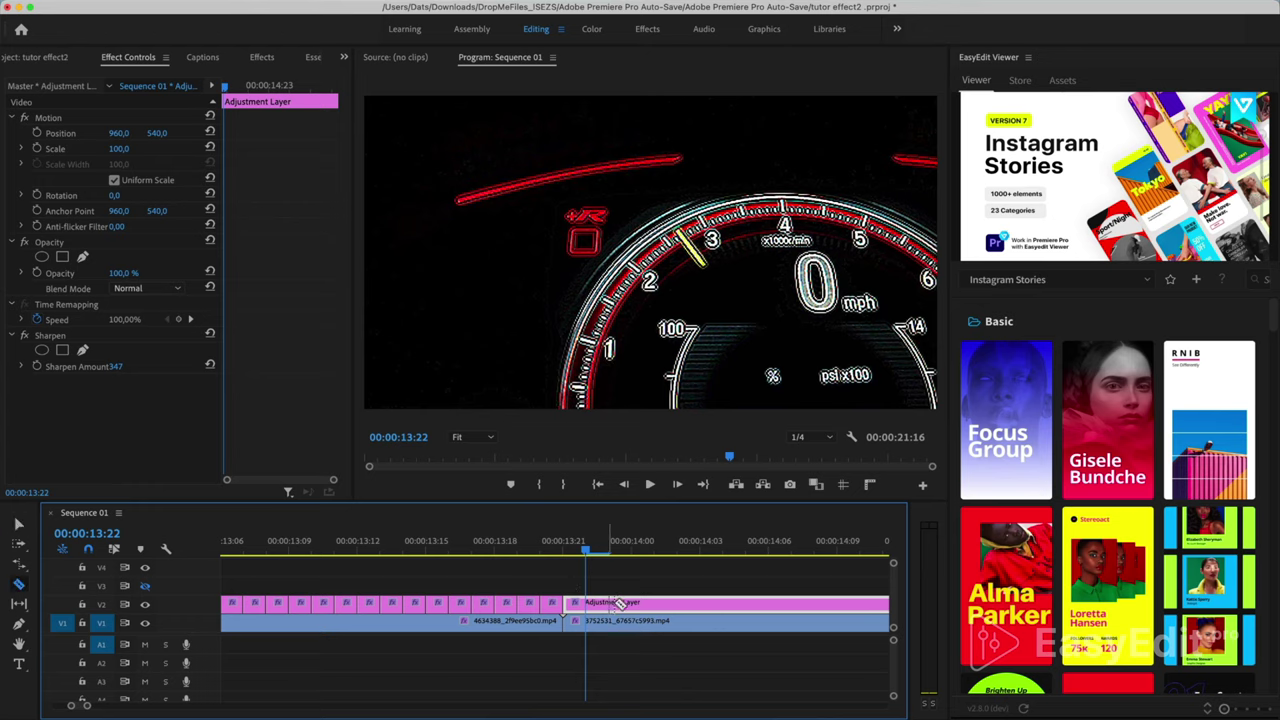
click(586, 604)
click(609, 604)
click(632, 604)
click(655, 604)
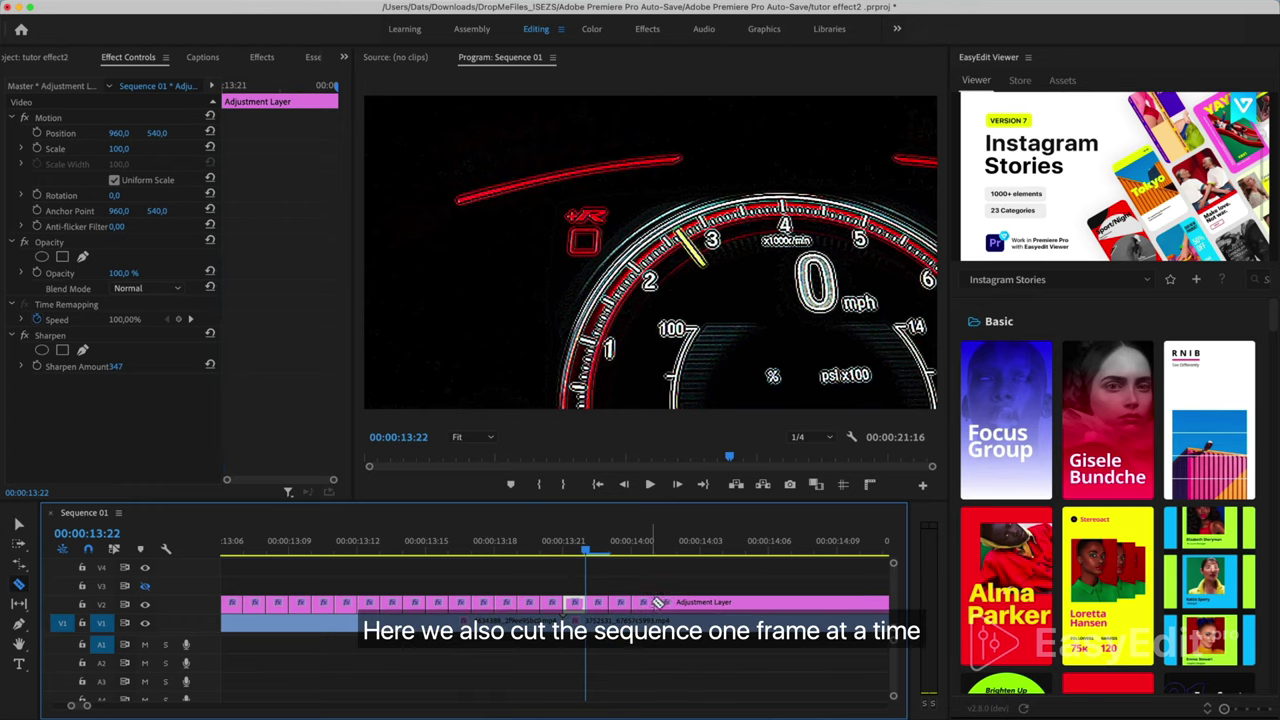
click(678, 604)
click(701, 604)
click(724, 604)
click(747, 604)
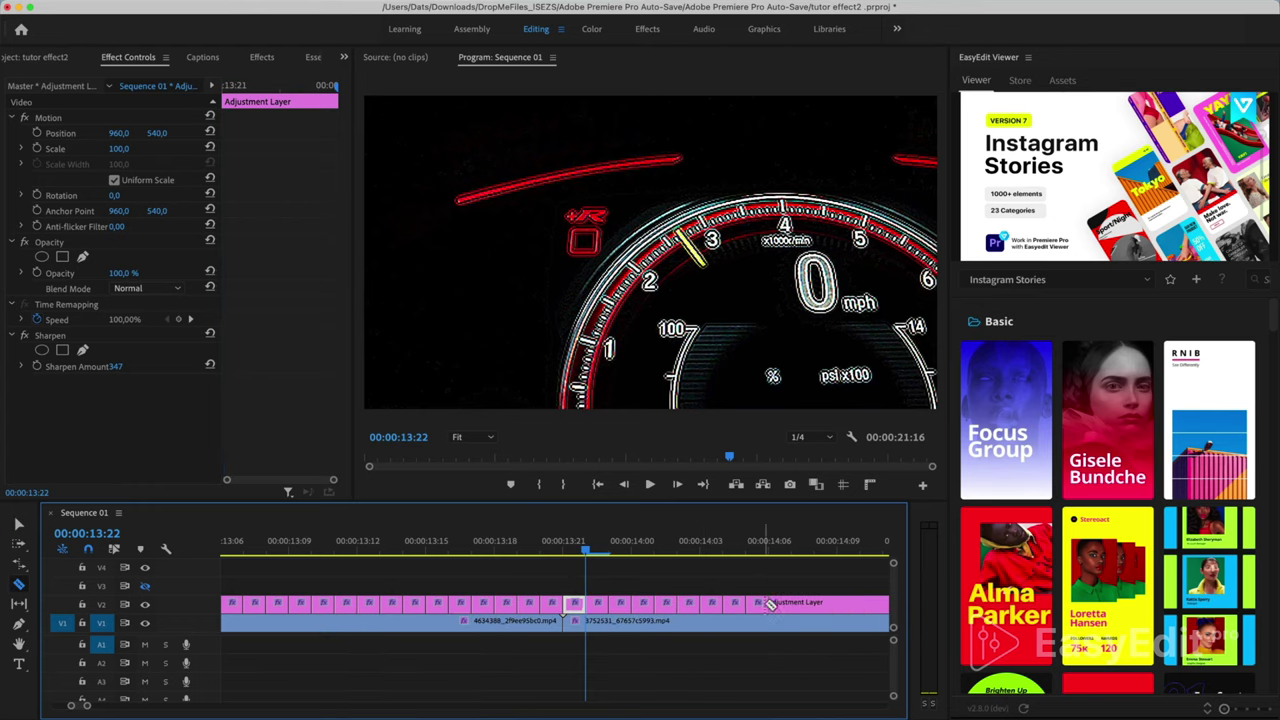
click(770, 604)
click(793, 604)
click(816, 604)
click(839, 604)
click(862, 604)
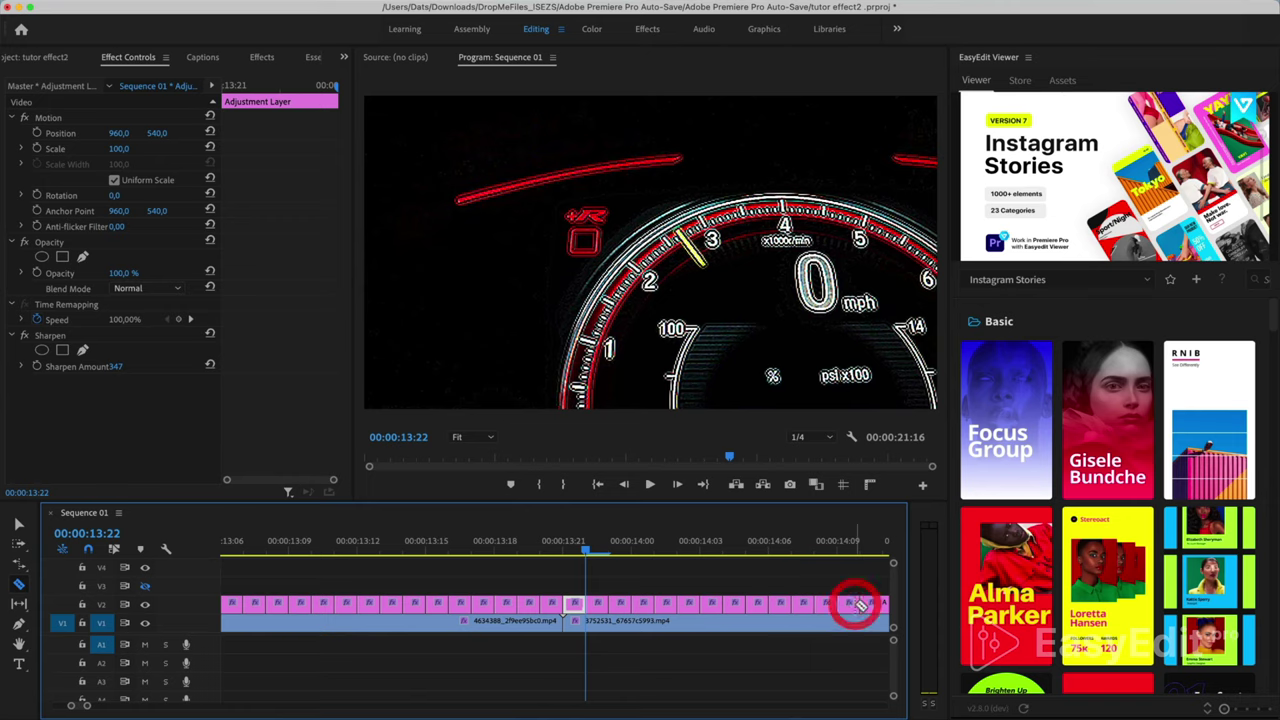
- Delete the uncut leftover tail of the adjustment layer
key(minus)
key(v)
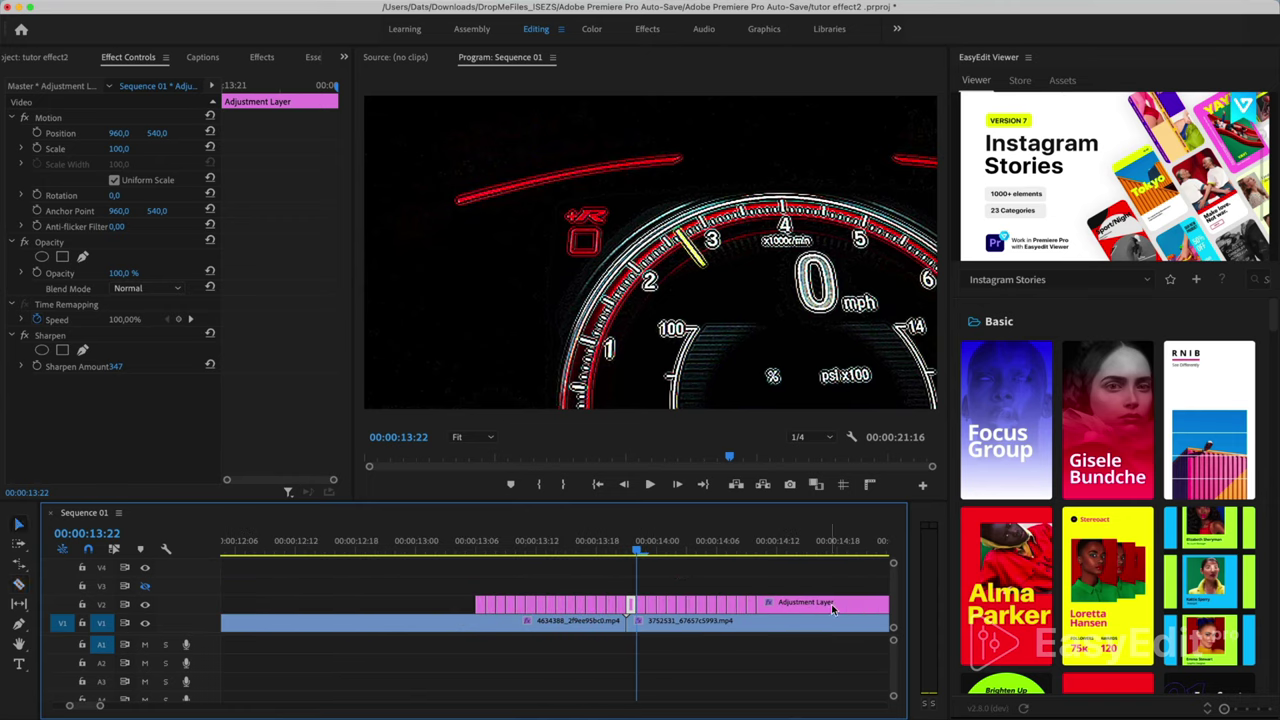
click(832, 605)
key(Delete)
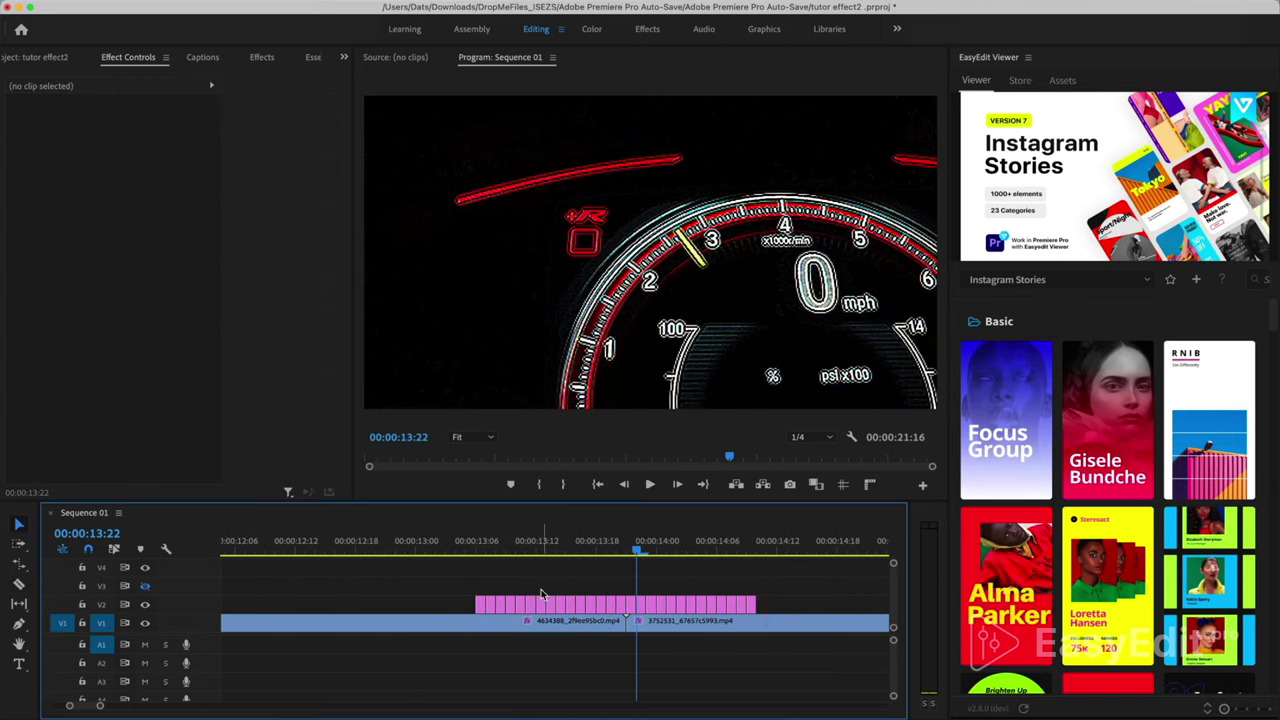
- Move every other one-frame adjustment piece from V2 up onto V3
click(492, 605)
shift+click(520, 605)
shift+click(548, 605)
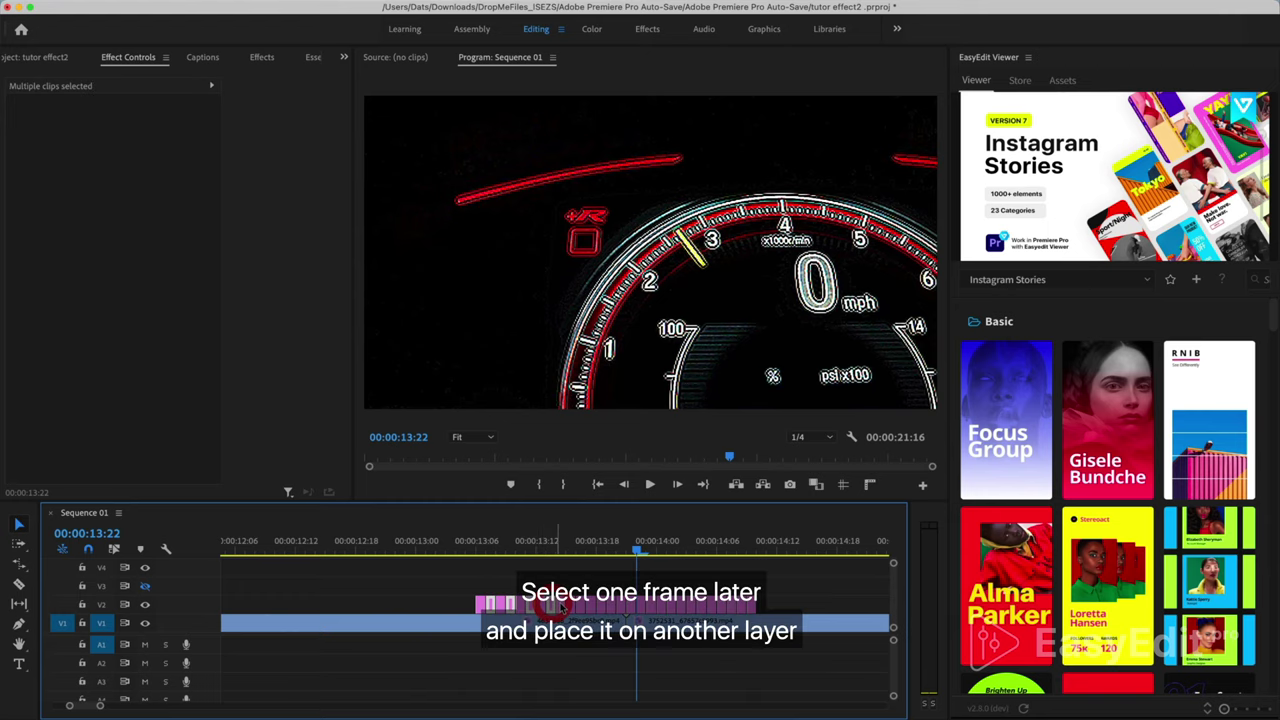
shift+click(570, 605)
shift+click(590, 605)
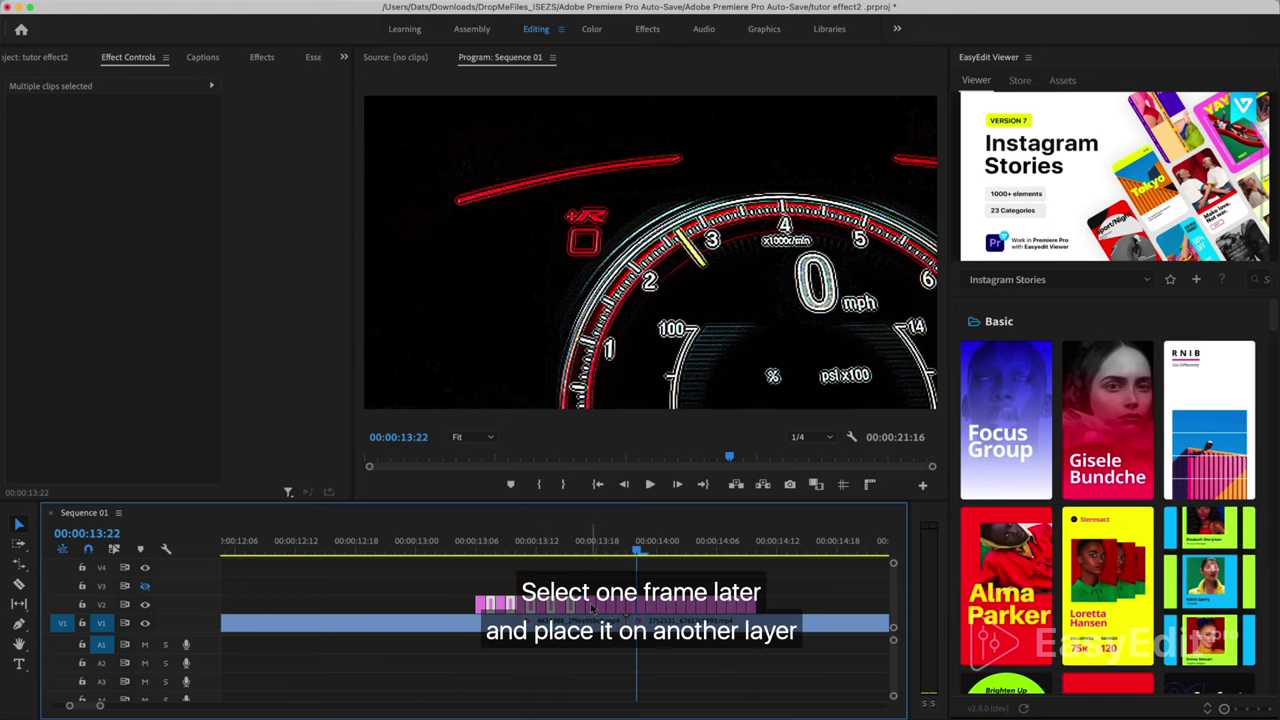
shift+click(713, 605)
shift+click(733, 605)
shift+click(751, 605)
drag(751, 605, 752, 596)
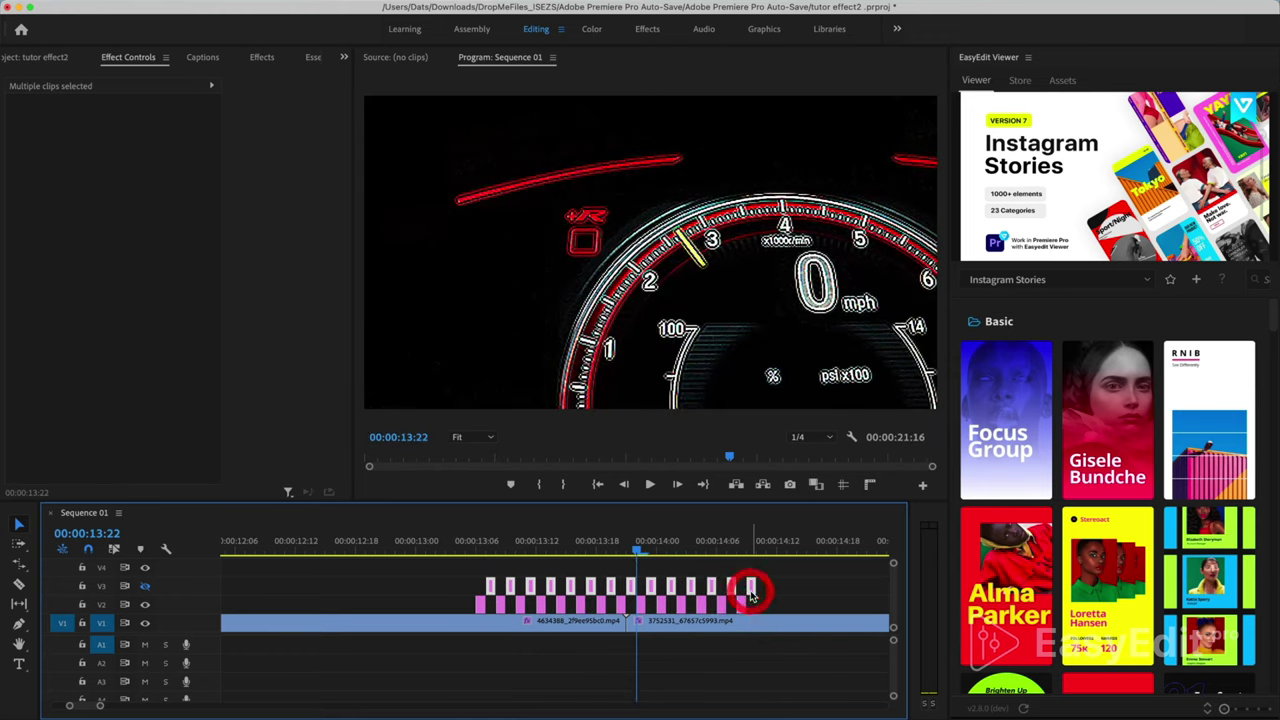
- Play back the flicker transition between the car and speedometer shots
click(447, 546)
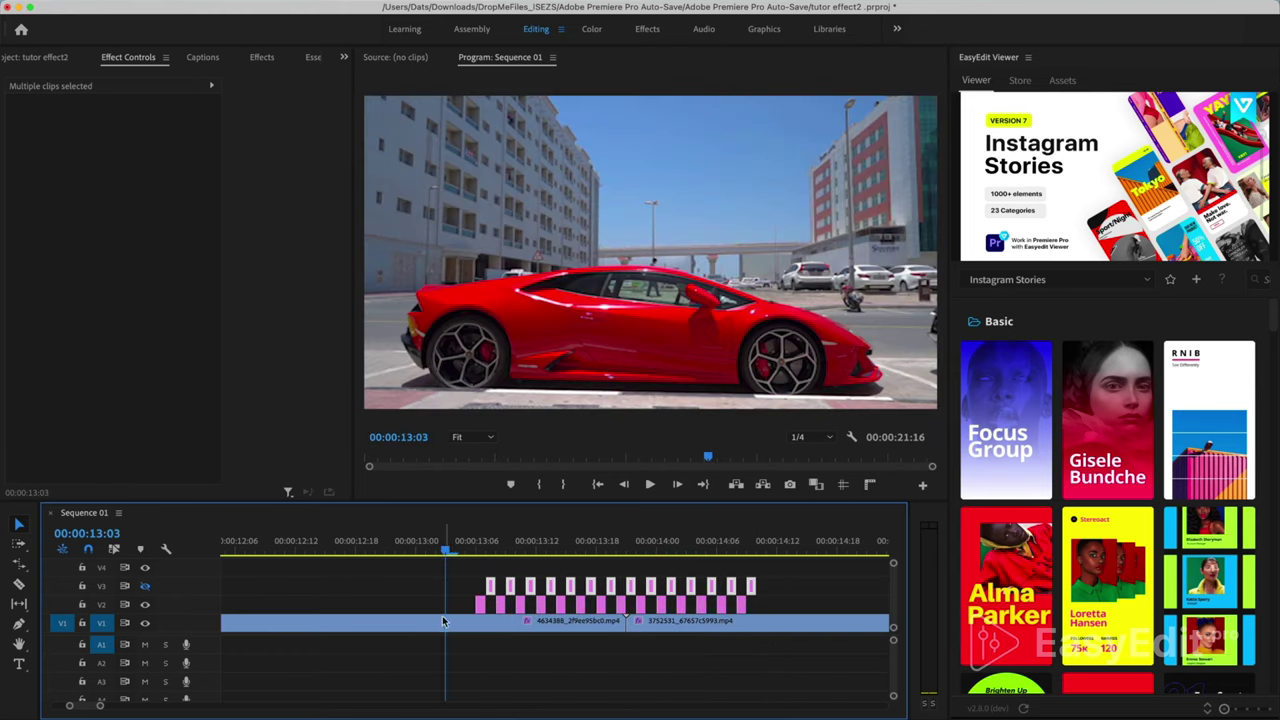
key(space)
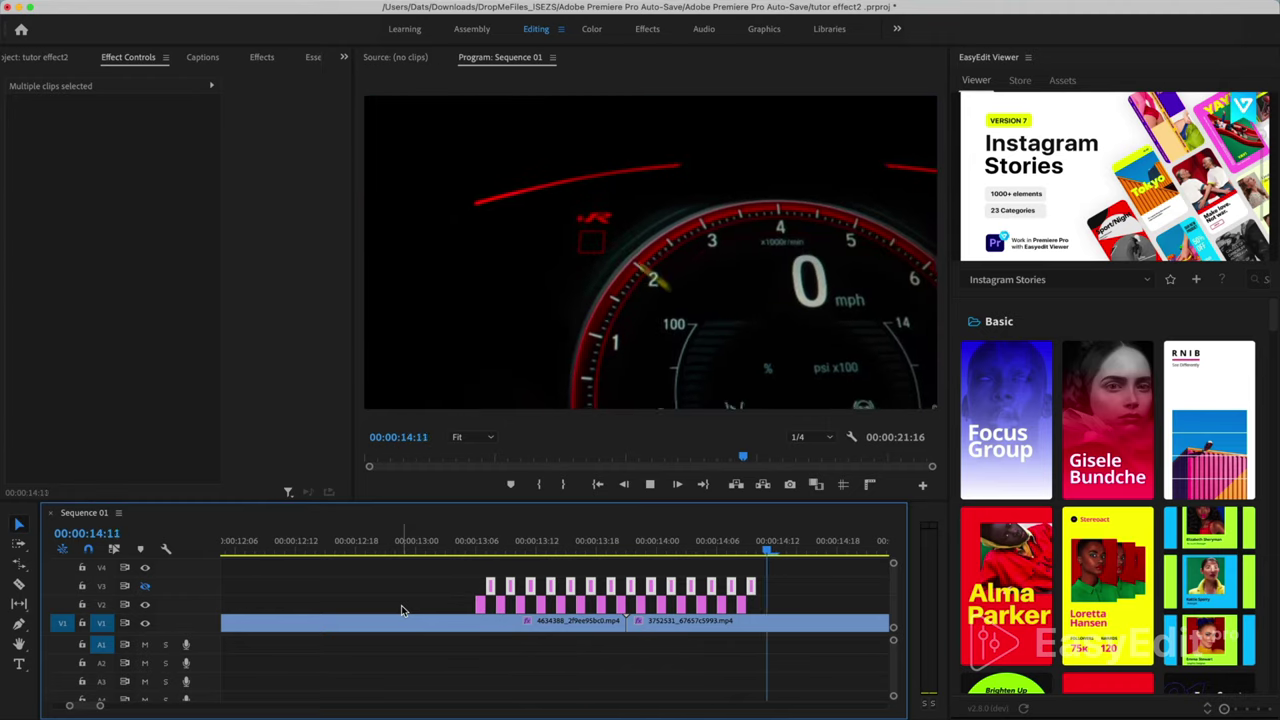
key(space)
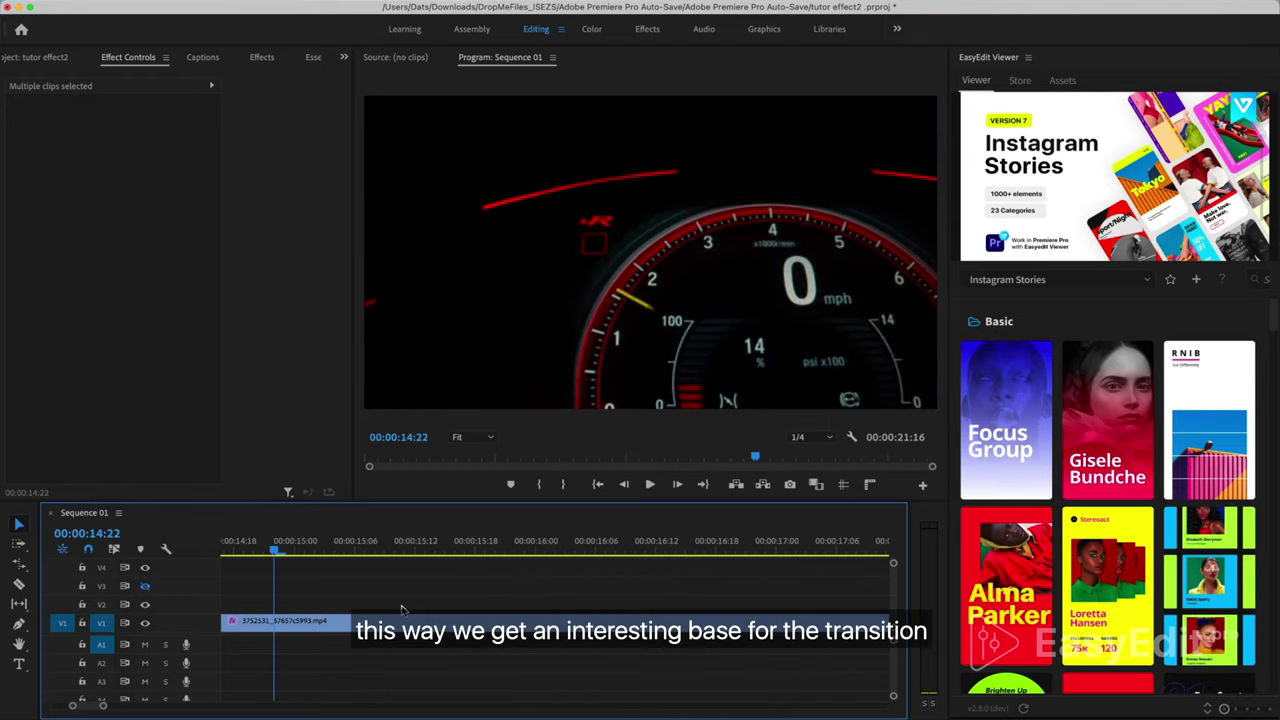
key(minus)
key(minus)
key(minus)
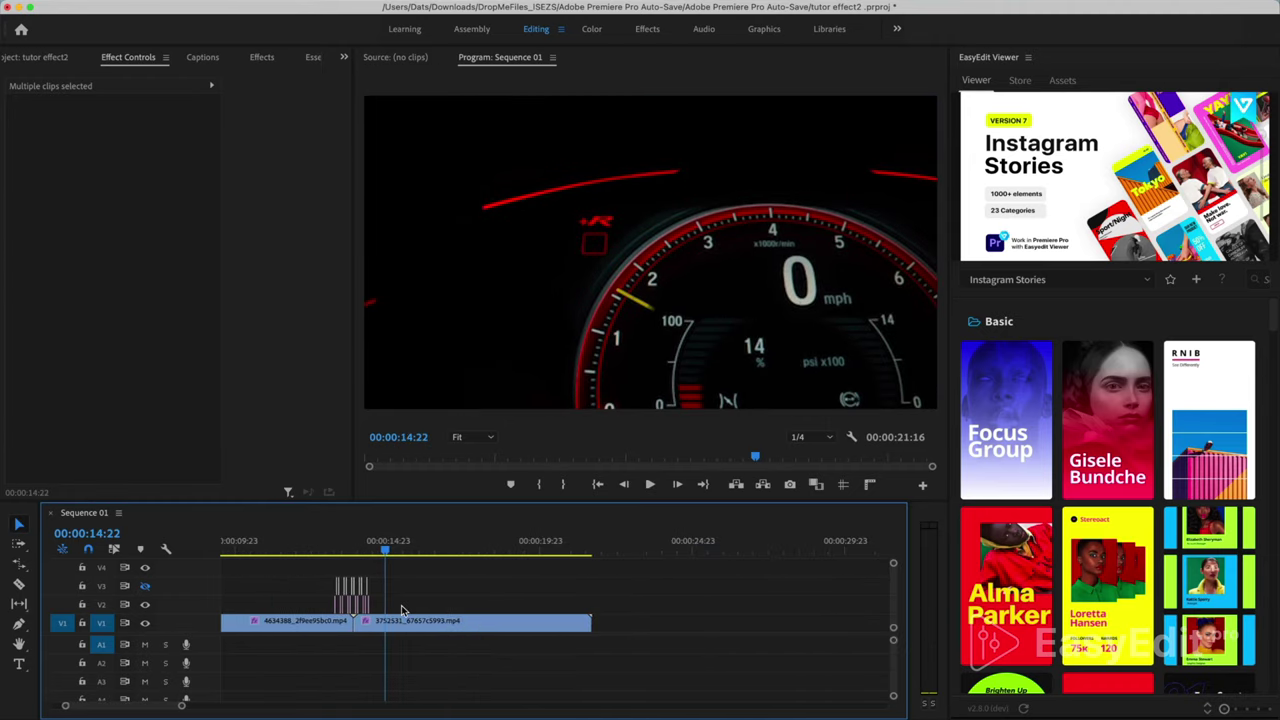
click(316, 543)
key(space)
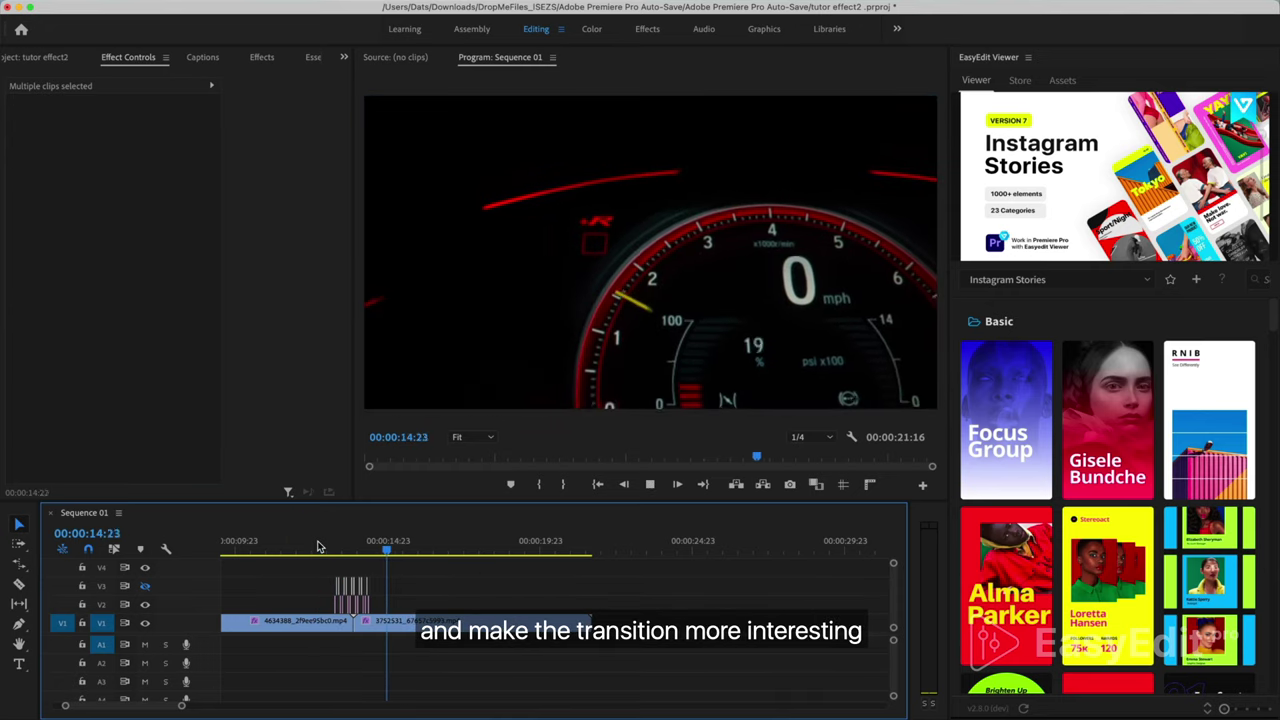
key(space)
key(equal)
key(equal)
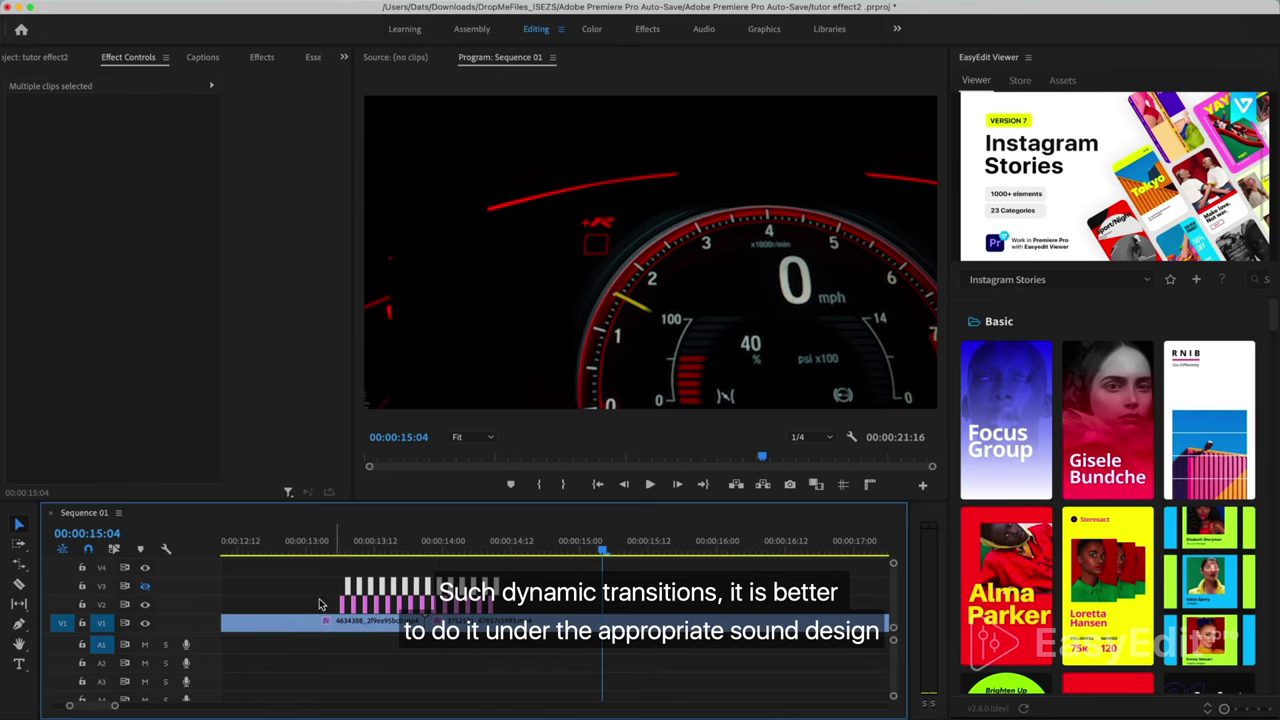
- Place the 852292 monitor-recording clip on V2 above the desk clip at the sequence start
click(328, 606)
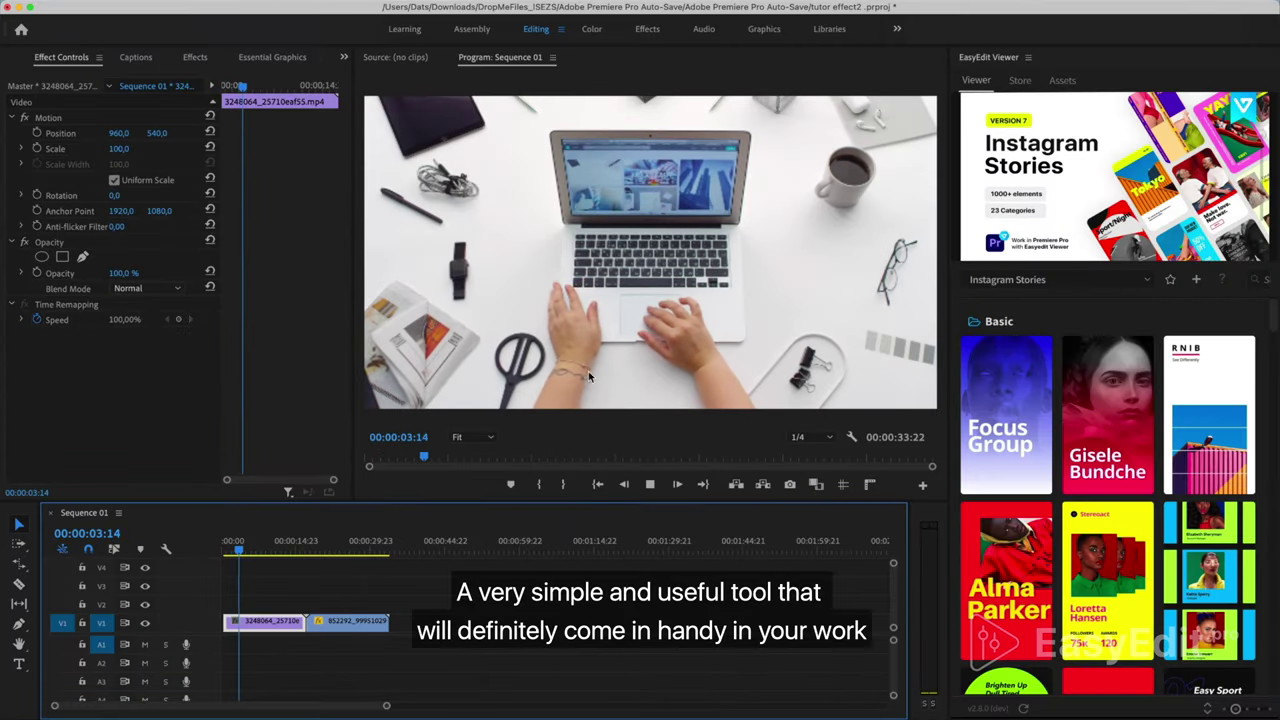
click(323, 550)
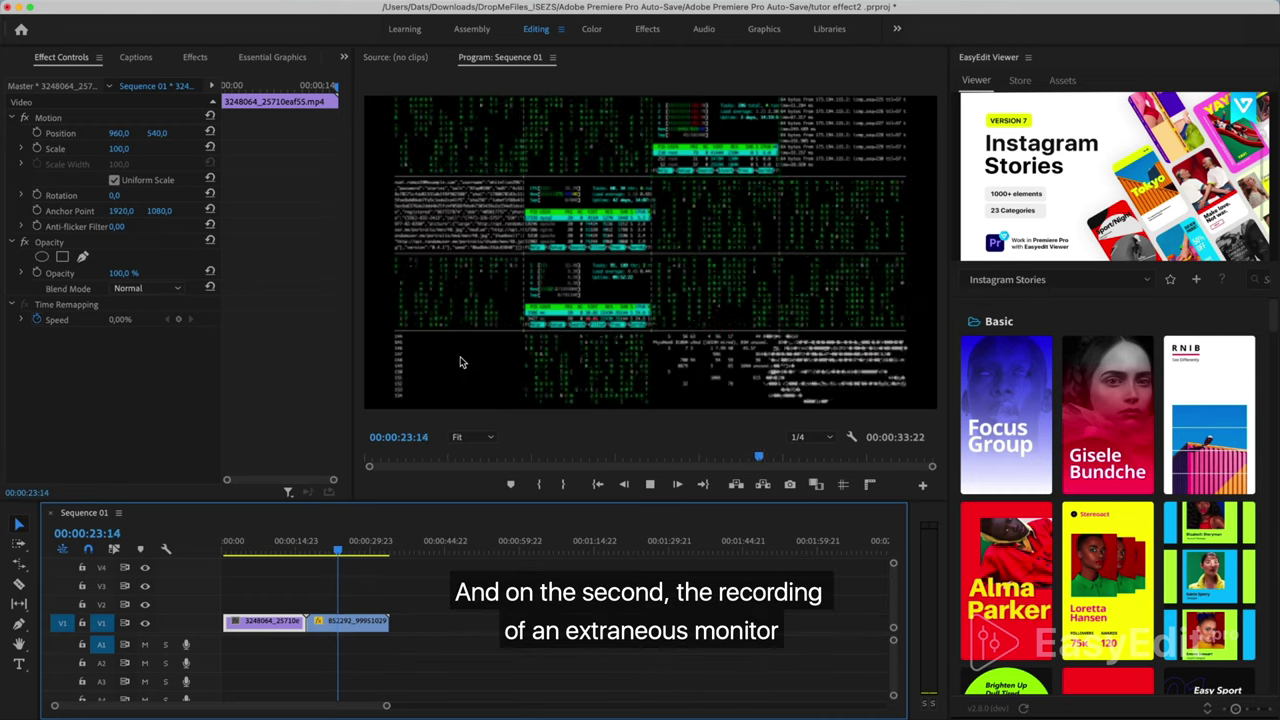
key(space)
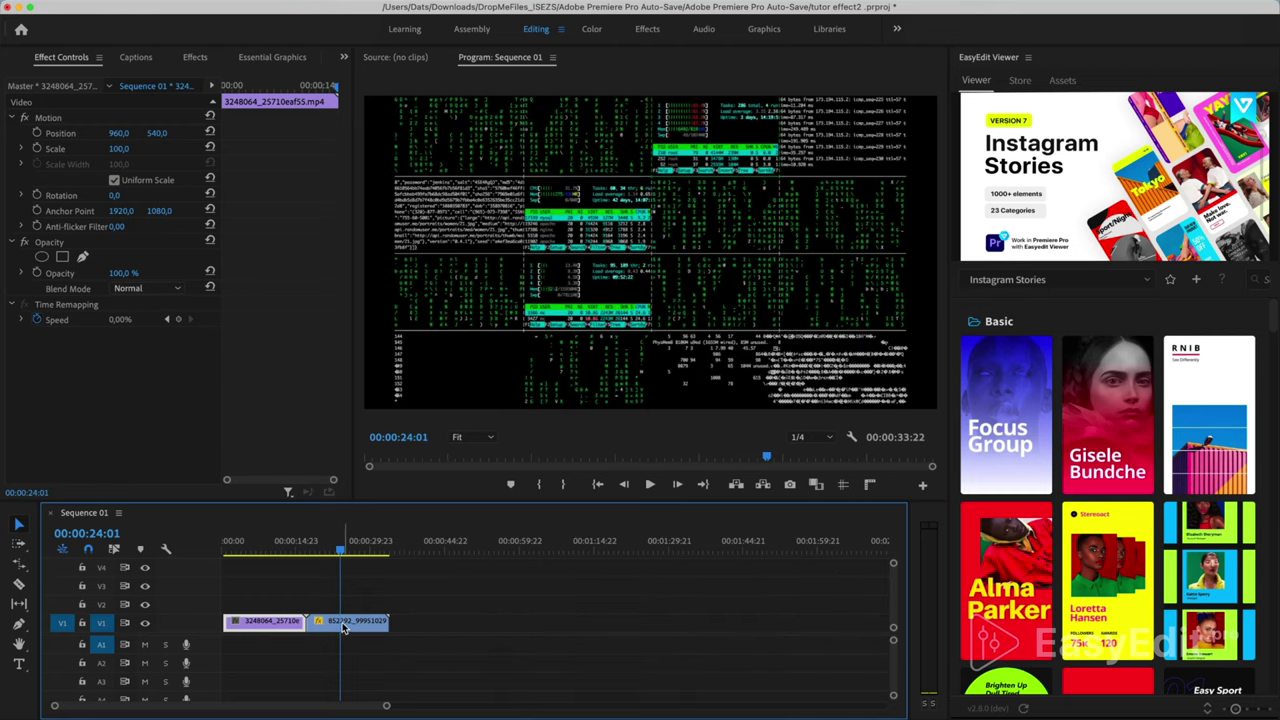
drag(345, 622, 266, 606)
- Try a smaller overlay Scale, then restore Scale 100 at Position 961, 521
click(265, 545)
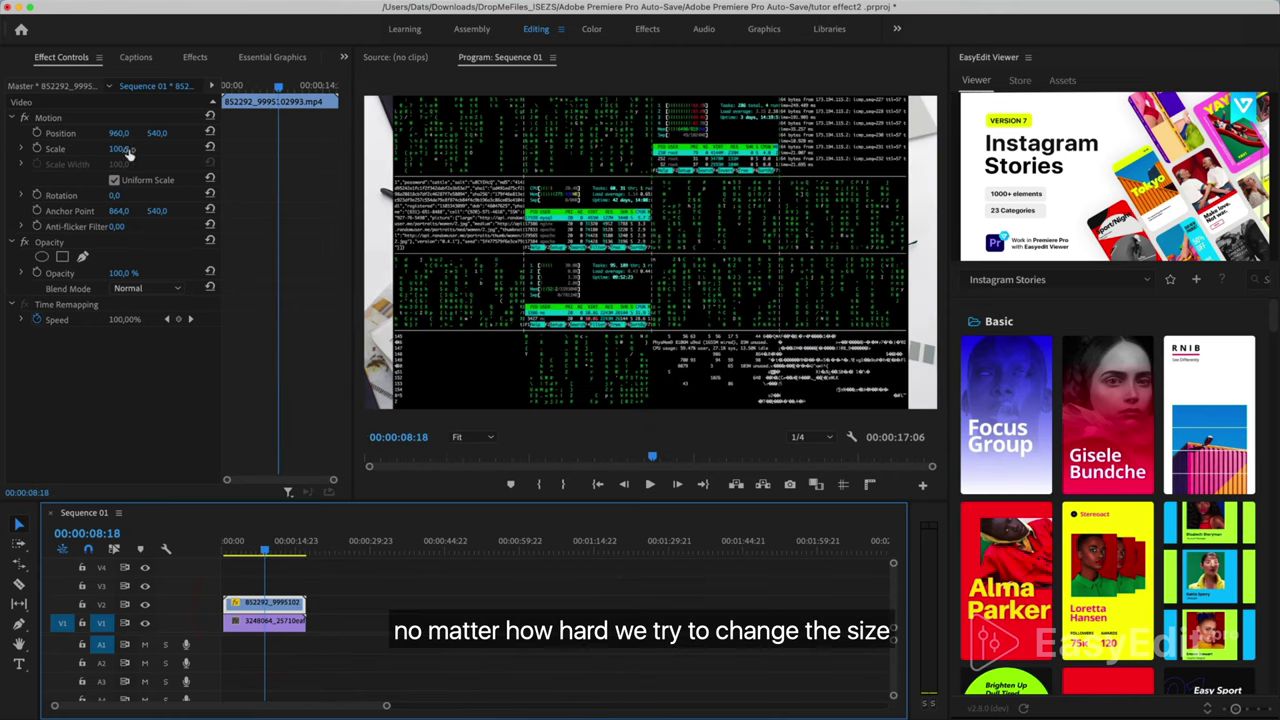
drag(128, 150, 152, 132)
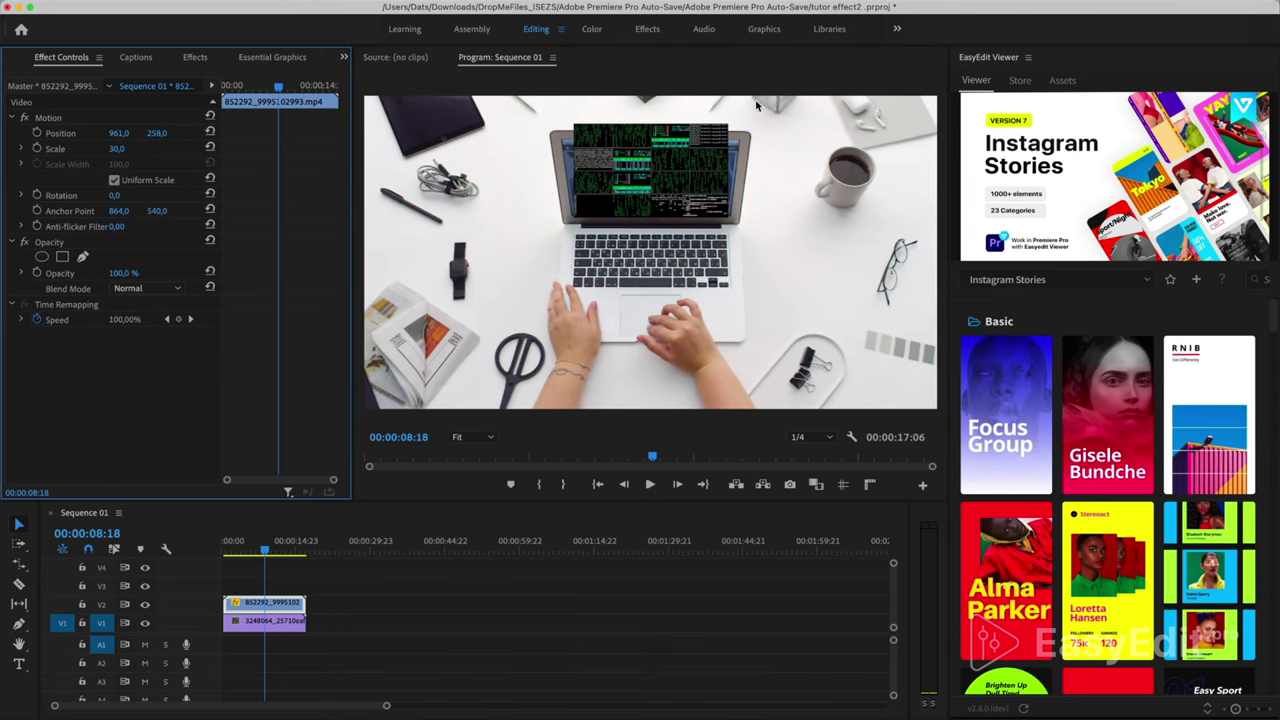
click(209, 149)
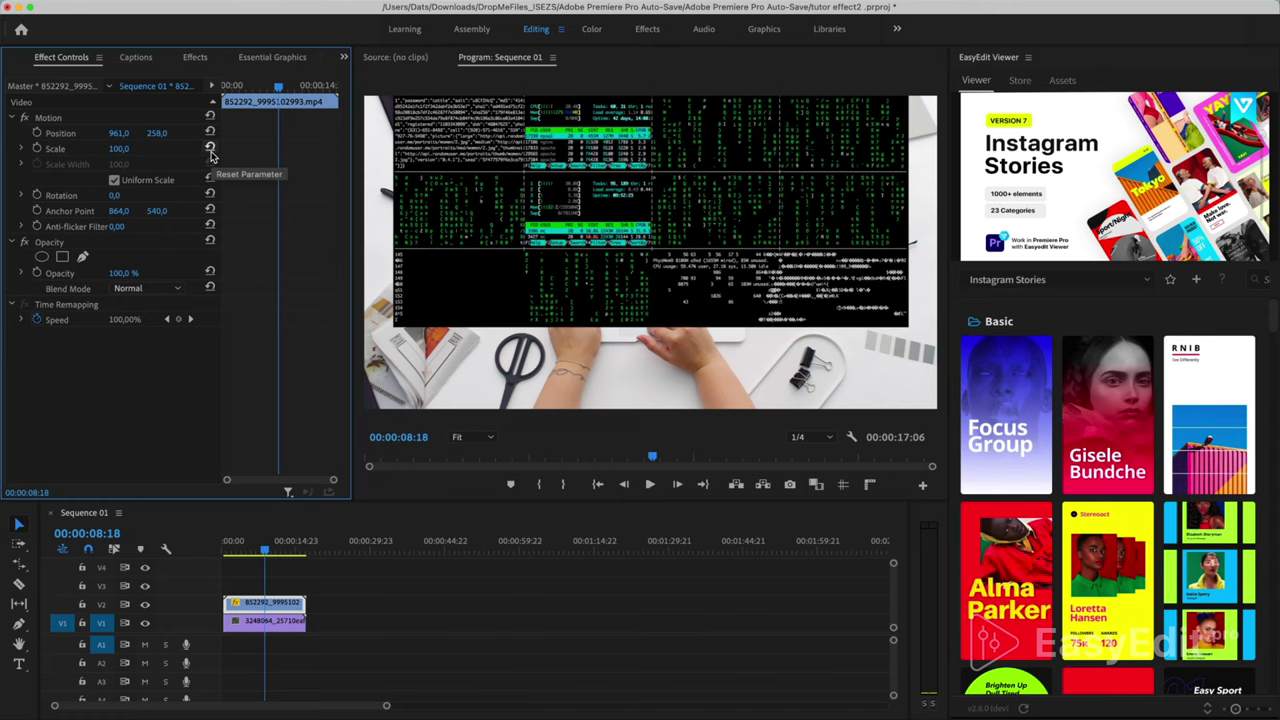
drag(157, 137, 164, 133)
- Apply Corner Pin to the overlay via an Effects search for 'corn', resetting Upper Left to 0, 0
click(193, 57)
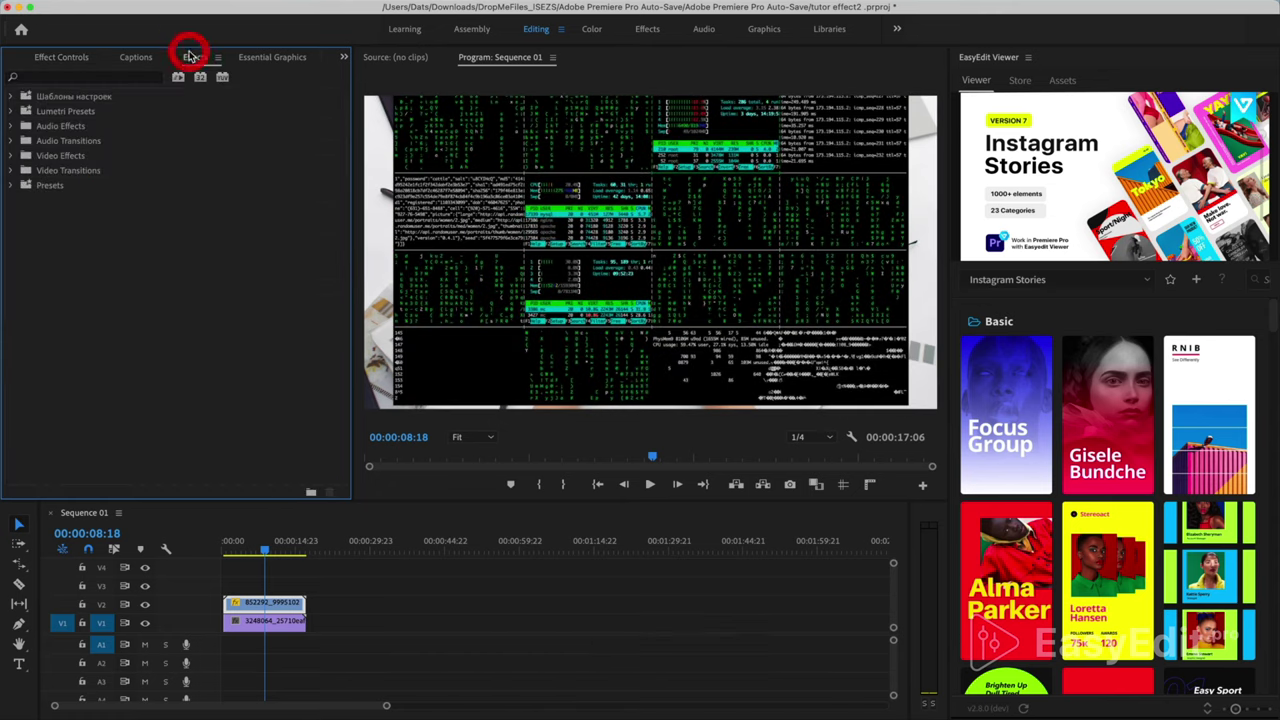
click(131, 78)
text(corn)
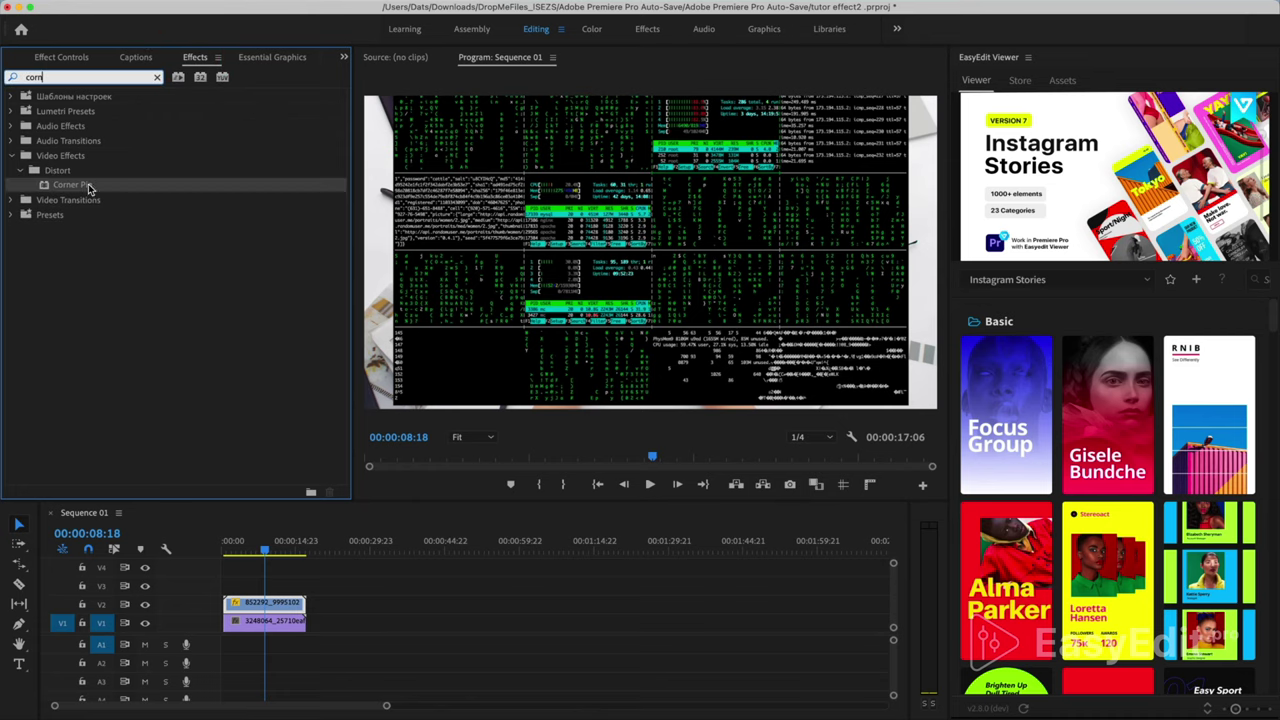
double_click(89, 186)
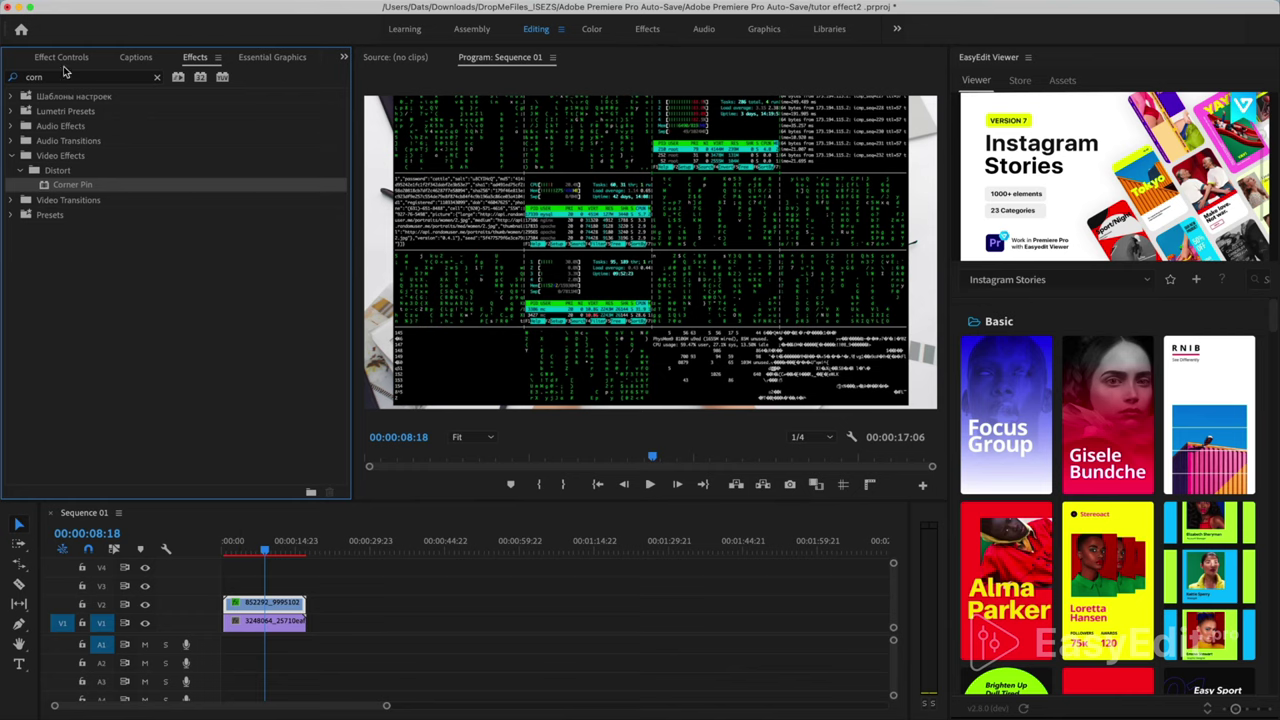
click(62, 58)
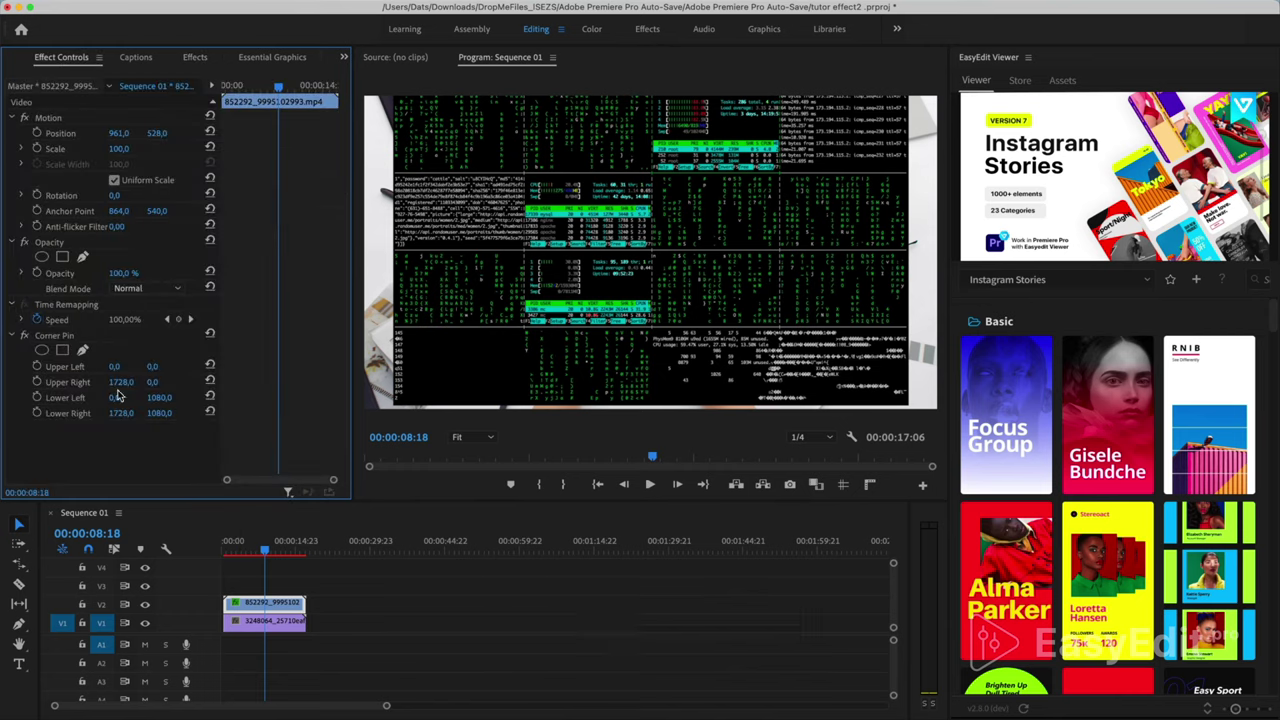
drag(116, 367, 208, 367)
click(209, 367)
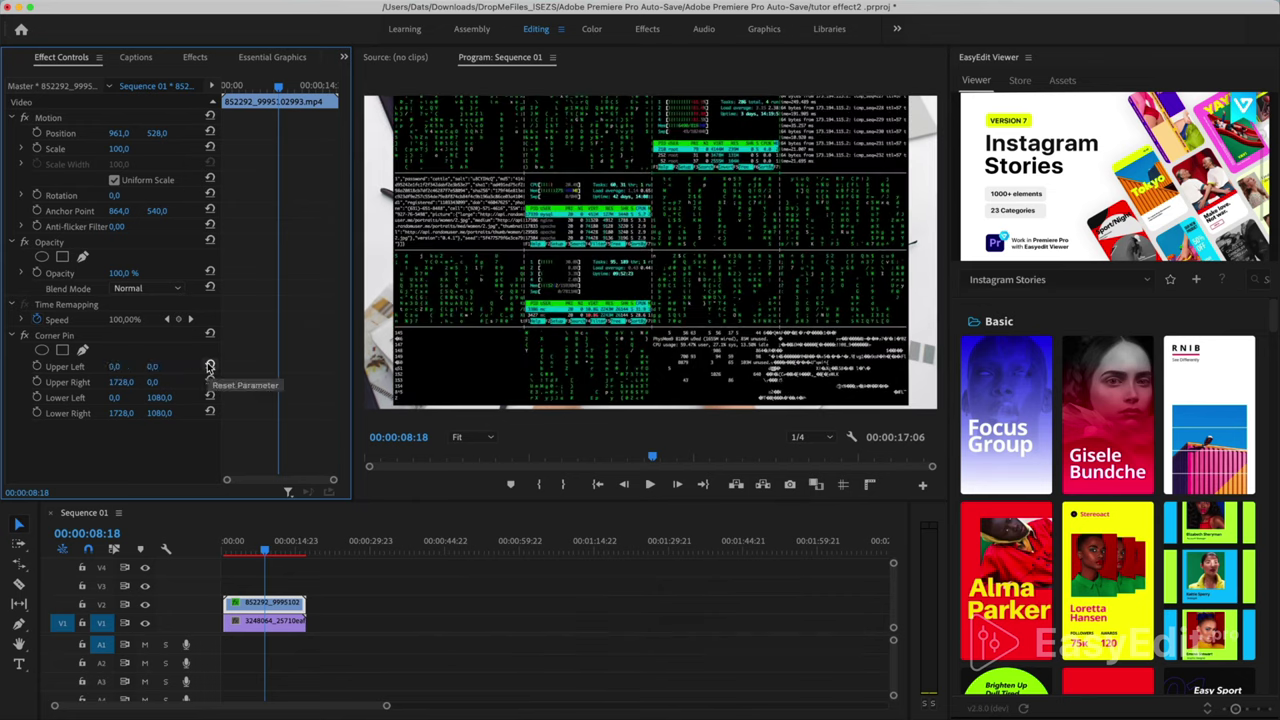
- Drag all four Corner Pin handles roughly onto the laptop screen's corners
click(53, 336)
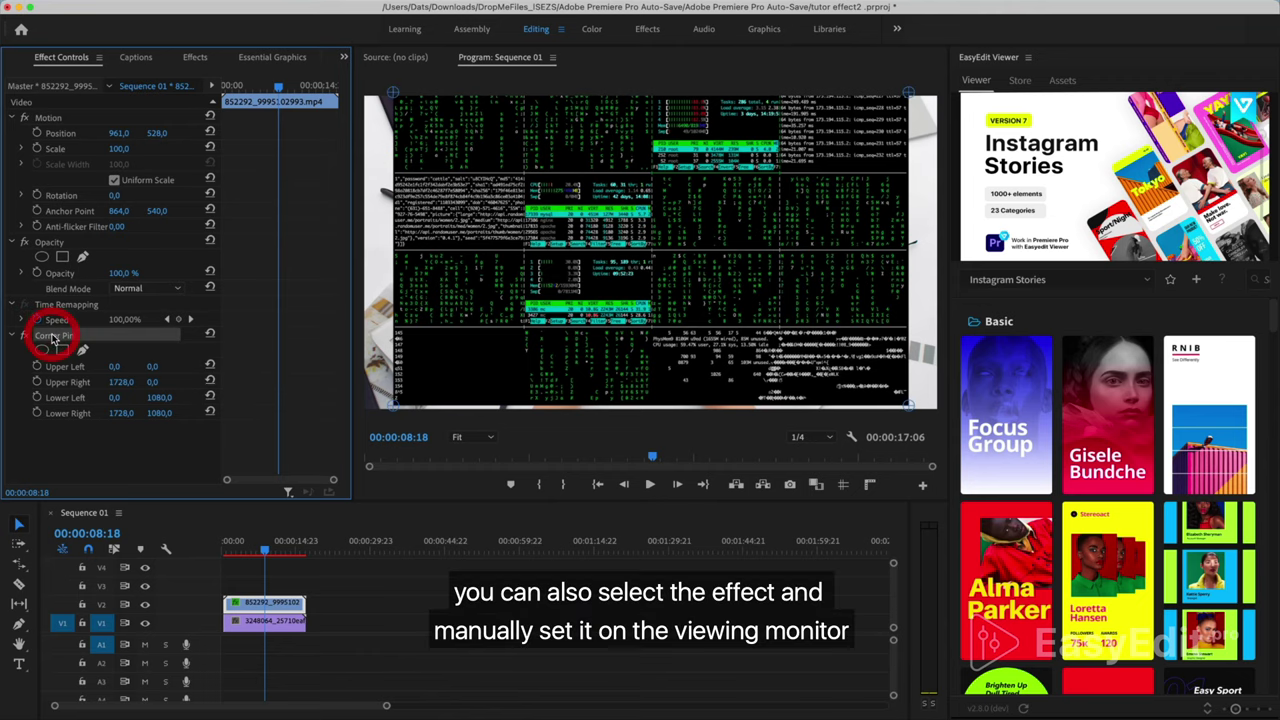
drag(392, 93, 561, 147)
drag(908, 95, 730, 141)
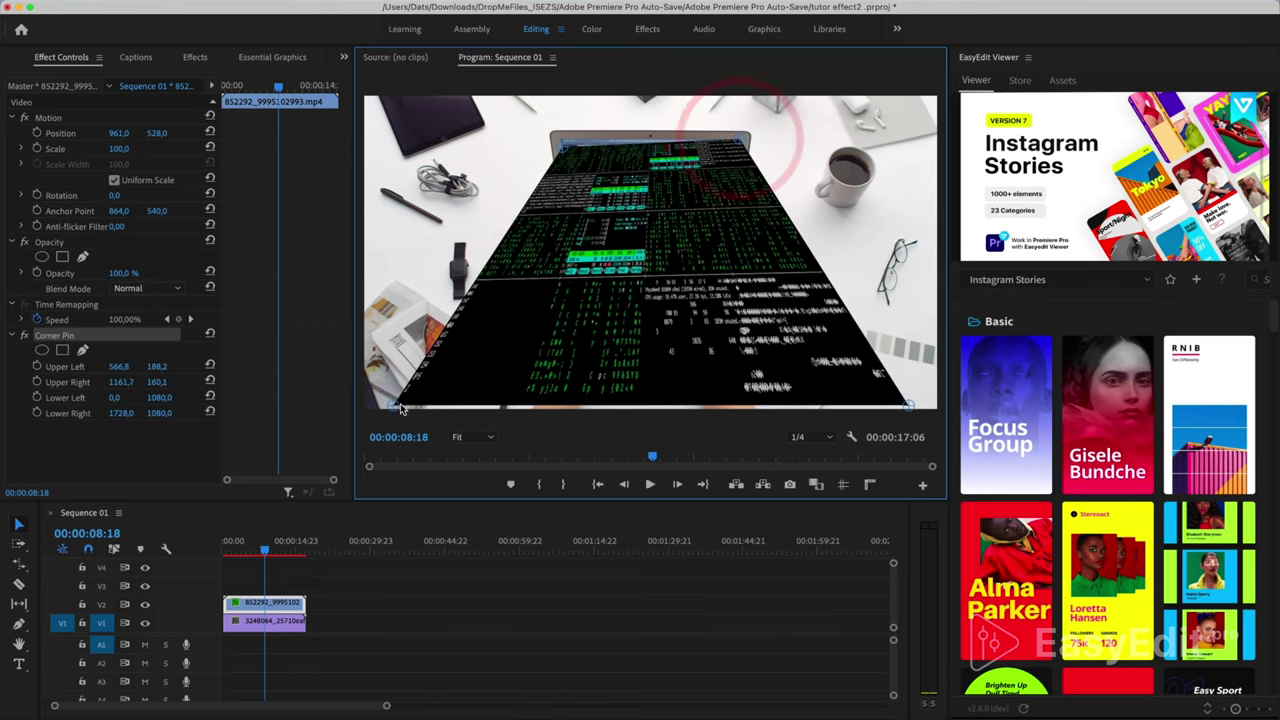
drag(364, 408, 534, 217)
drag(908, 405, 736, 214)
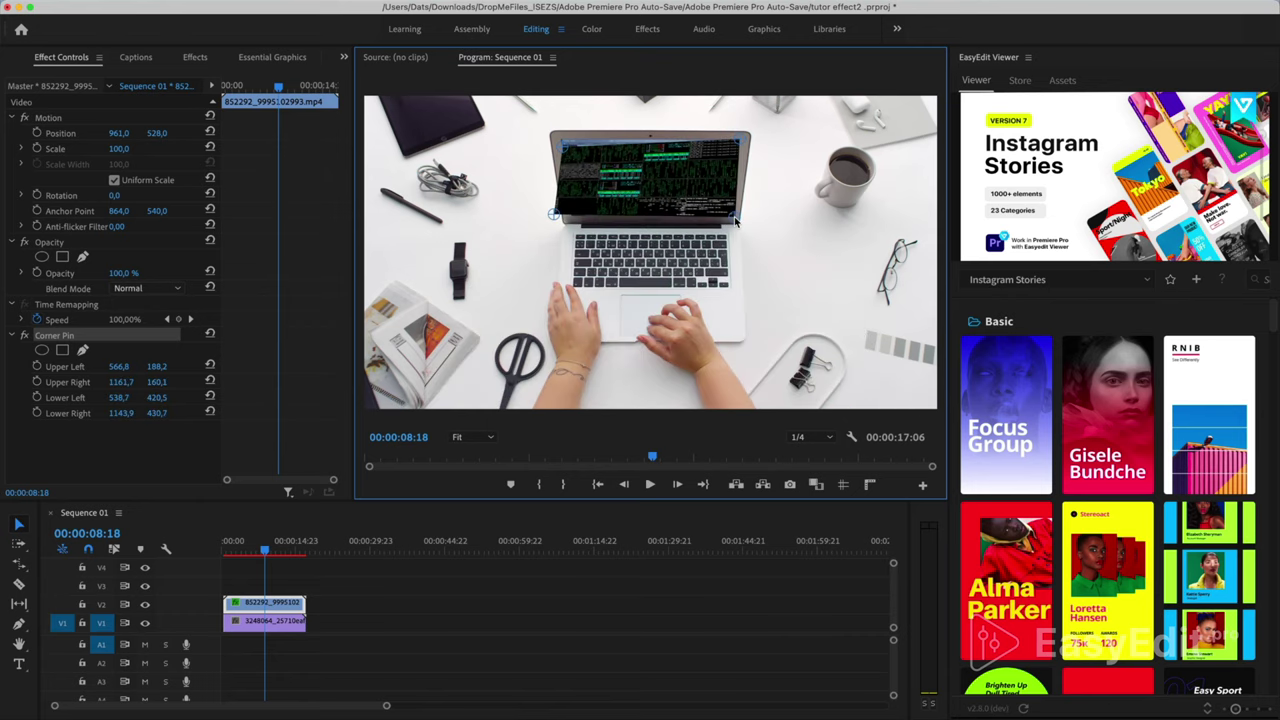
- At 150% monitor zoom, fine-tune each corner to align with the laptop screen edges
click(489, 438)
click(474, 536)
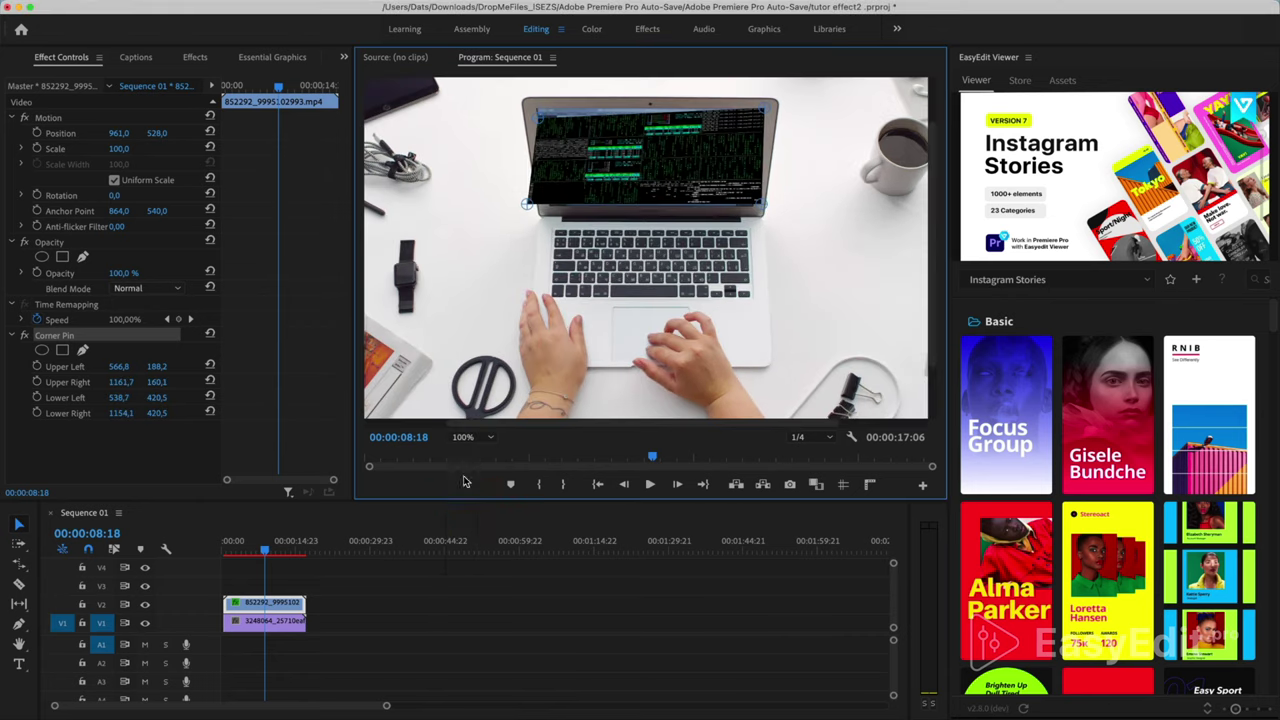
click(480, 437)
click(474, 552)
drag(934, 280, 934, 224)
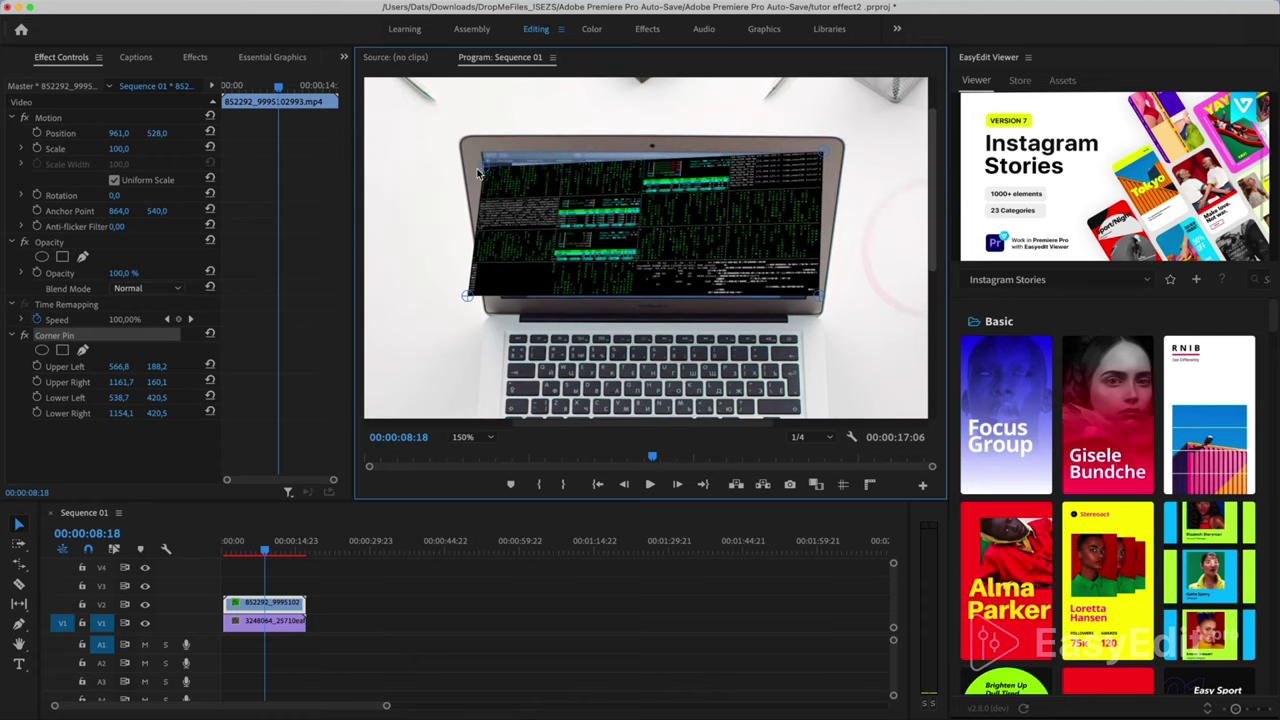
drag(482, 168, 481, 153)
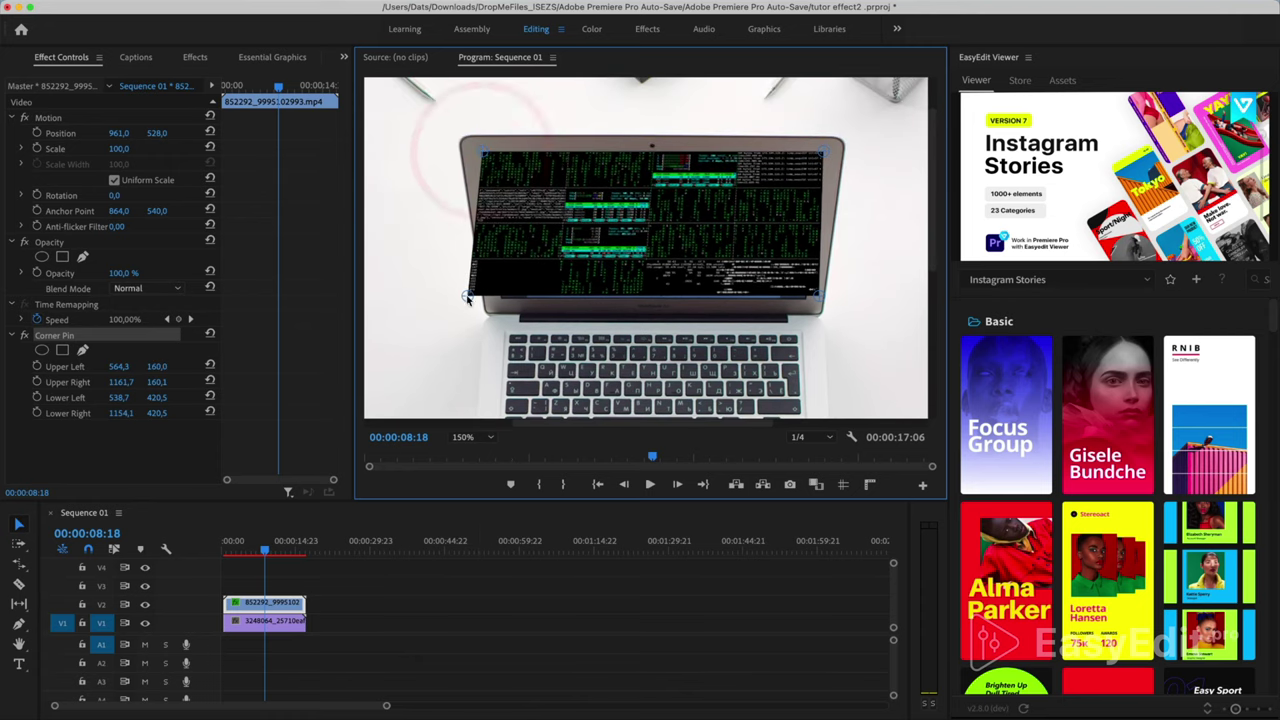
drag(467, 296, 501, 307)
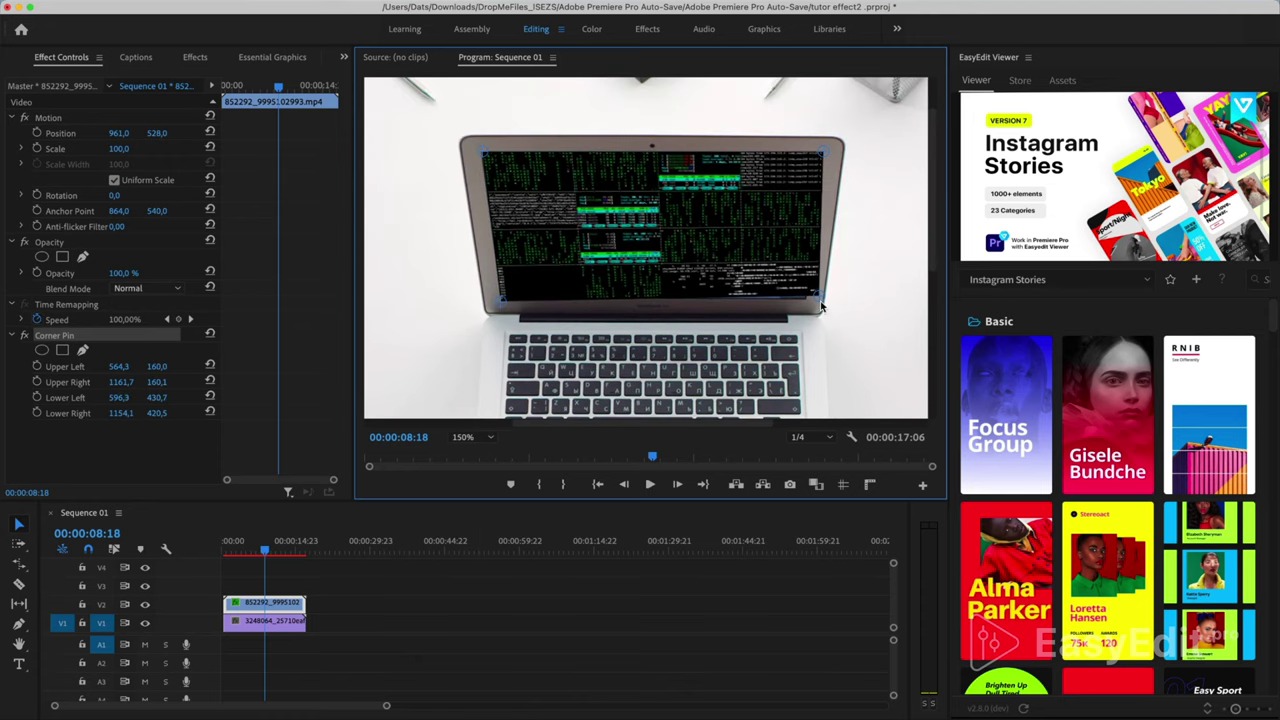
drag(821, 297, 806, 304)
drag(823, 152, 824, 155)
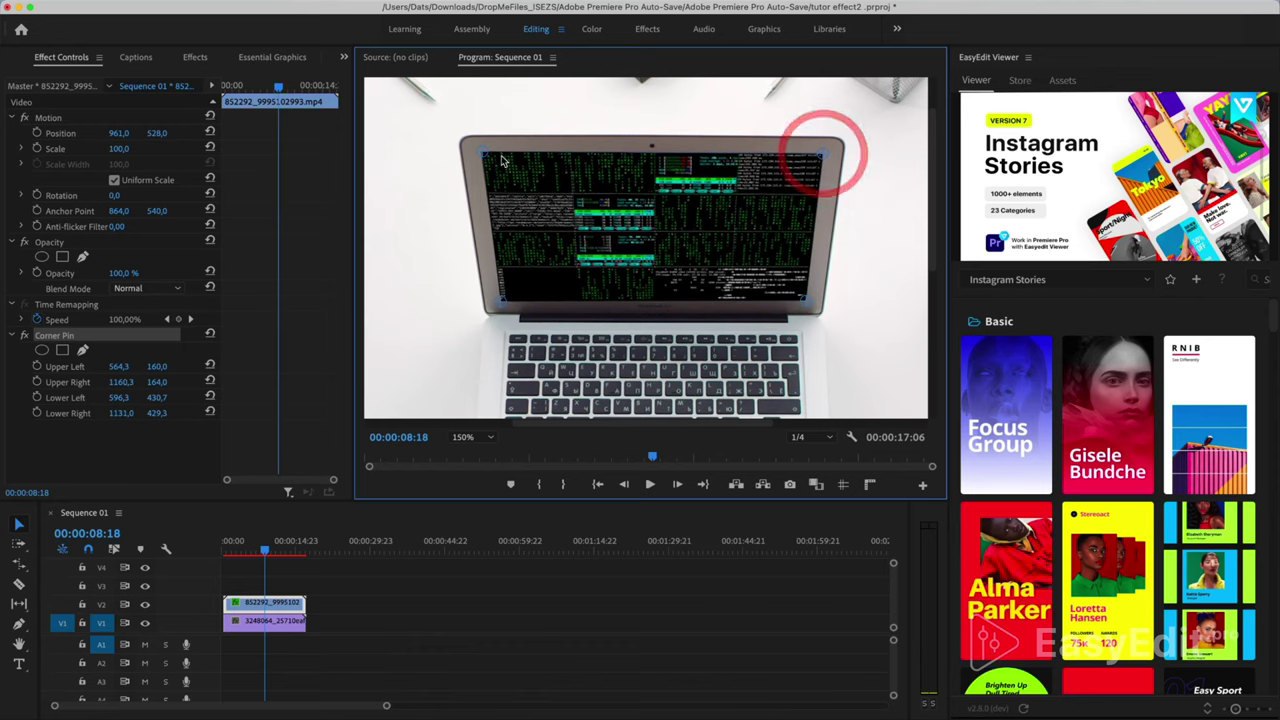
drag(482, 153, 484, 158)
drag(483, 157, 483, 158)
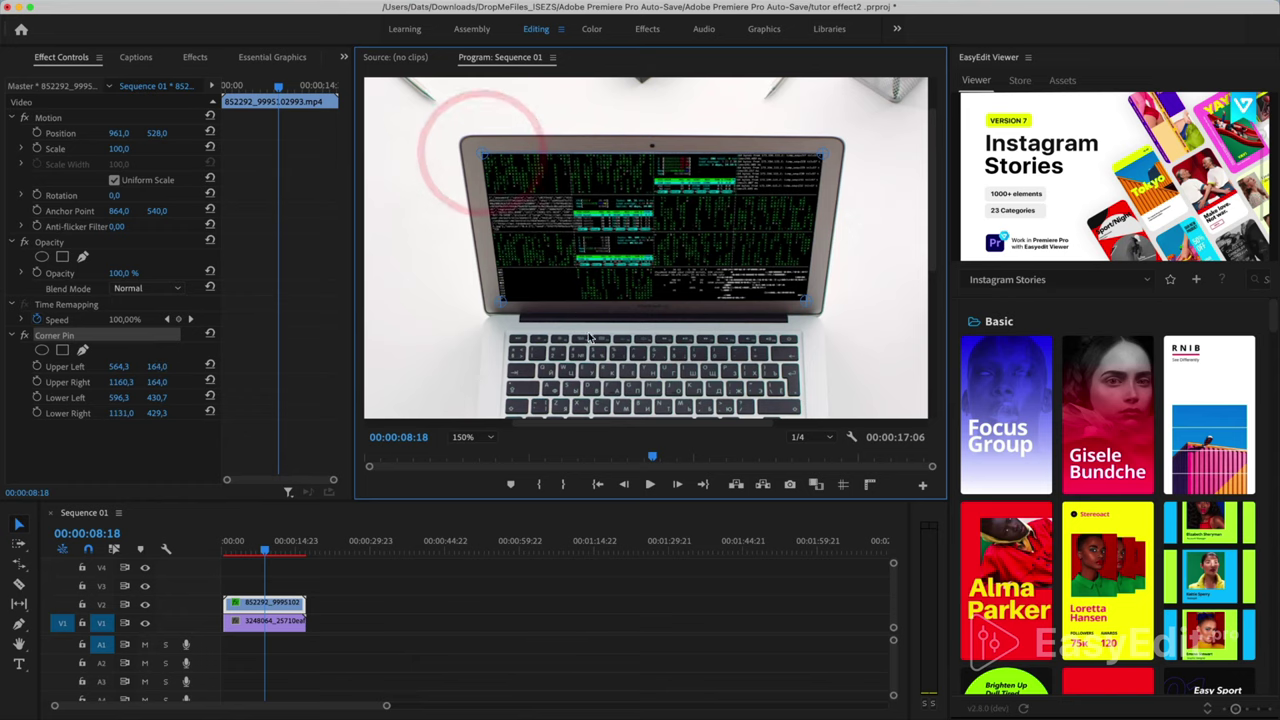
drag(500, 300, 499, 298)
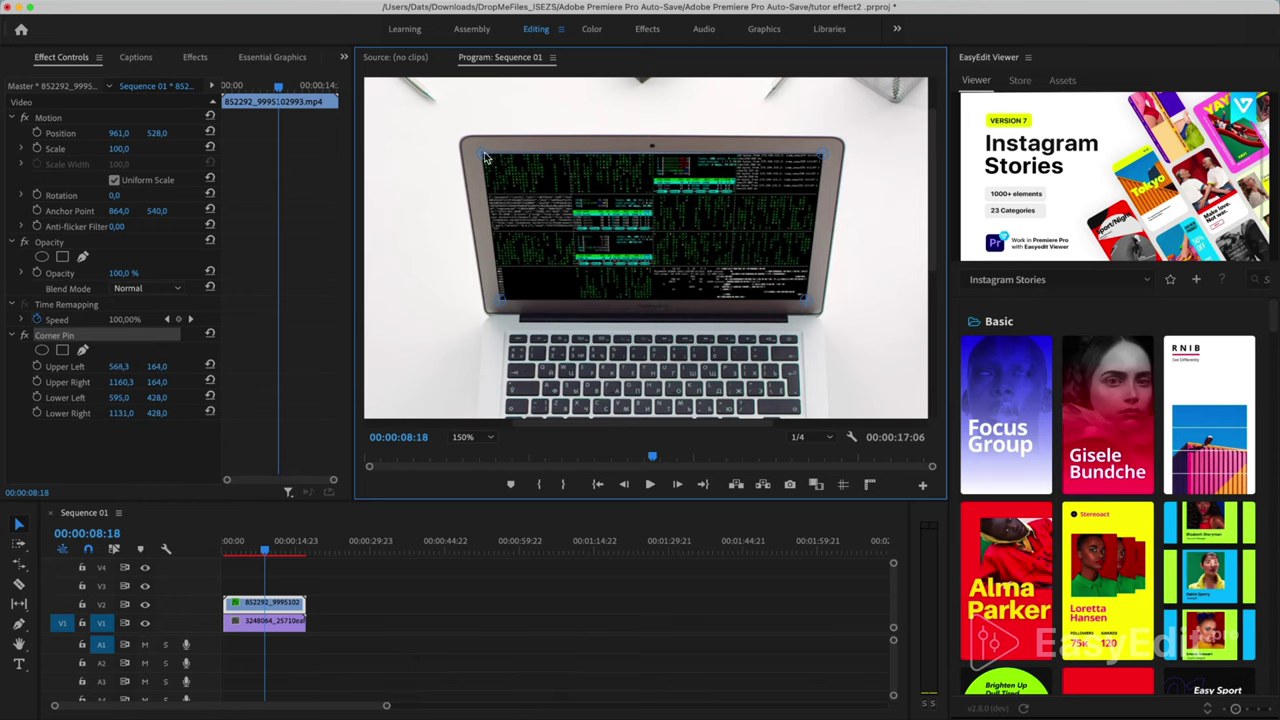
drag(485, 157, 484, 156)
- Check the V2 clip's Corner Pin points, set the monitor back to Fit, and render
click(280, 589)
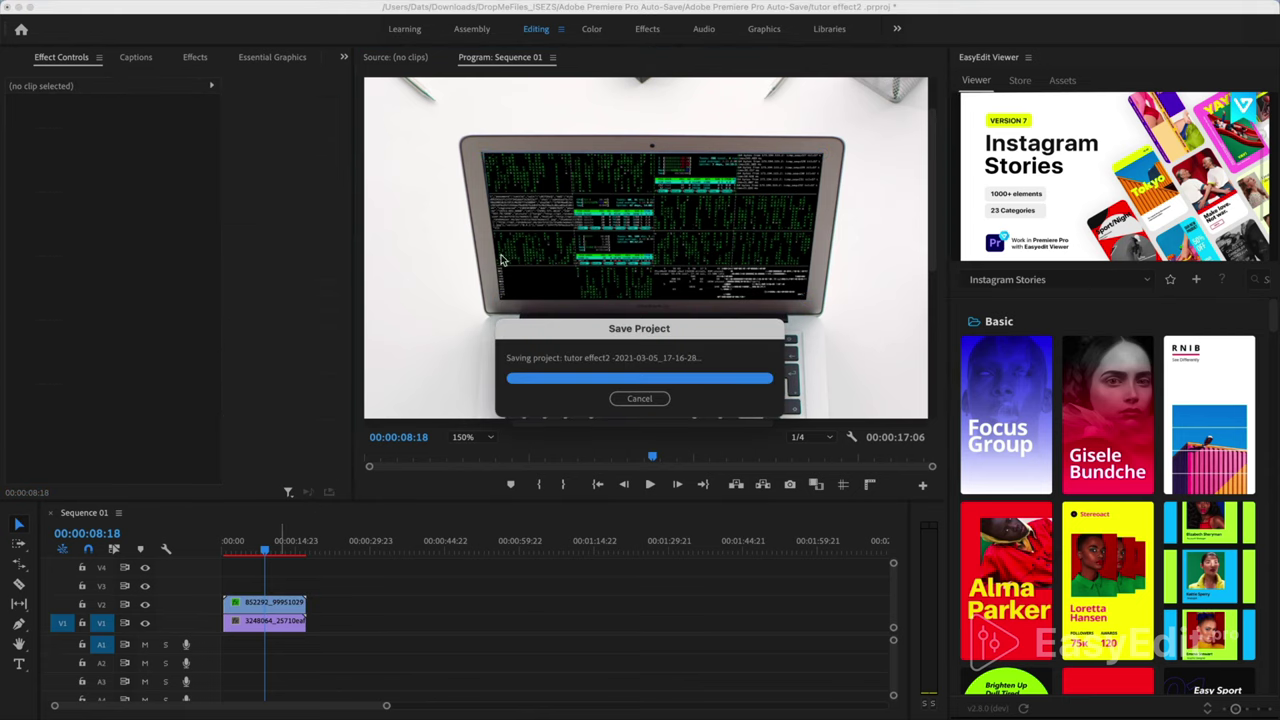
click(296, 602)
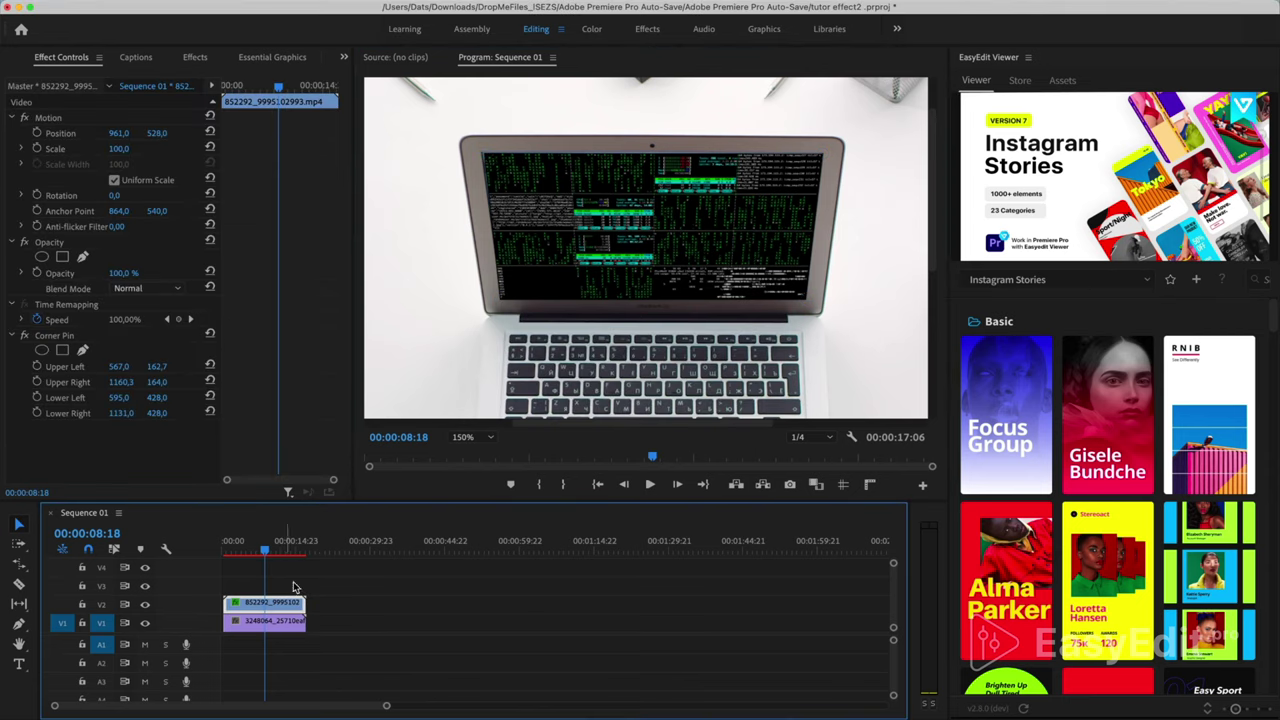
click(84, 338)
click(485, 157)
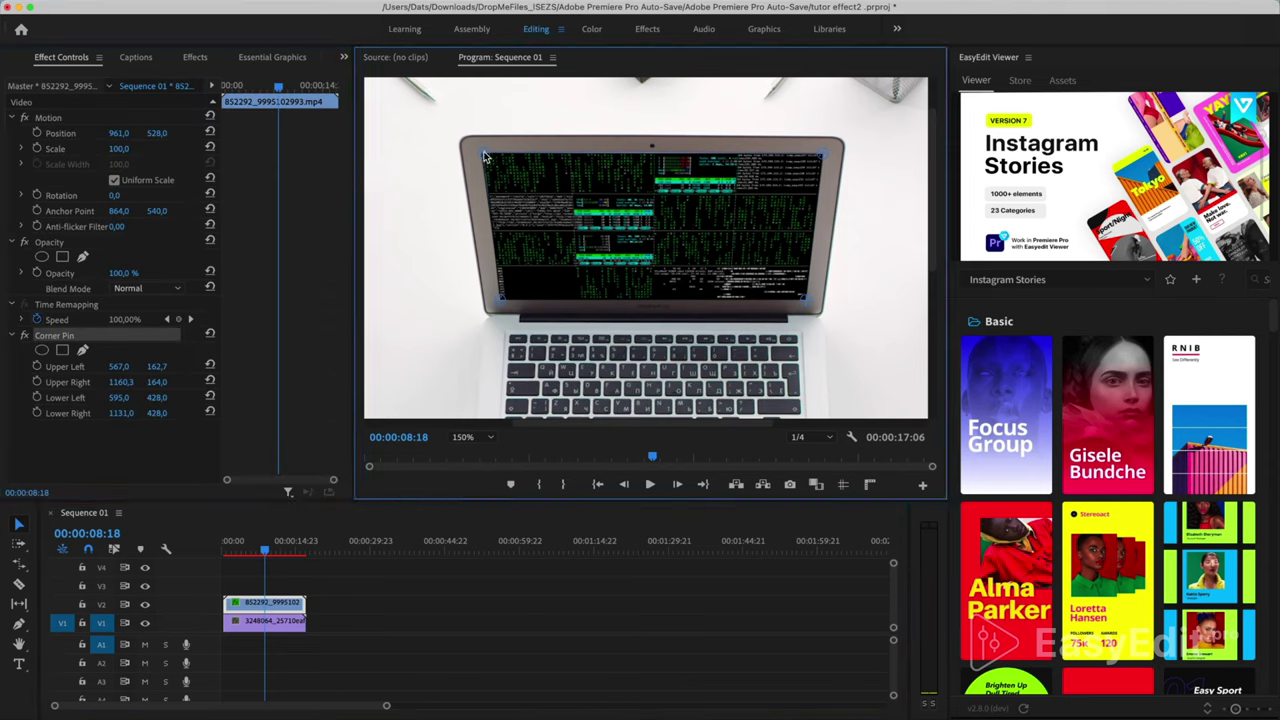
click(484, 155)
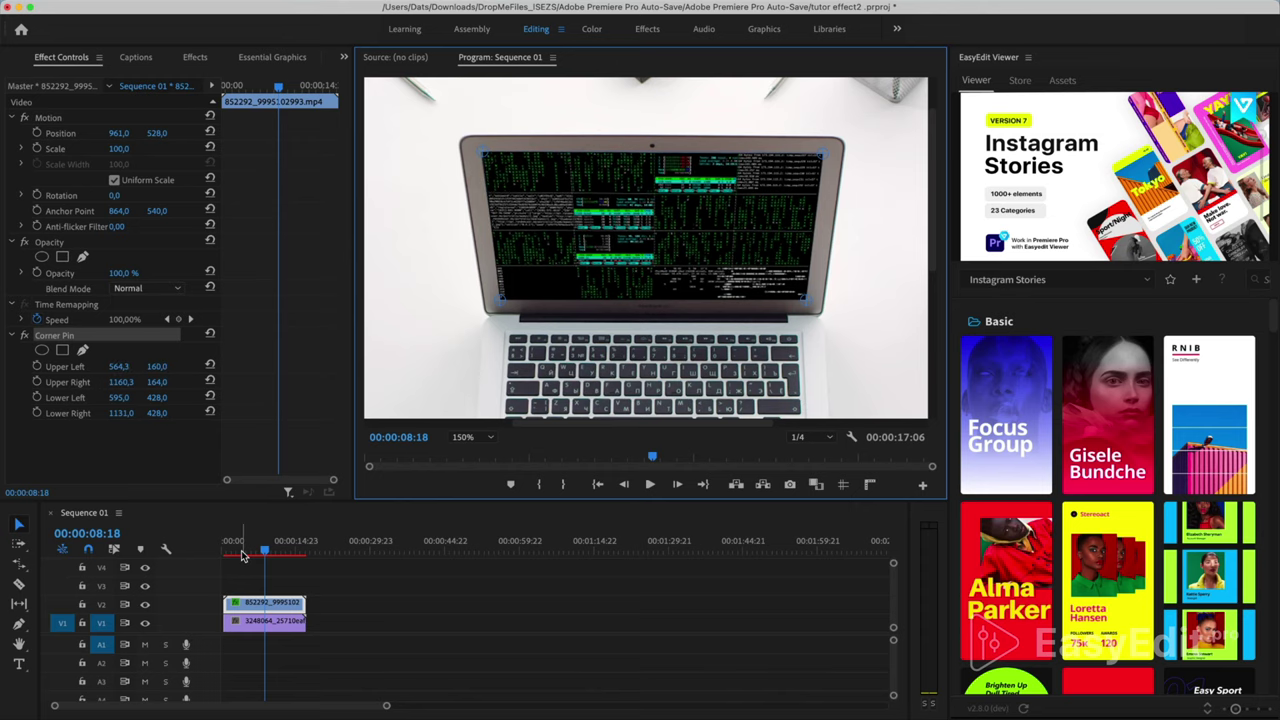
click(229, 552)
click(462, 437)
click(466, 400)
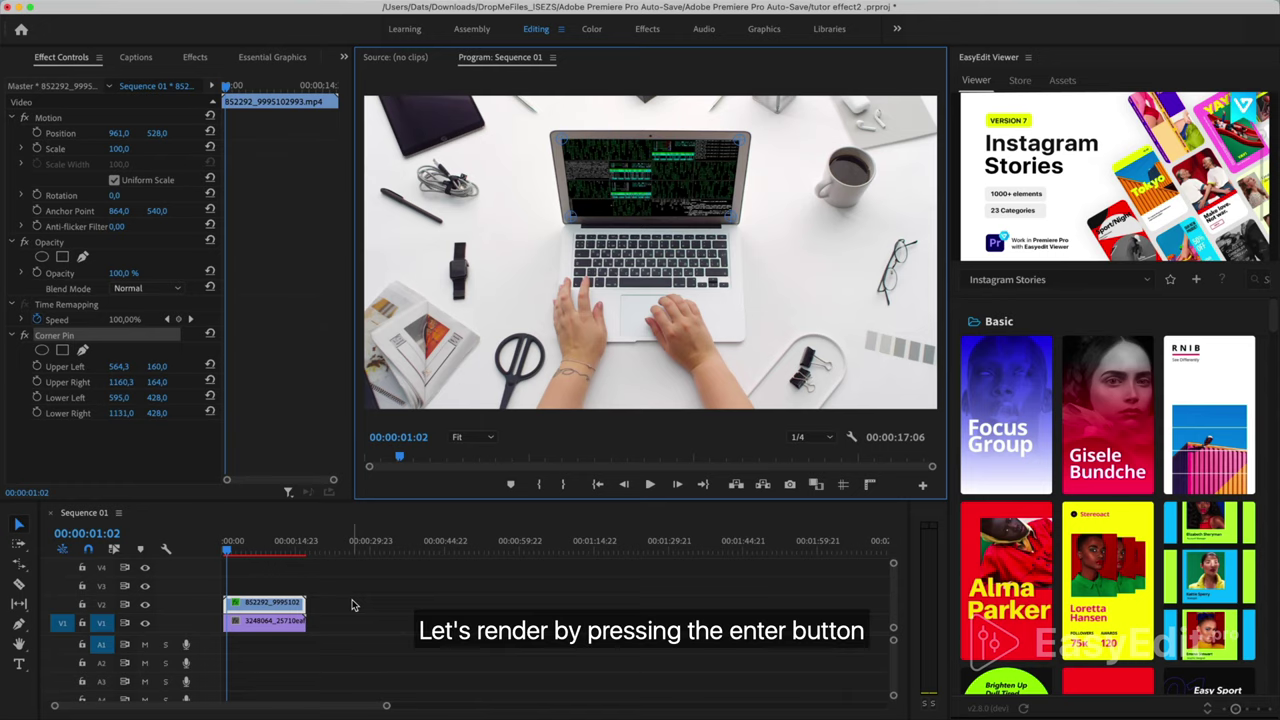
key(Return)
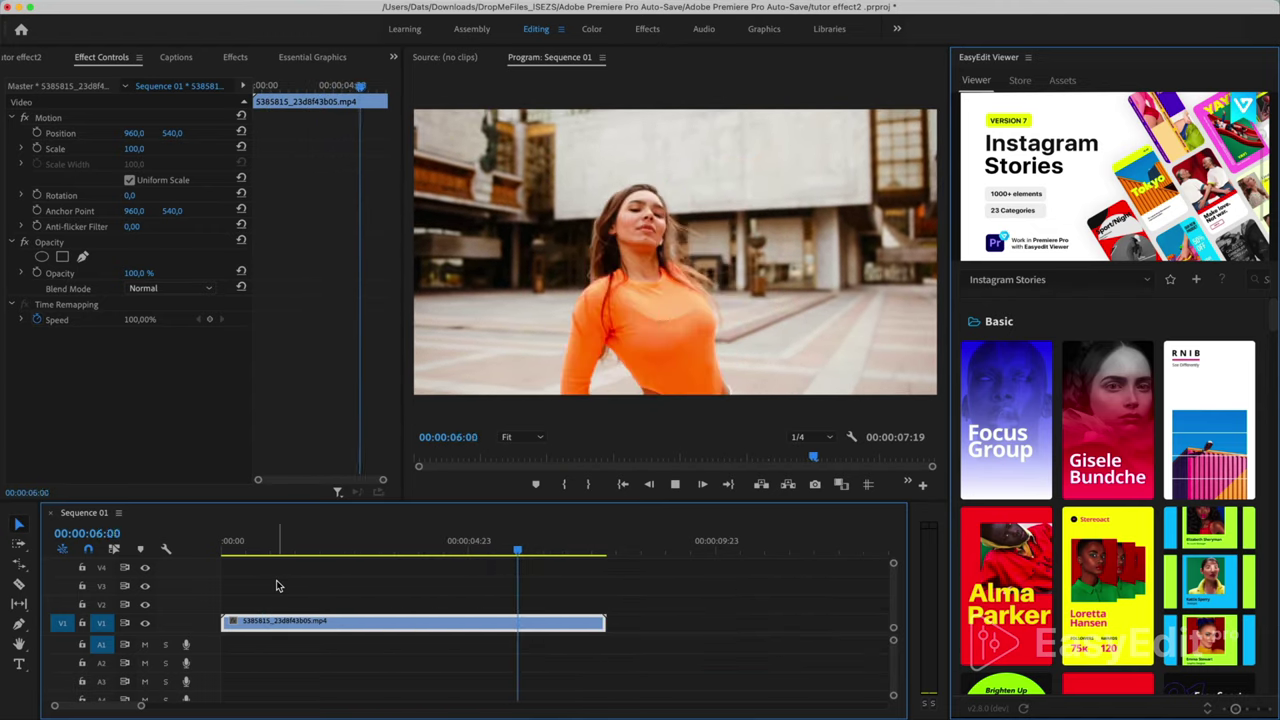
- Apply Posterize Time to the dancer clip via an Effects search for 'post'
key(space)
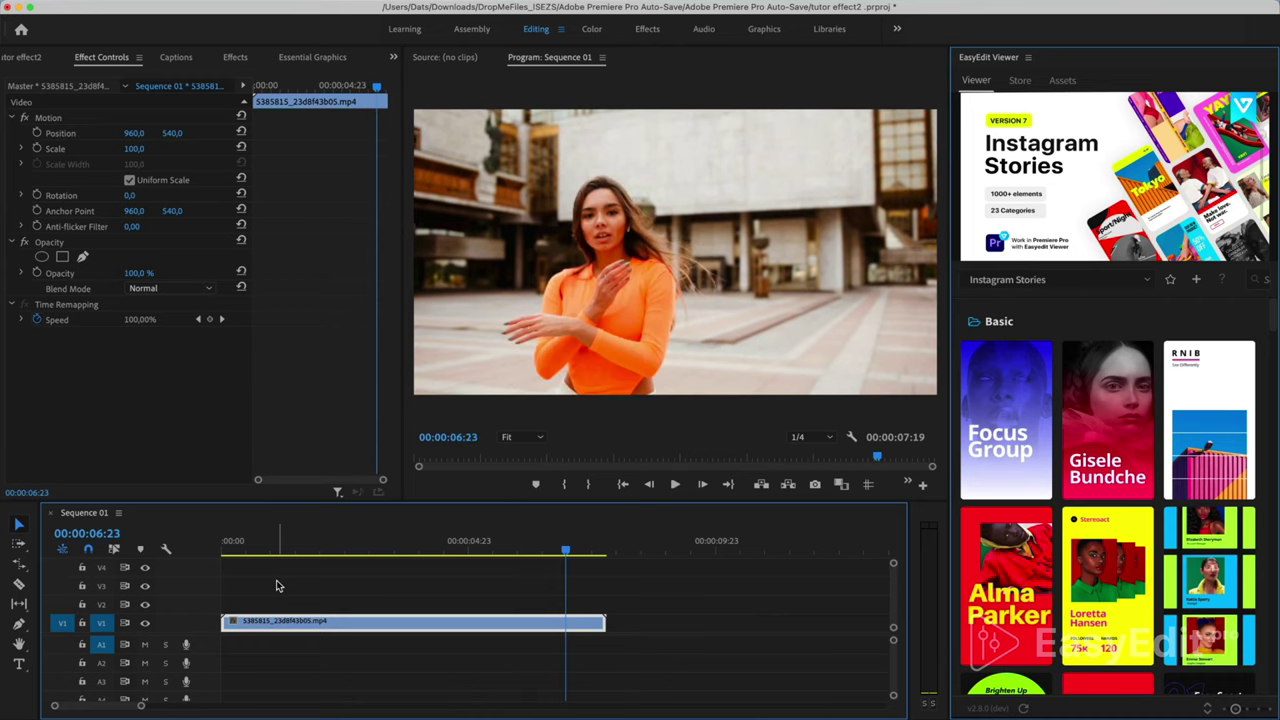
click(235, 57)
click(140, 78)
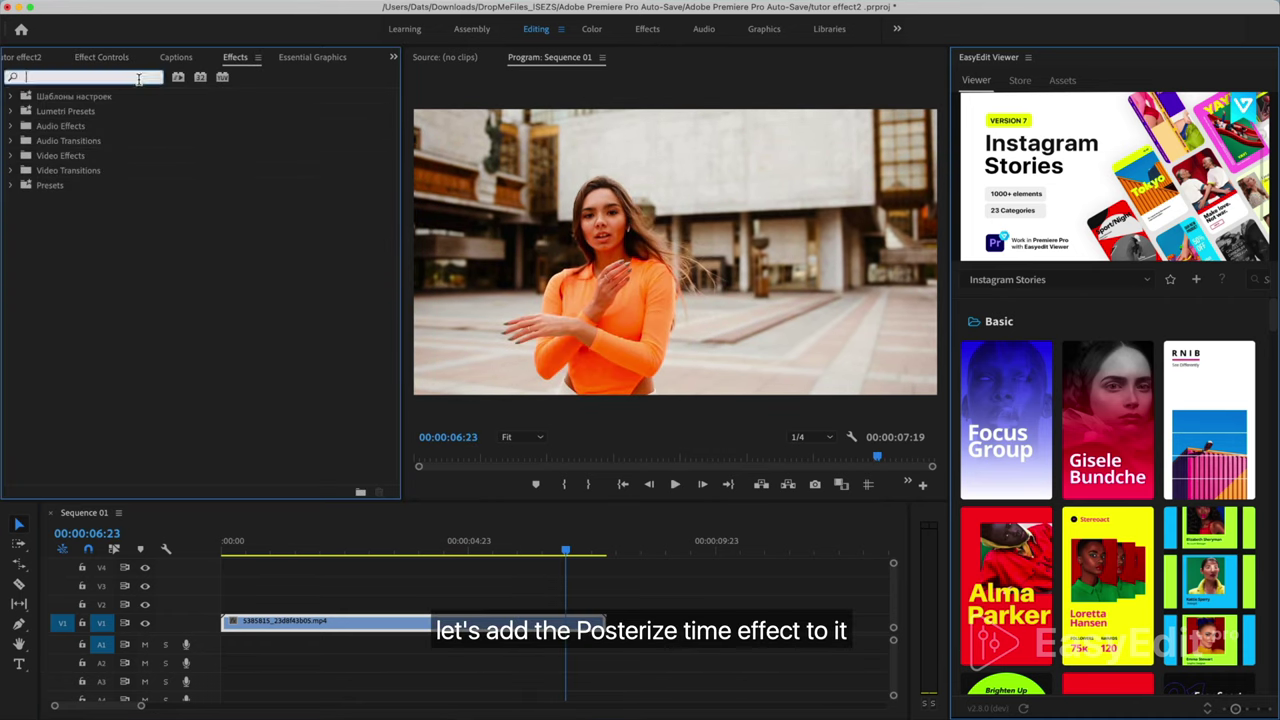
text(post)
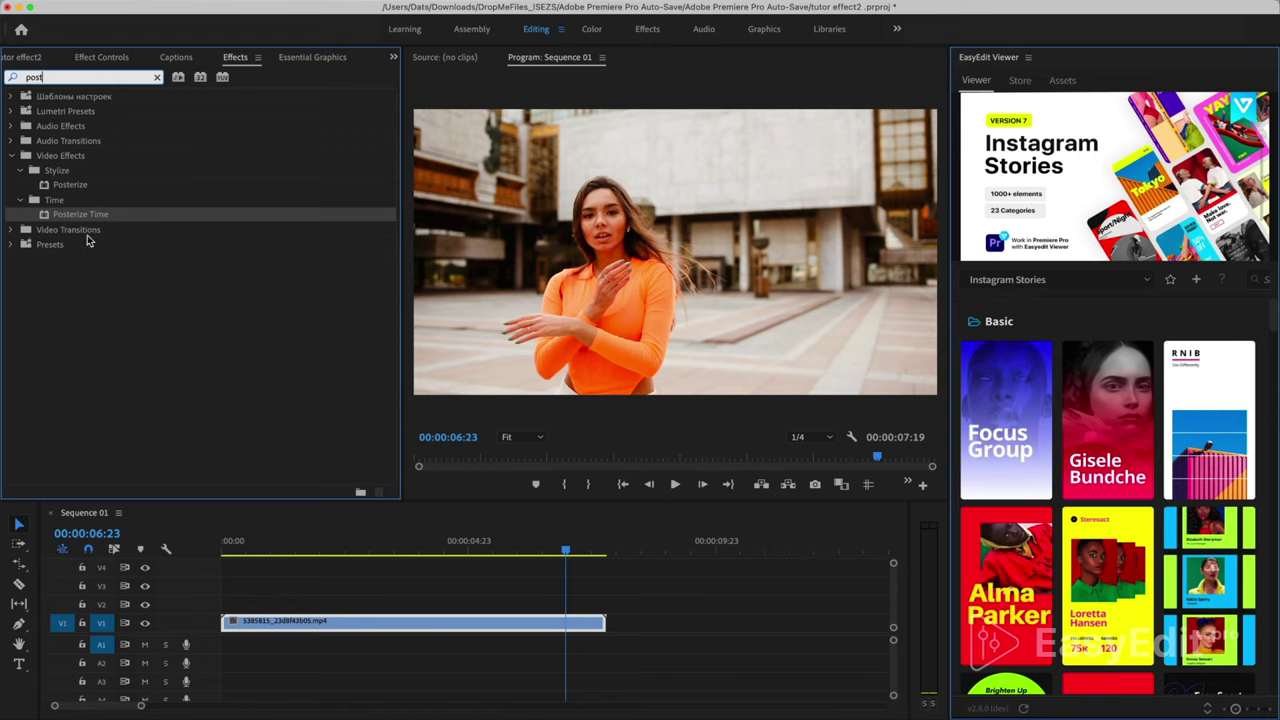
double_click(64, 220)
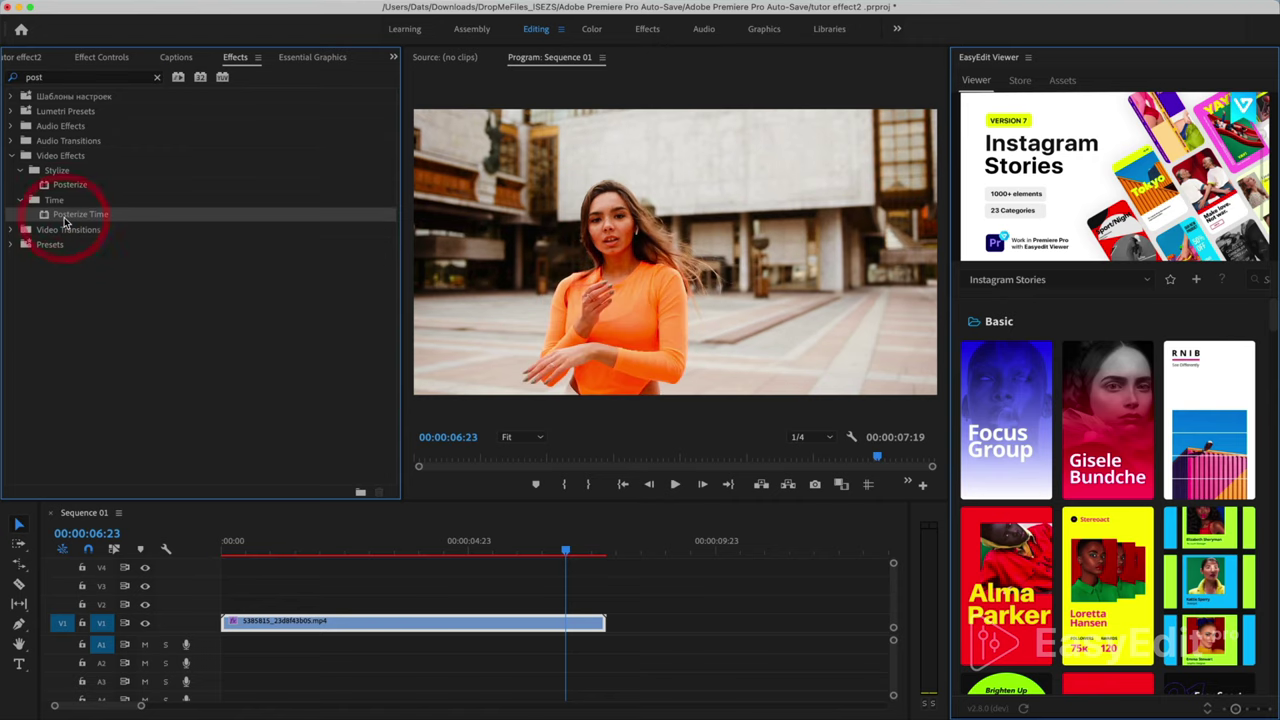
click(95, 60)
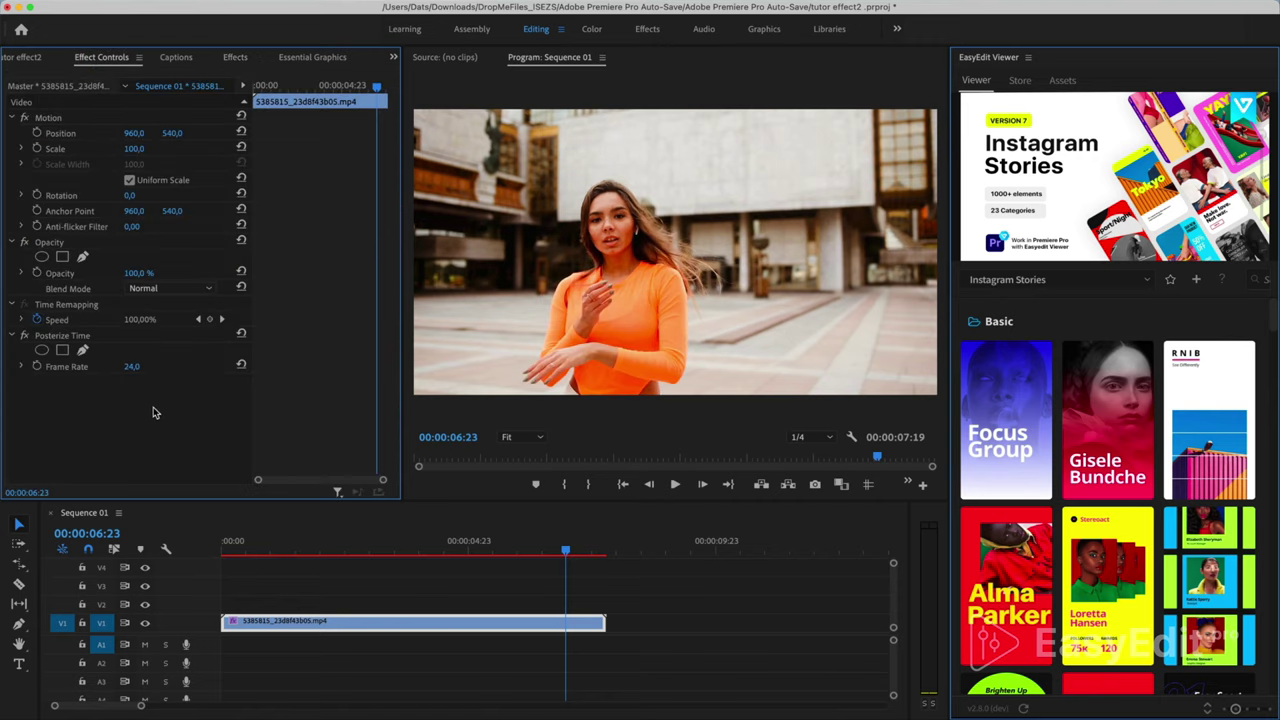
drag(132, 366, 137, 366)
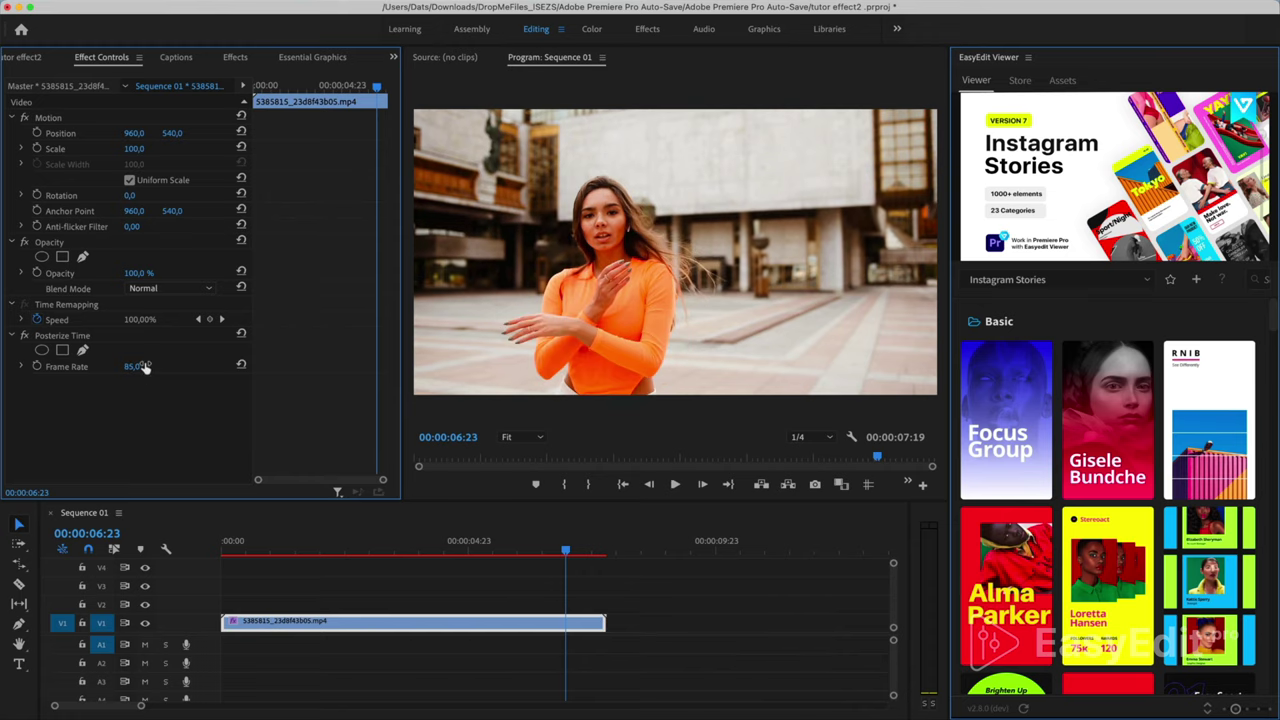
- Set the Posterize Time Frame Rate to 9 and render the clip for playback
click(300, 545)
key(space)
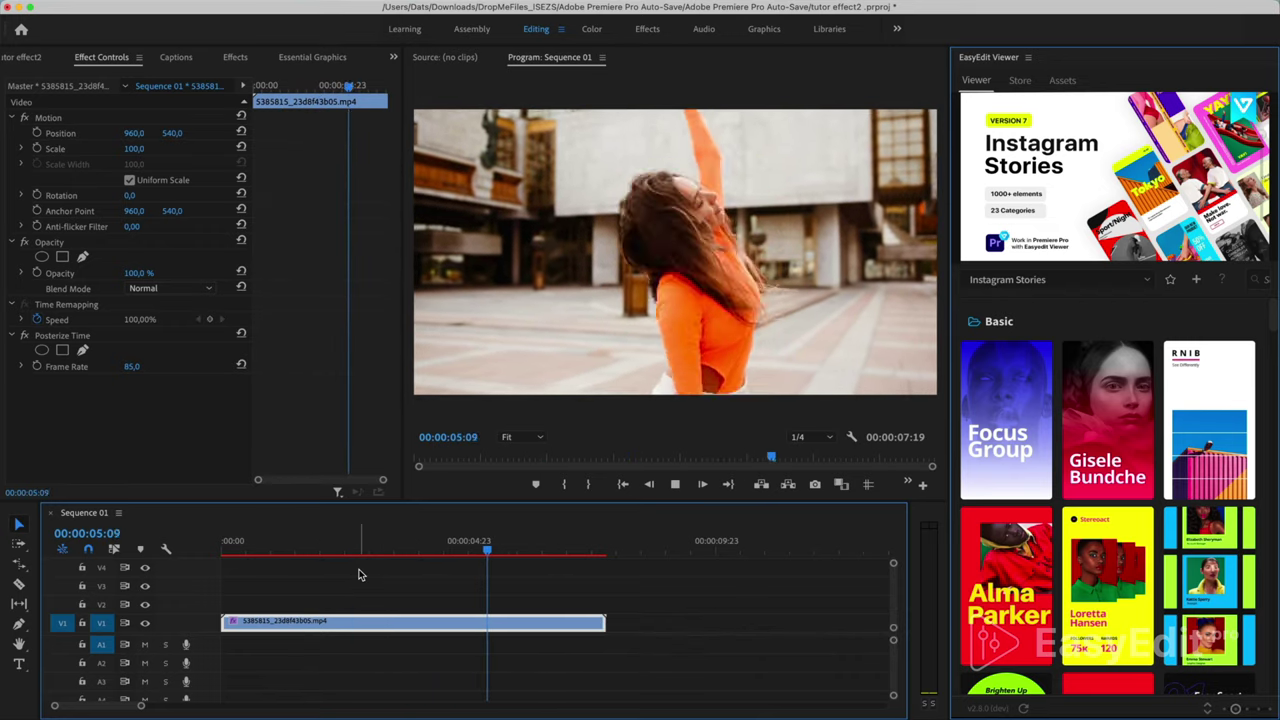
key(space)
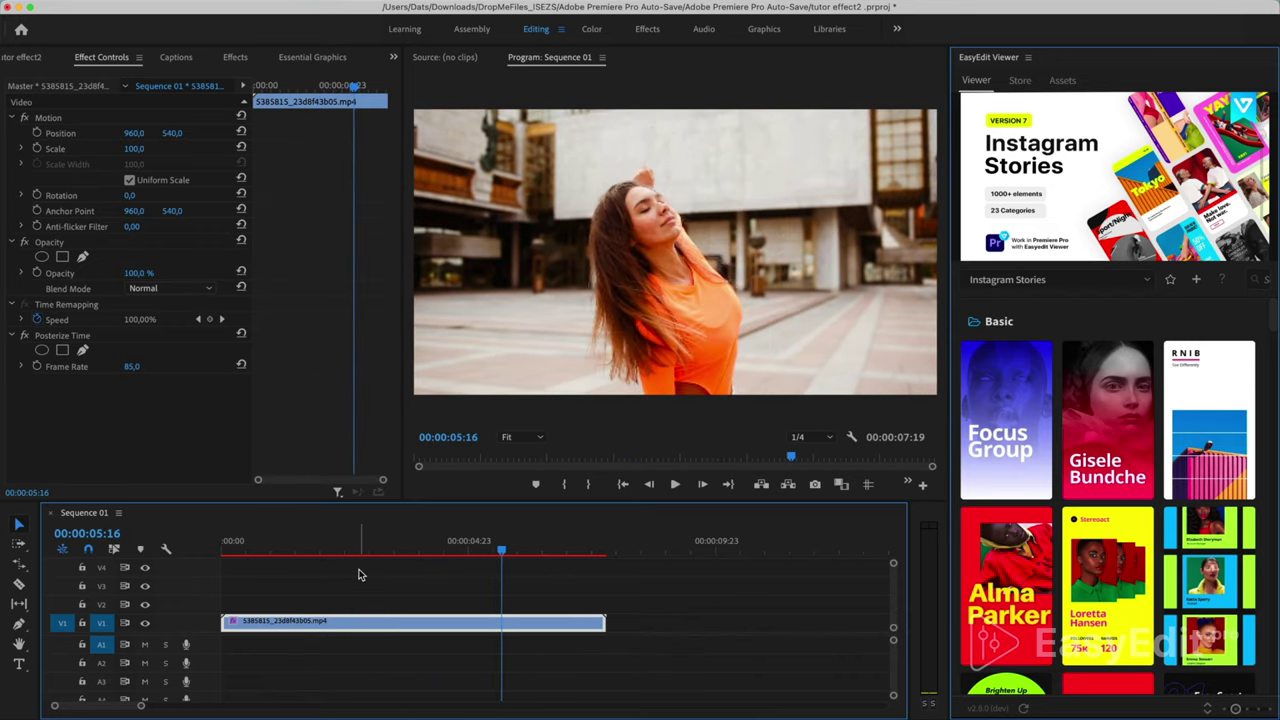
click(131, 369)
text(9)
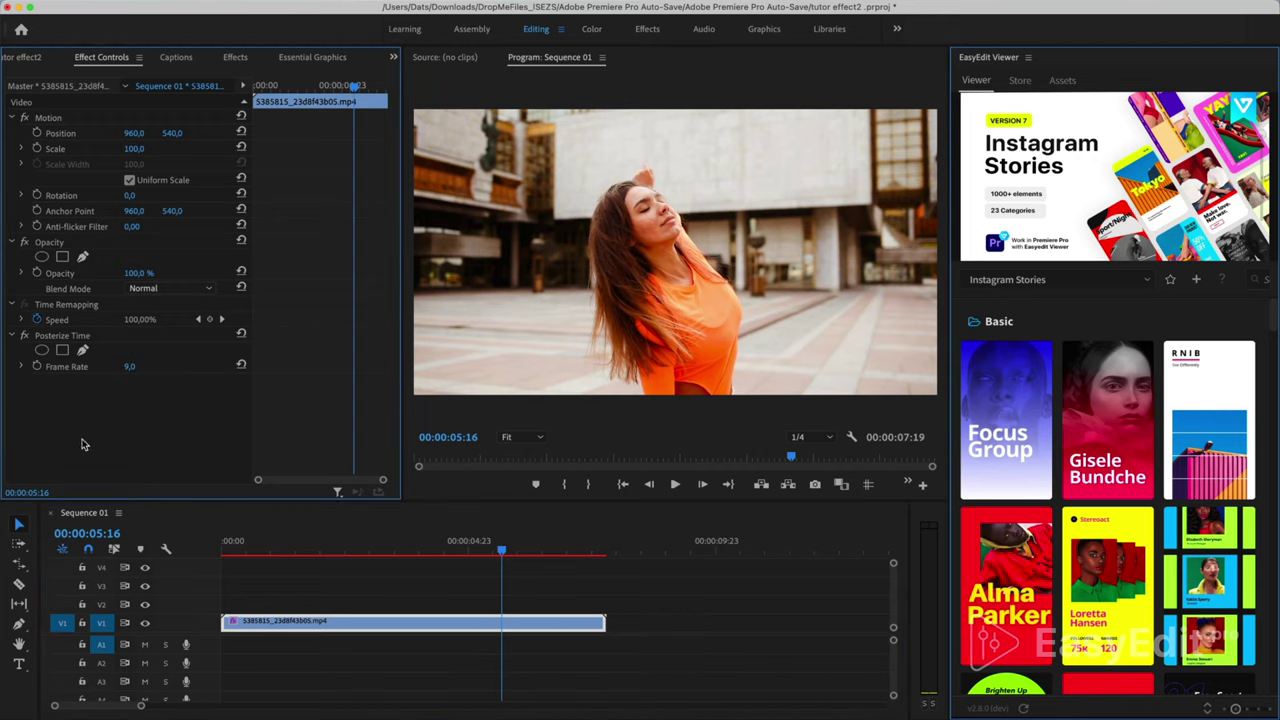
key(Return)
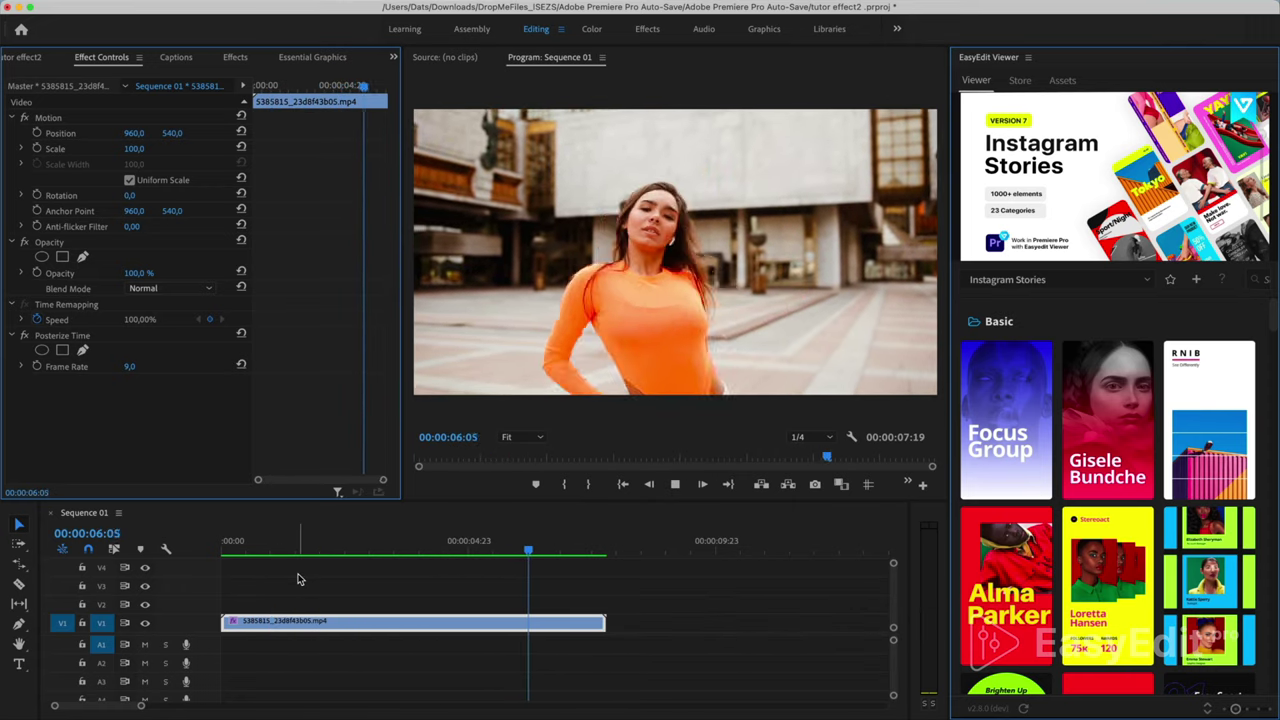
key(space)
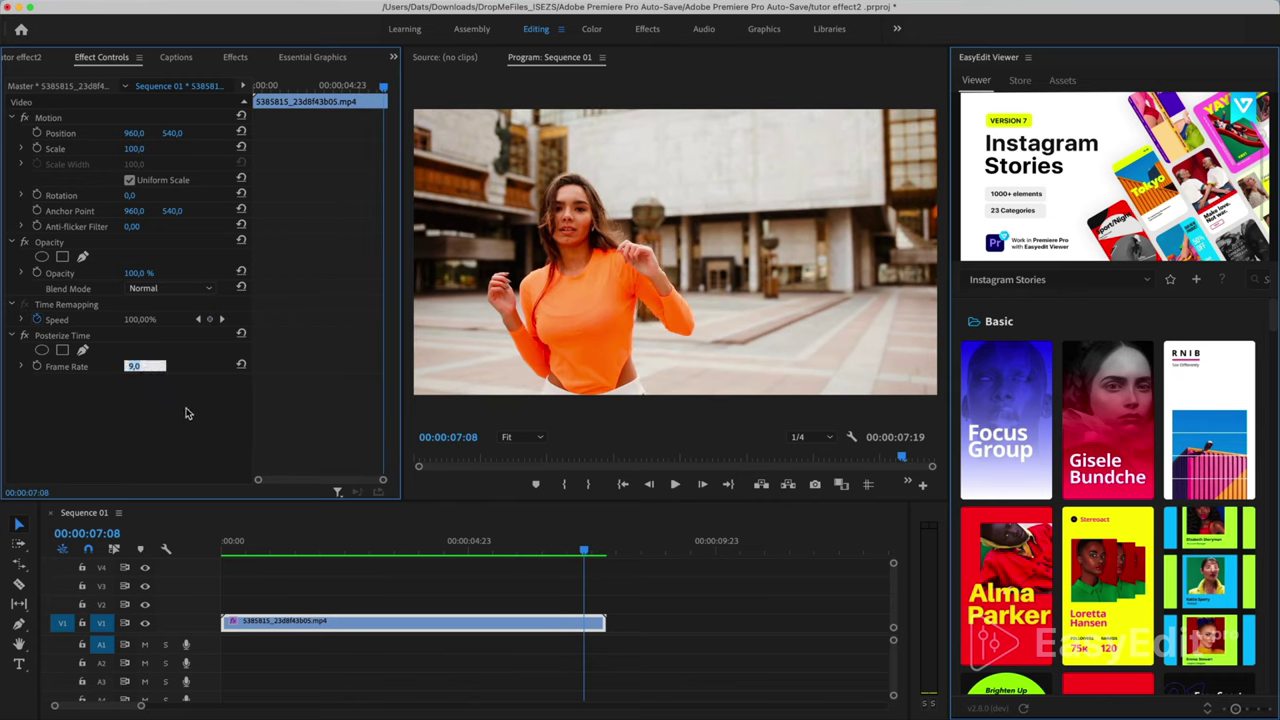
key(Return)
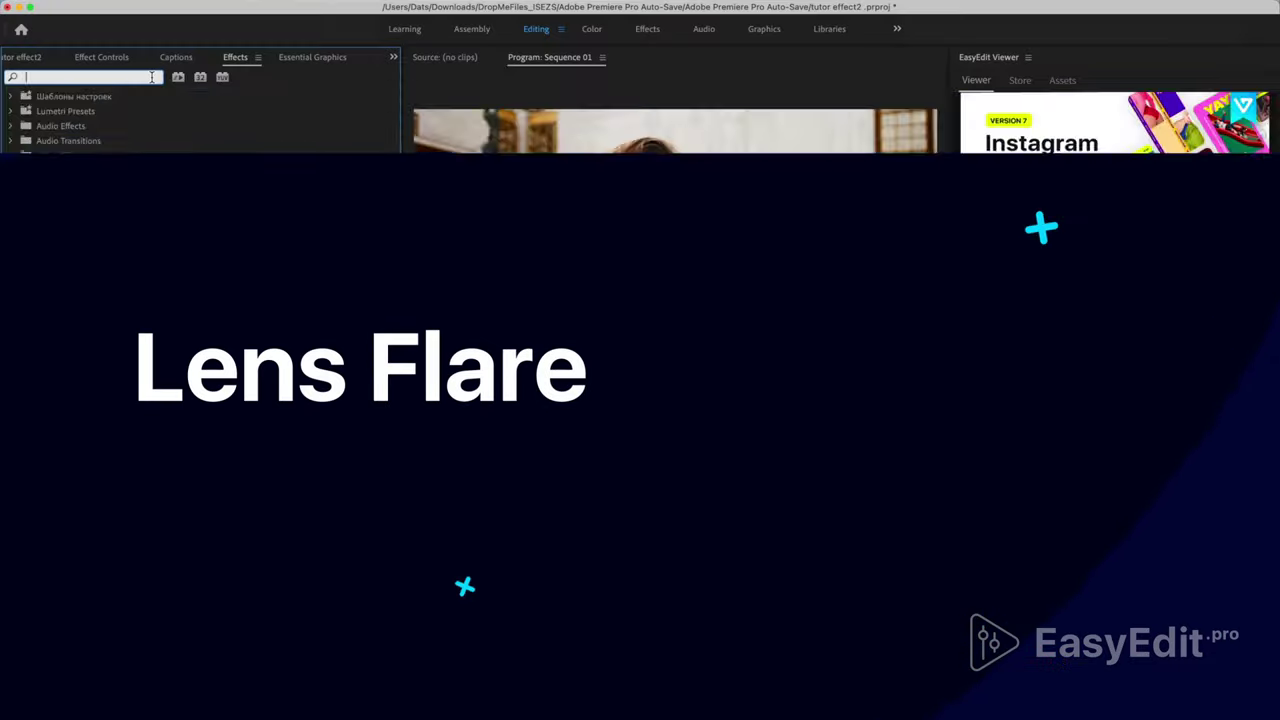
- Apply Lens Flare to the dancer clip via an Effects search for 'lens'
text(lens)
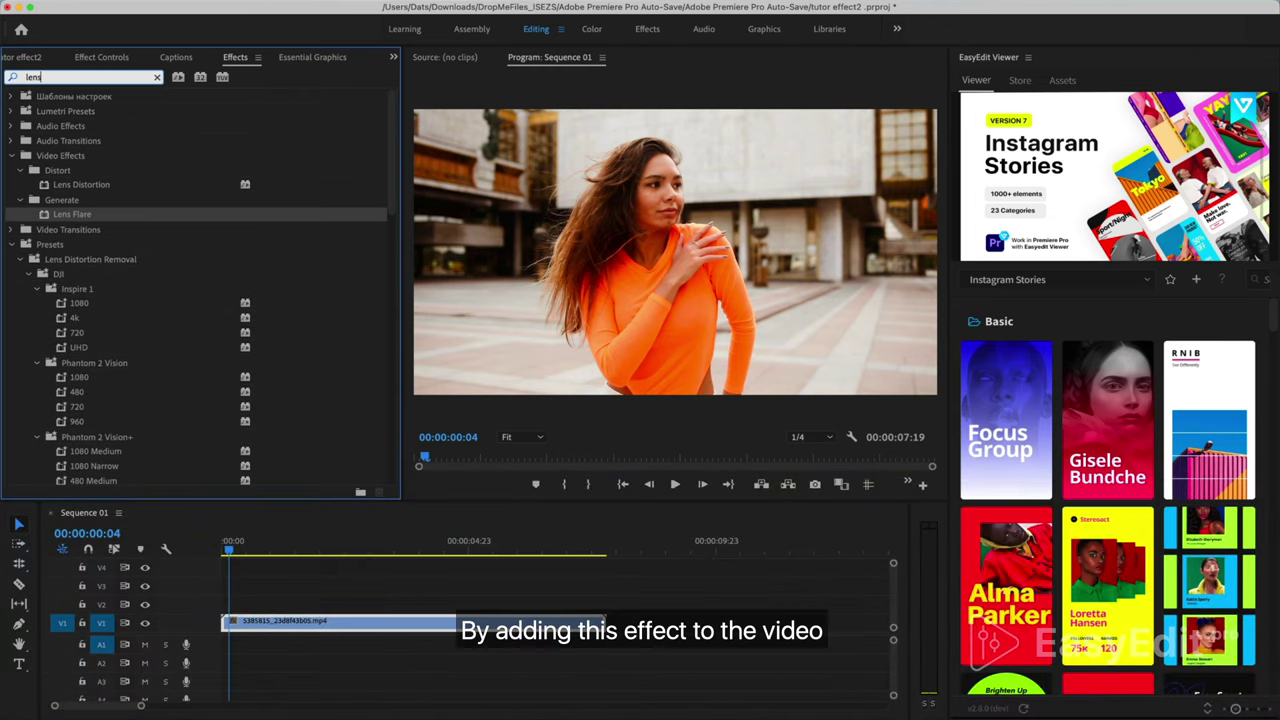
double_click(80, 215)
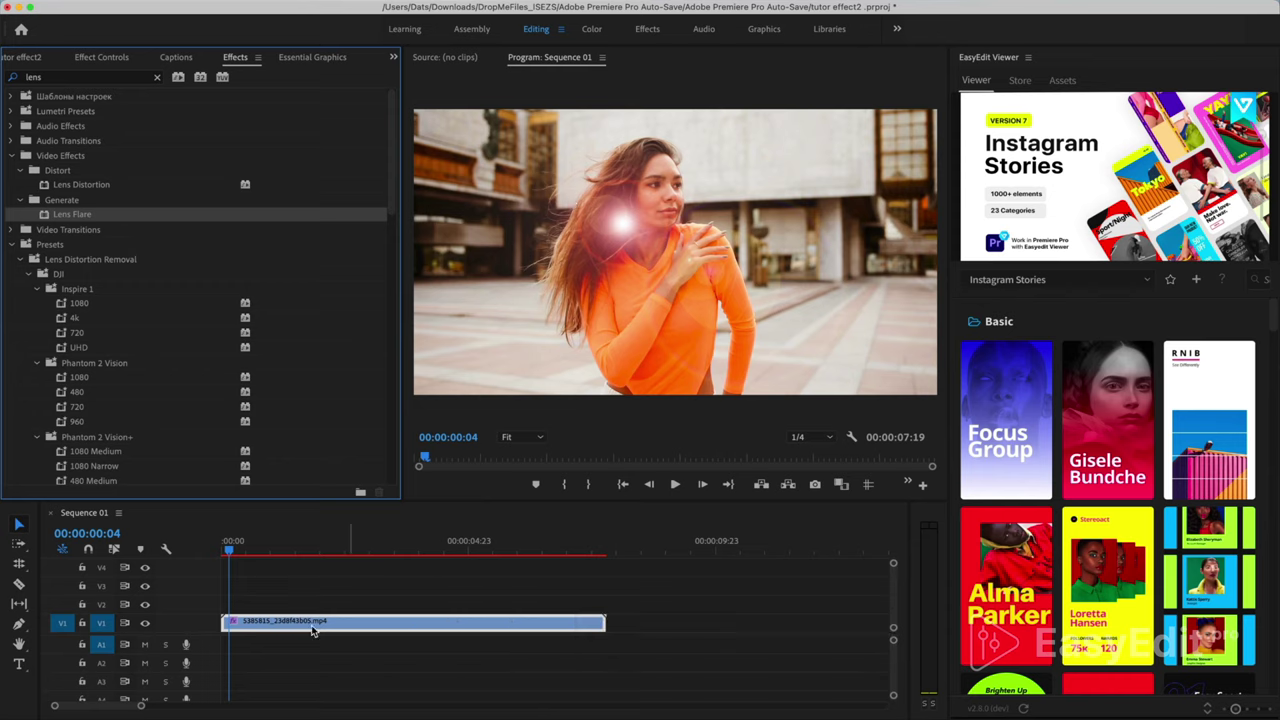
click(277, 589)
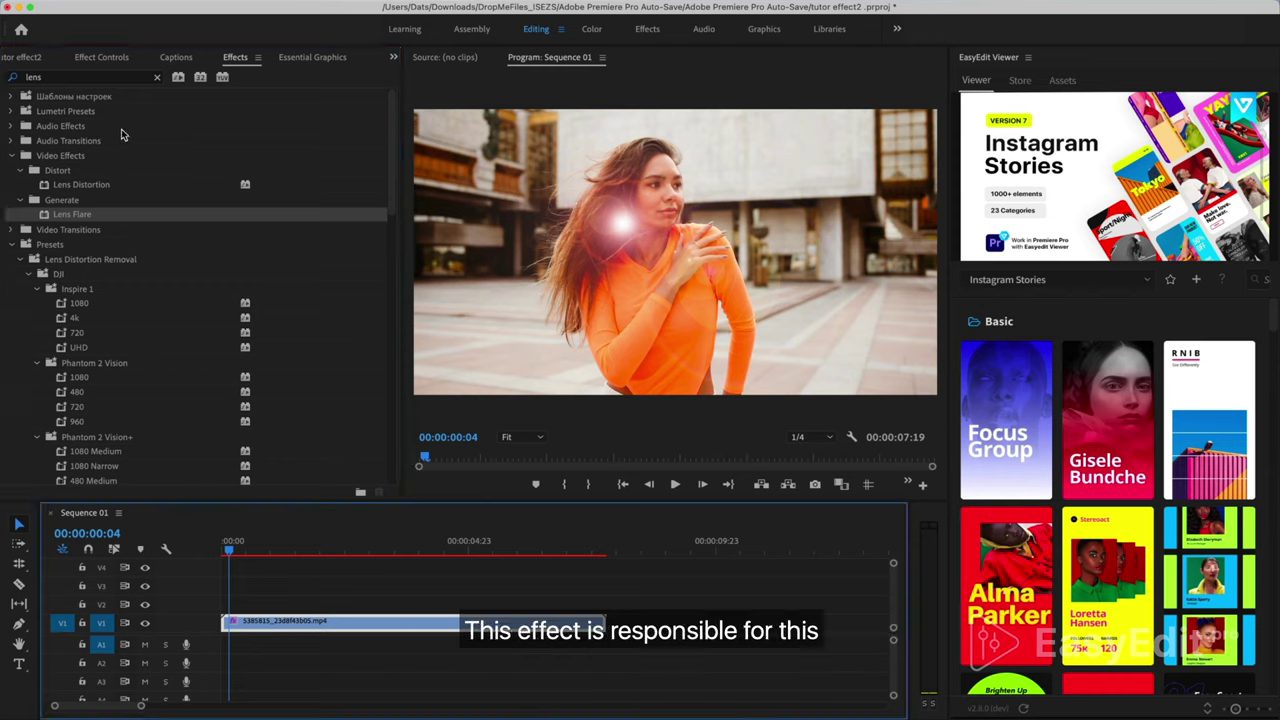
click(103, 58)
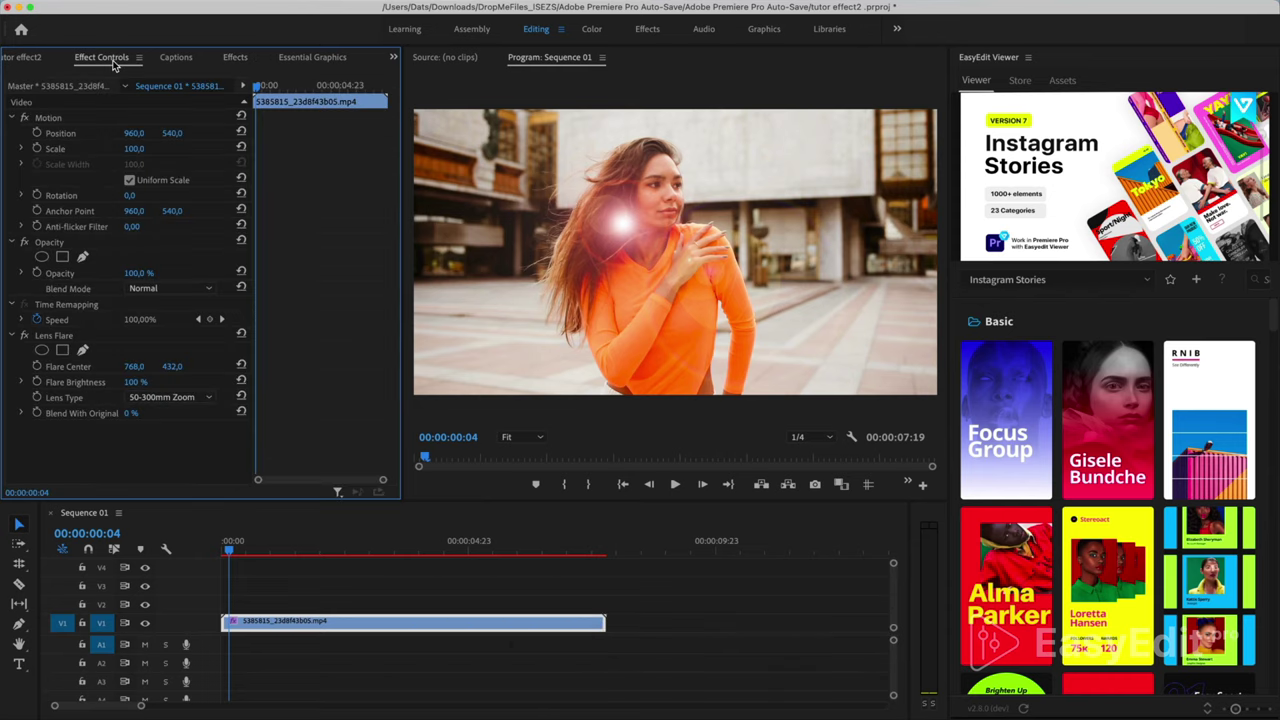
- Compare the clip with Lens Flare disabled, then switch the flare back on
click(25, 336)
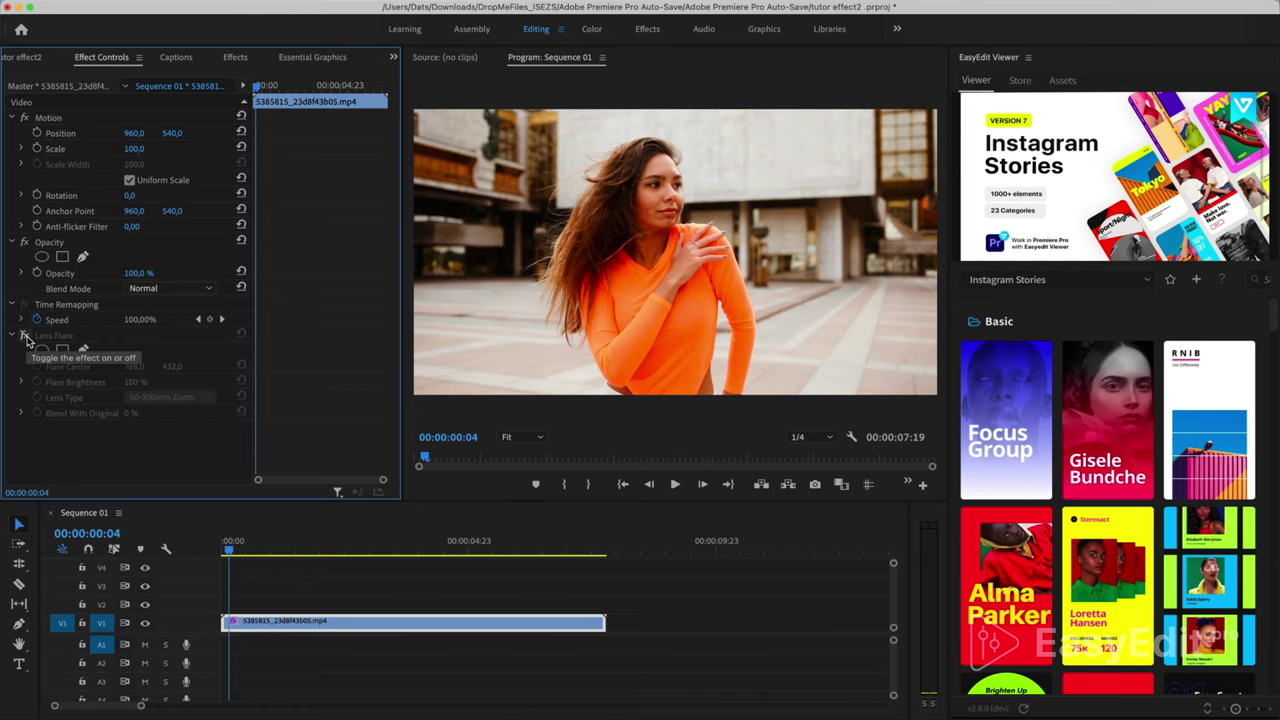
click(229, 551)
key(space)
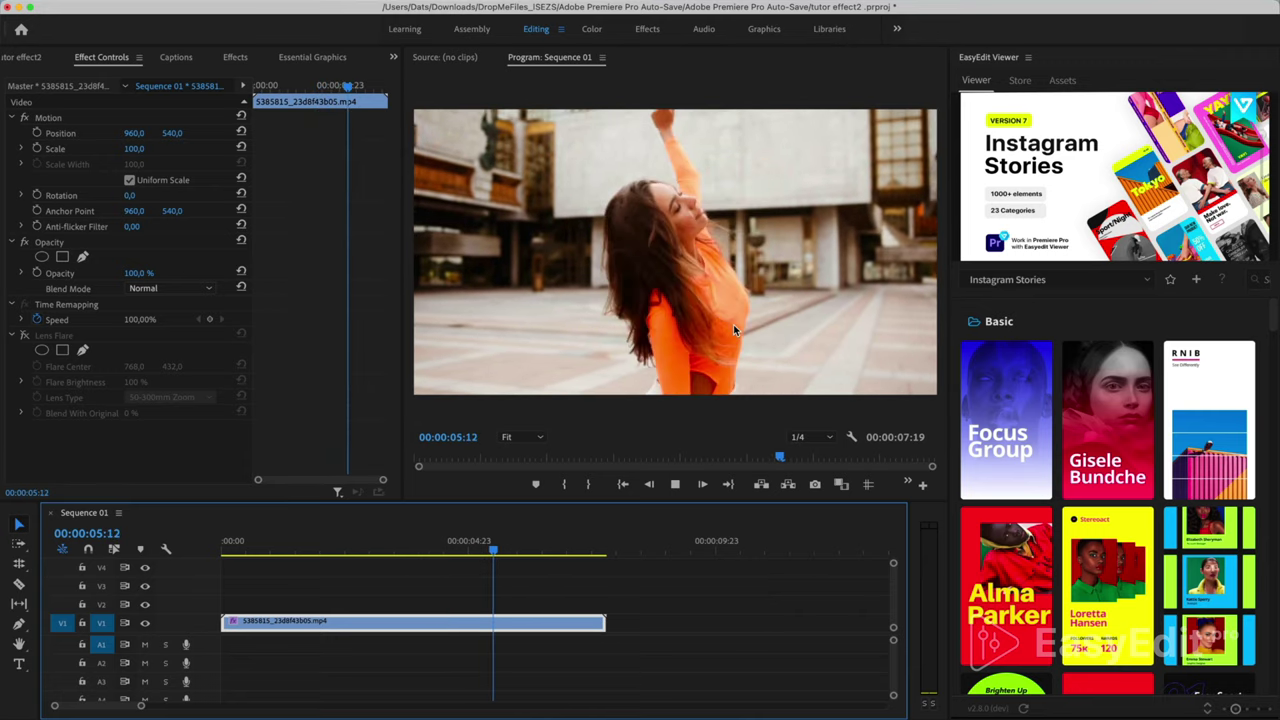
key(space)
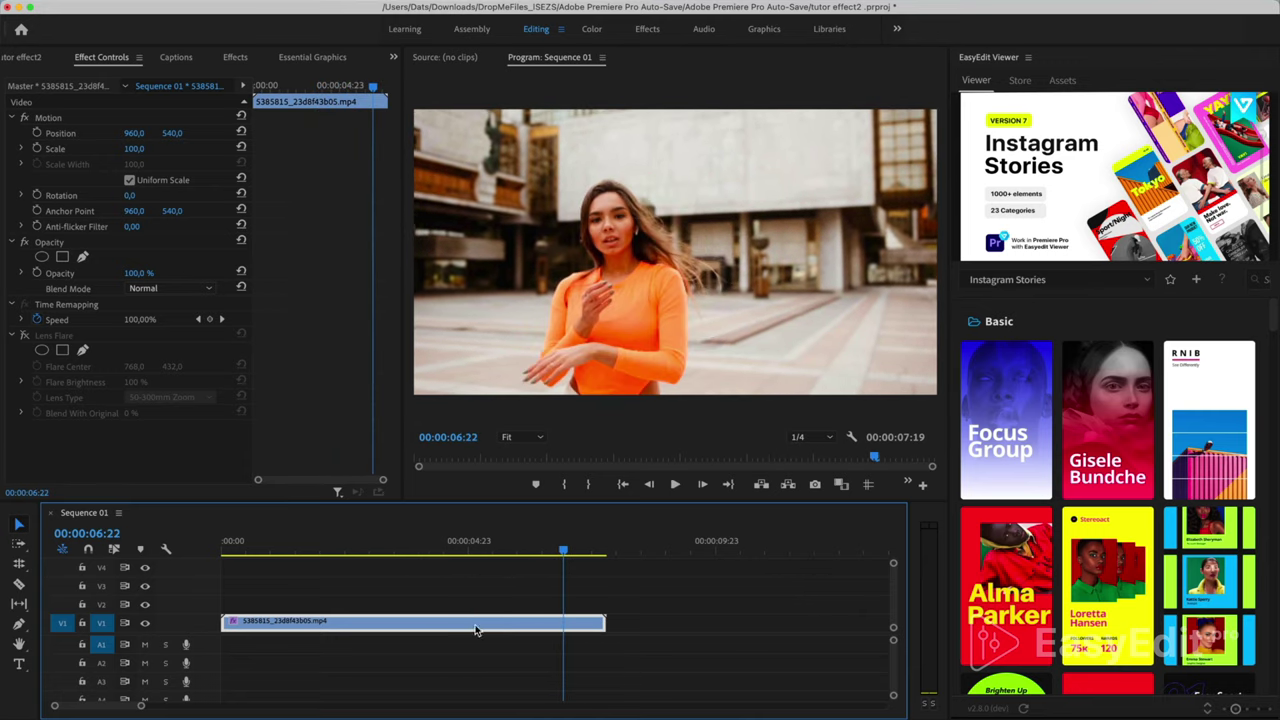
click(244, 553)
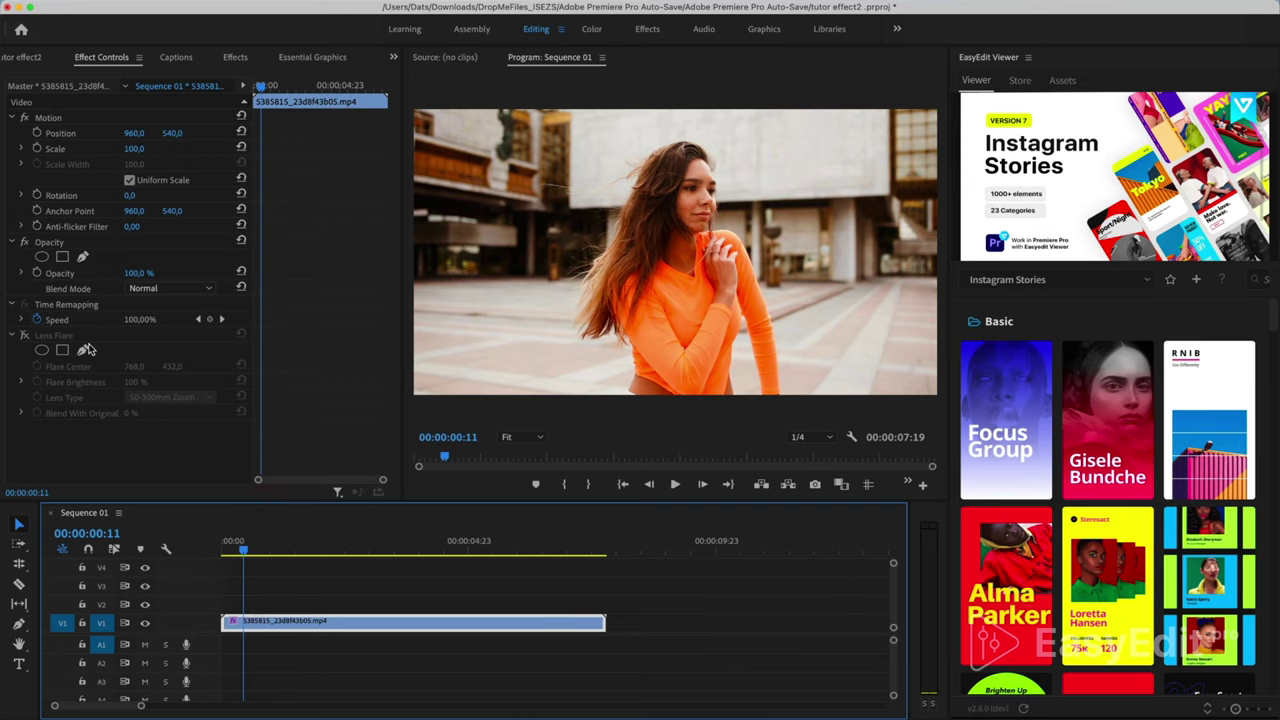
click(27, 336)
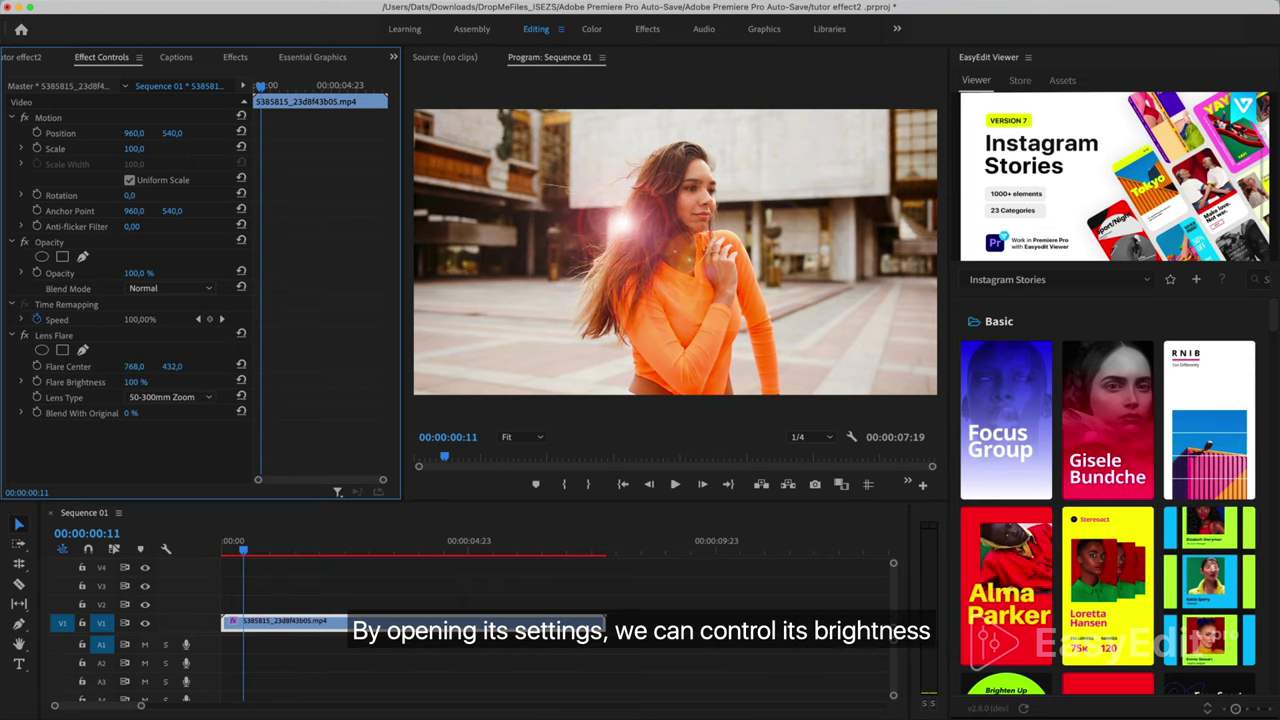
- Set Flare Brightness to 84% and try the 35mm and 105mm Prime lens types
drag(134, 382, 175, 382)
click(168, 397)
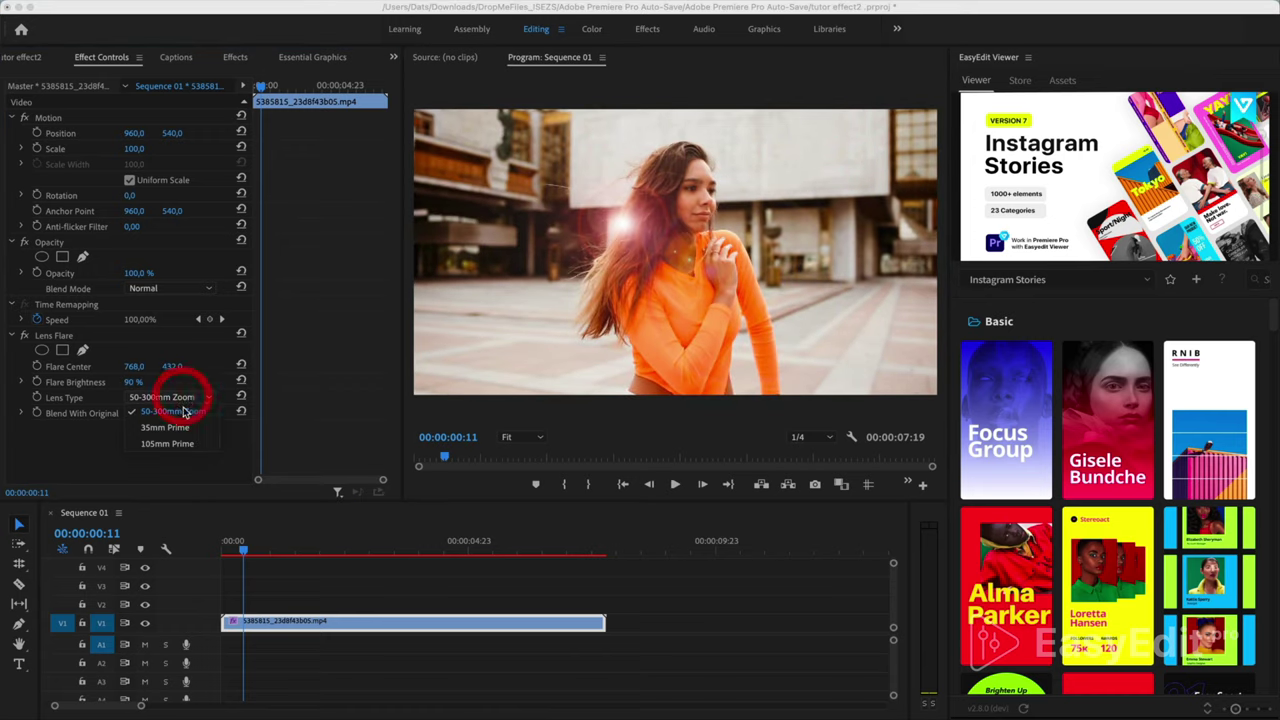
click(185, 428)
click(198, 400)
click(193, 446)
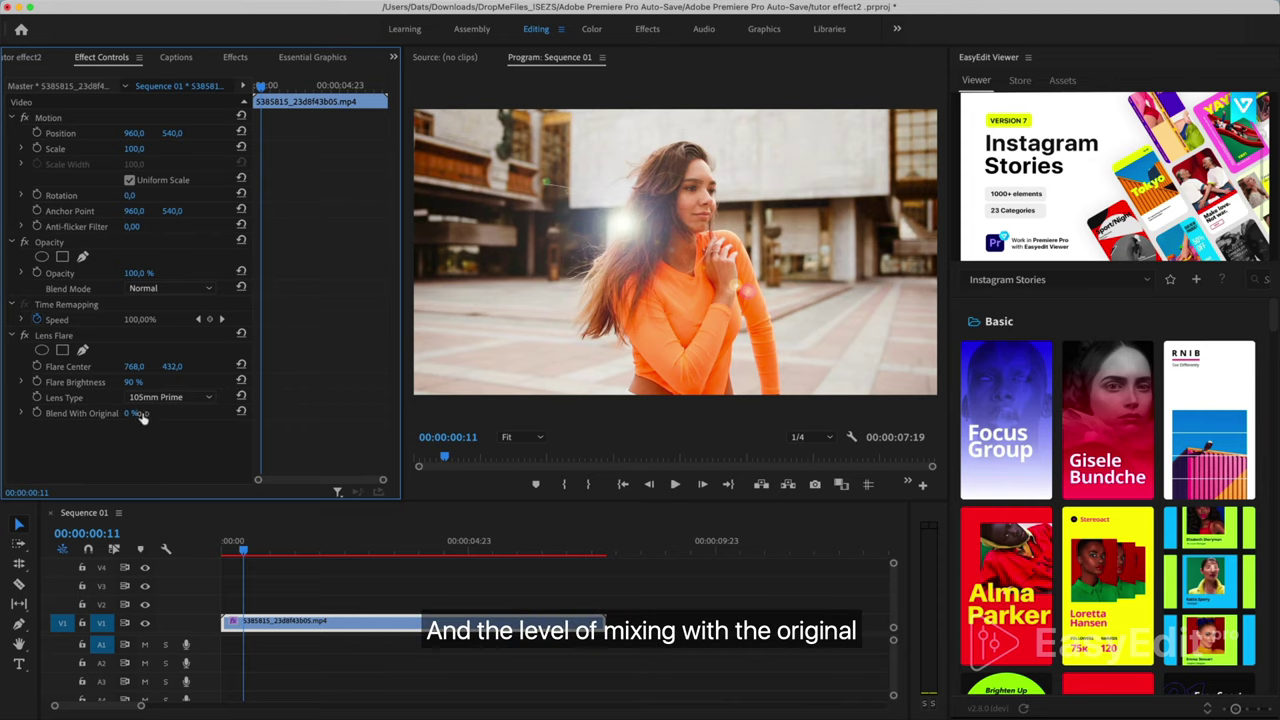
- Move the Flare Center to 256, 66 and return the lens to 50-300mm Zoom
drag(140, 415, 145, 383)
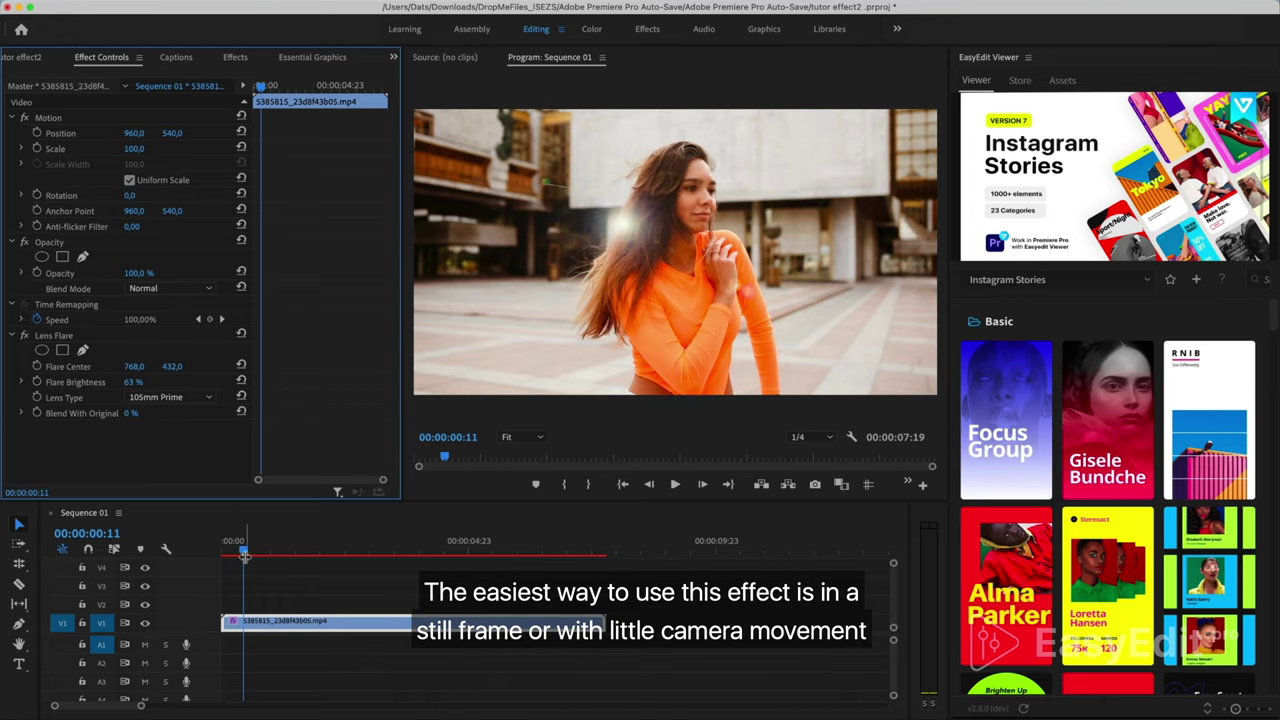
drag(244, 553, 313, 550)
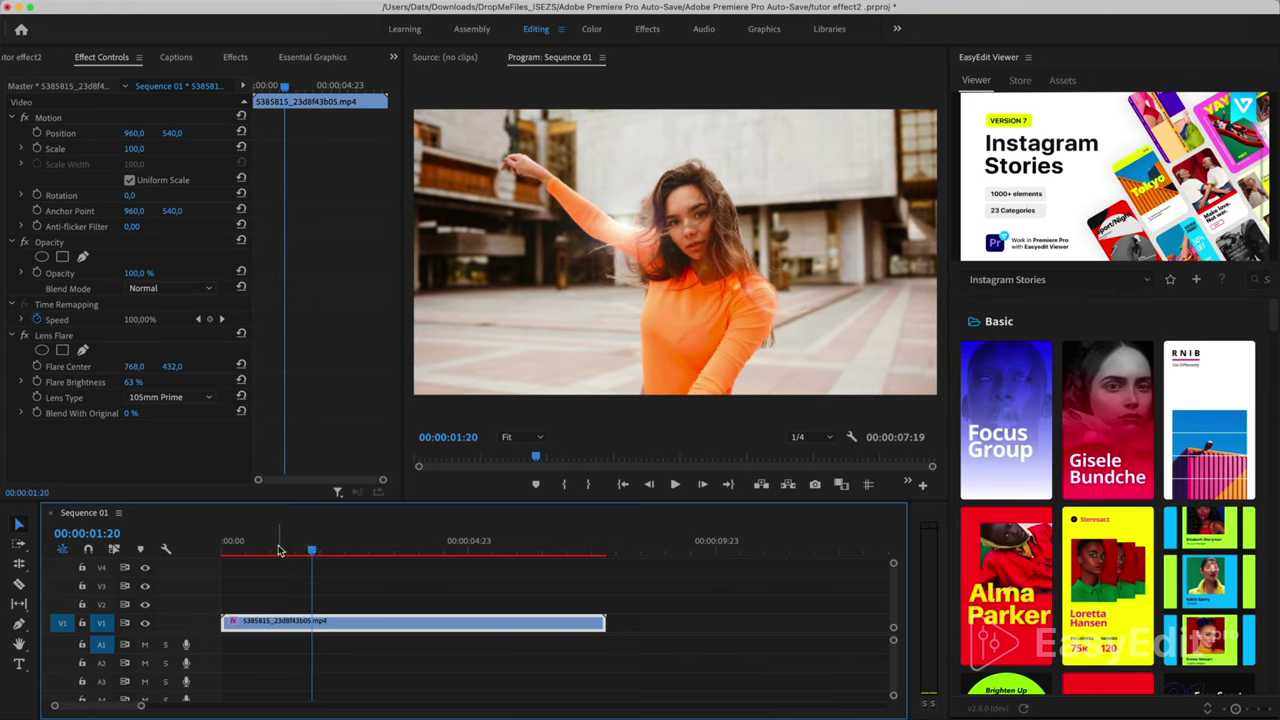
mouse_move(133, 366)
mouse_down()
mouse_move(95, 367)
mouse_move(177, 367)
mouse_move(148, 382)
mouse_up()
click(157, 396)
click(167, 418)
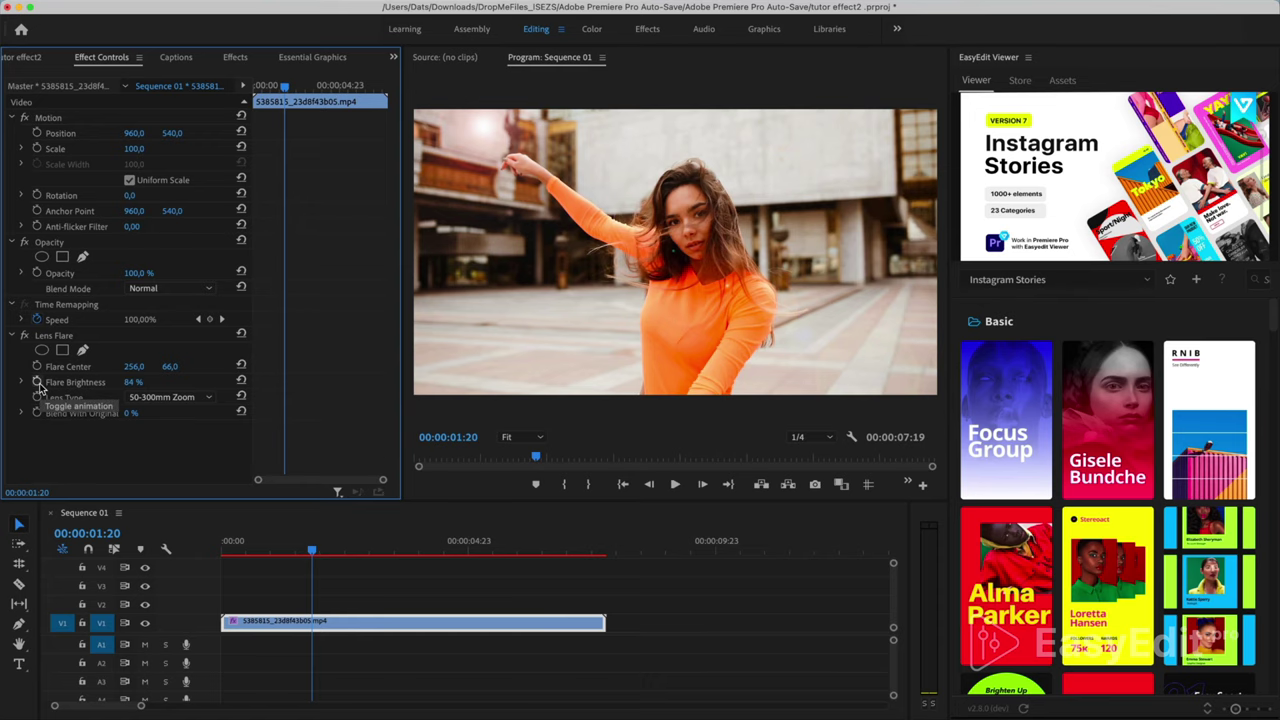
- Preview the lens flare from the sequence start and stop at the starting frame
key(space)
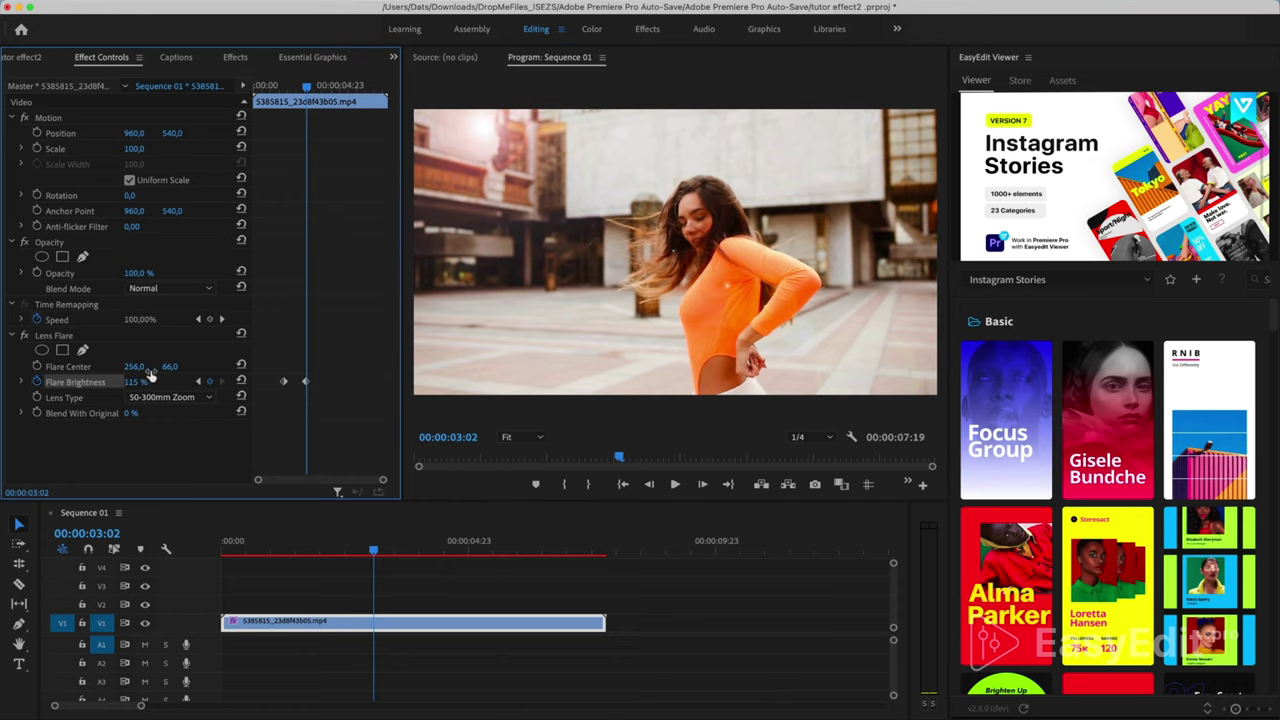
click(262, 86)
key(space)
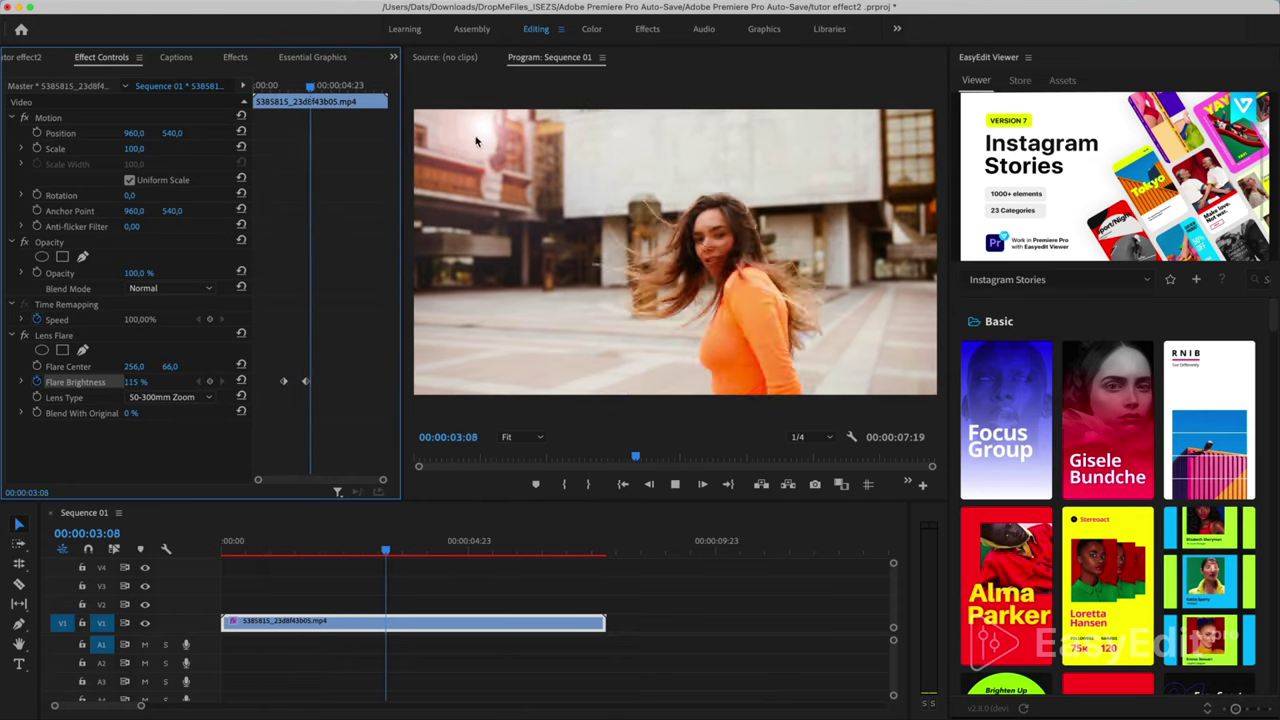
key(space)
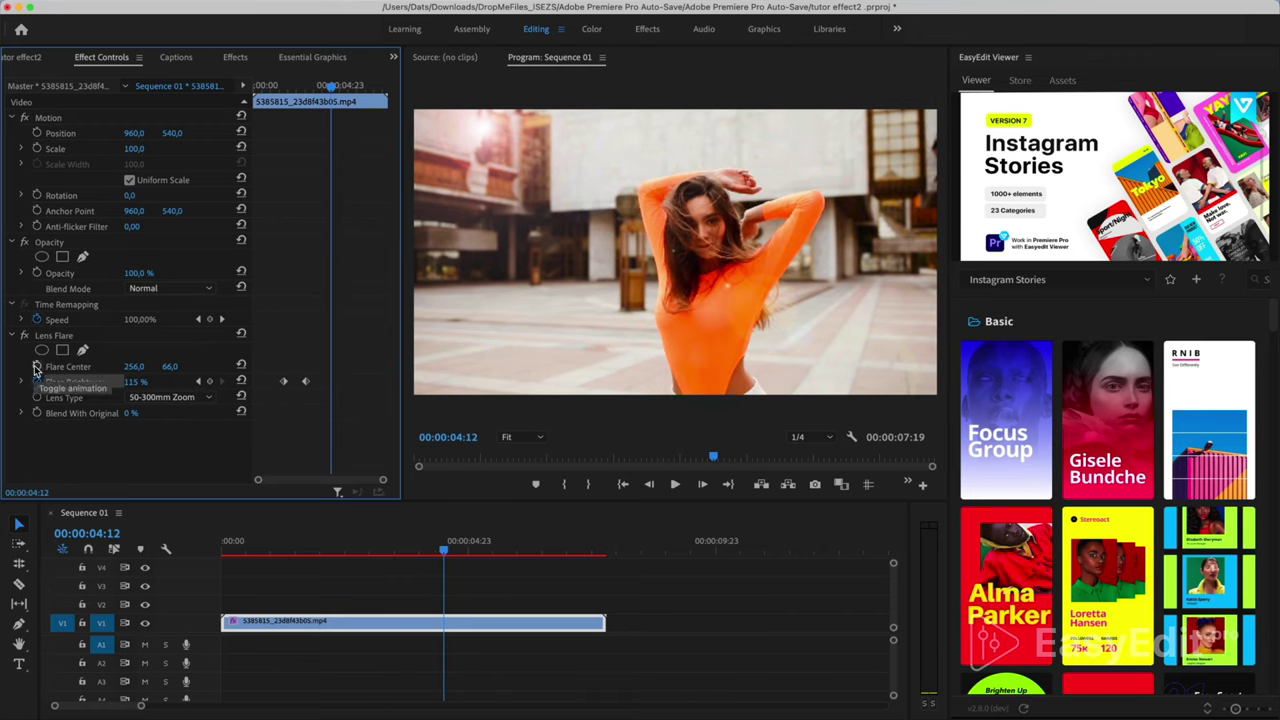
- Keyframe Flare Center at 256, 66, slide it right at a later frame, and play it back
click(36, 366)
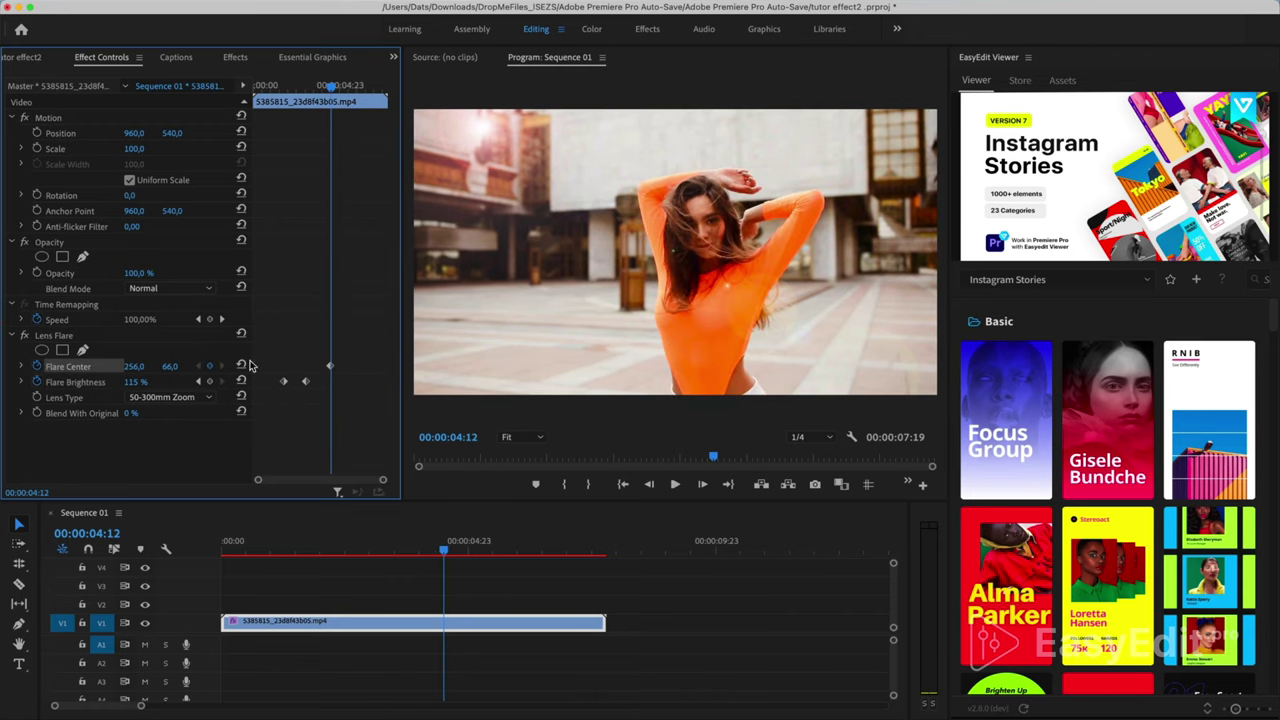
key(space)
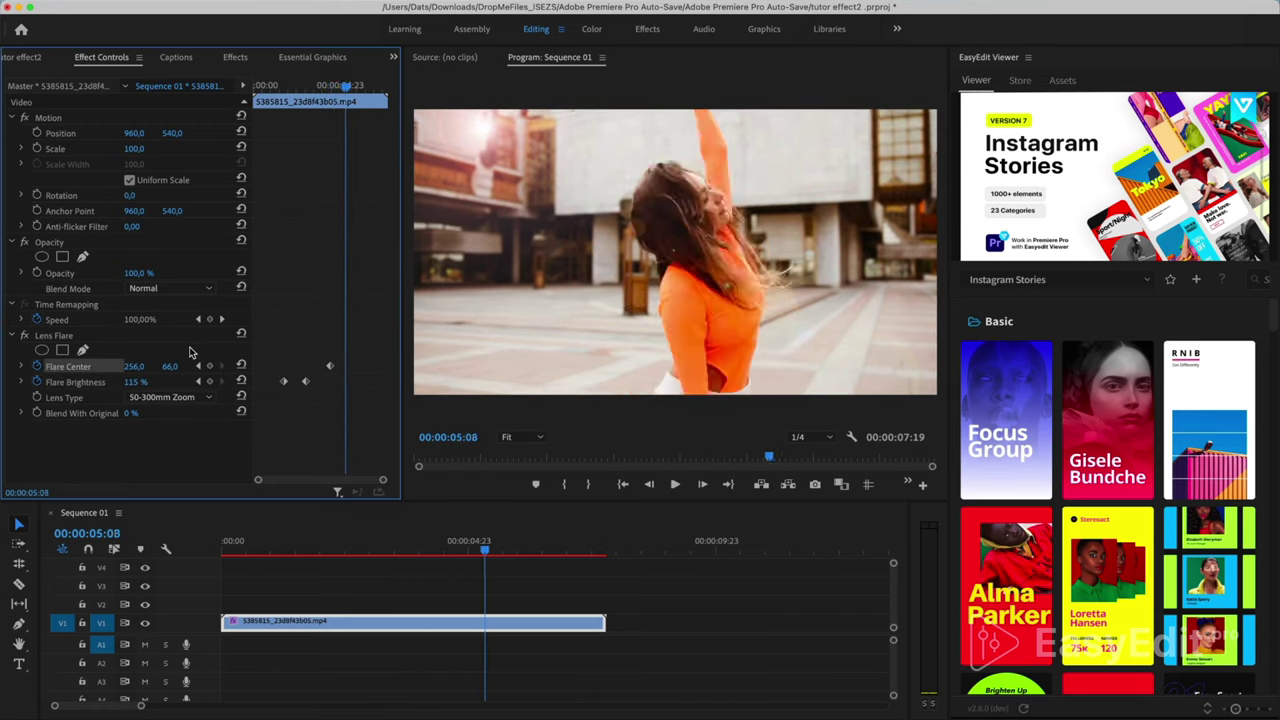
drag(133, 366, 1279, 366)
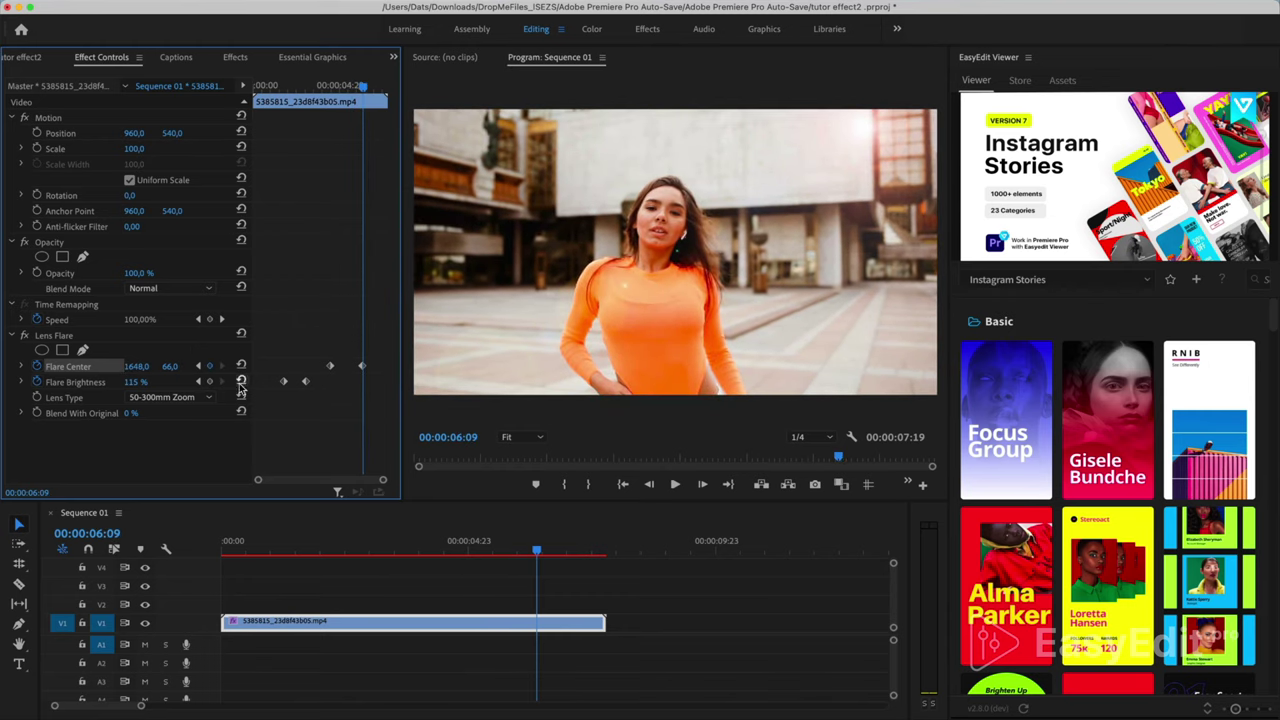
drag(365, 372, 315, 366)
click(273, 87)
key(space)
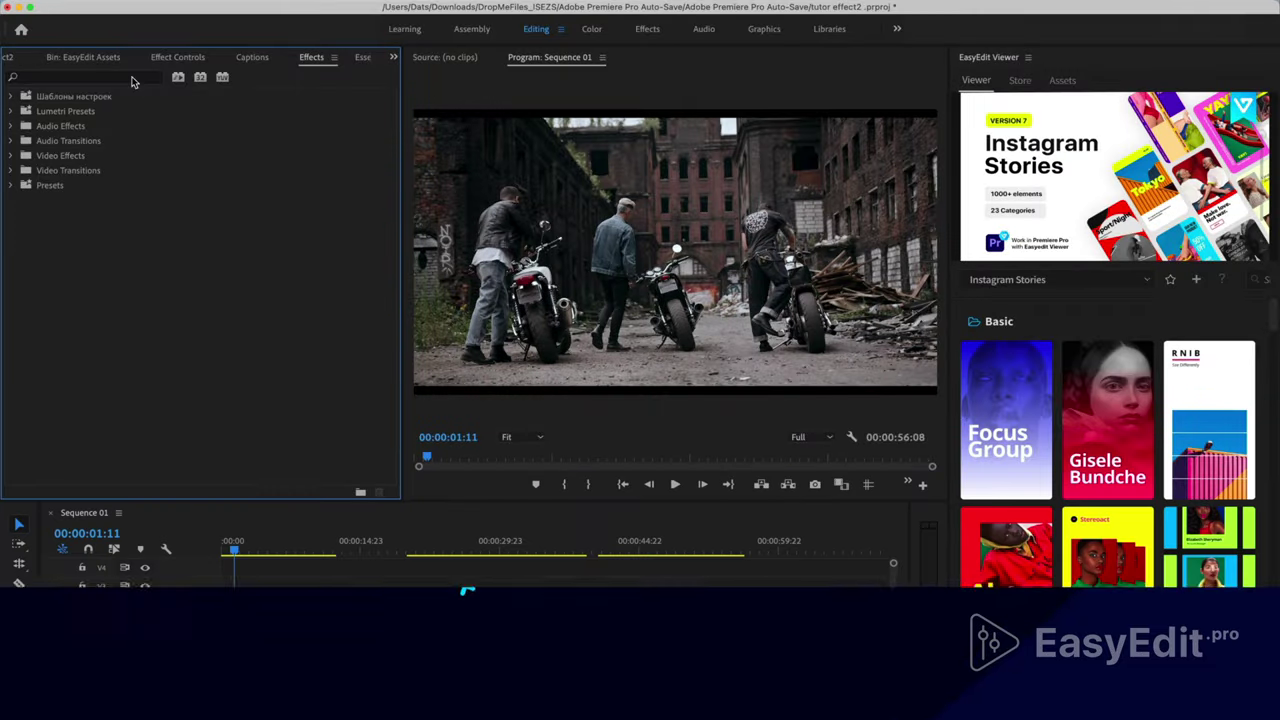
- Find the Crop effect with a 'crop' search and apply it to the first motorcycle clip
click(131, 80)
text(c)
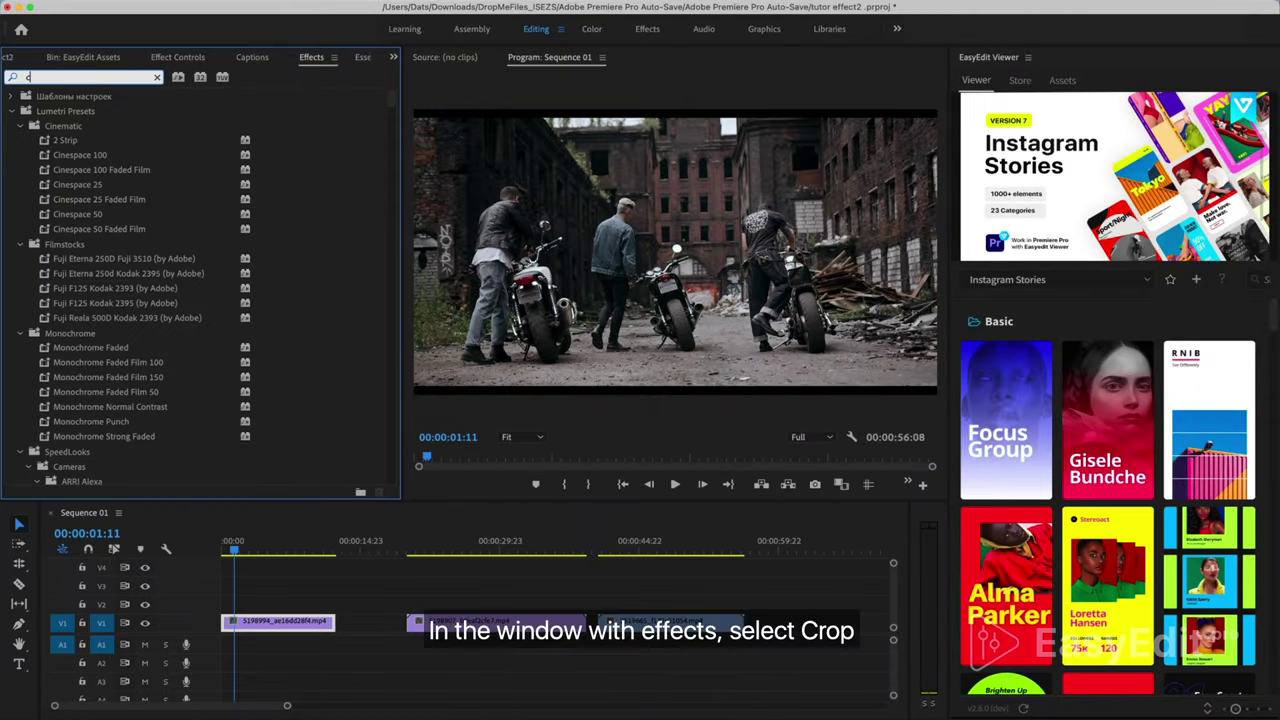
text(rop)
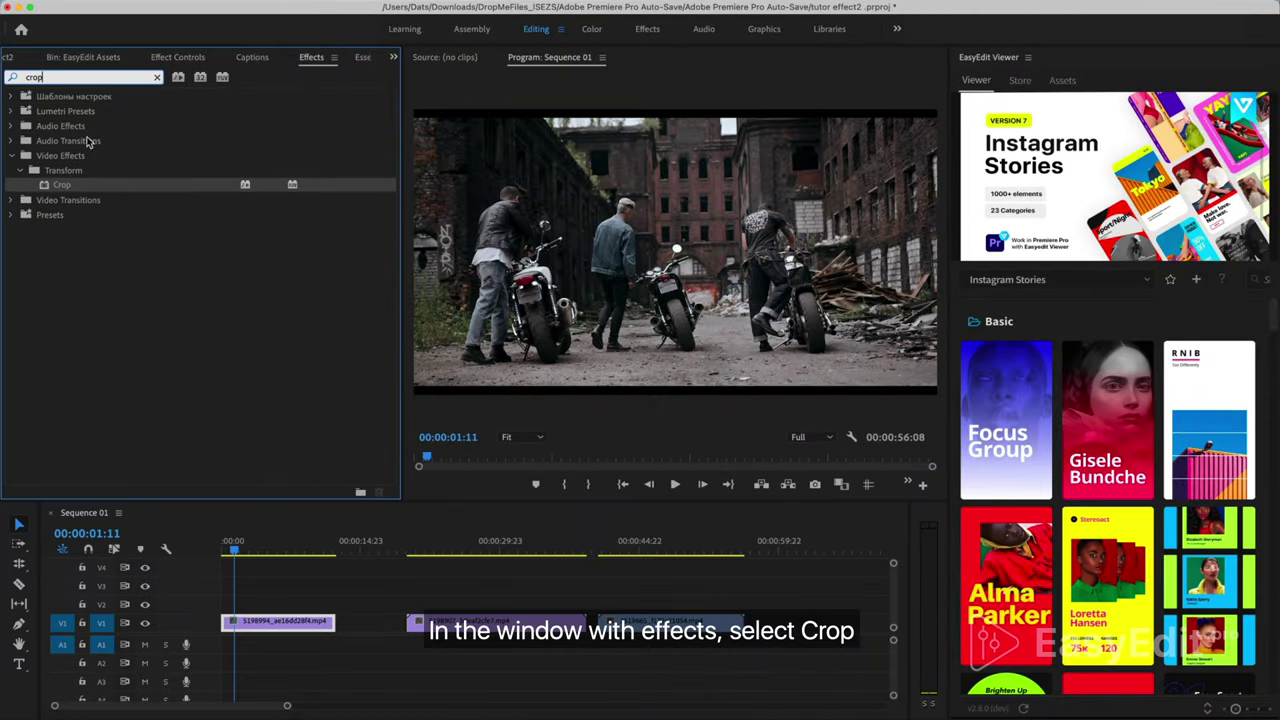
click(62, 185)
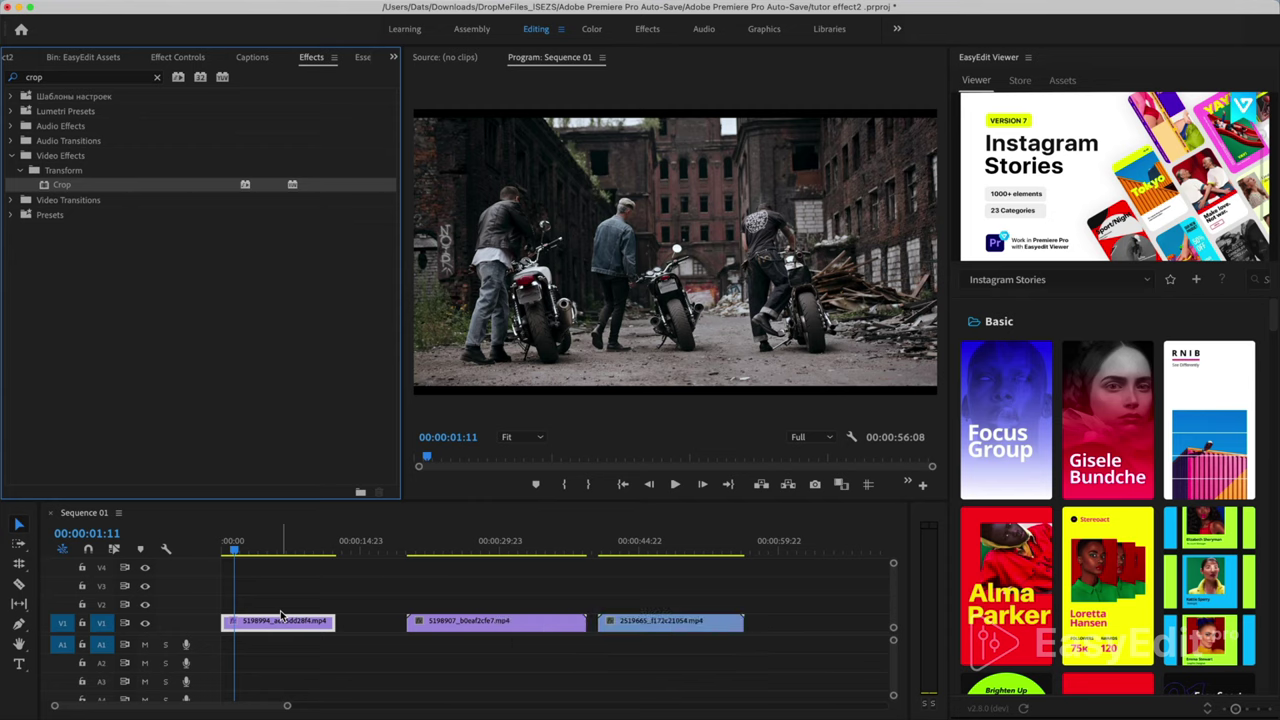
click(179, 58)
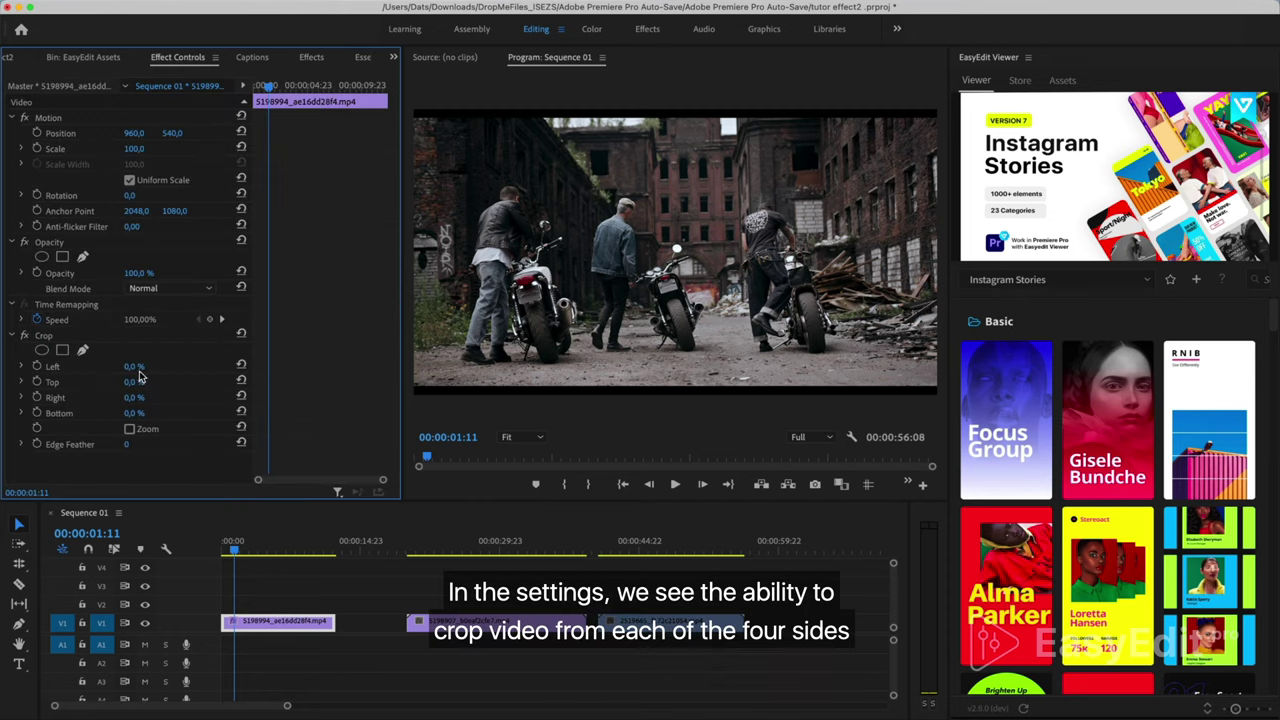
- Preview the first motorcycle clip and crop 39% off its left side
click(234, 545)
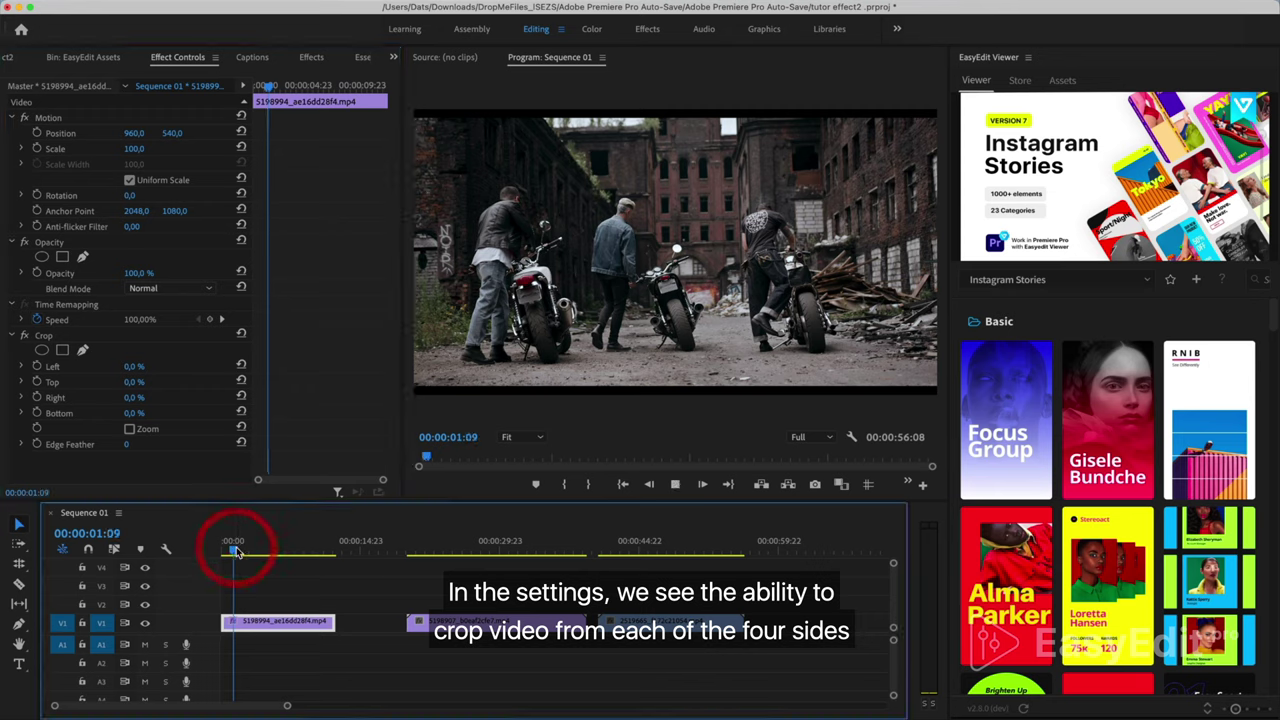
key(space)
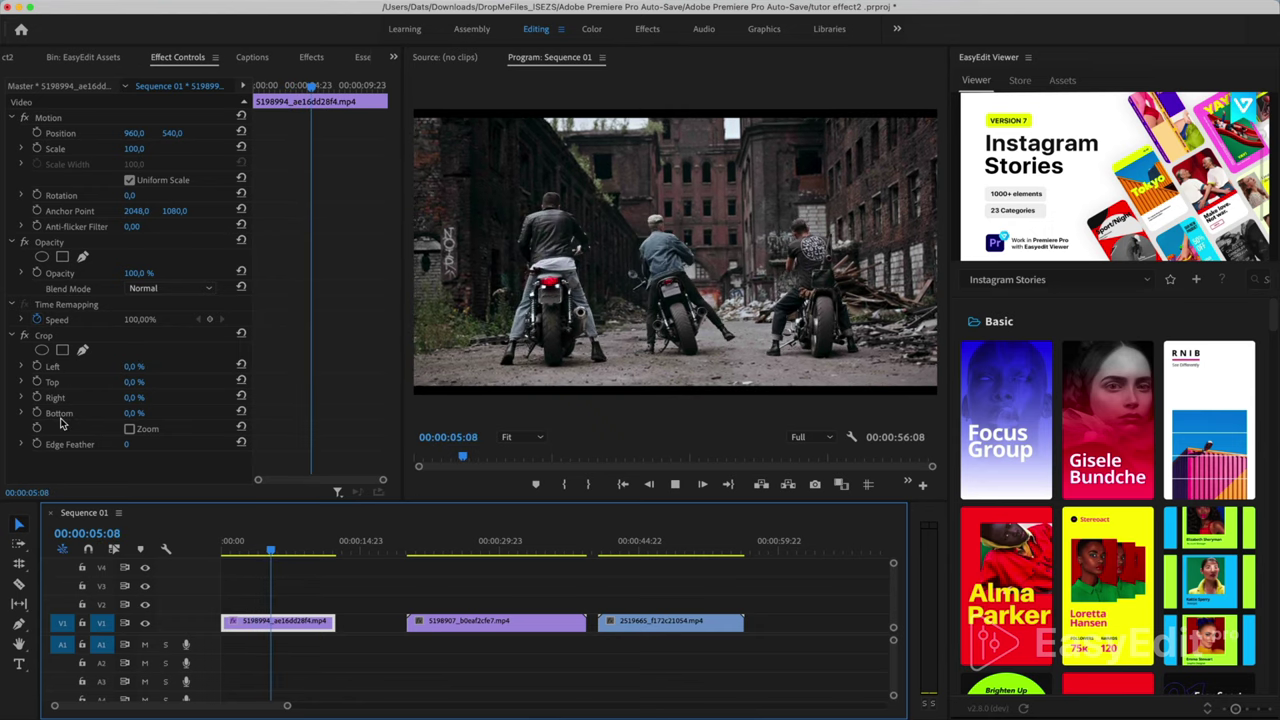
click(261, 546)
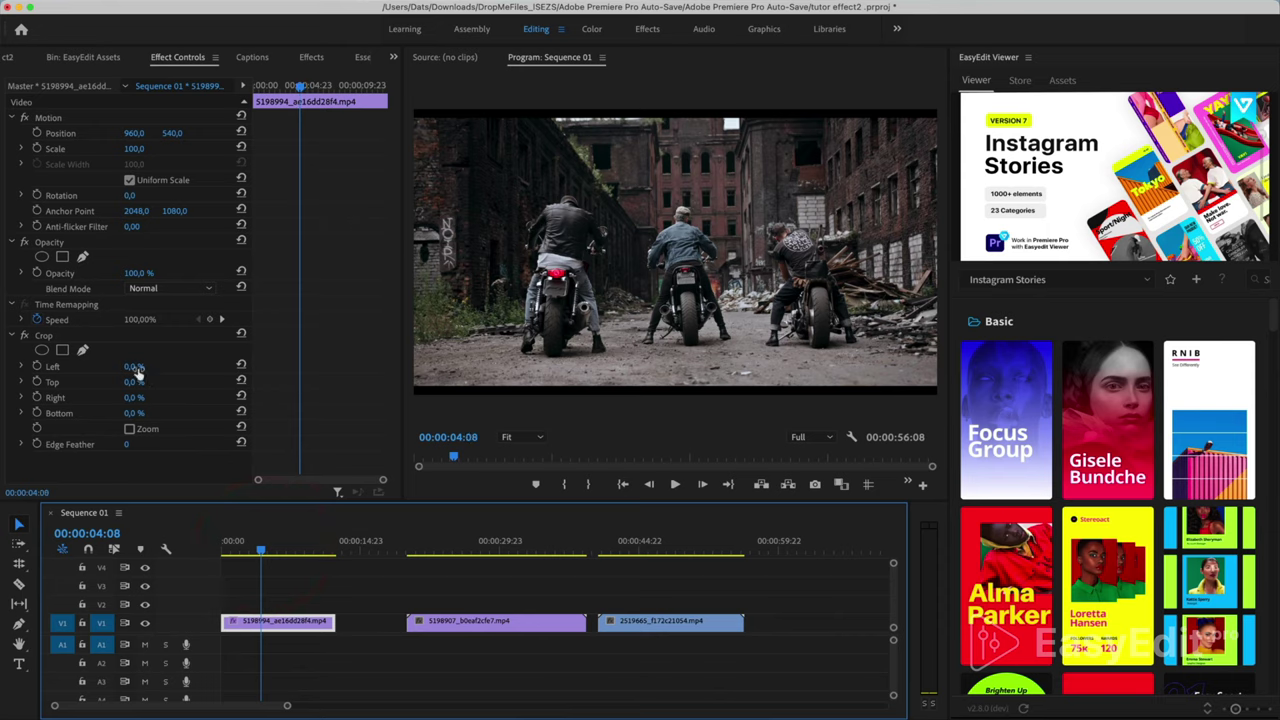
drag(134, 367, 140, 413)
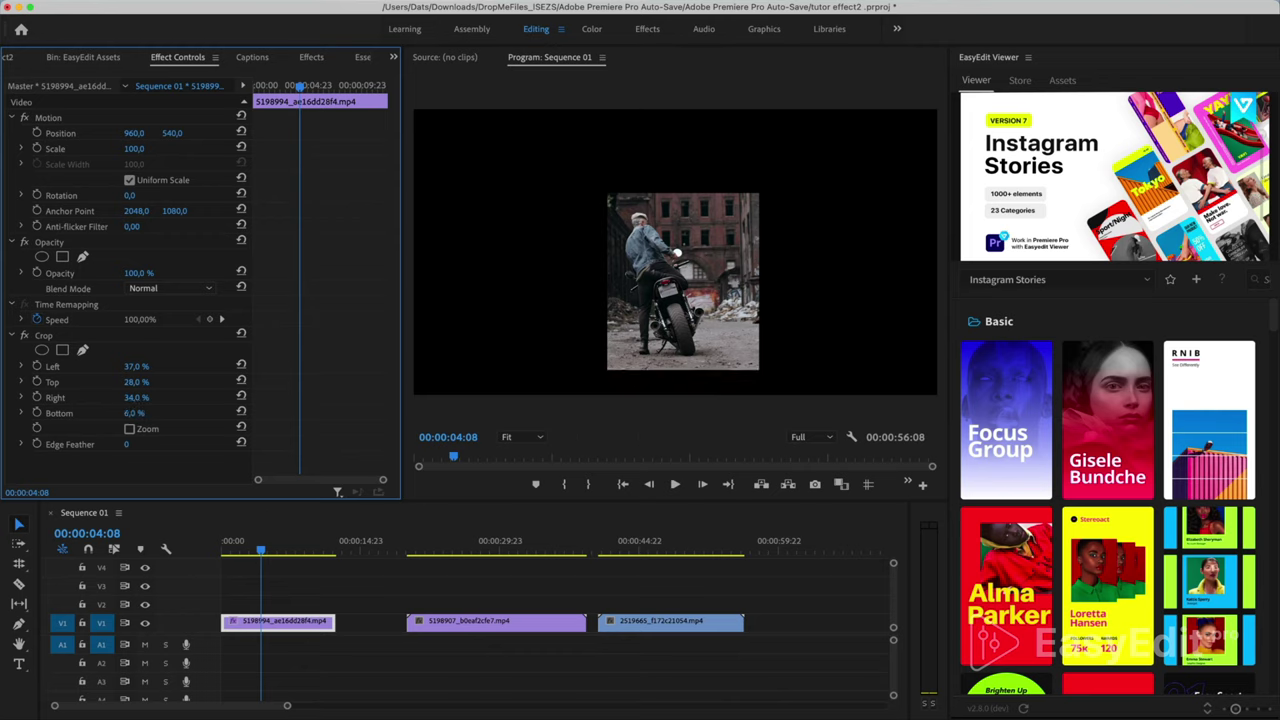
- Position the cropped clip at 540, 302, rotate it to -24°, and move it onto track V2
click(240, 552)
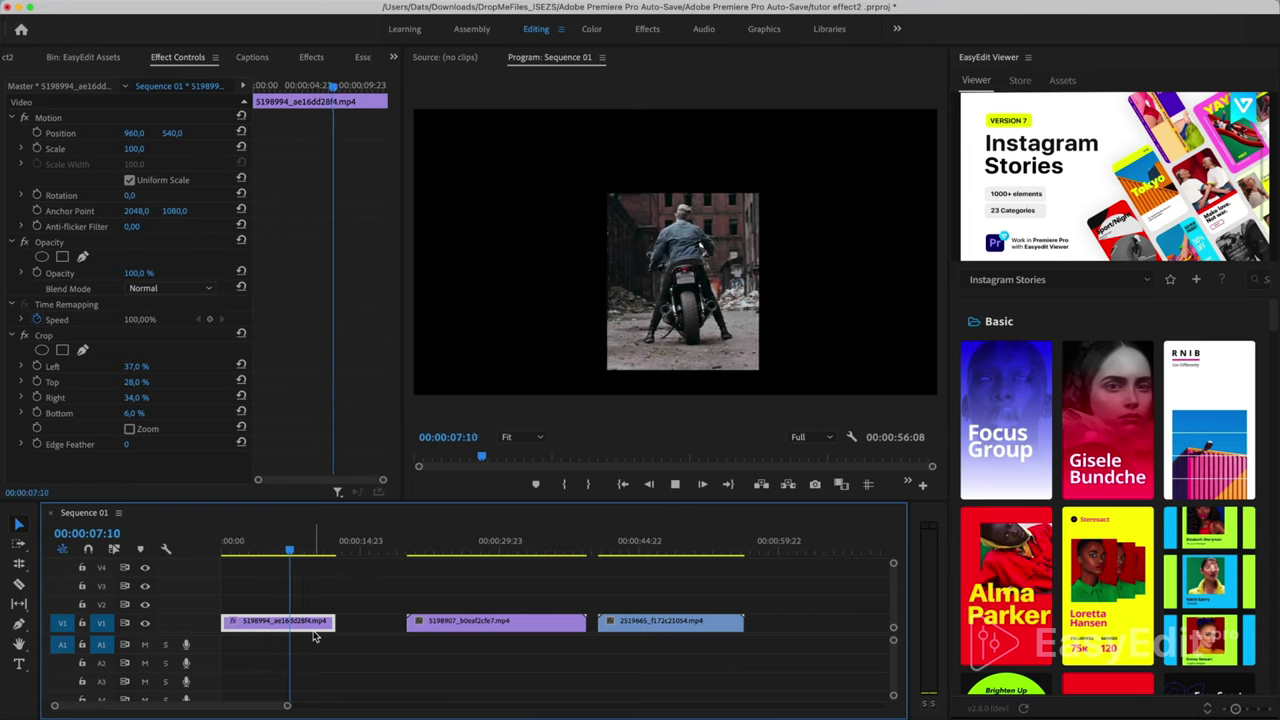
key(space)
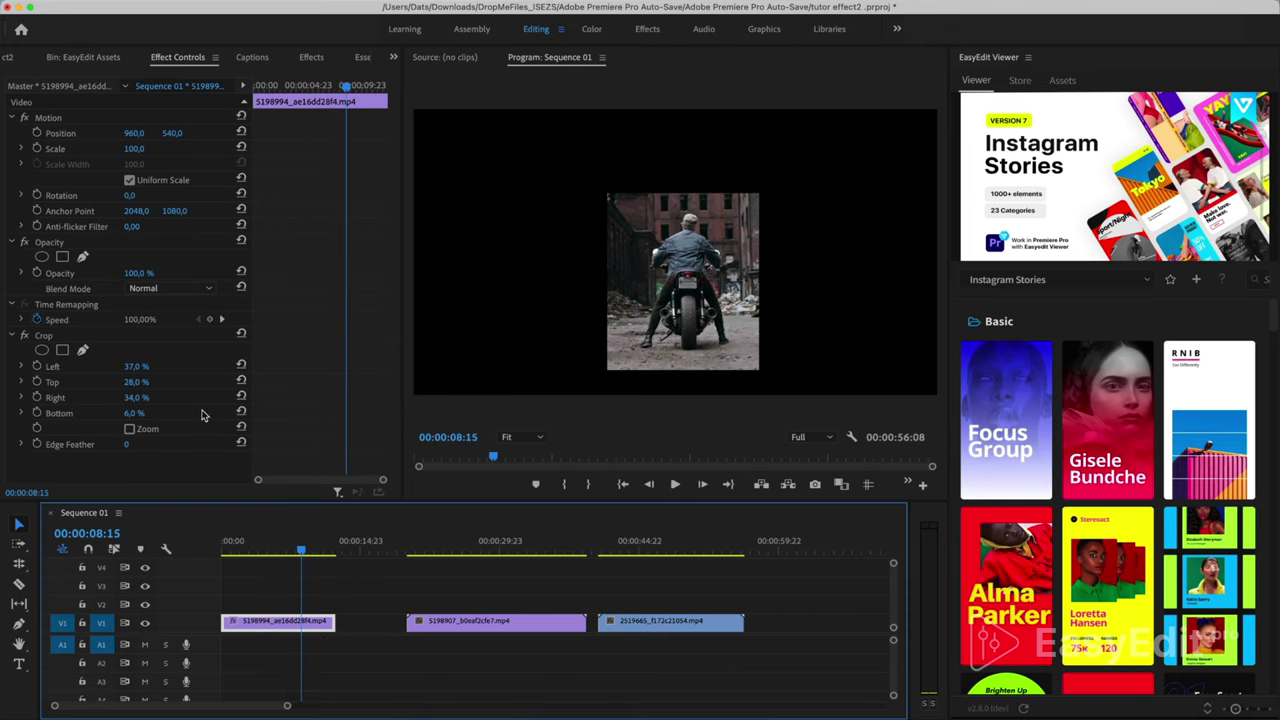
mouse_move(134, 133)
mouse_down()
mouse_move(60, 133)
mouse_move(190, 133)
mouse_move(120, 133)
mouse_move(149, 148)
mouse_move(113, 148)
mouse_move(145, 148)
mouse_up()
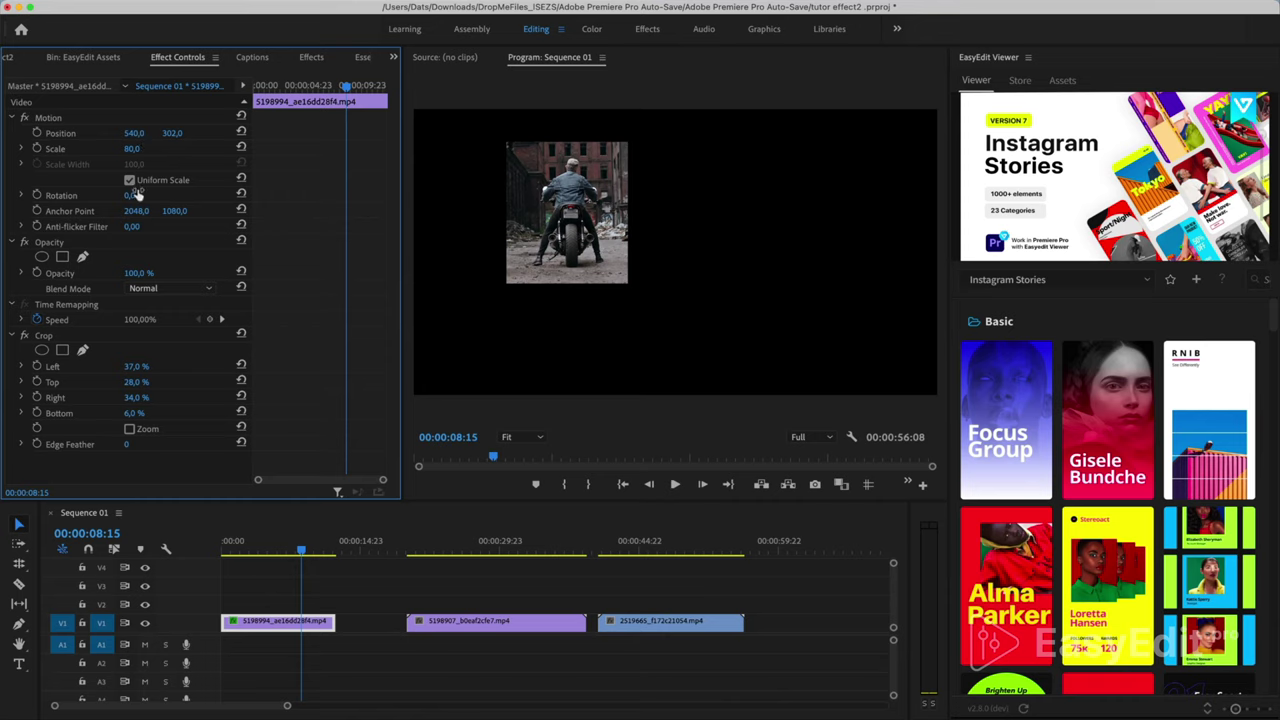
drag(138, 195, 118, 195)
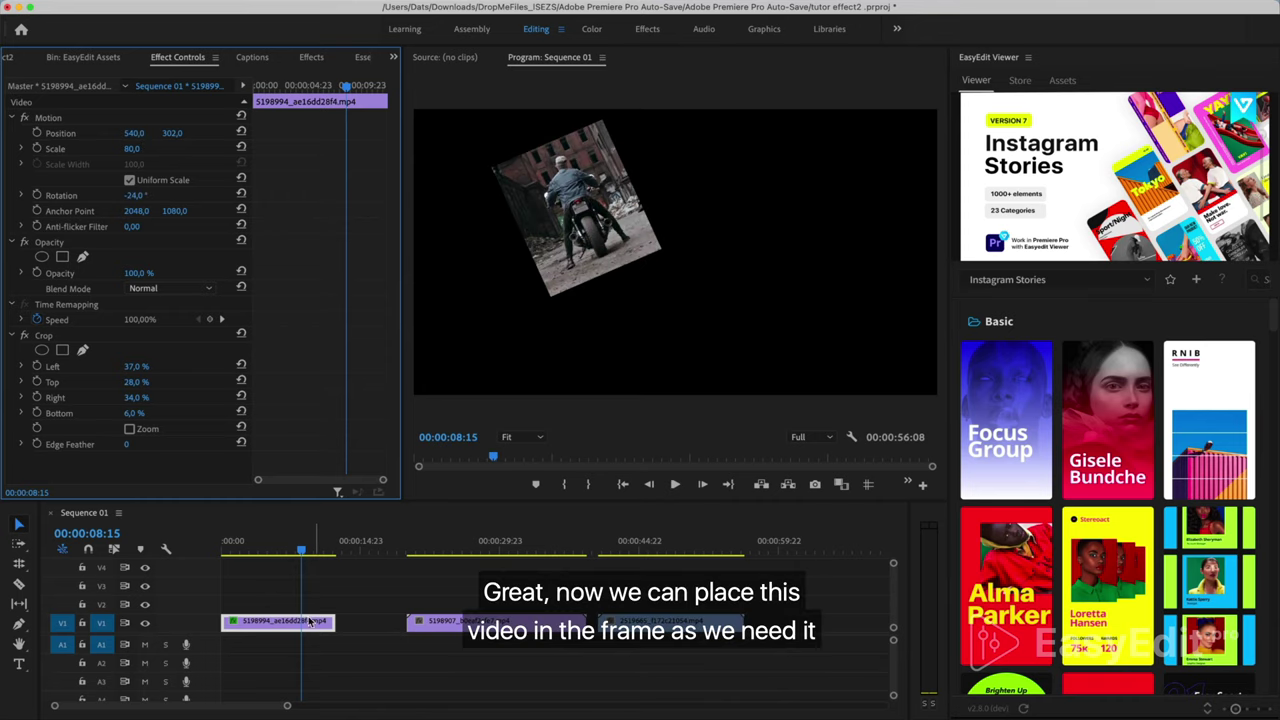
drag(278, 621, 278, 603)
click(453, 553)
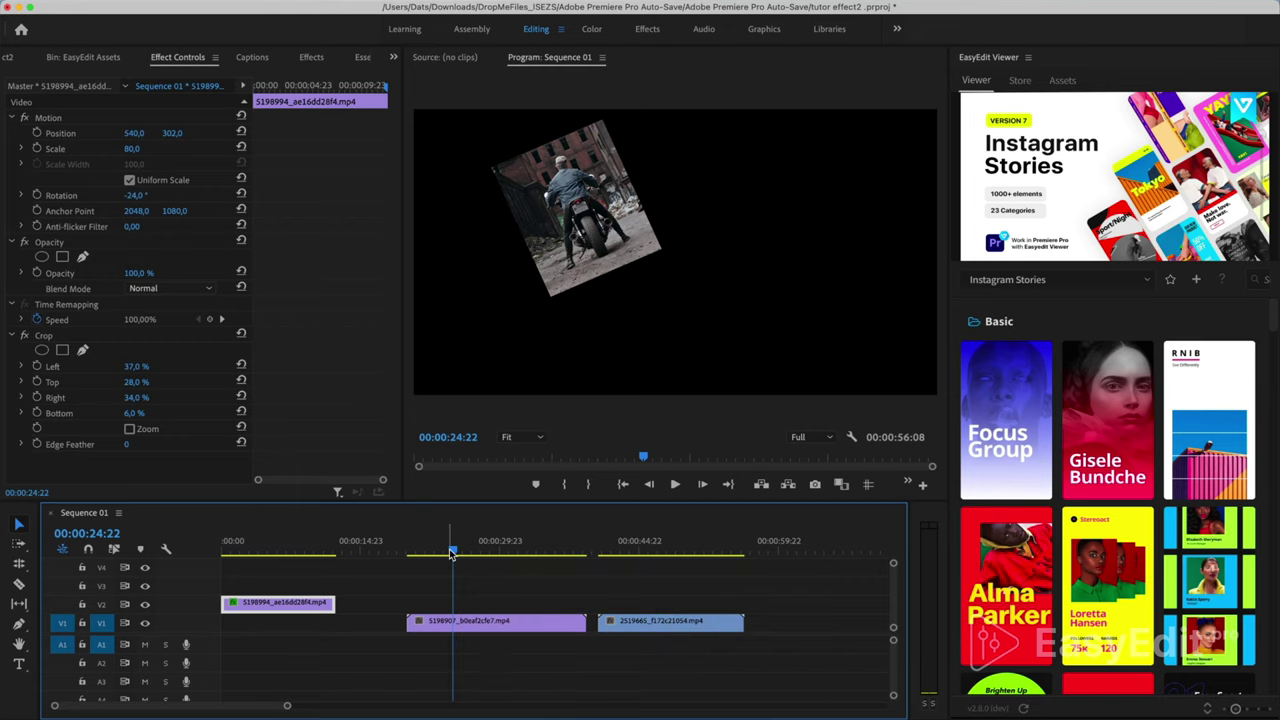
- Crop the second motorcycle clip to Left 52%, Top 27%, Bottom 9%
click(491, 626)
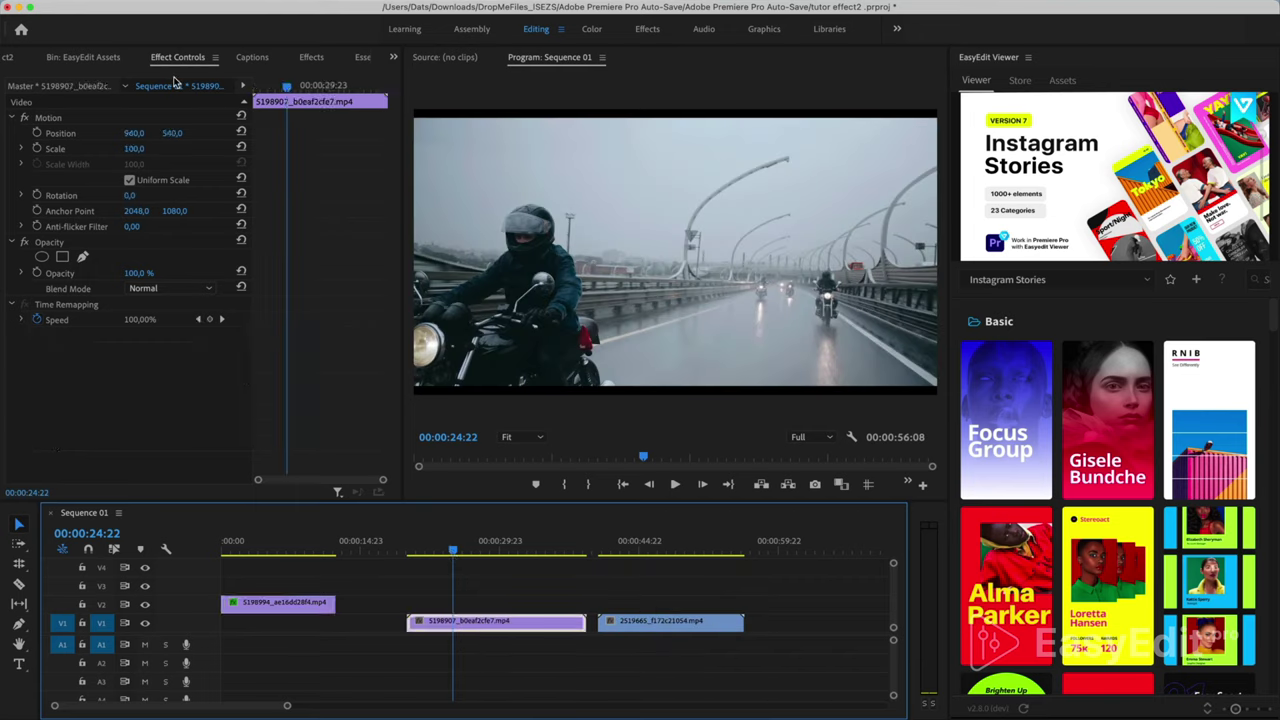
click(312, 58)
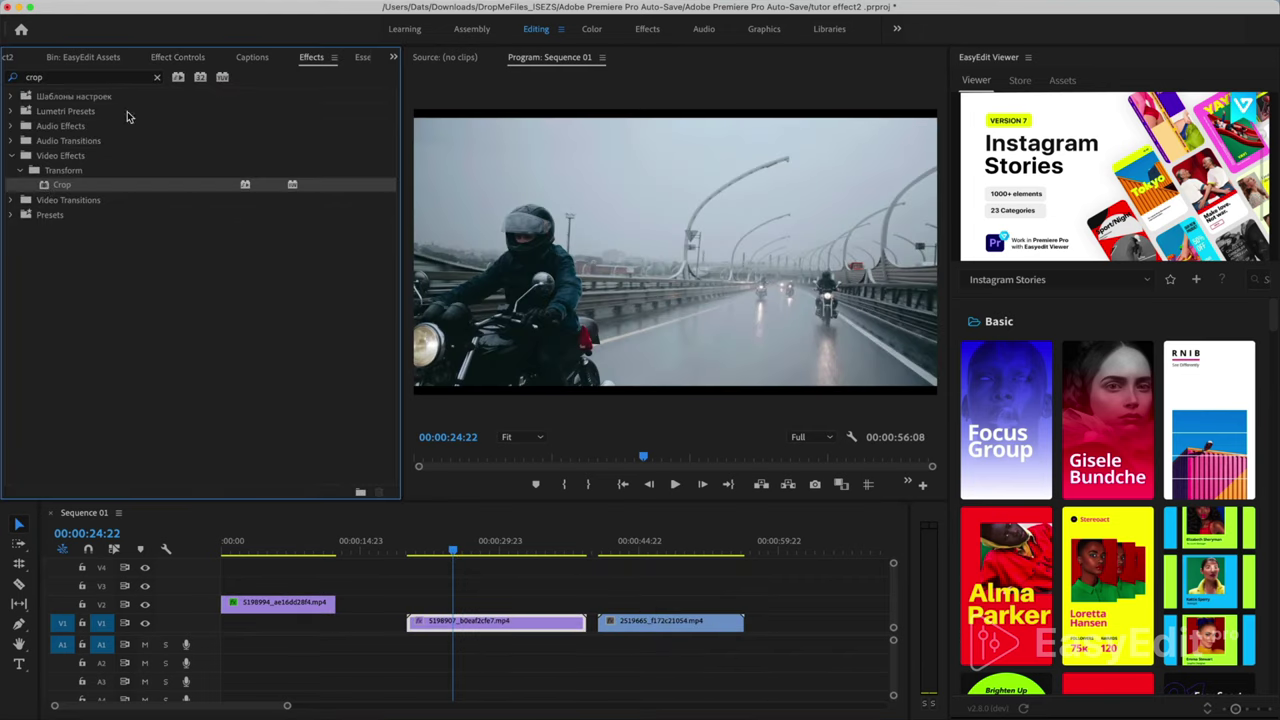
click(160, 58)
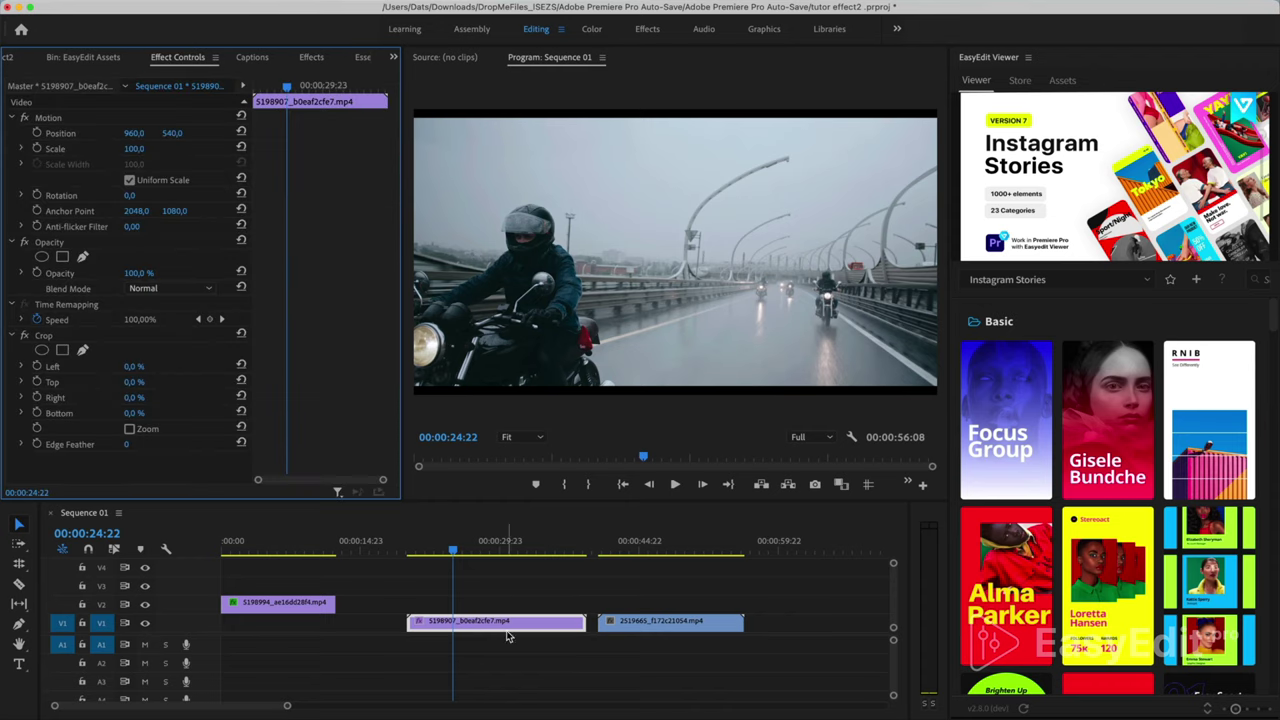
click(451, 552)
key(space)
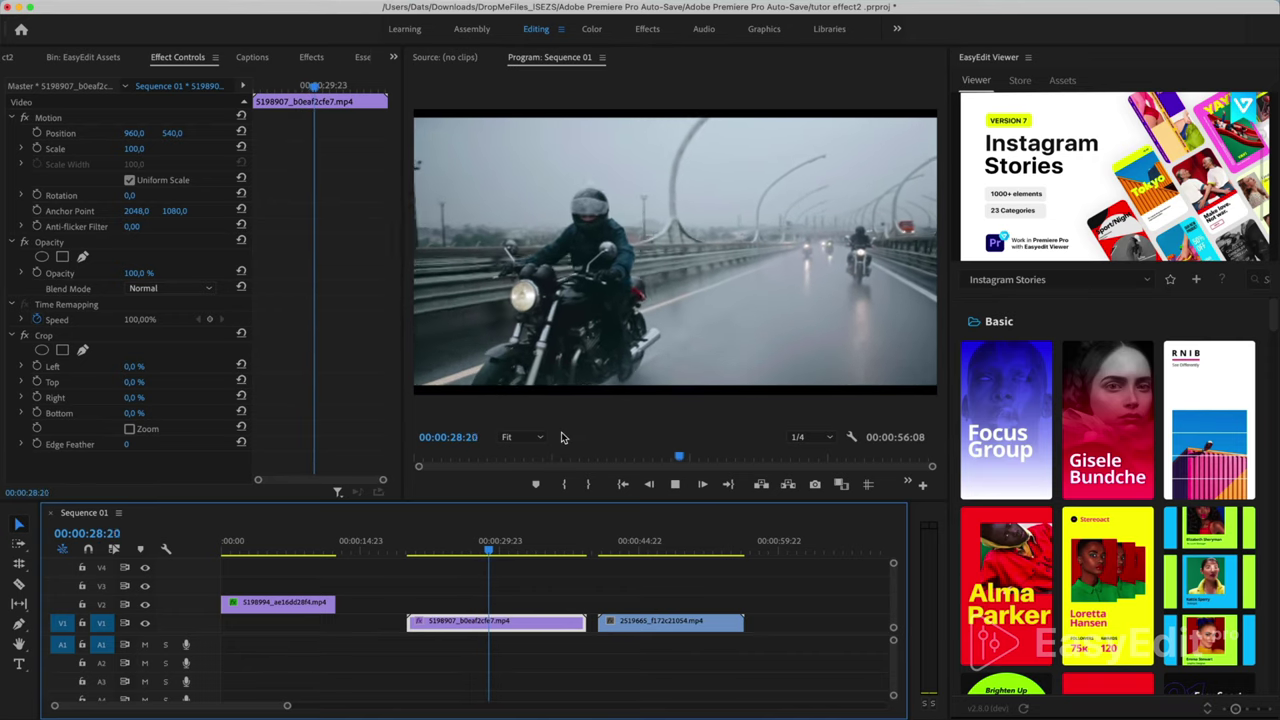
key(space)
click(425, 549)
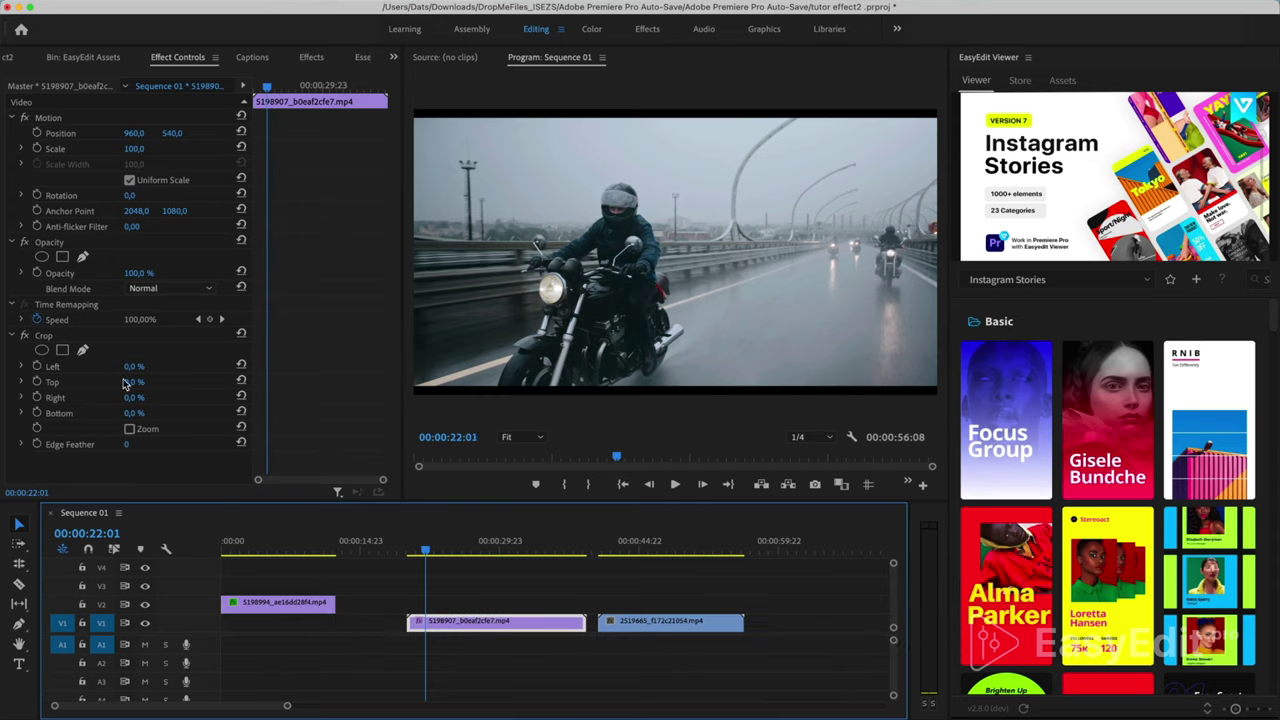
drag(140, 367, 145, 413)
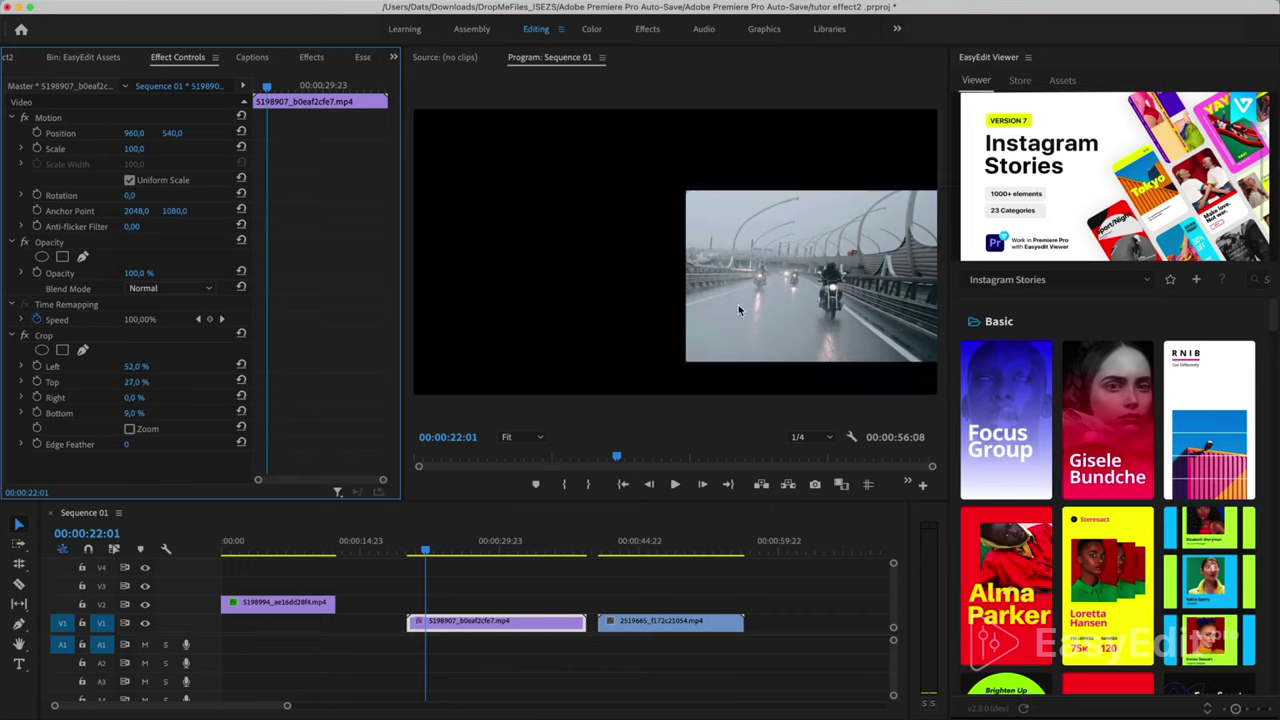
- Save the project and move the rainy-road clip up to track V3 near the start
key(super+s)
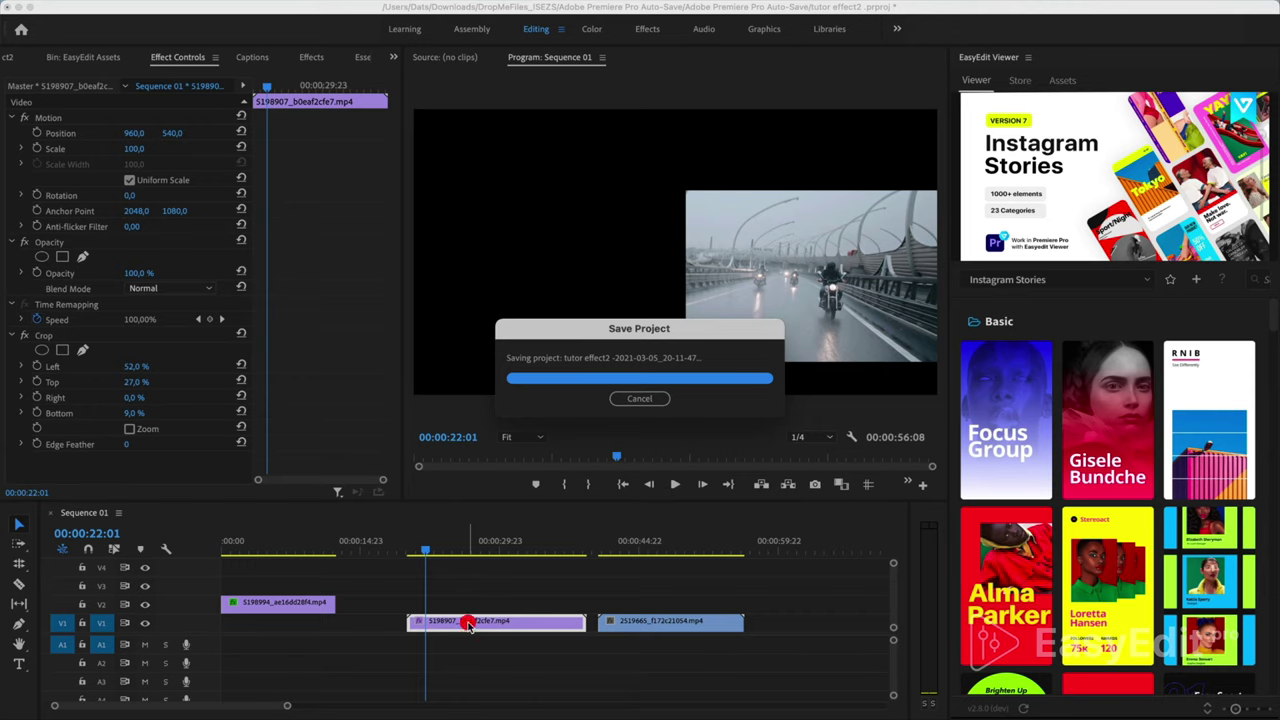
drag(468, 623, 289, 586)
click(279, 553)
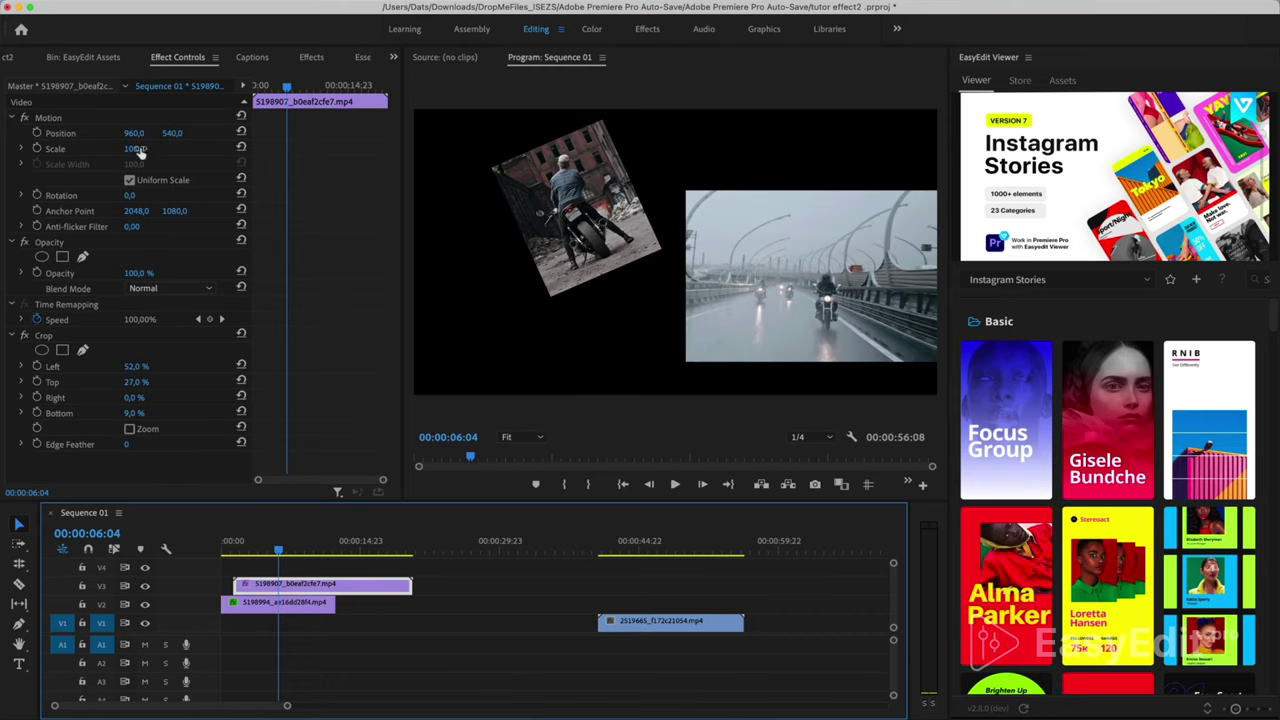
- Scale the cropped rainy-road clip to 87% and position it at 1015, 270
drag(147, 143, 144, 148)
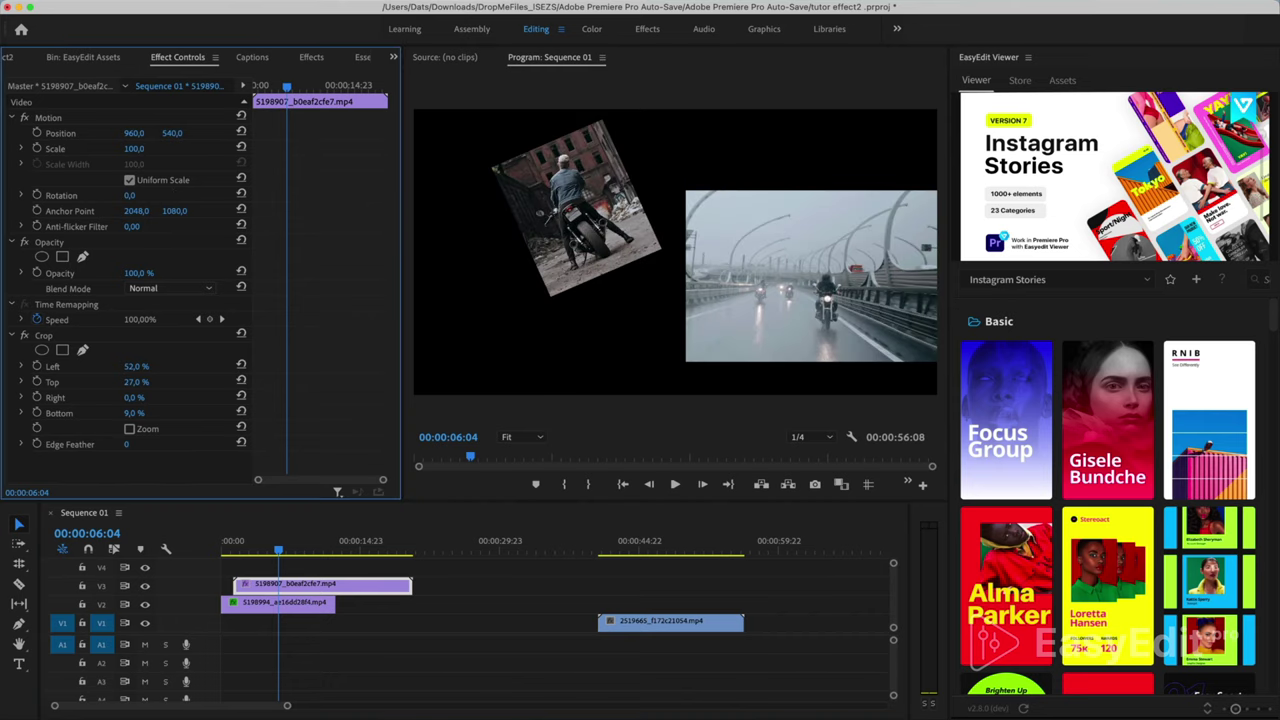
click(140, 148)
drag(133, 135, 178, 133)
- Move the speedometer clip 2519665 on V1 to the start of the sequence
drag(655, 620, 280, 628)
click(238, 549)
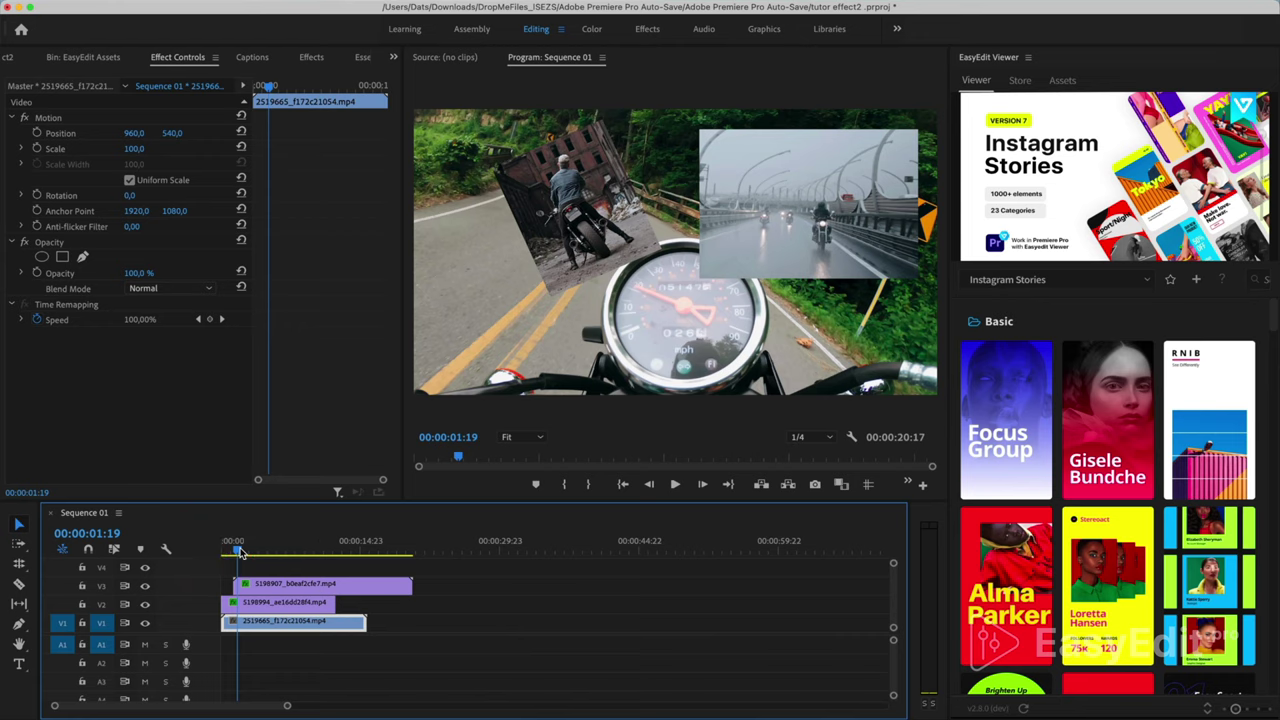
click(225, 549)
- Play back the stacked motorcycle composite from the start
key(space)
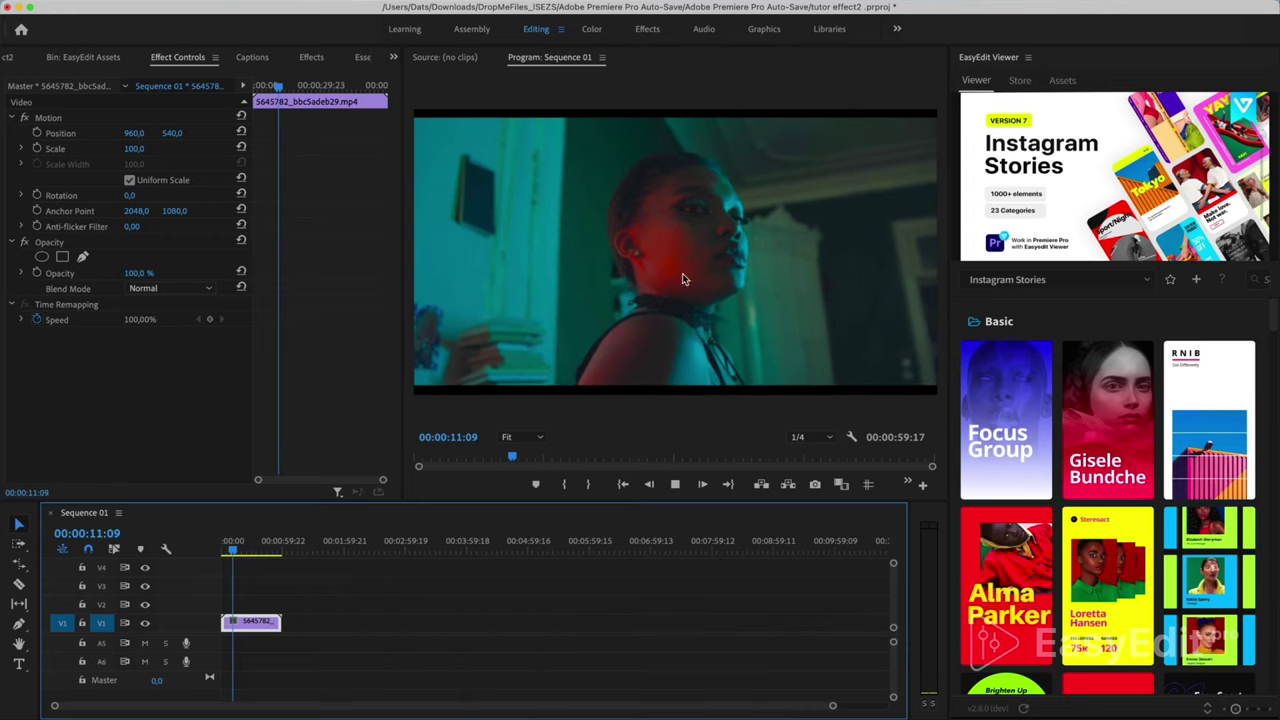
- Apply the Strobe Light effect to the portrait clip using a 'stro' search
key(space)
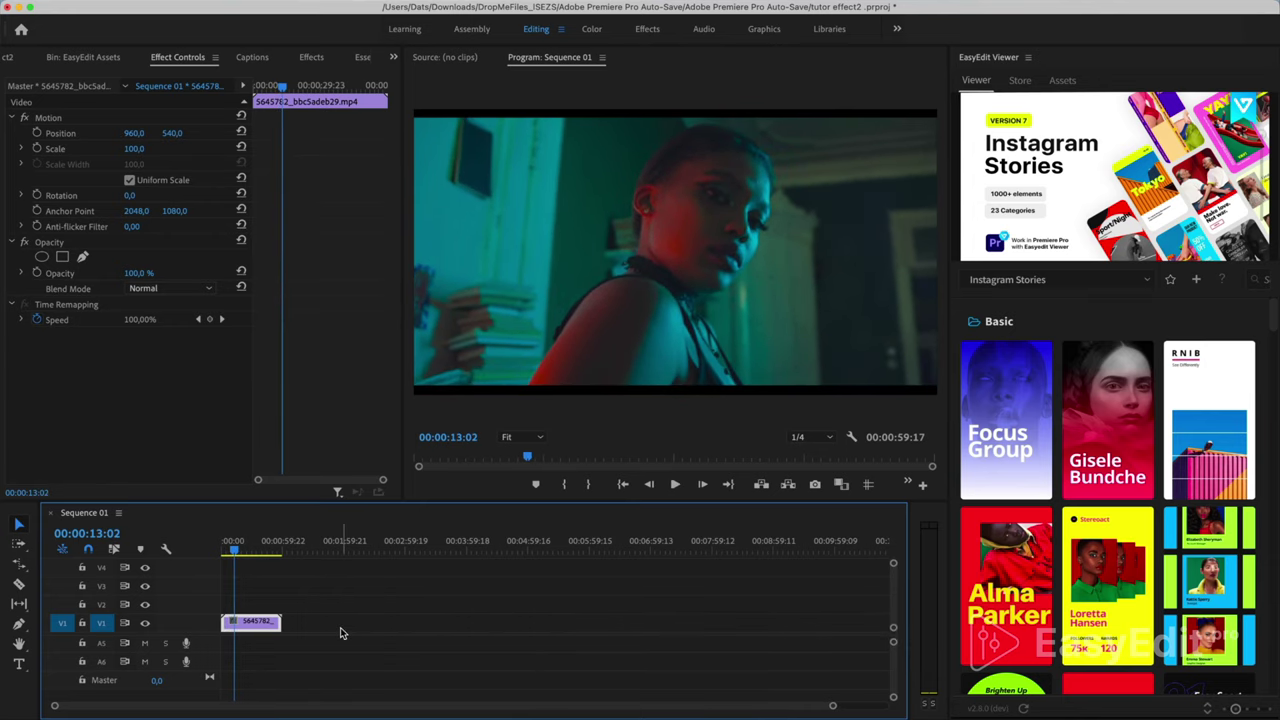
click(311, 58)
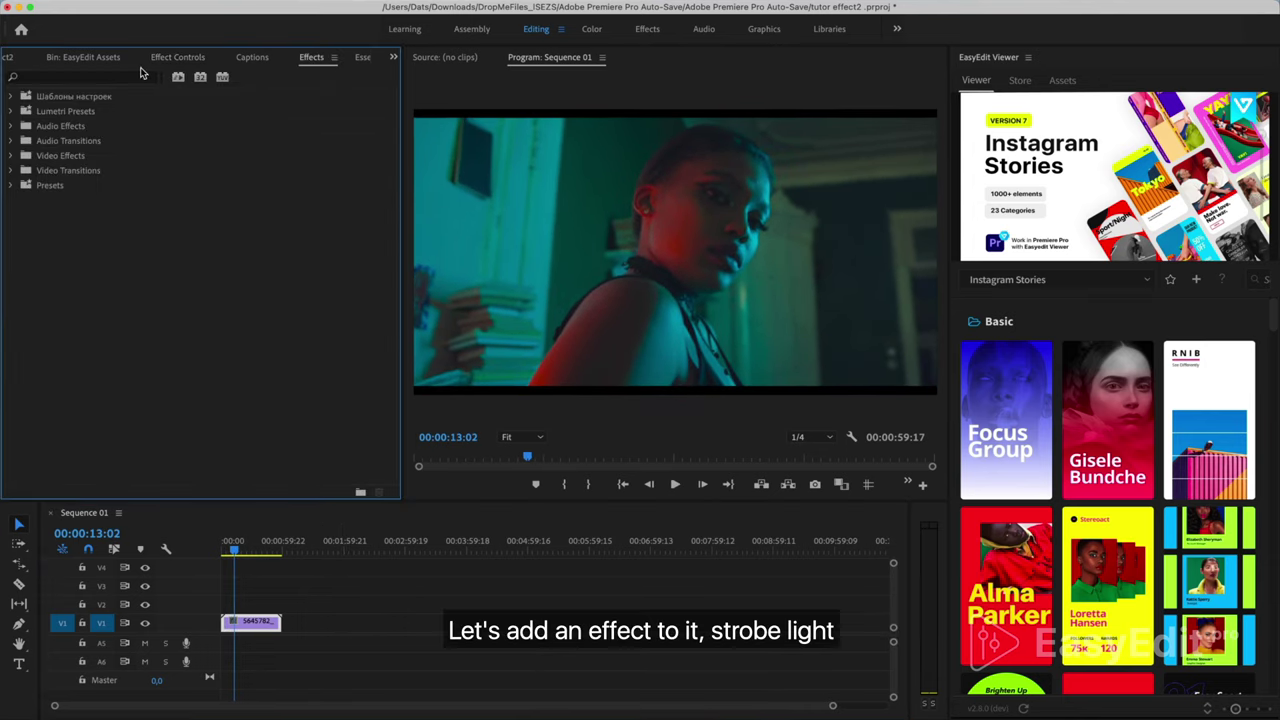
click(132, 79)
text(stro)
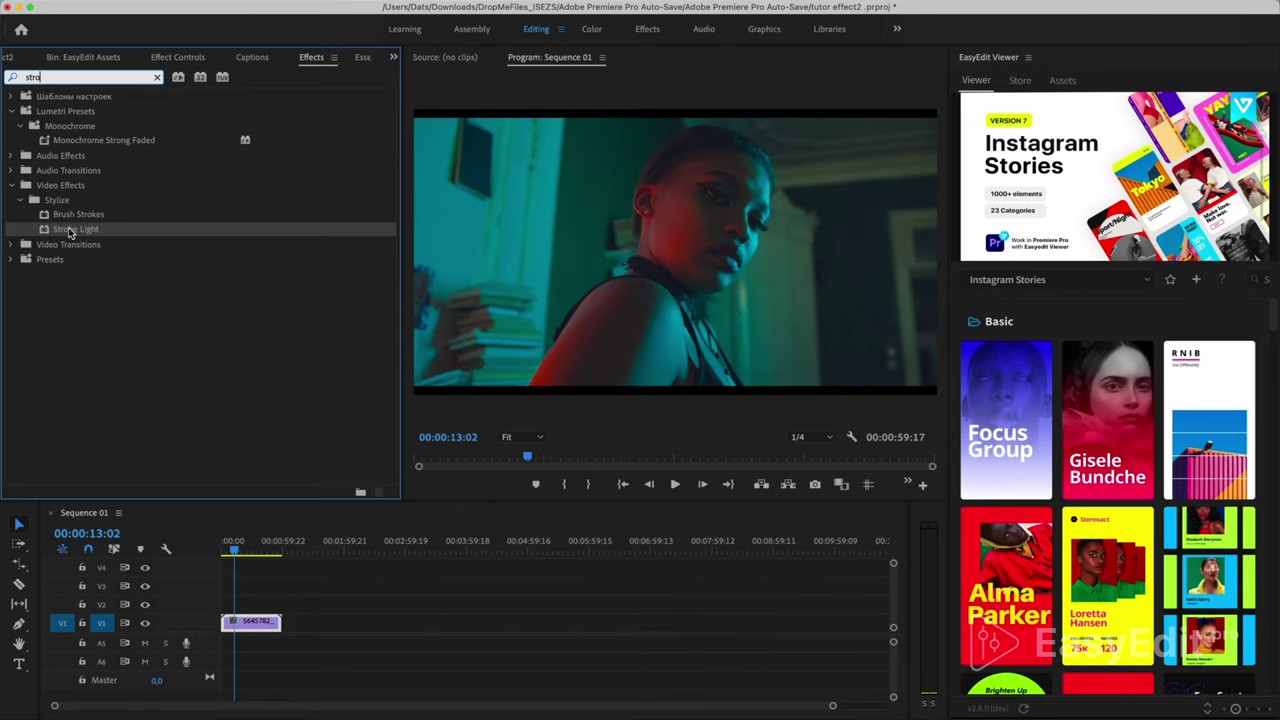
double_click(70, 233)
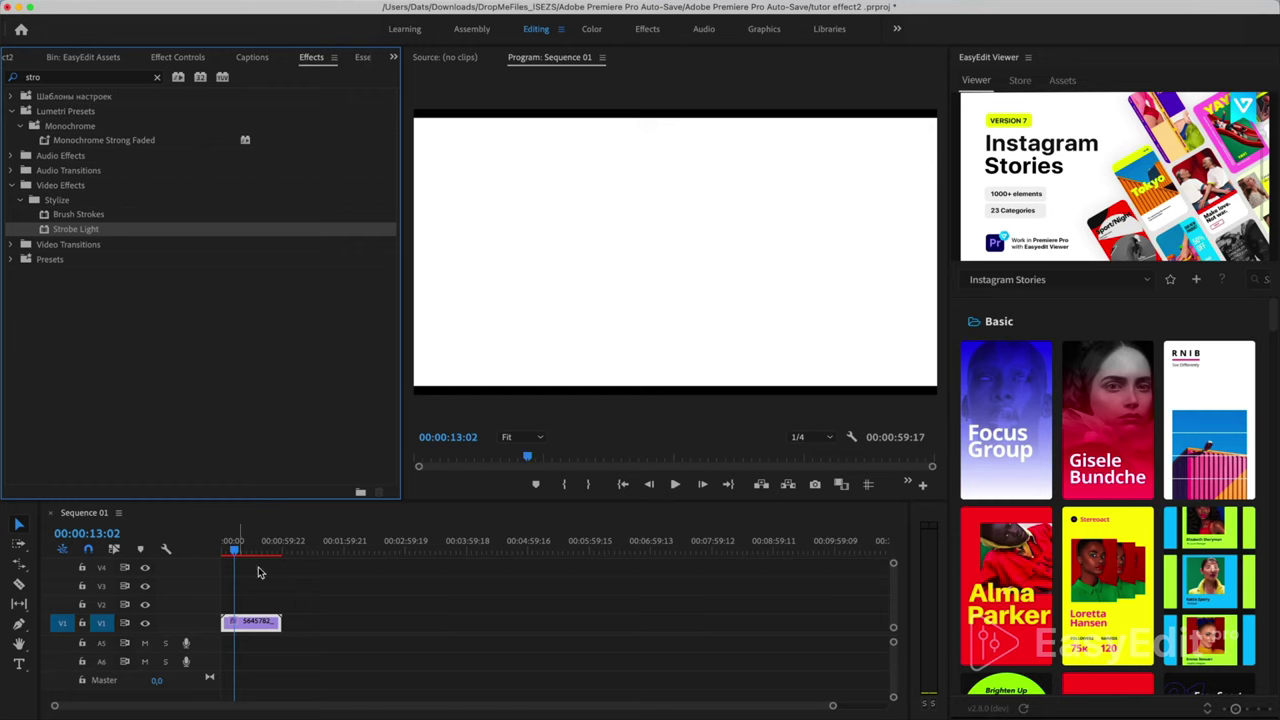
- Preview the default white strobe (Duration 0.50, Period 1.00) from near the clip start
click(189, 58)
scroll(197, 349, down, 1)
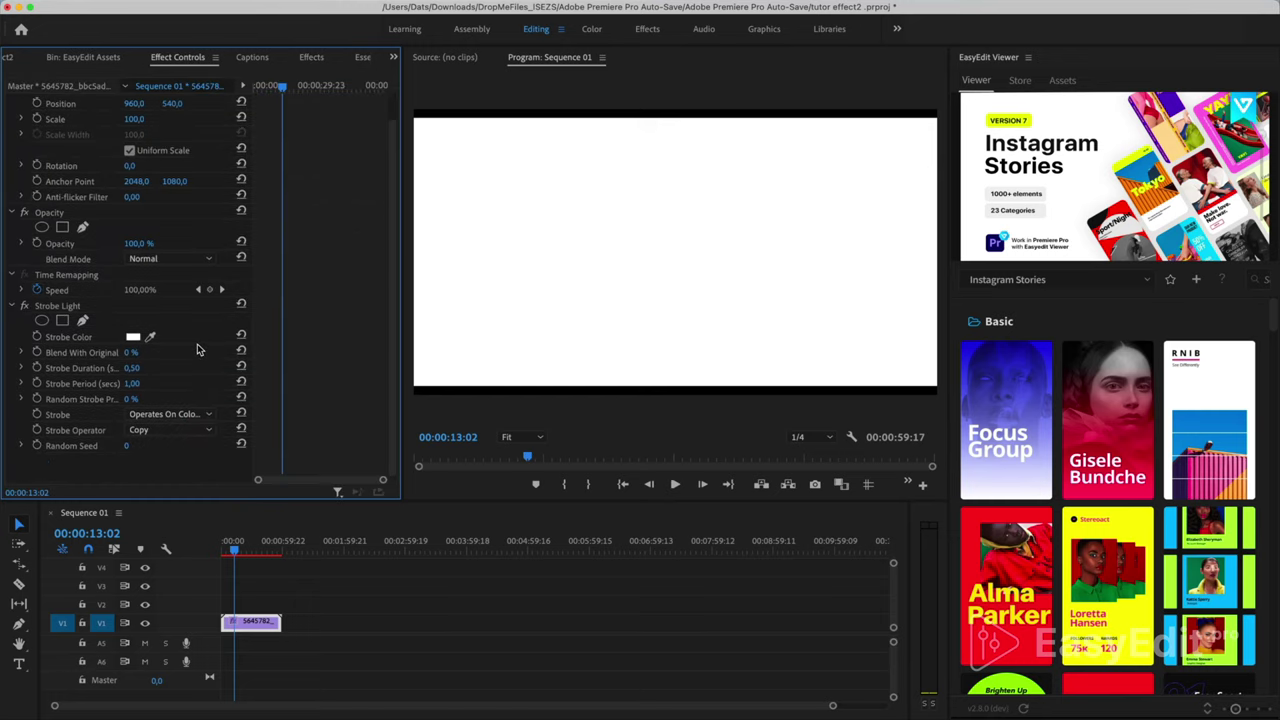
drag(240, 560, 246, 556)
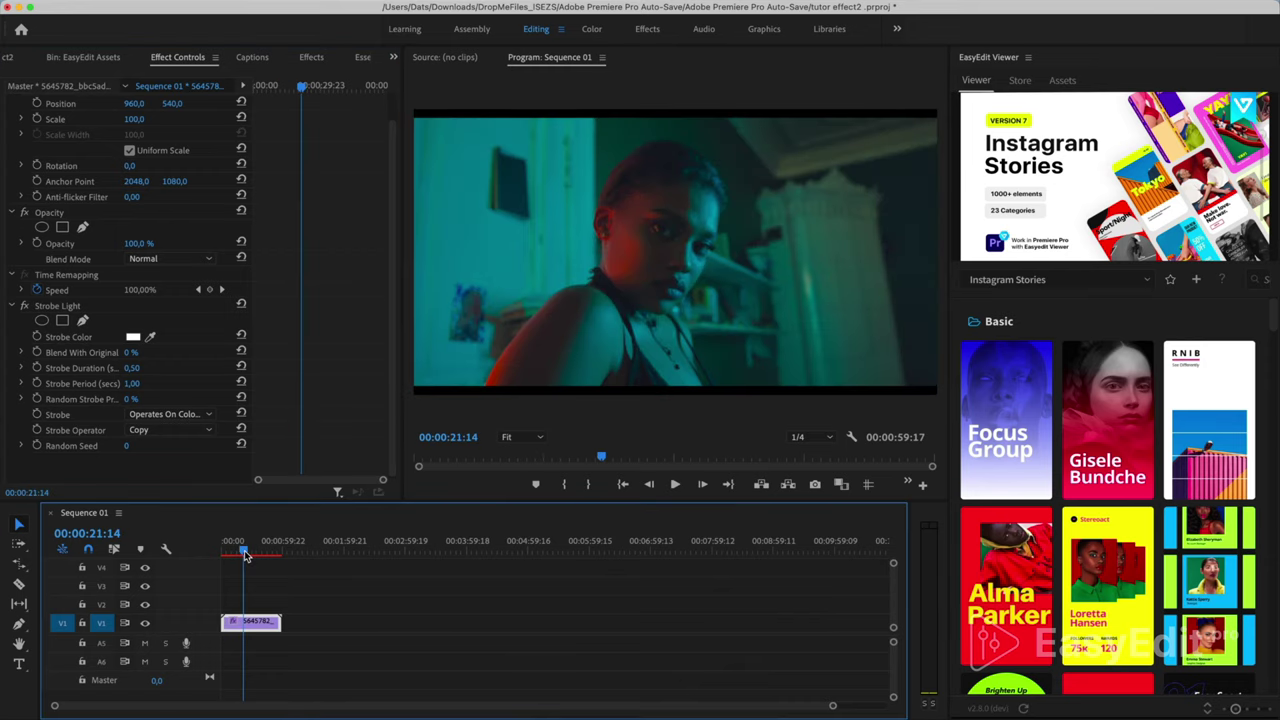
click(226, 551)
key(space)
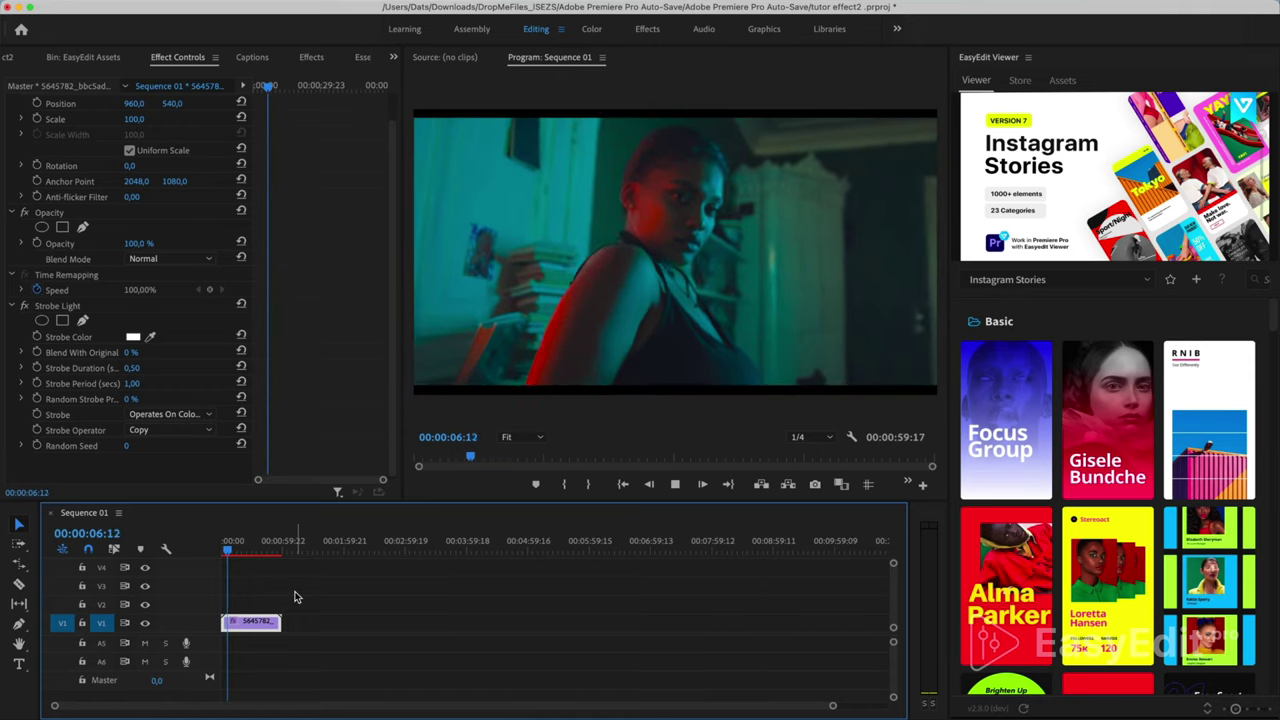
key(space)
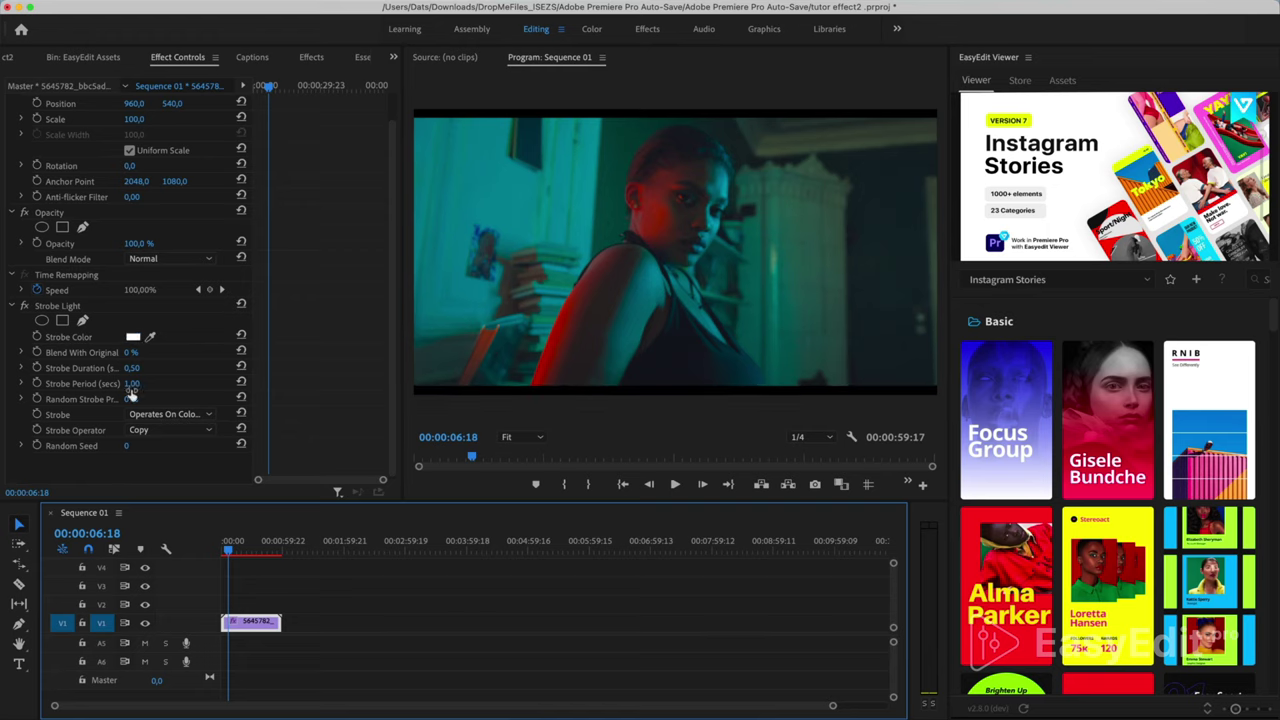
- Change the Strobe Color to black
click(133, 338)
click(102, 382)
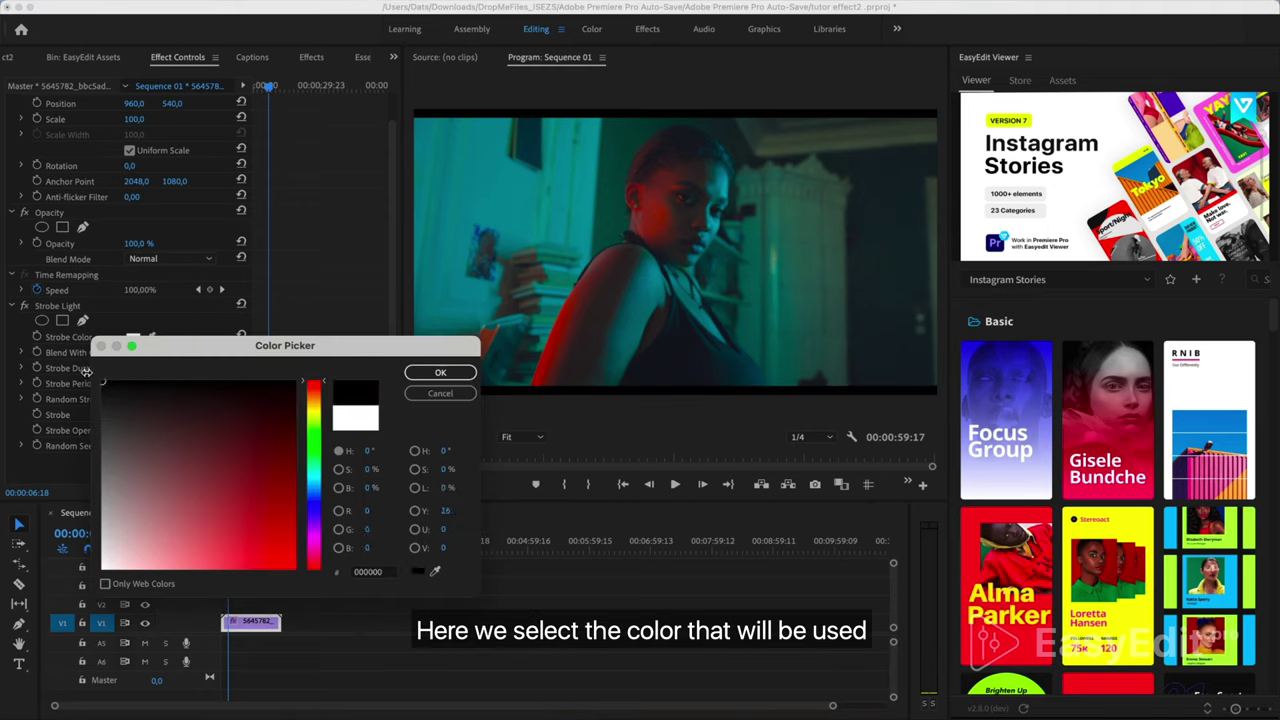
click(424, 369)
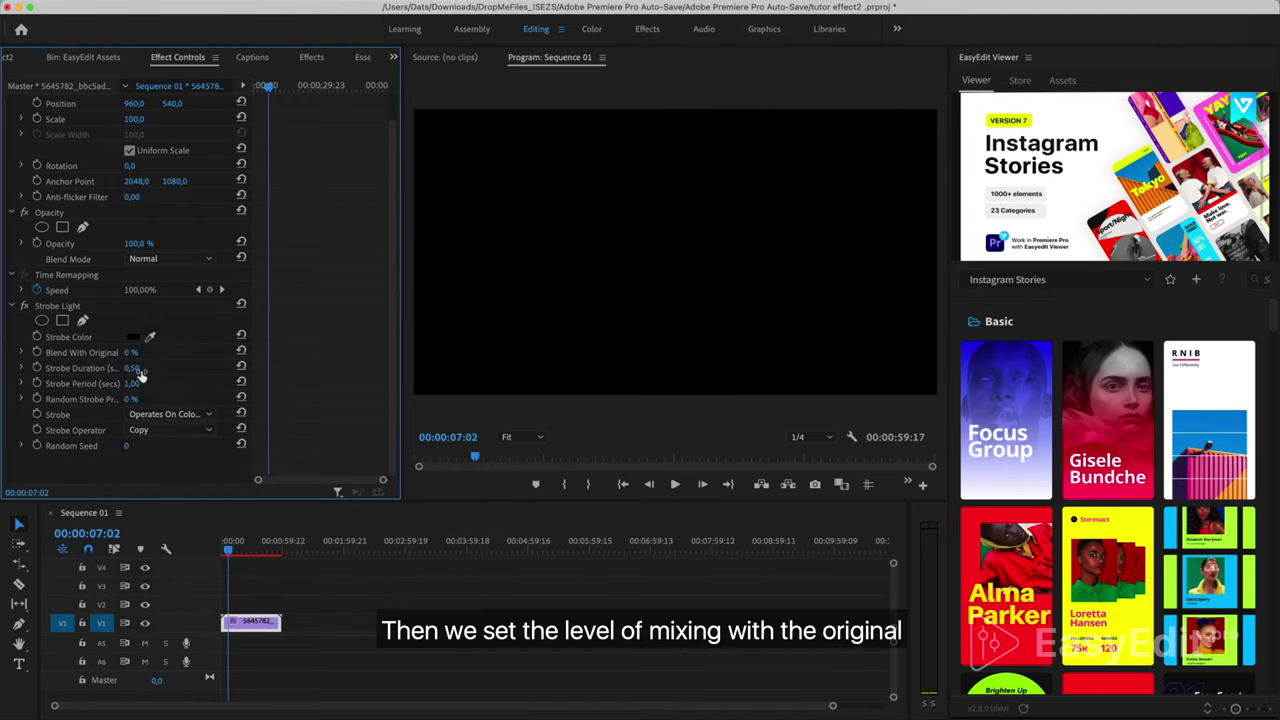
- Set Blend With Original to 26% and Strobe Duration to 0,30 seconds
drag(131, 352, 143, 352)
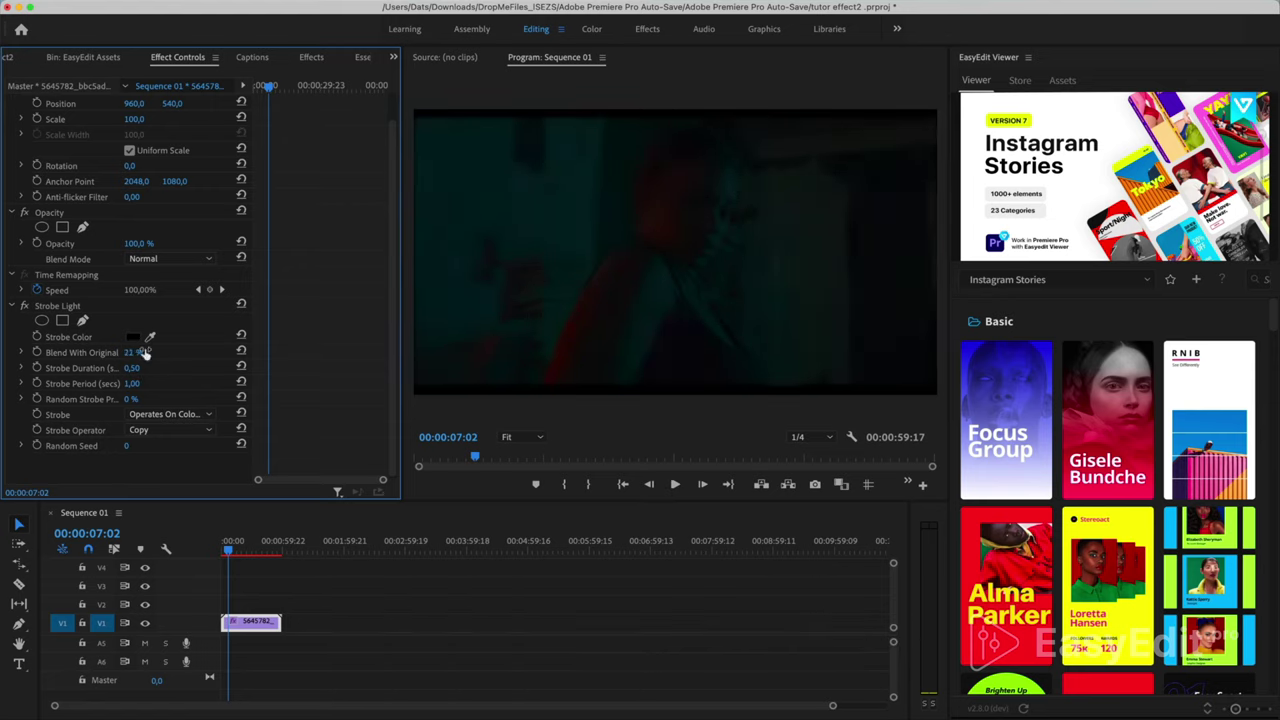
drag(138, 352, 150, 352)
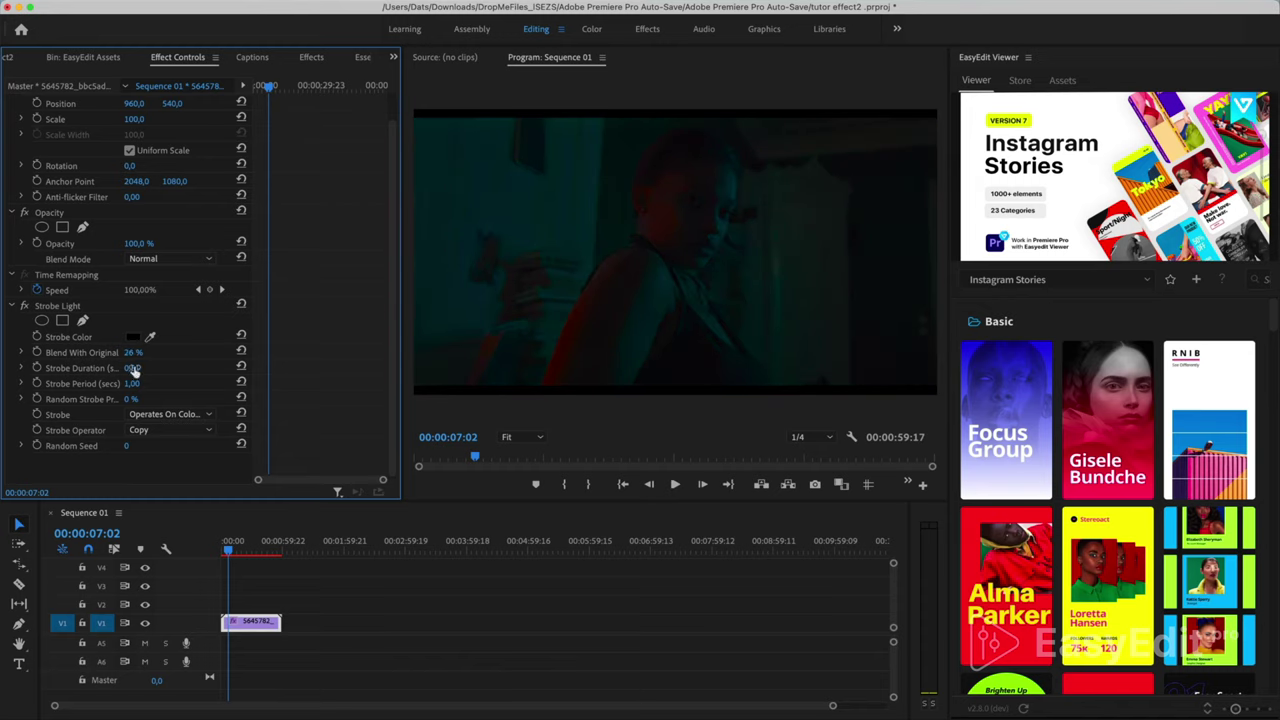
drag(146, 370, 136, 370)
- Lower Random Strobe Probability to 11% and preview the random strobing
click(228, 551)
key(space)
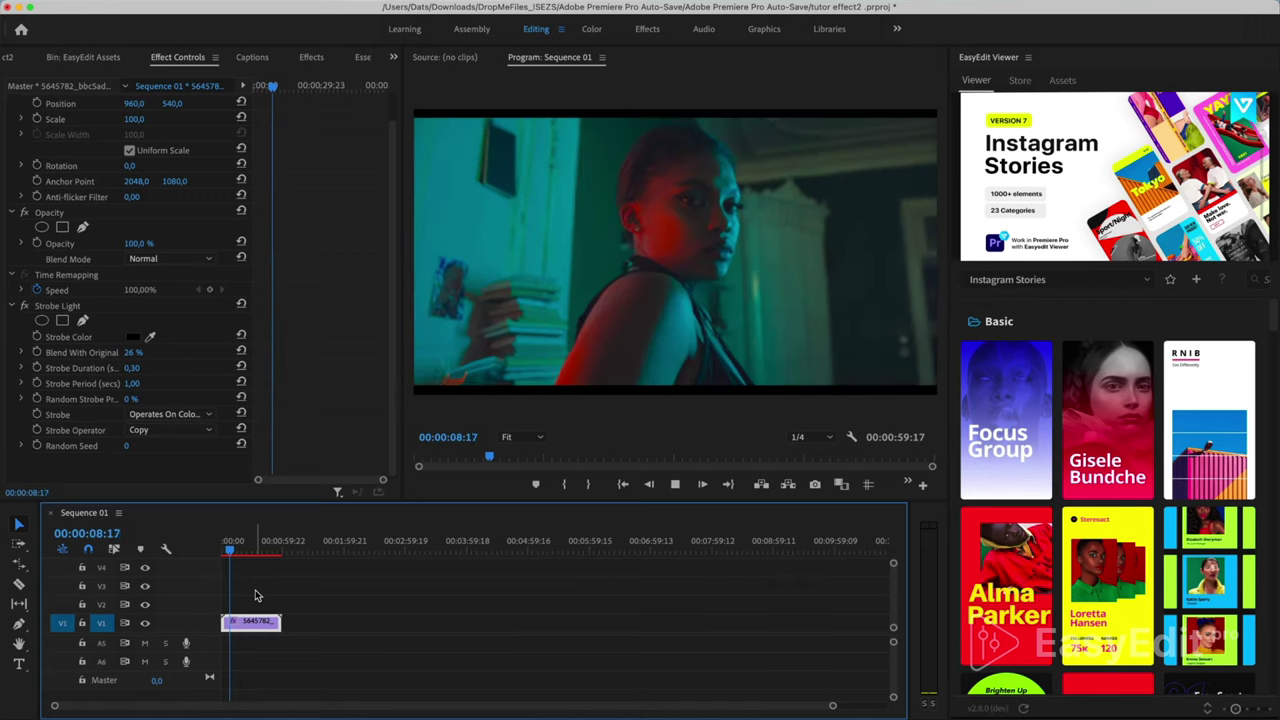
key(space)
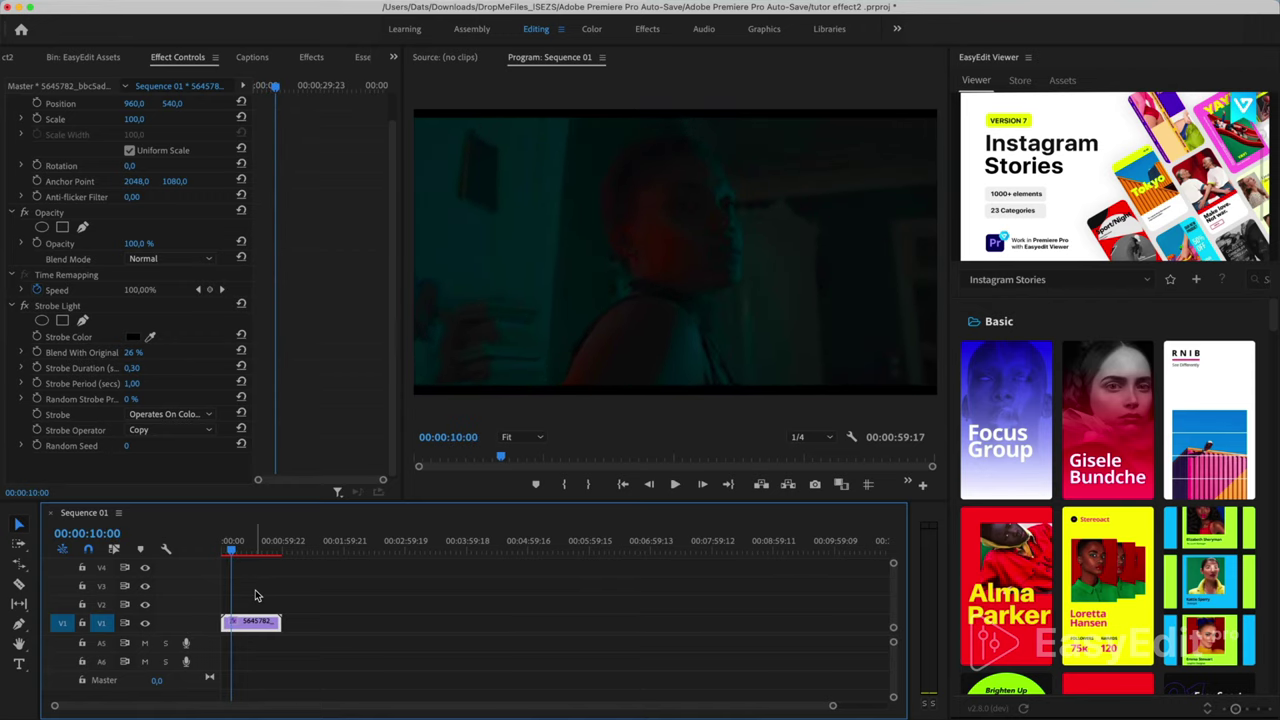
click(140, 408)
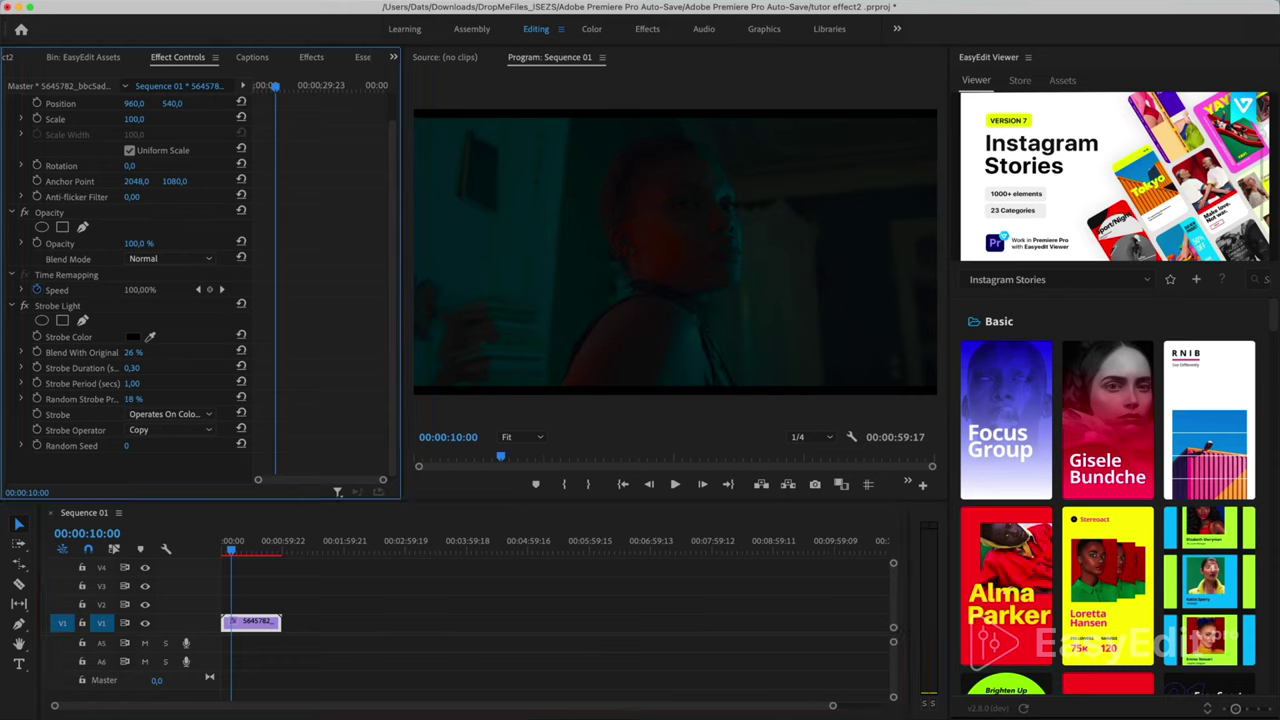
drag(133, 399, 121, 399)
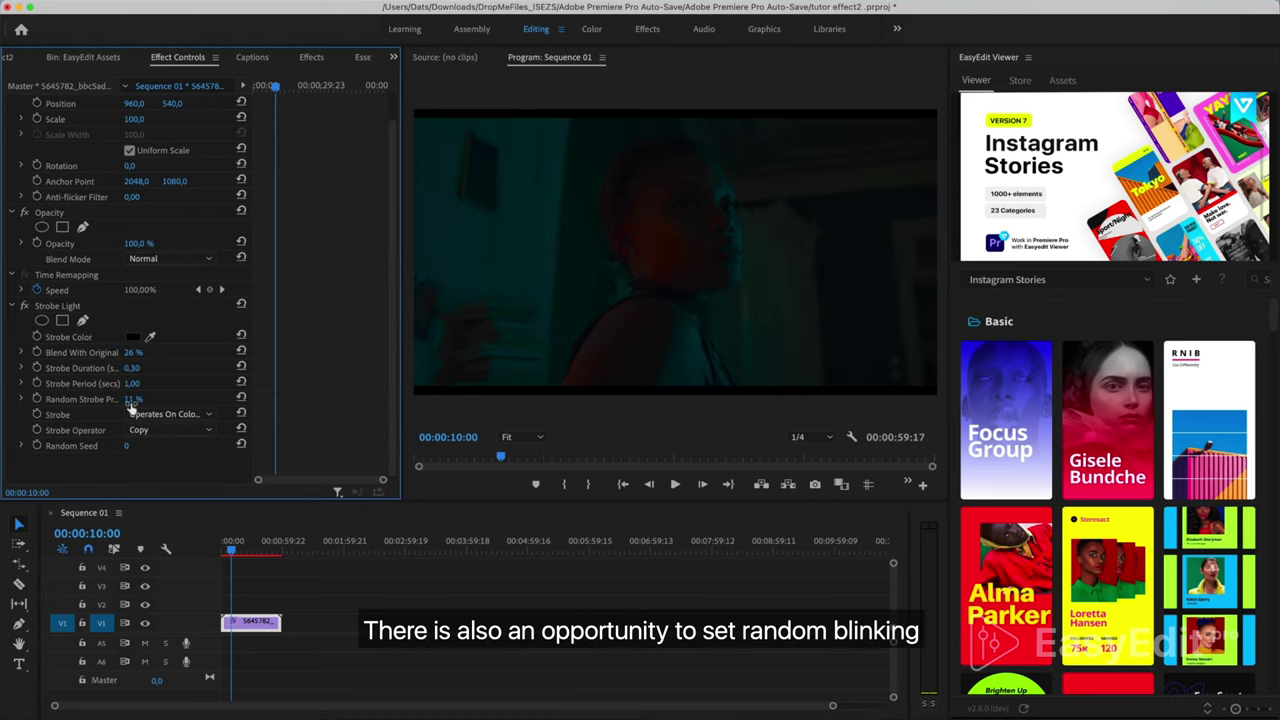
click(229, 548)
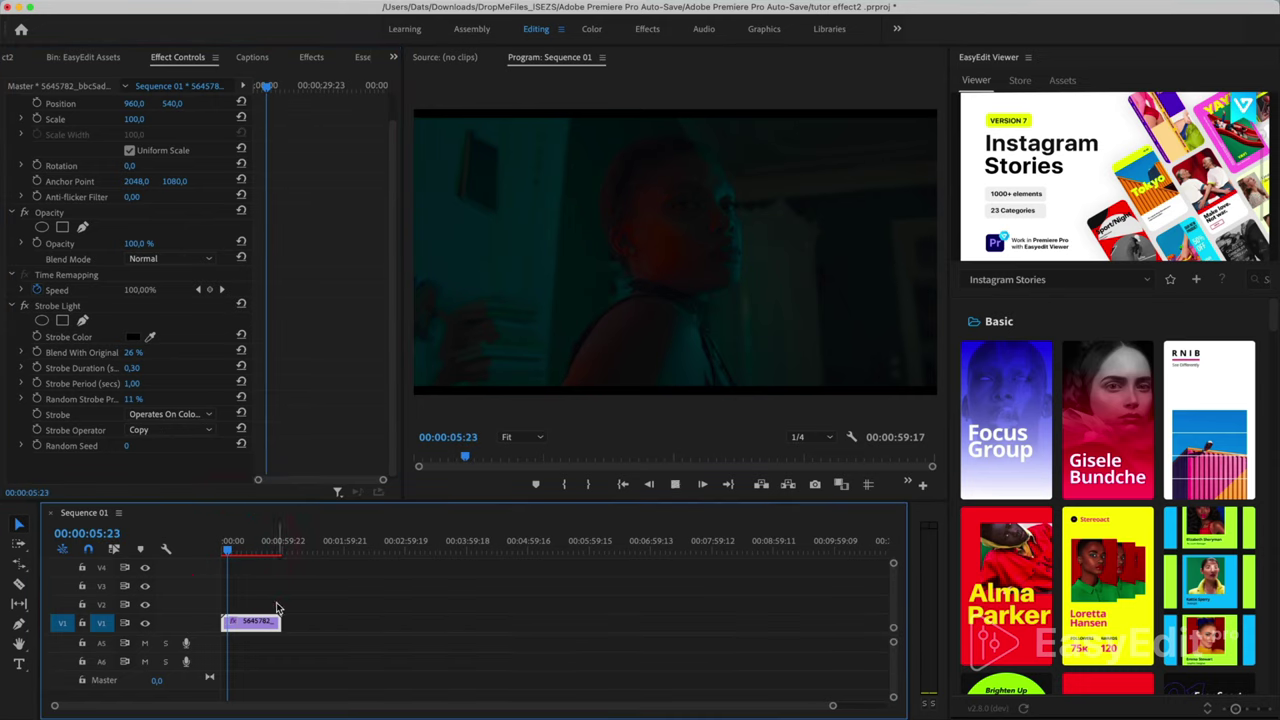
key(space)
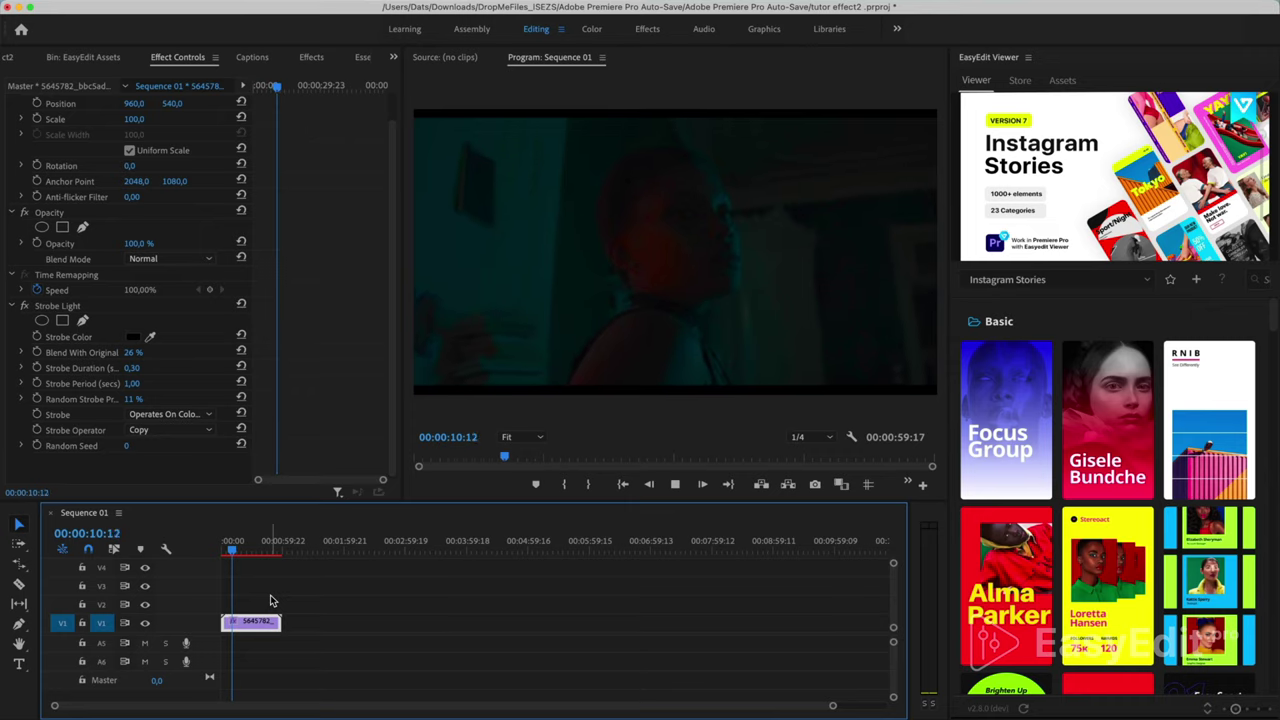
key(space)
- Set Strobe Duration to 1,00 seconds and switch the Strobe Operator to Multiply
click(136, 368)
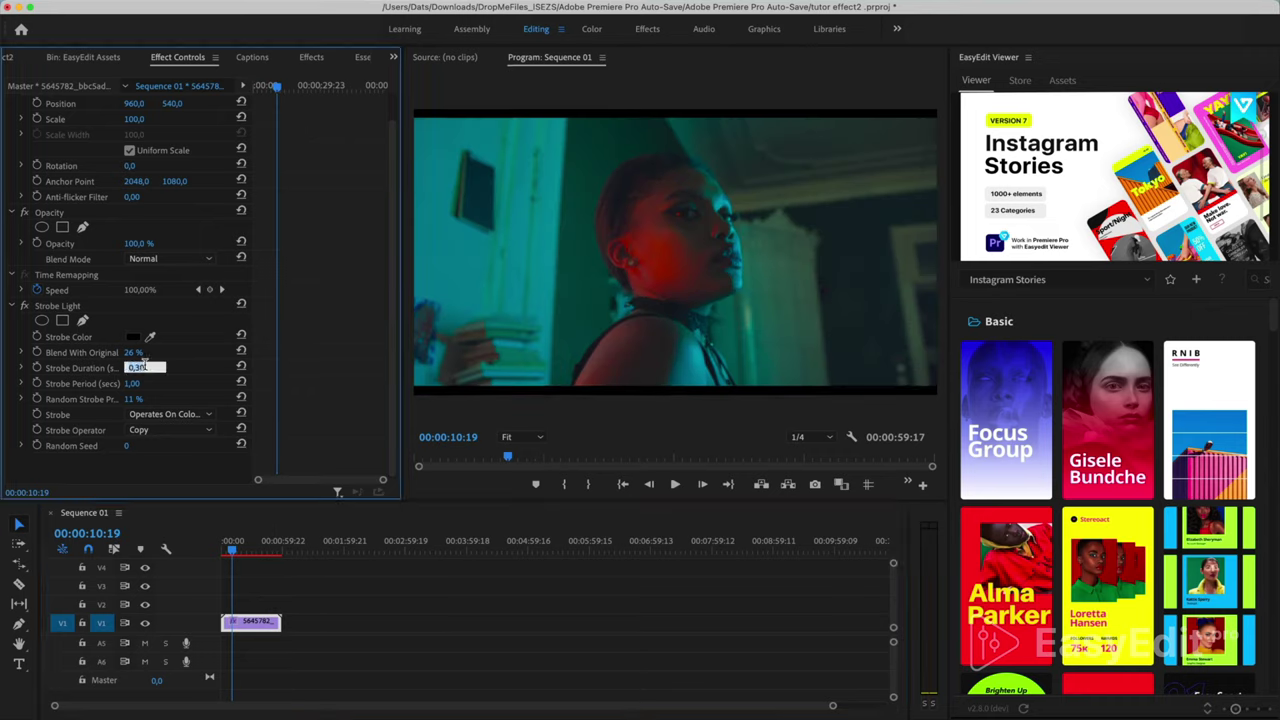
click(230, 549)
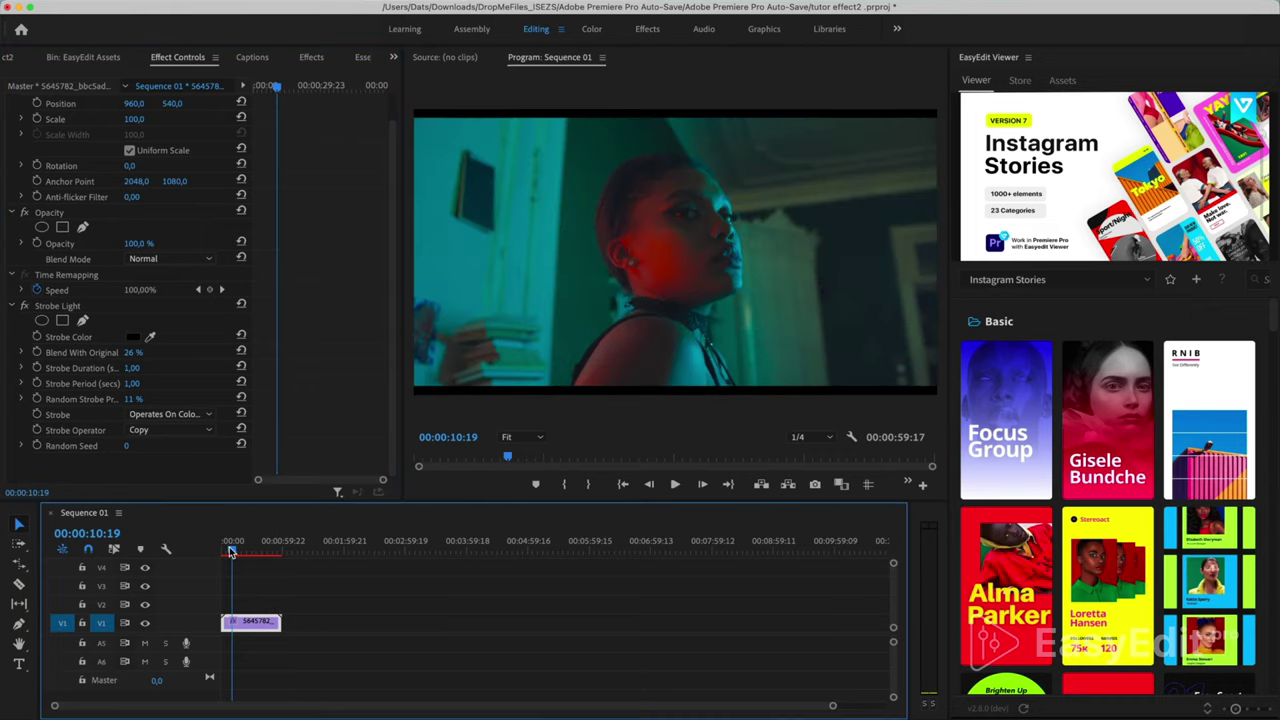
key(space)
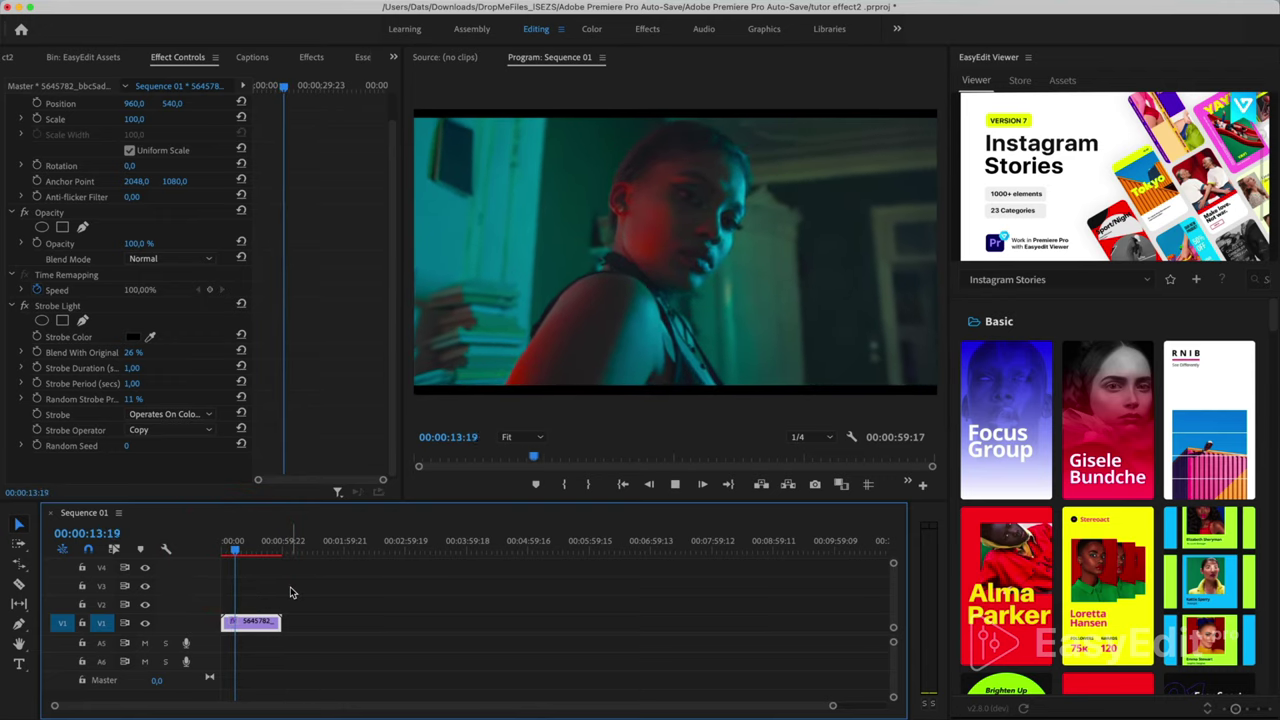
key(space)
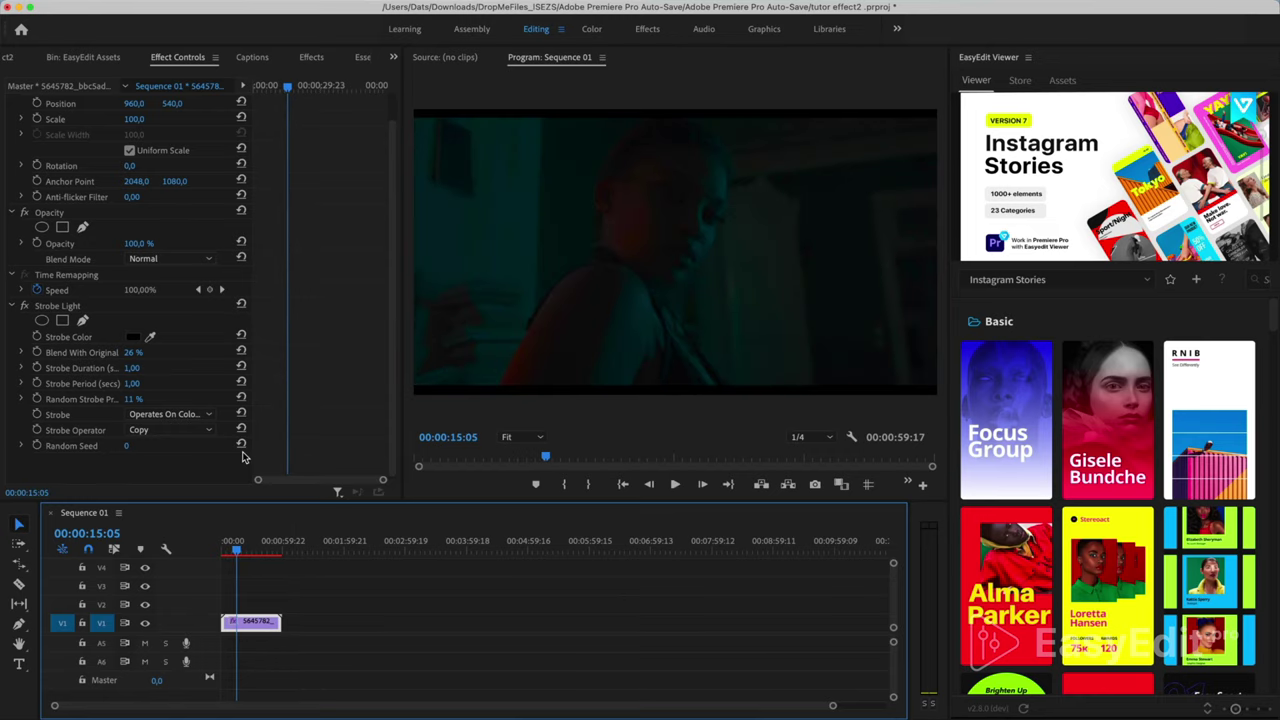
click(176, 431)
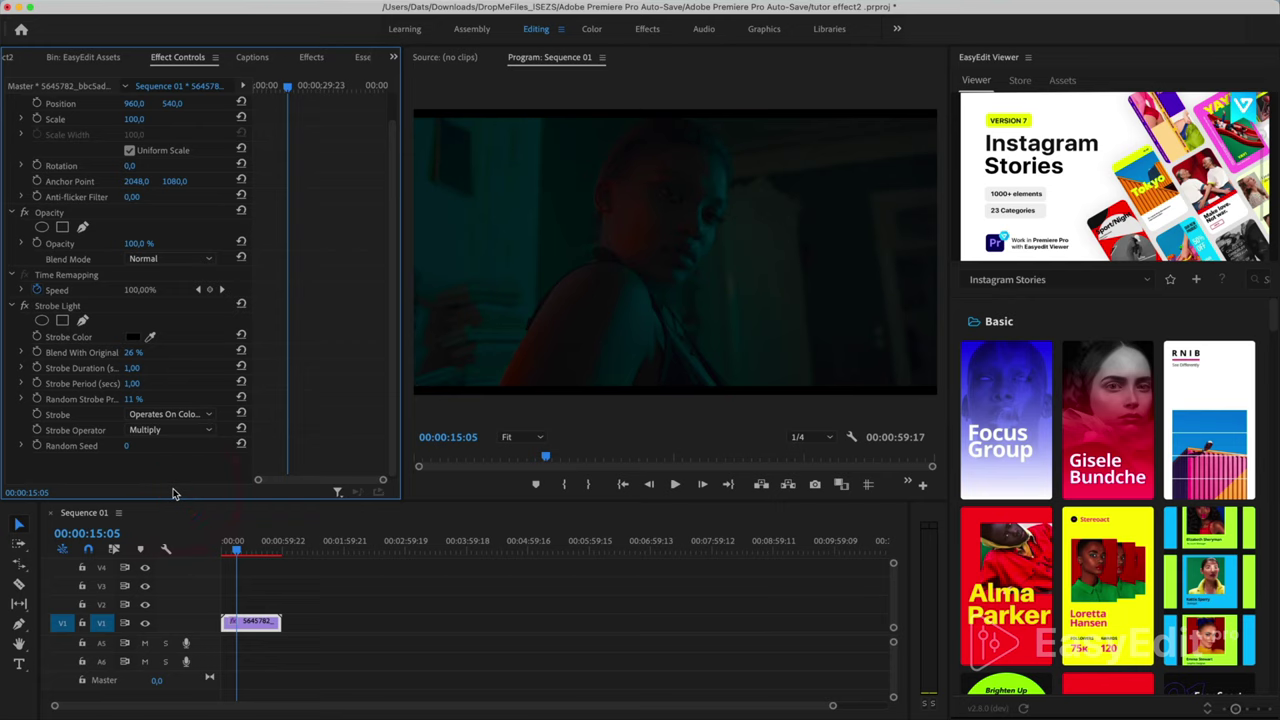
- Set the strobe colour to a lightened red
click(133, 337)
click(244, 472)
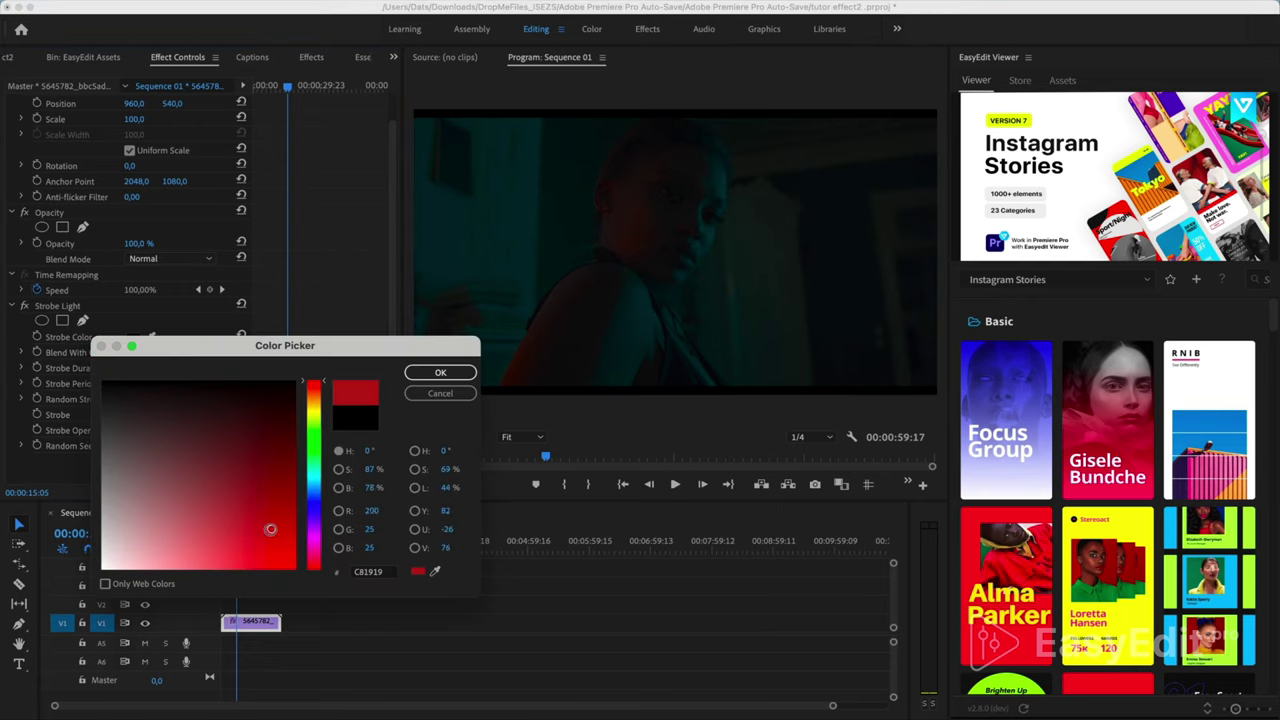
drag(270, 529, 239, 546)
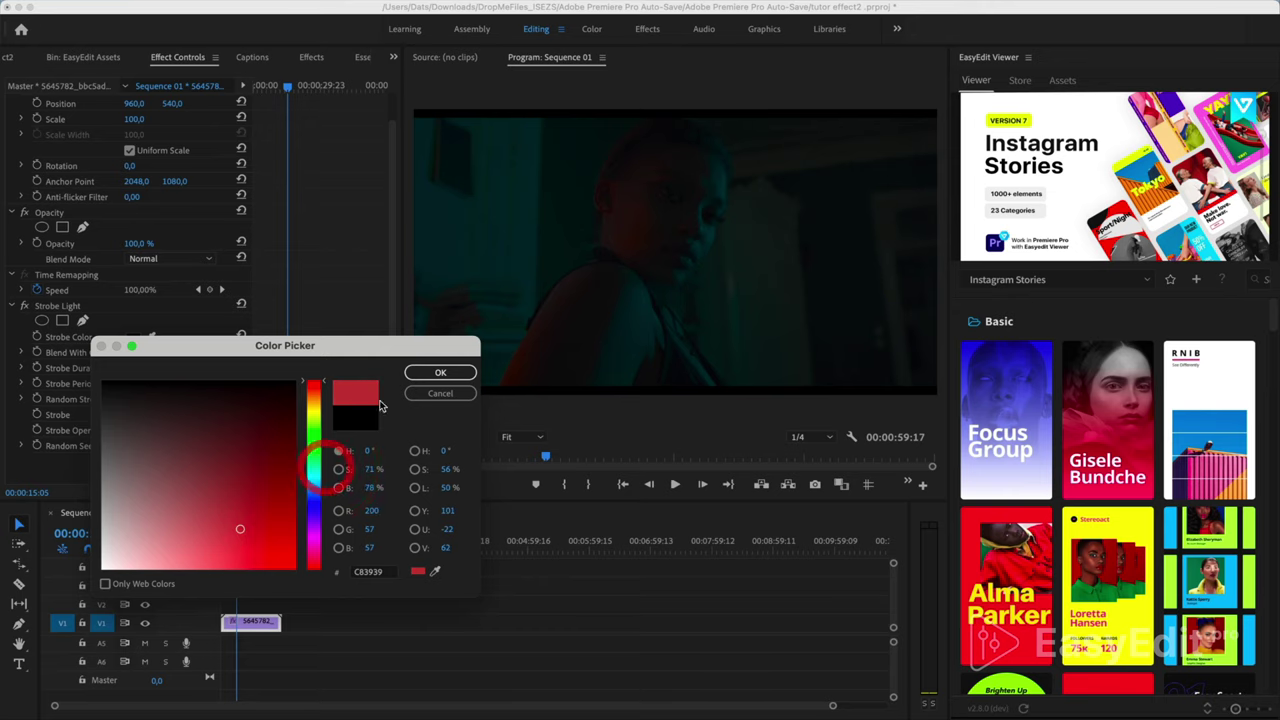
click(438, 373)
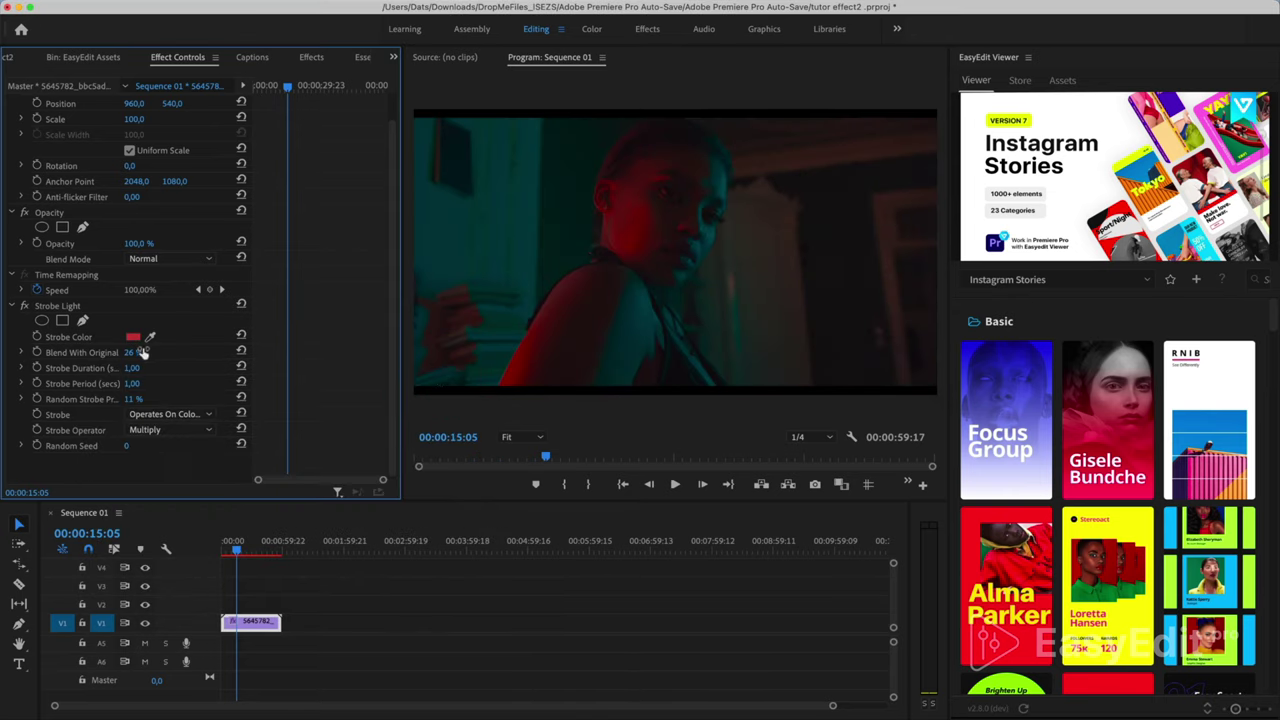
- Reduce Blend With Original to 13% and preview the red strobe
drag(133, 352, 102, 352)
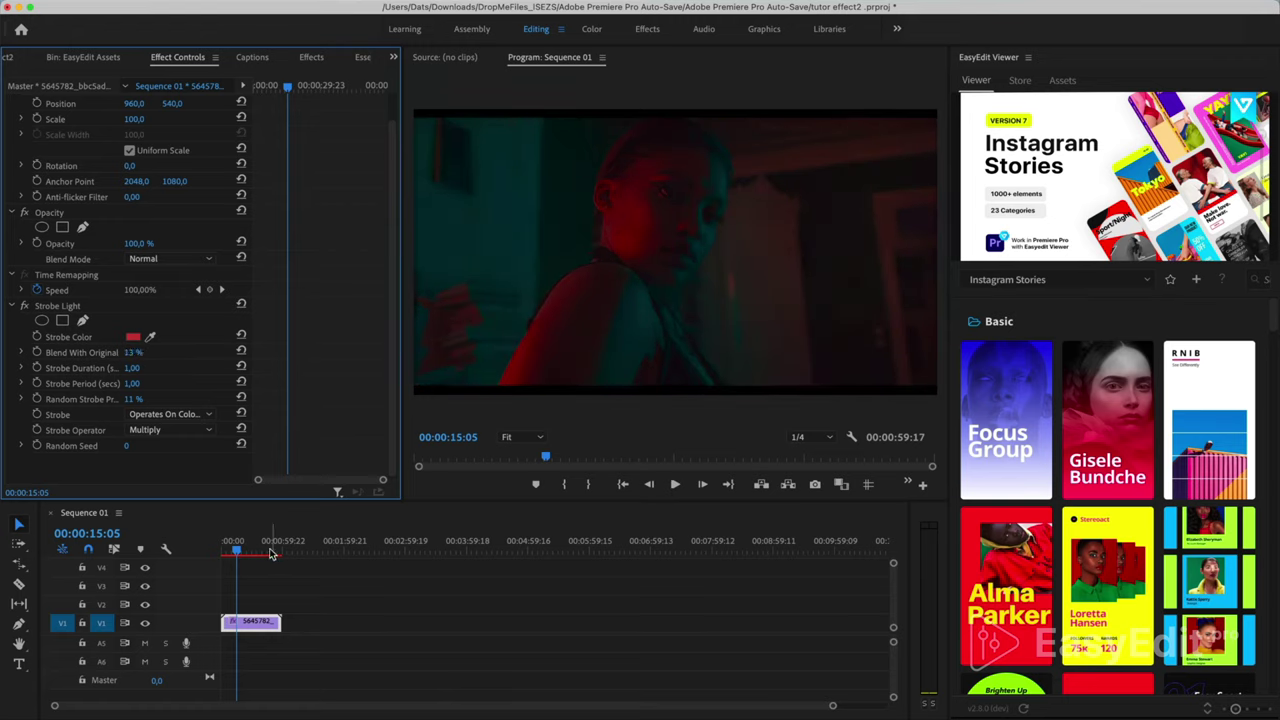
click(230, 550)
key(space)
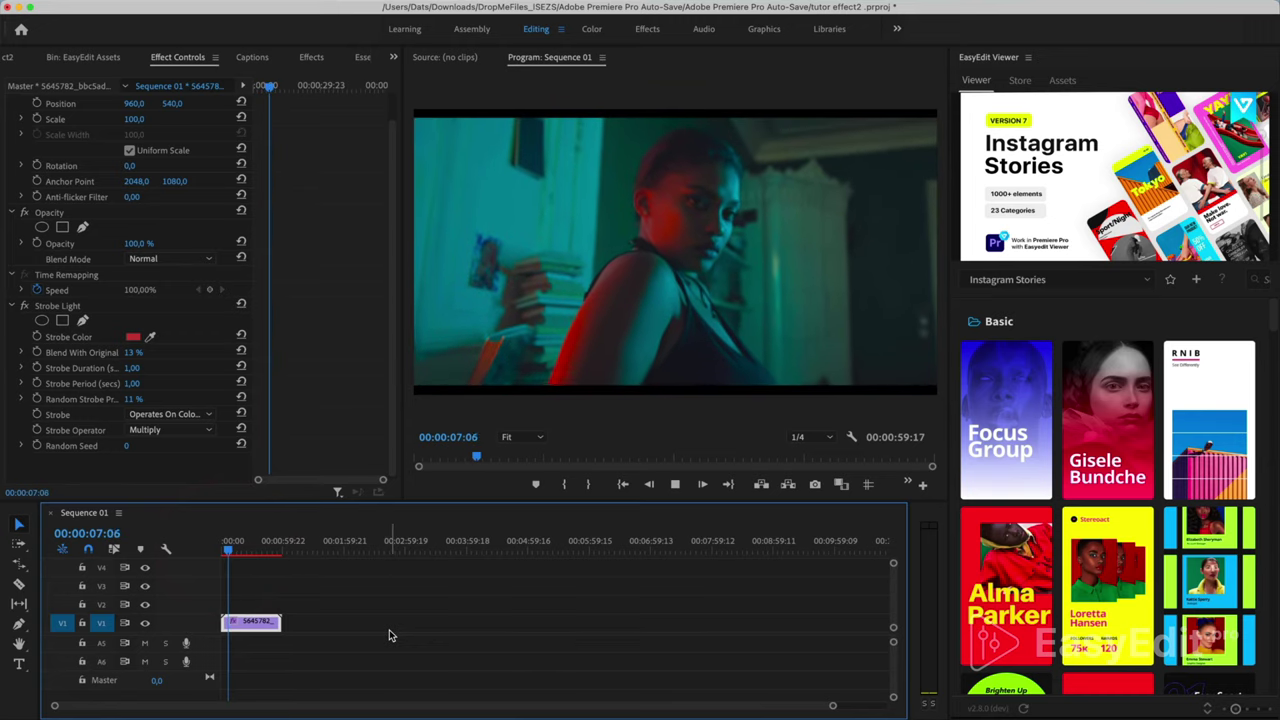
key(space)
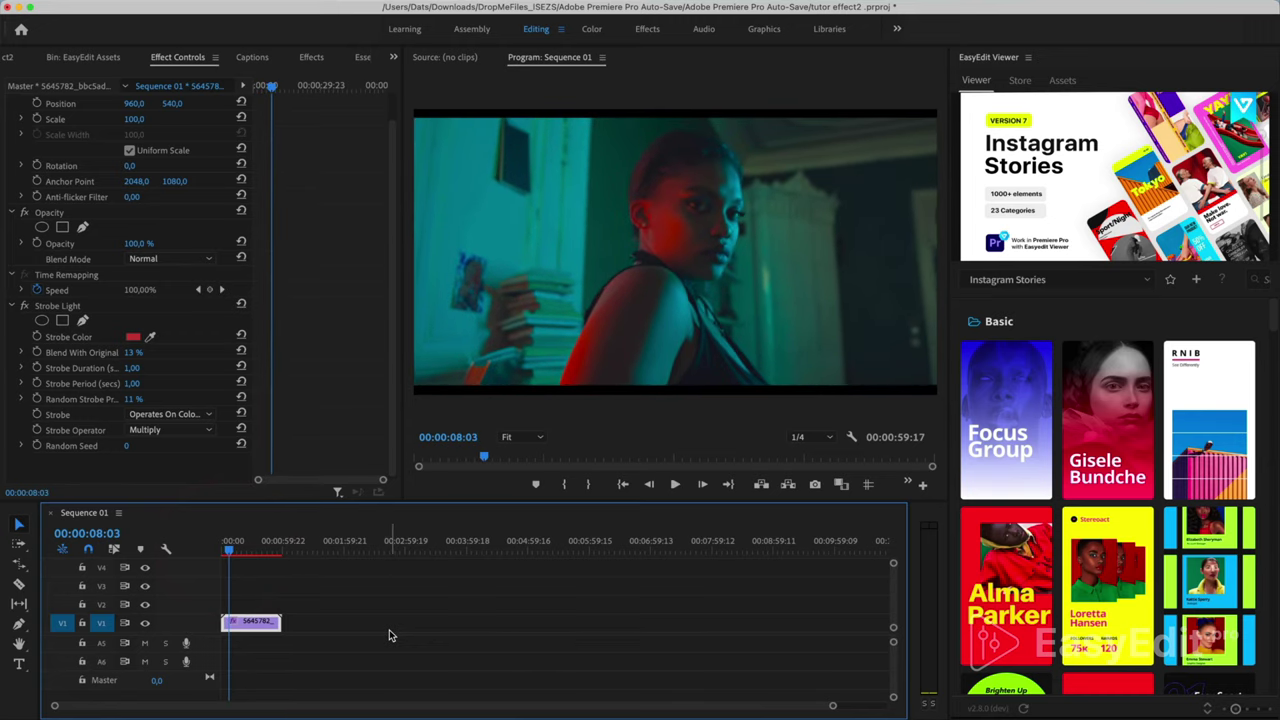
- Lengthen Strobe Period to 2,40 seconds and preview the slower strobe
click(135, 387)
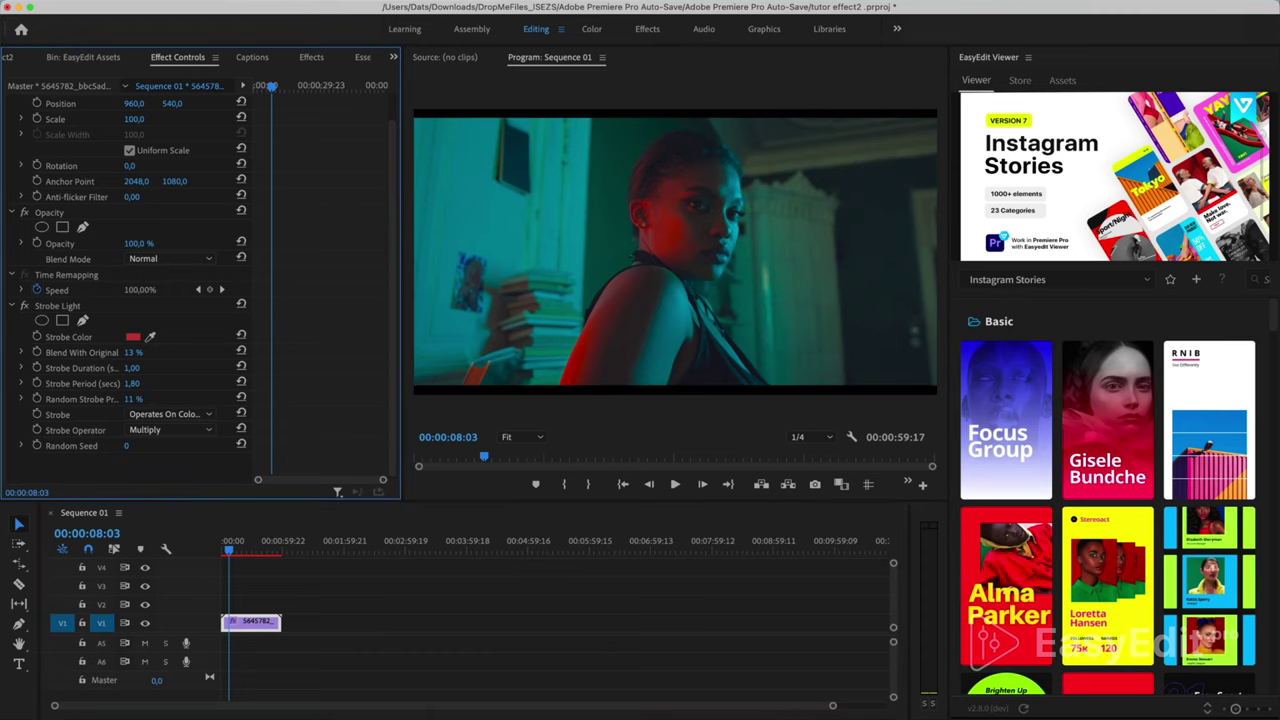
drag(132, 383, 160, 383)
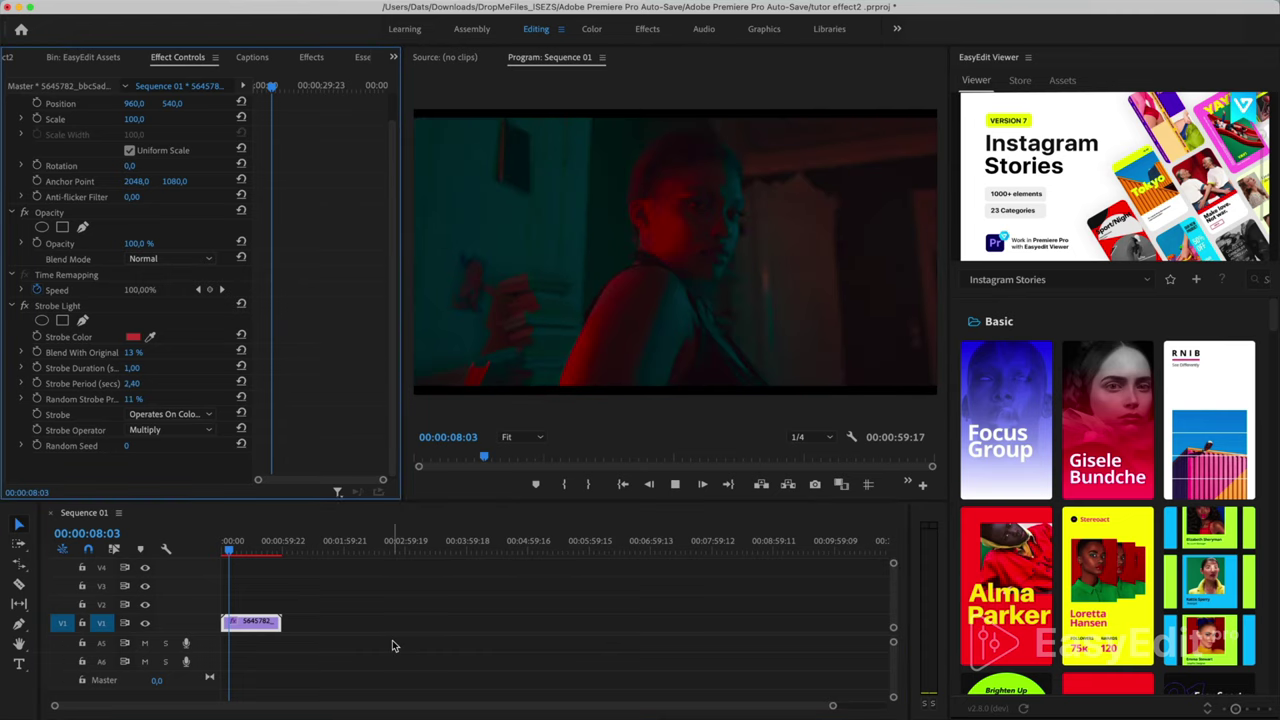
key(space)
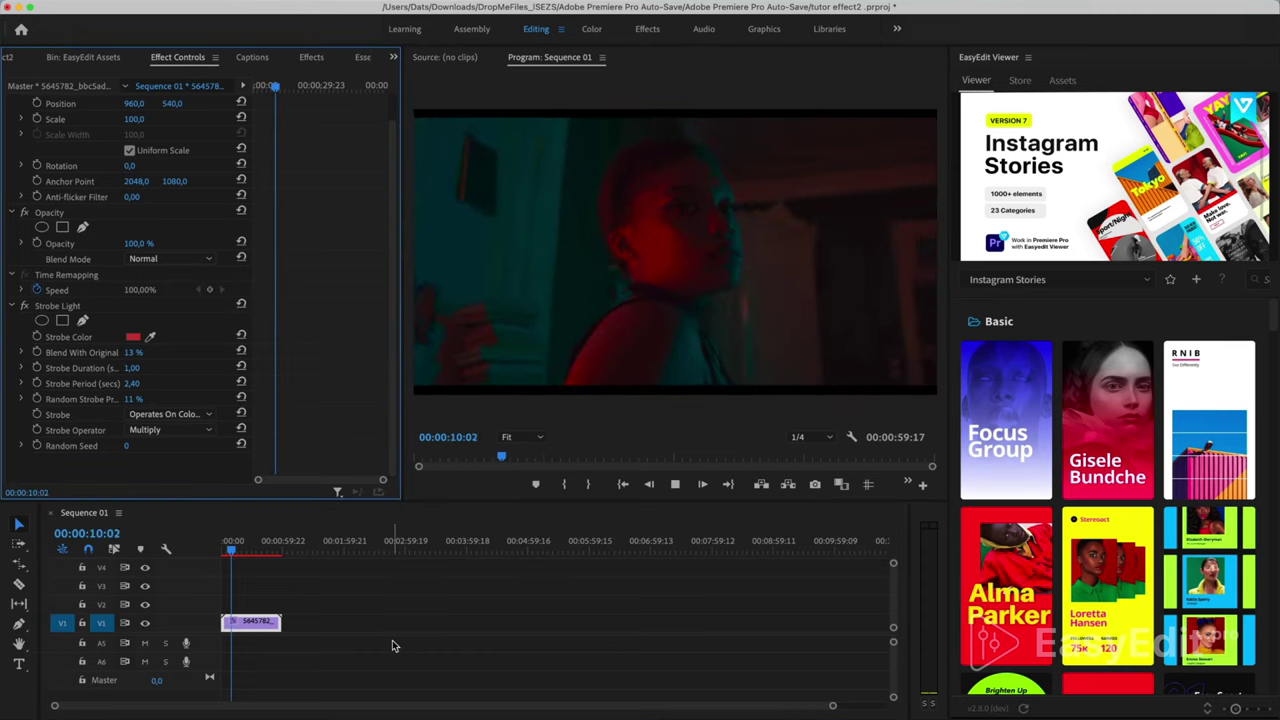
key(space)
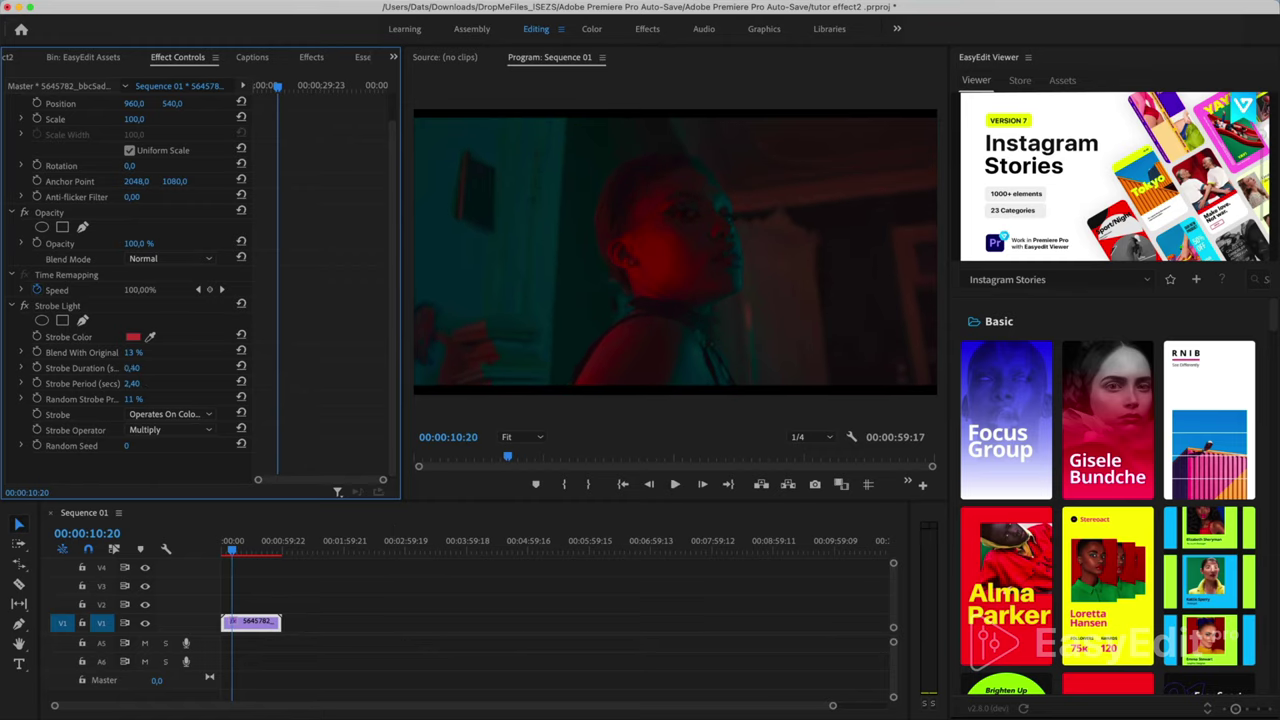
key(space)
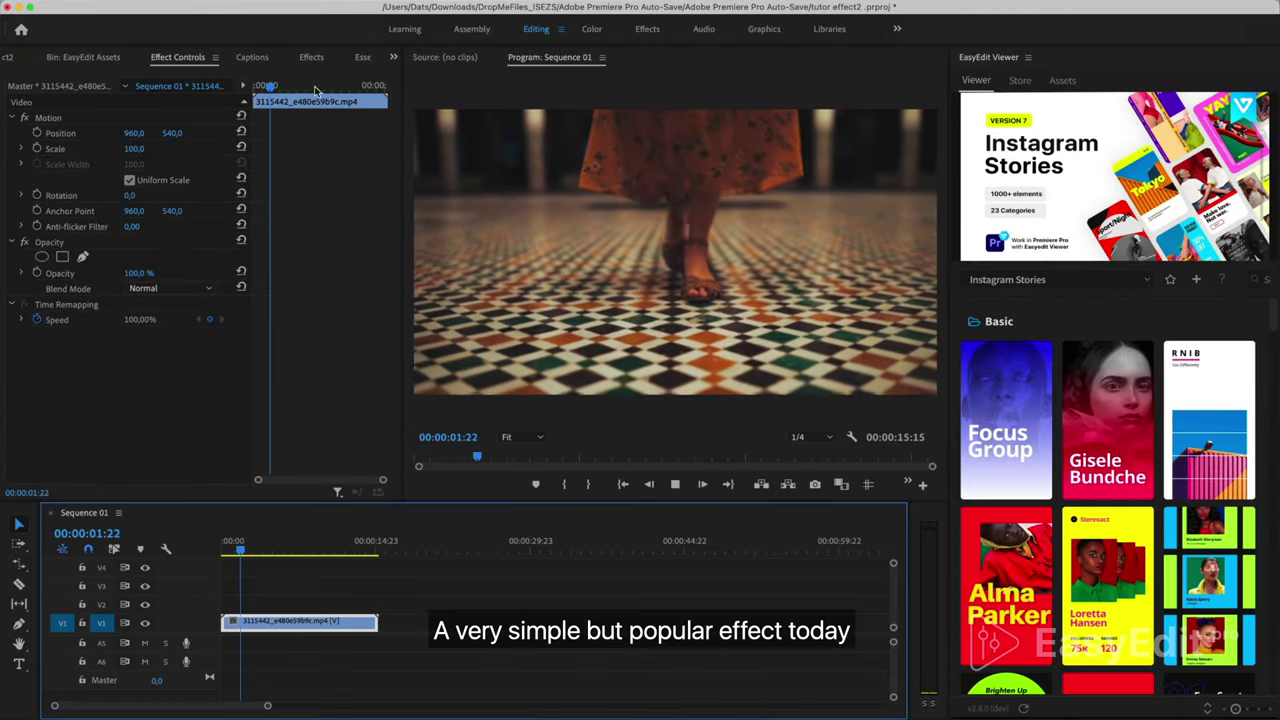
- Apply the Replicate effect to the dancing feet clip and view its settings in Effect Controls
click(311, 57)
click(90, 77)
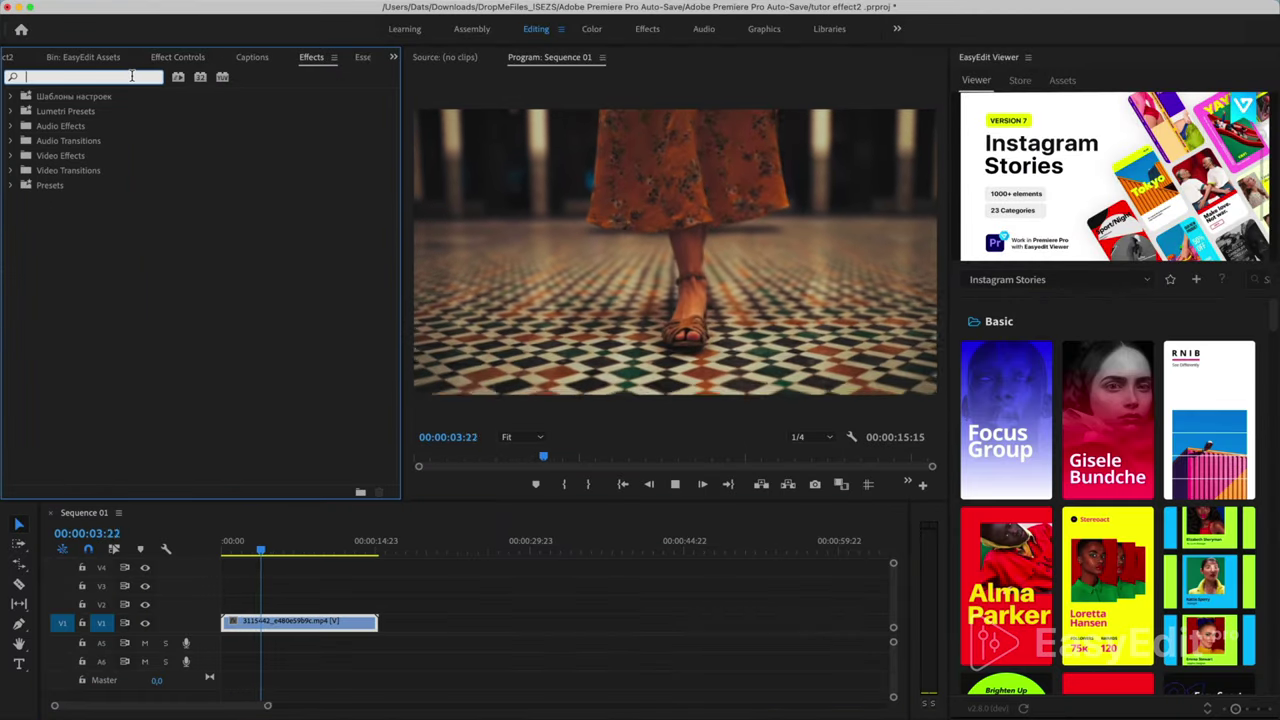
text(re)
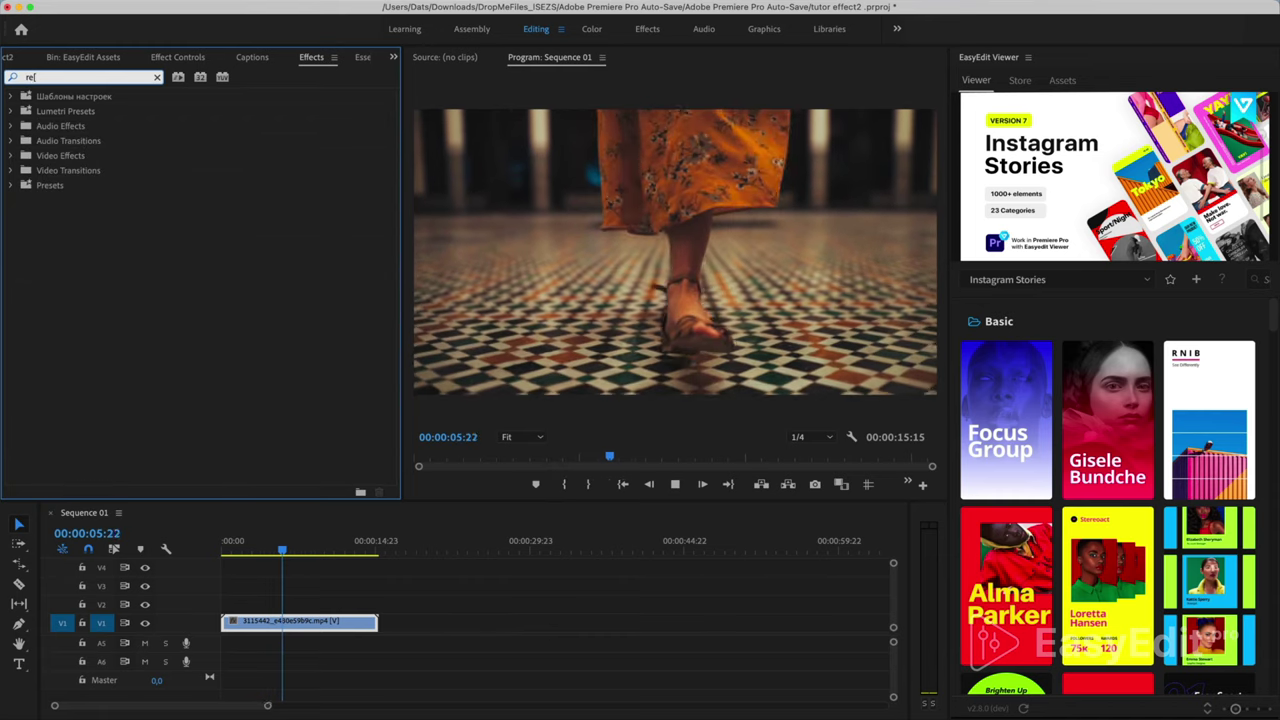
text(p)
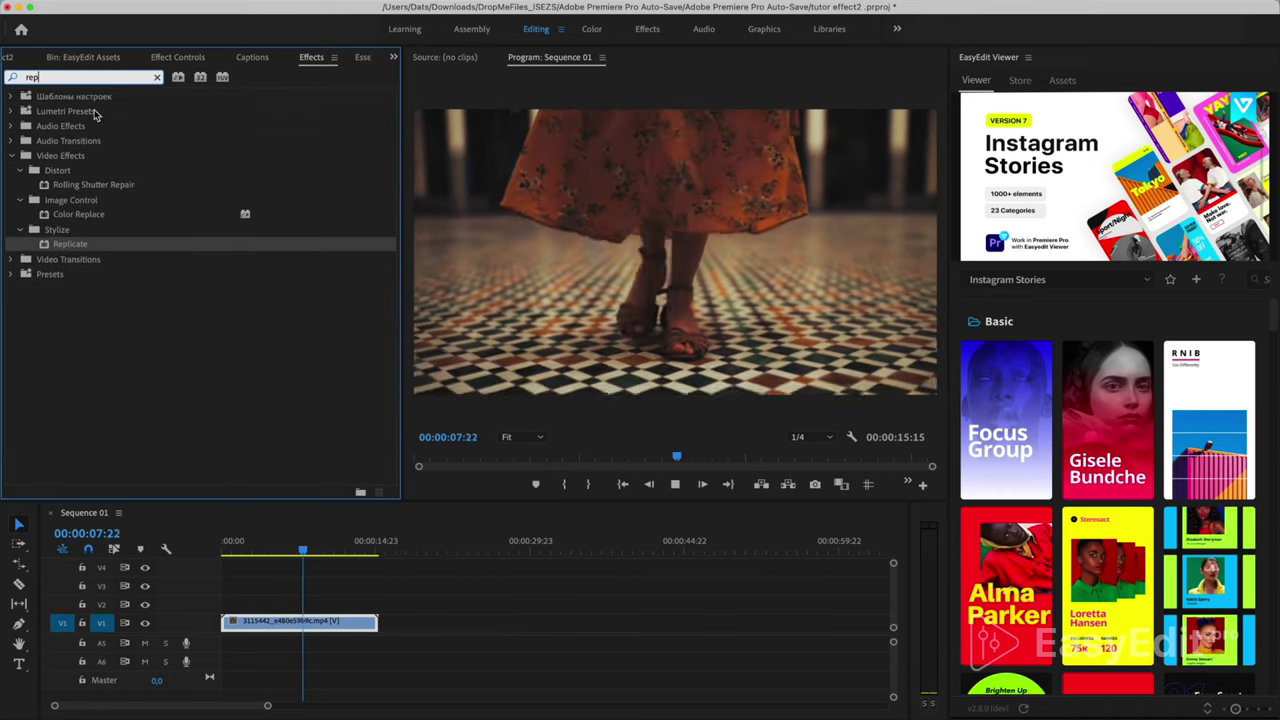
click(55, 244)
double_click(55, 244)
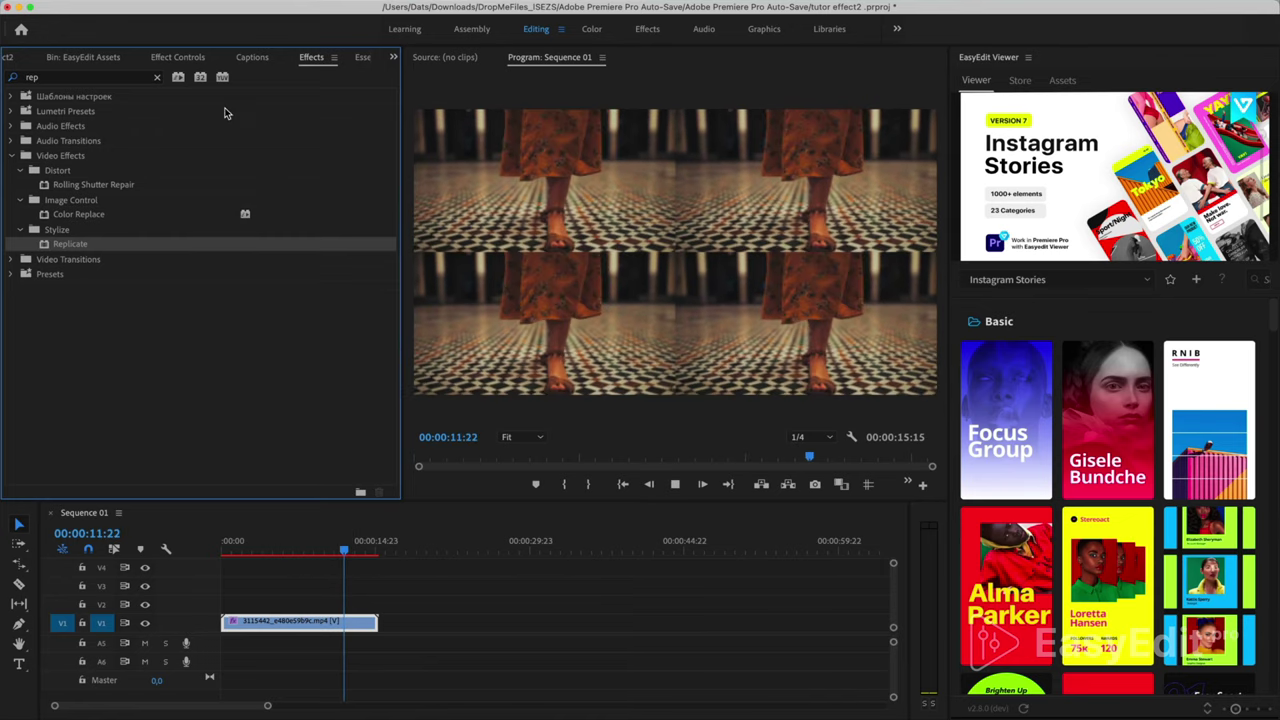
click(177, 57)
click(238, 553)
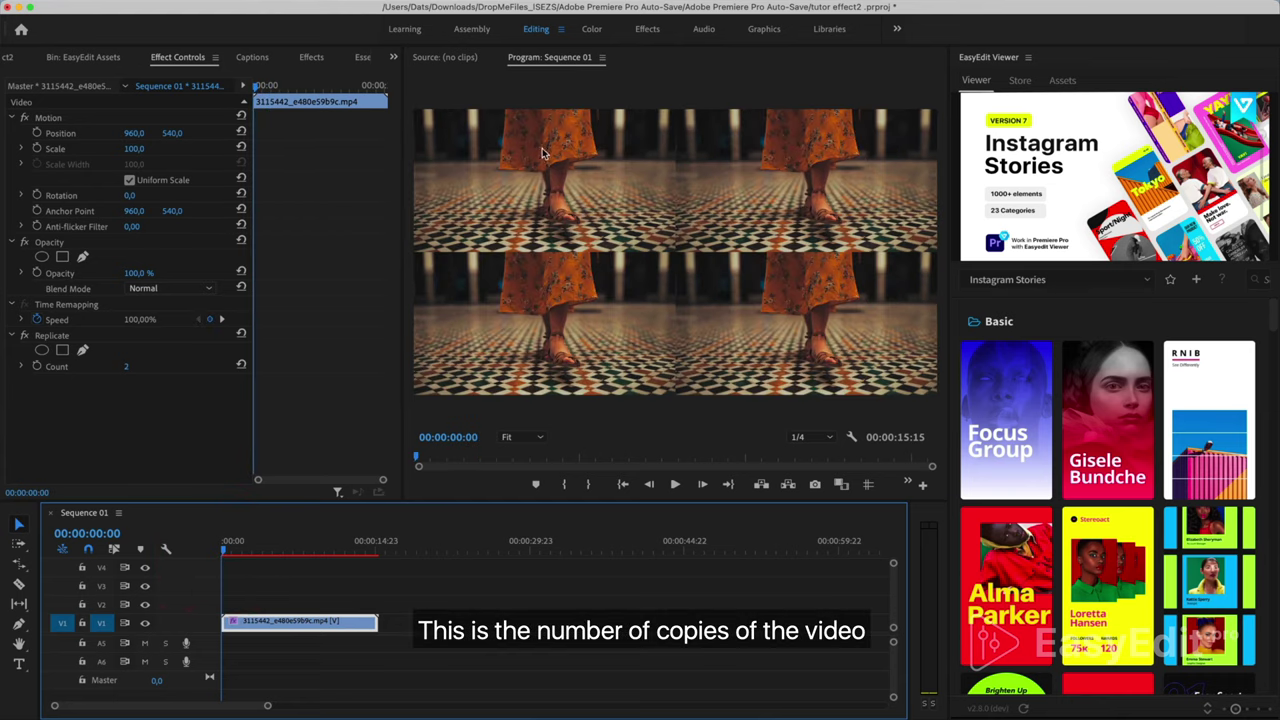
click(137, 370)
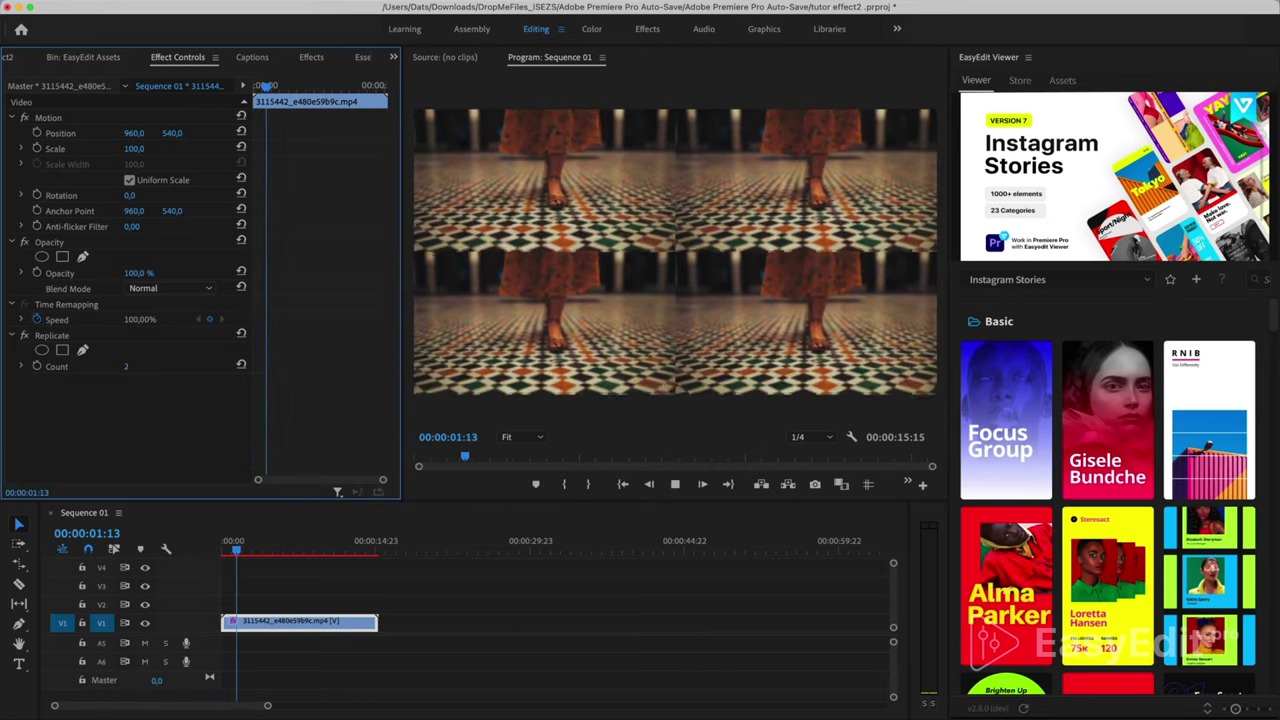
text(9)
key(Return)
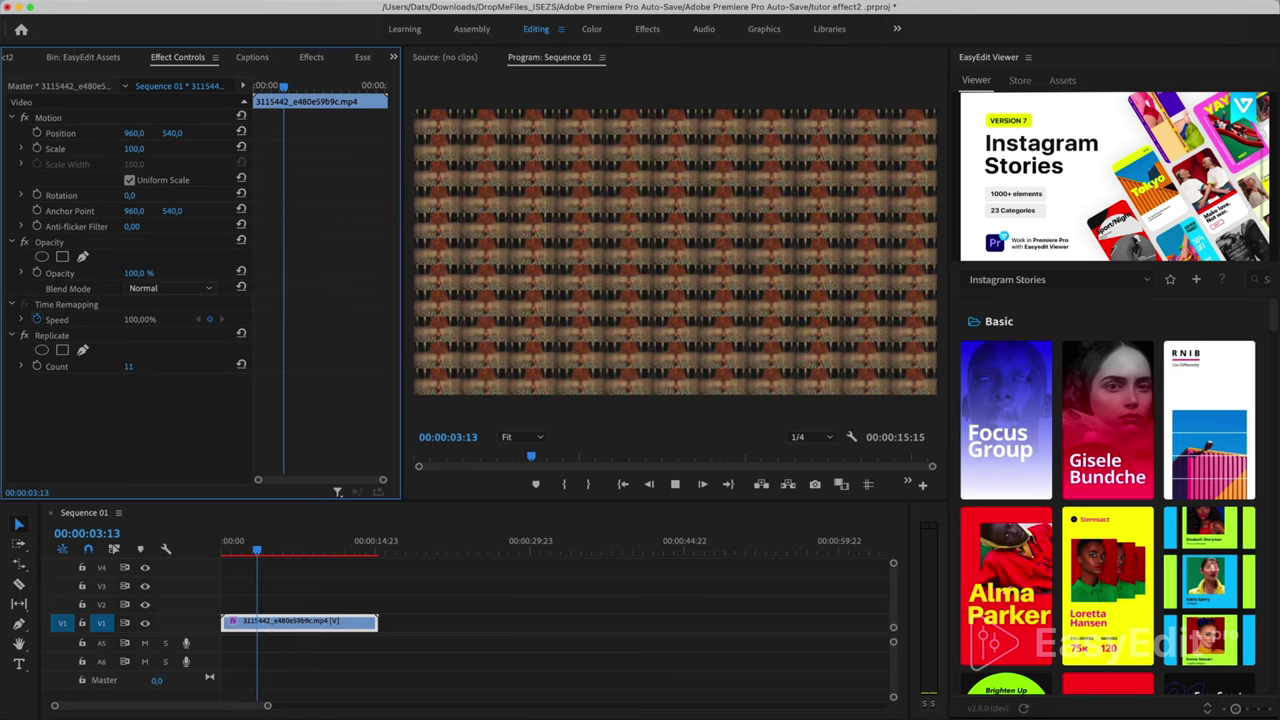
text(2)
key(Return)
text(4)
key(Return)
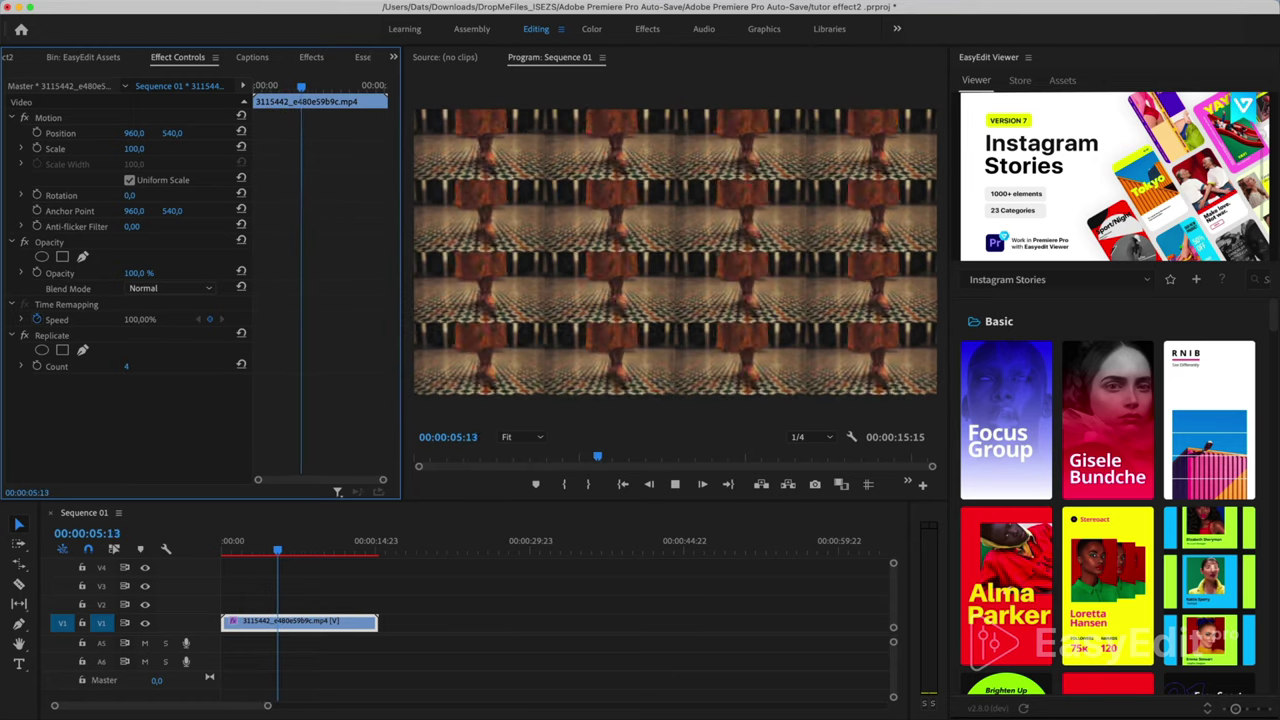
text(6)
key(Return)
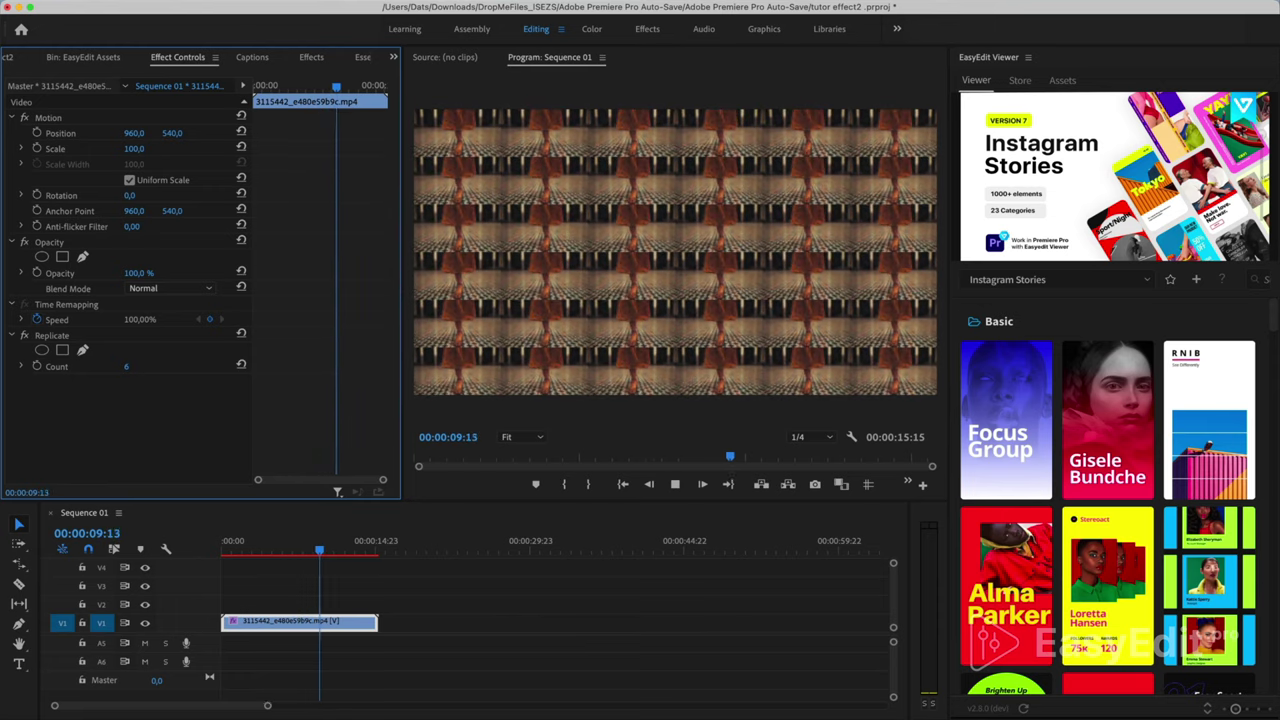
text(2)
key(Return)
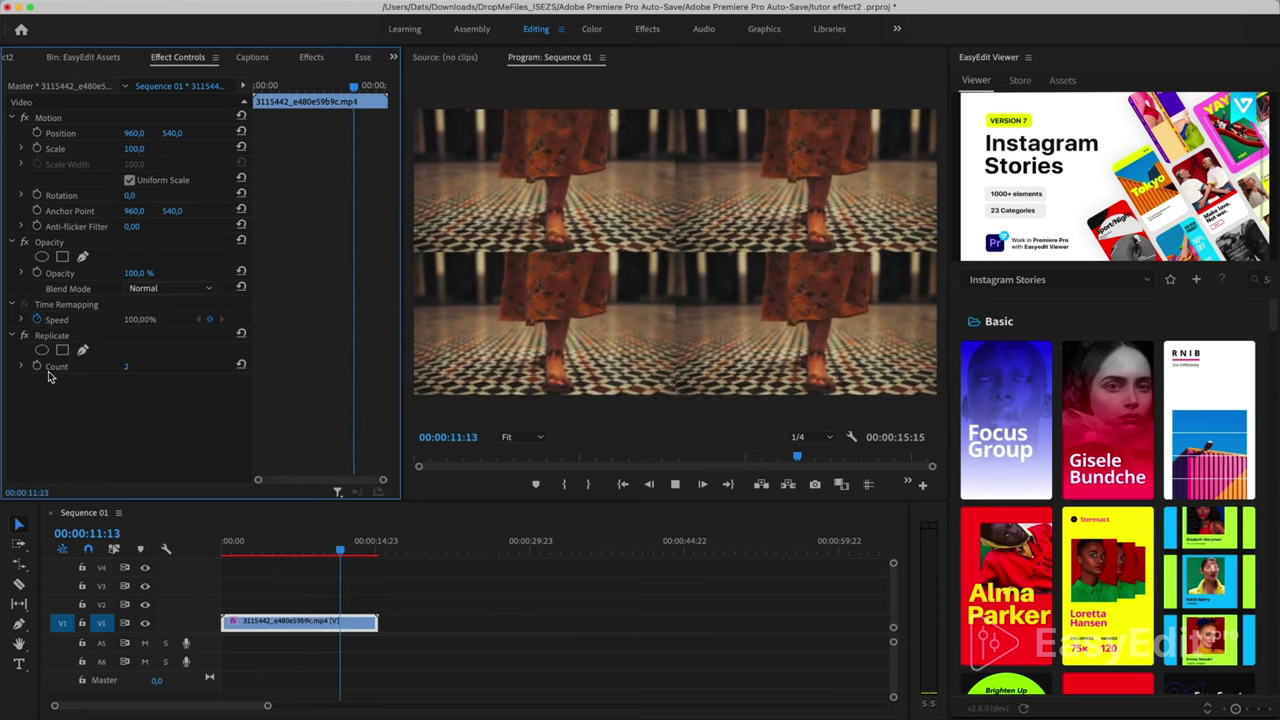
key(space)
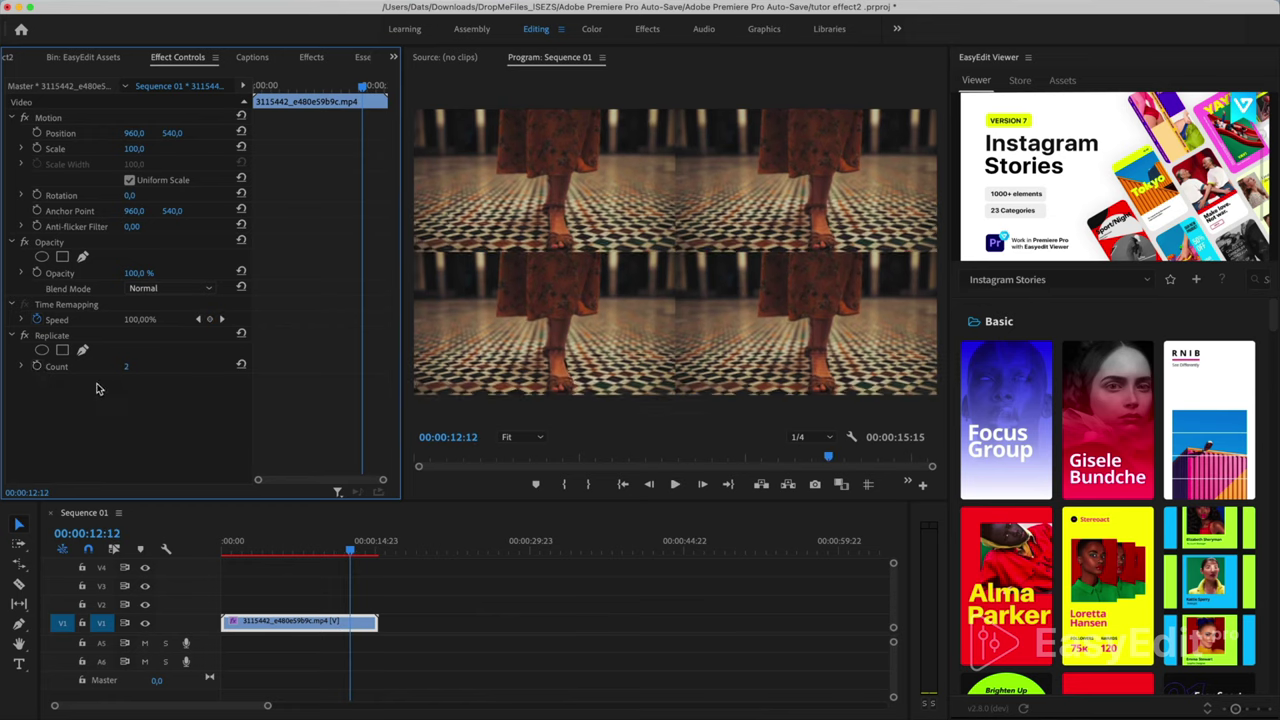
drag(274, 553, 245, 556)
click(236, 557)
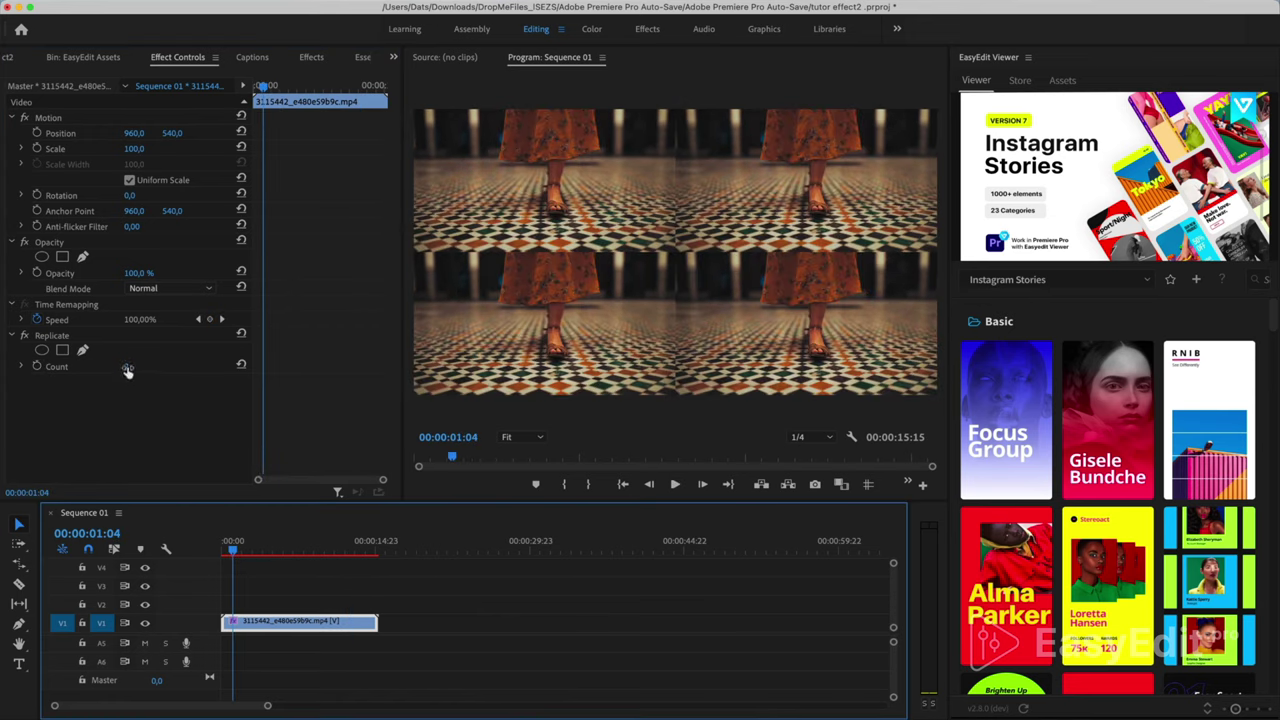
- Keyframe Replicate Count at 2, then 4, holding 4 again at 00:00:04:07
click(37, 366)
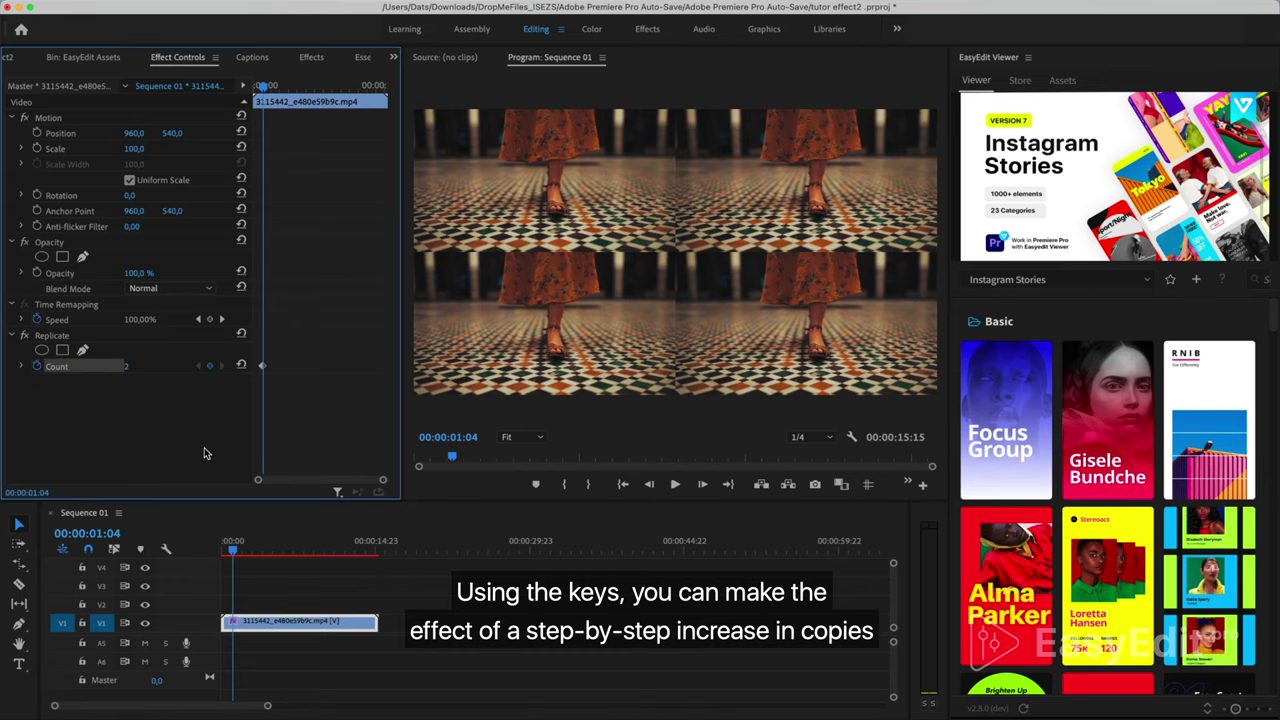
key(space)
key(space)
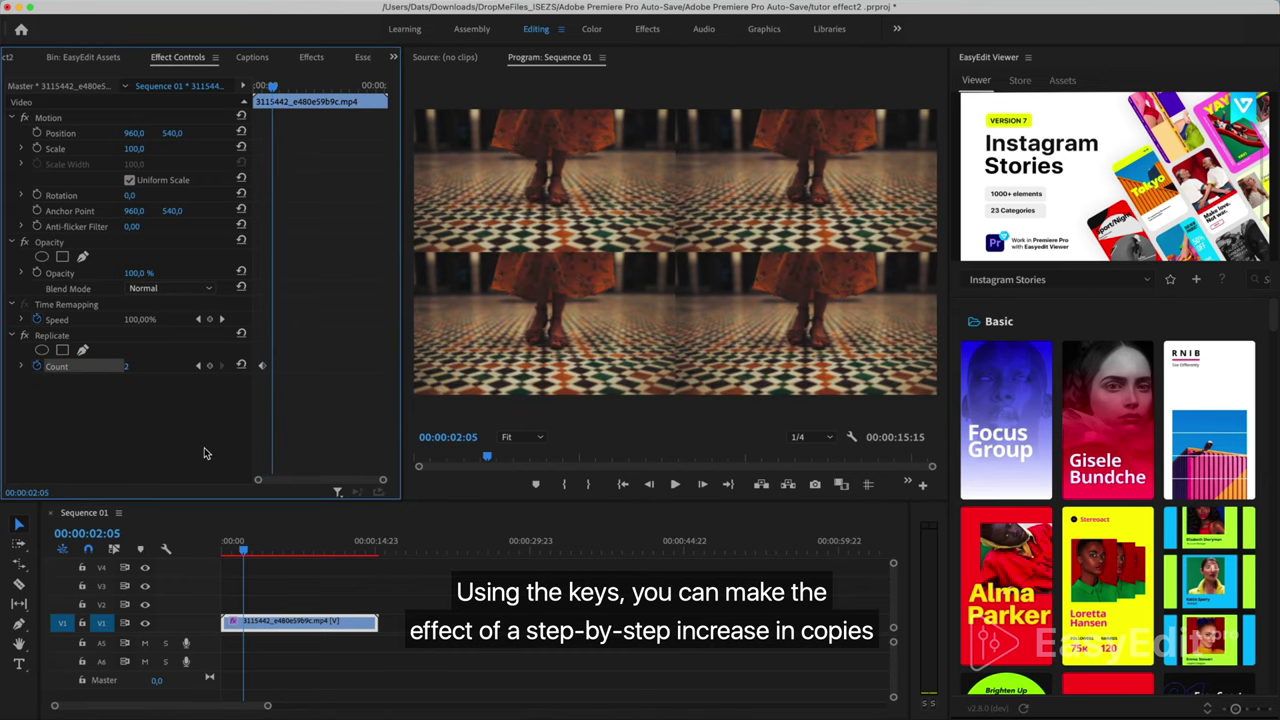
click(210, 366)
click(144, 365)
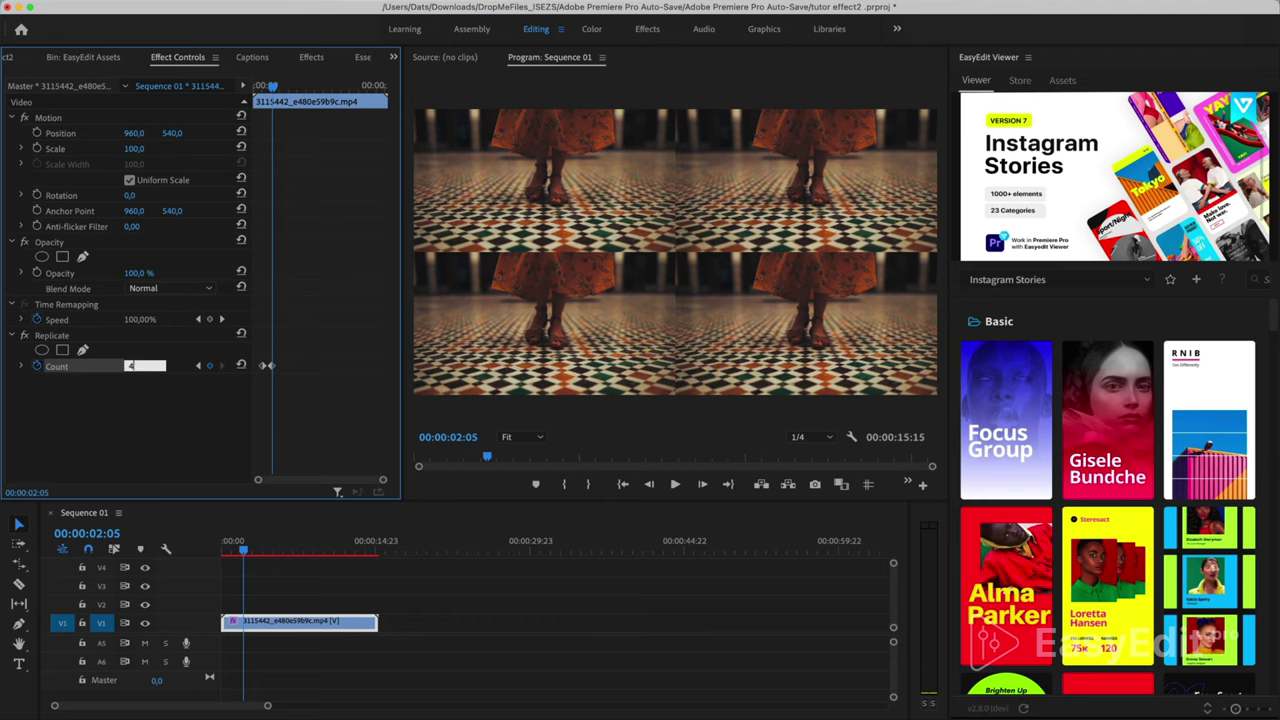
key(Return)
key(space)
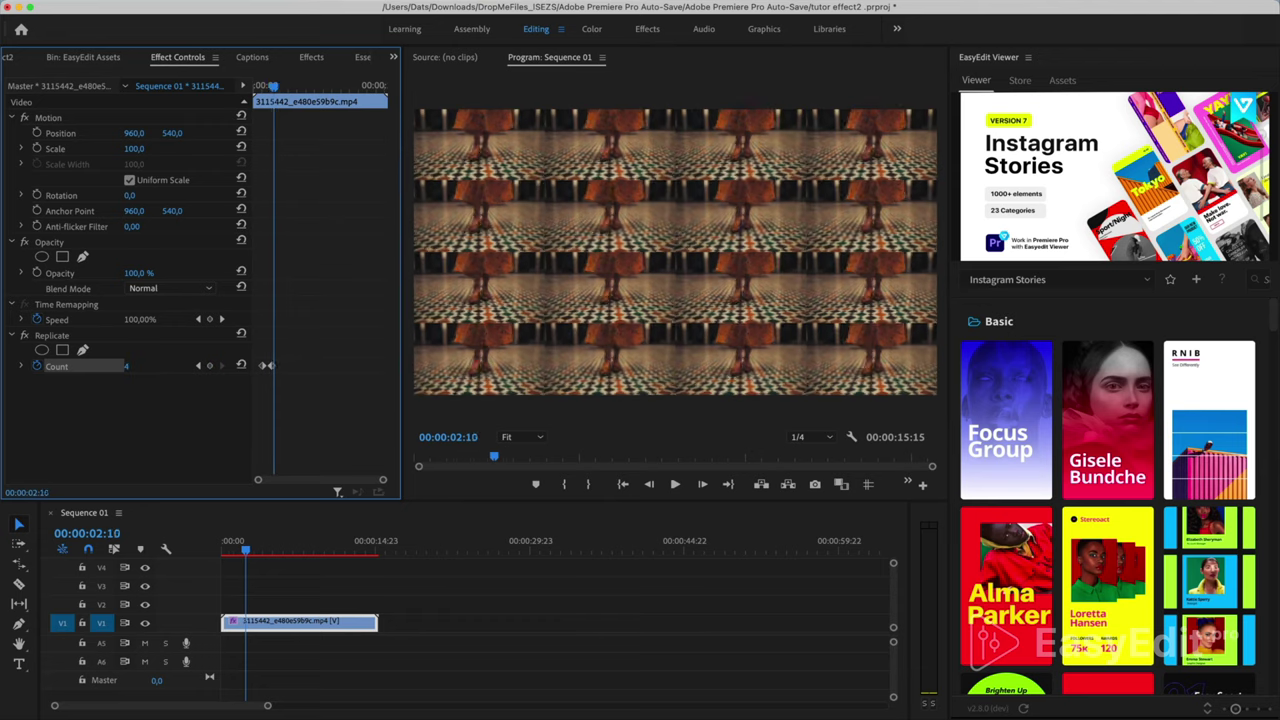
key(space)
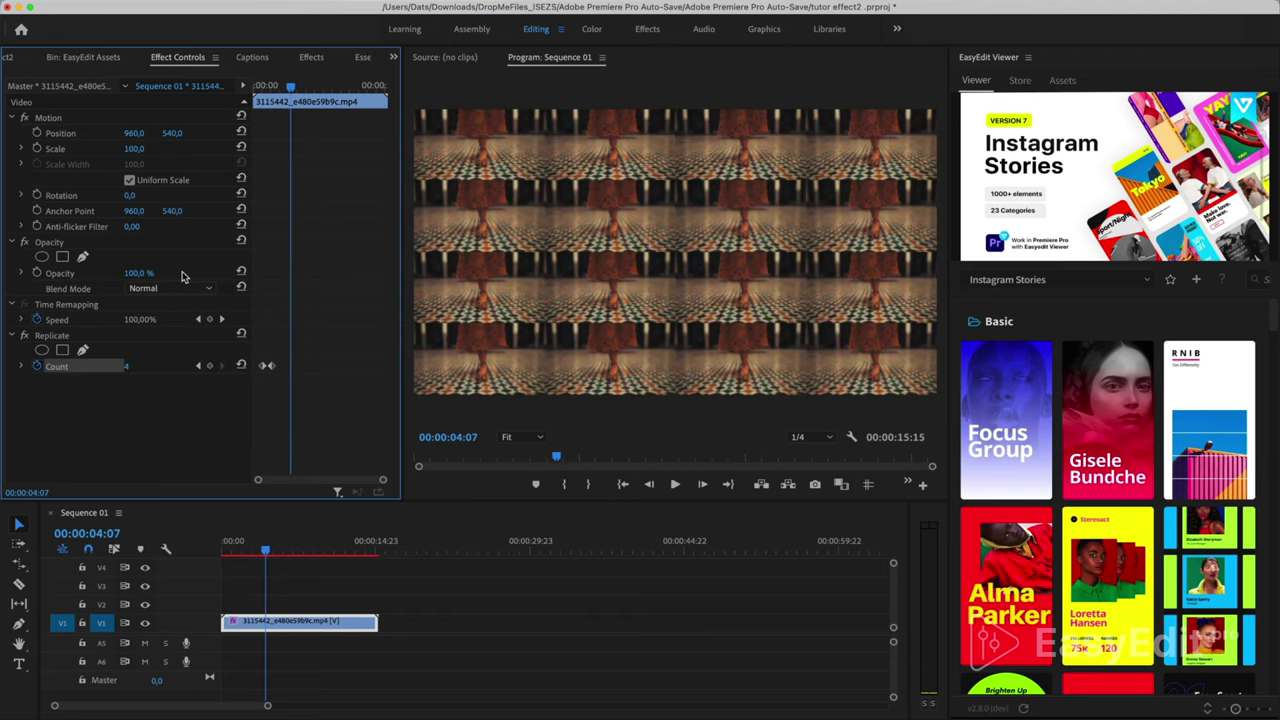
click(268, 370)
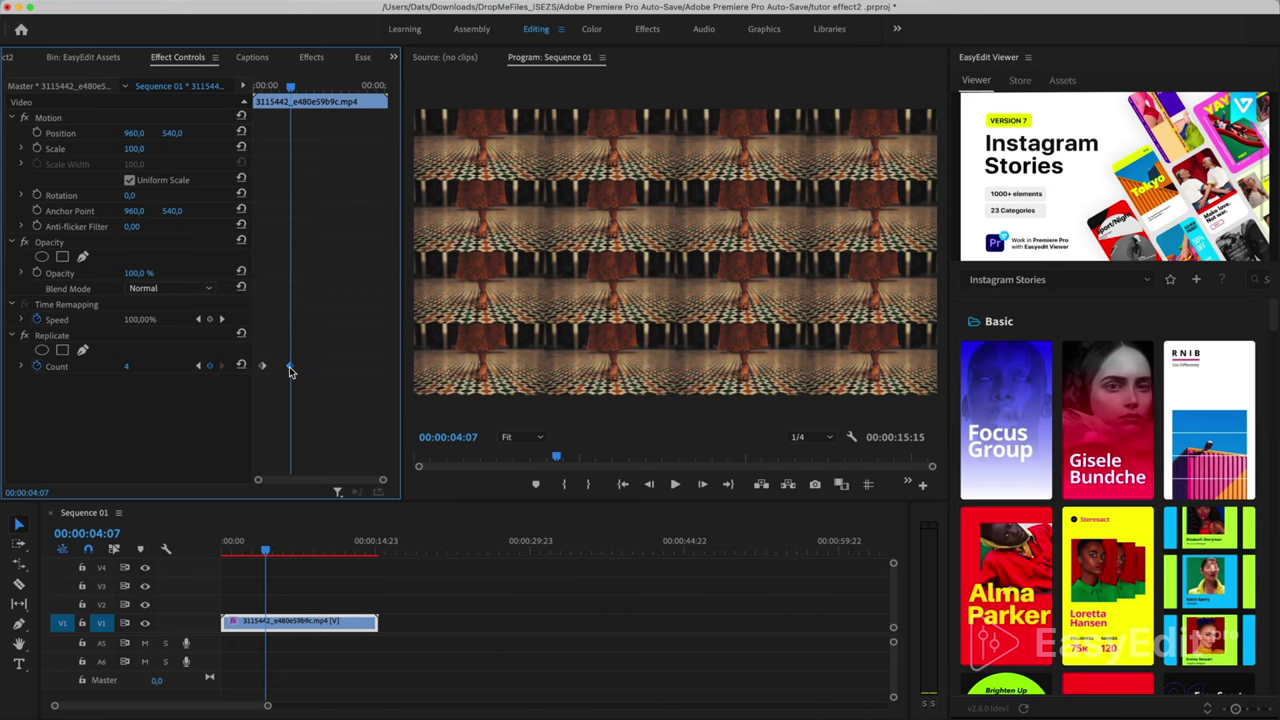
- Set a later Count keyframe to 8 and play the animated grid from the start
key(space)
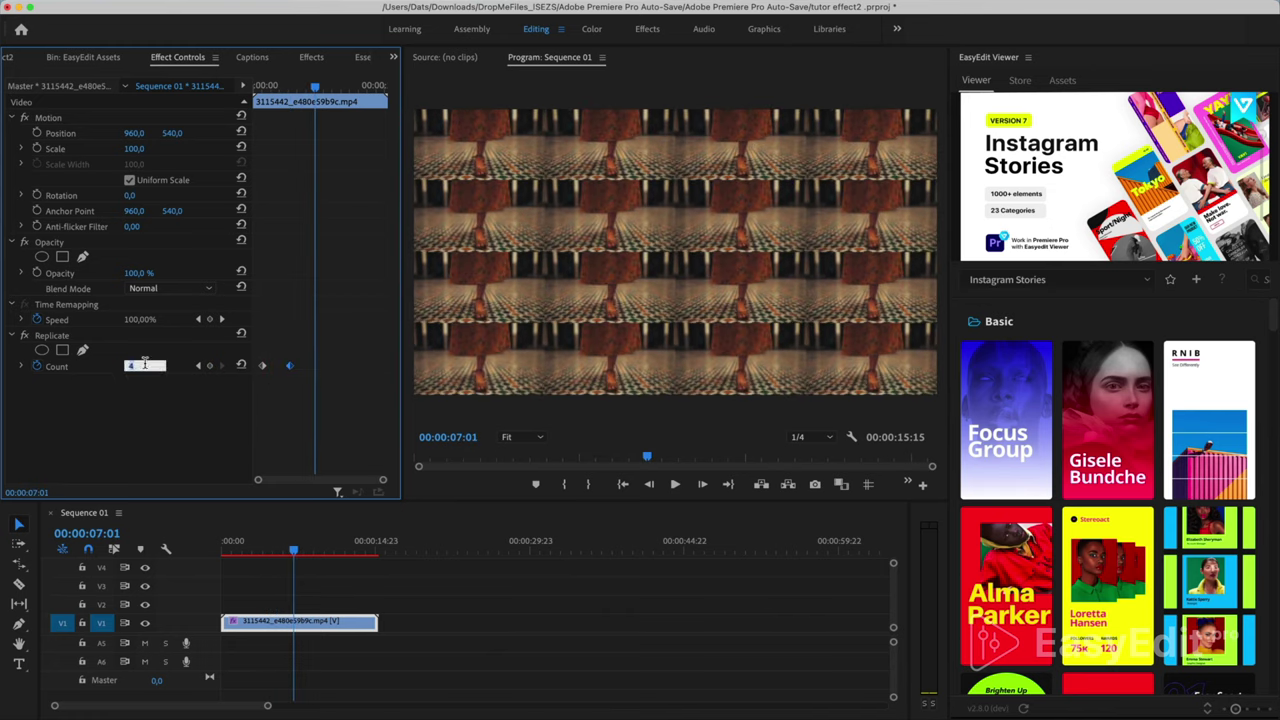
text(8)
key(Return)
click(224, 552)
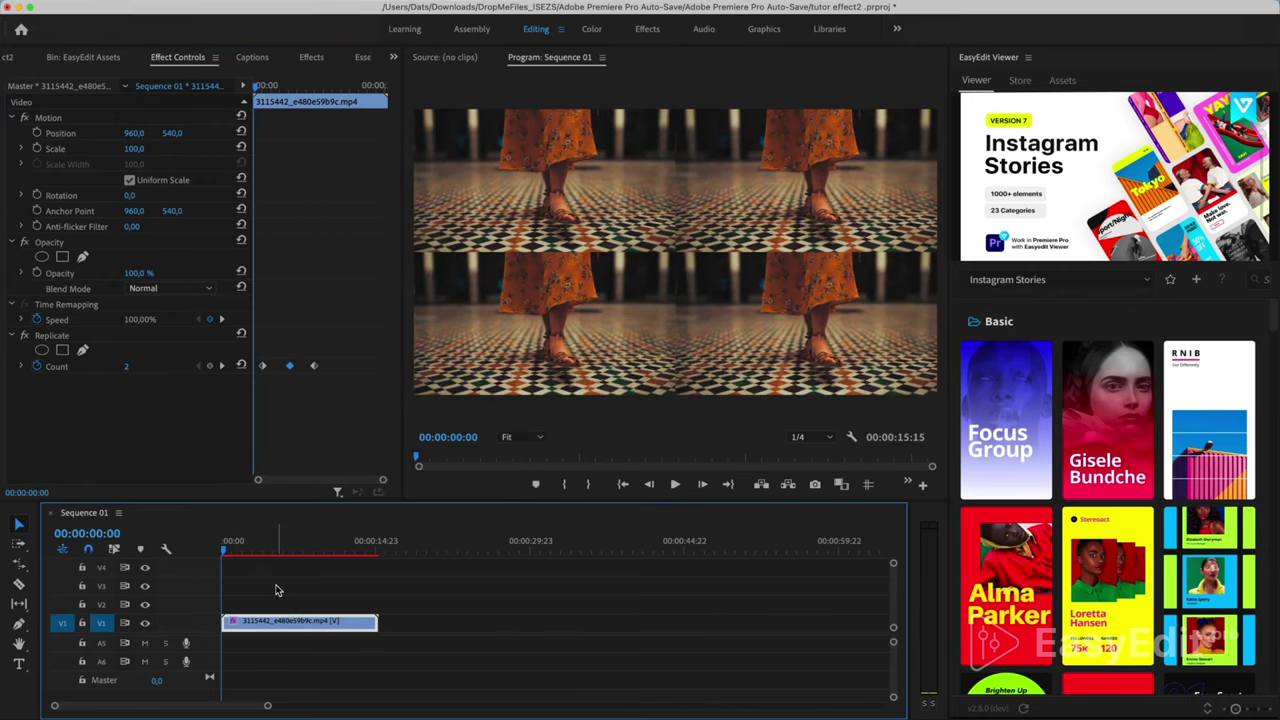
key(space)
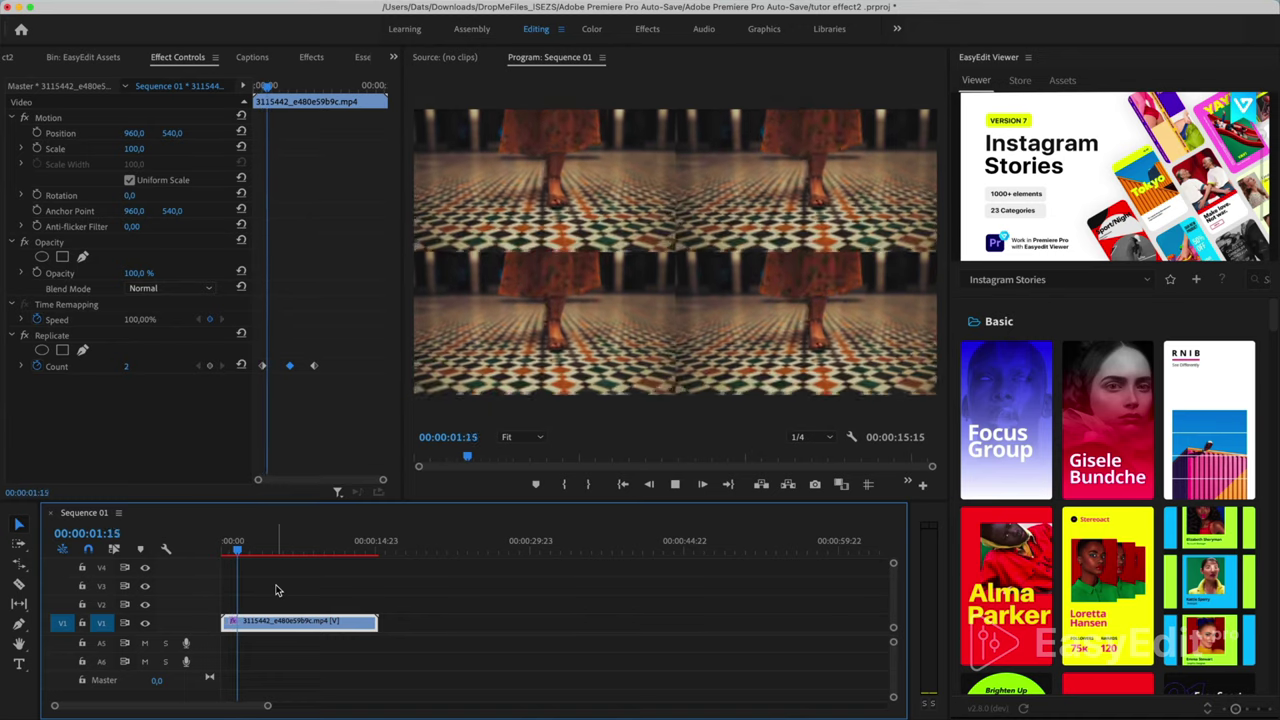